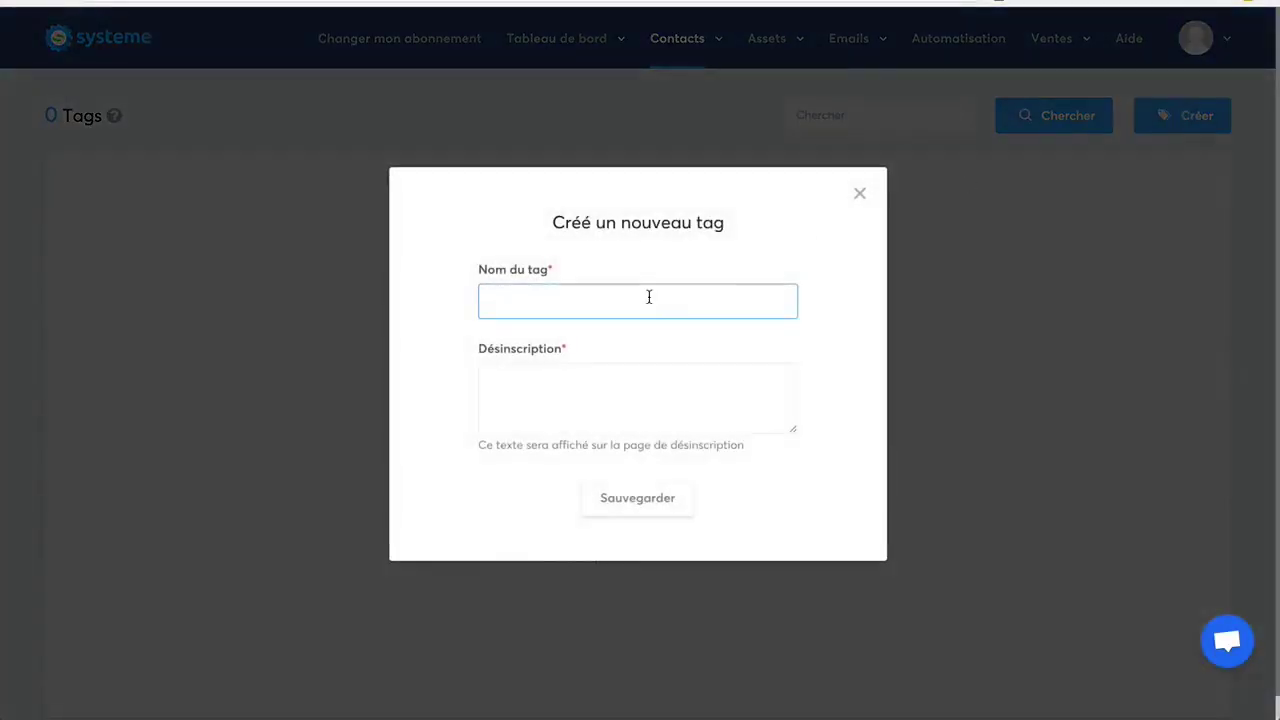
# Create a tag named "Prospects" with "Prospects" as its unsubscribe text, save it and dismiss the notification.
pyautogui.write('Prospects')
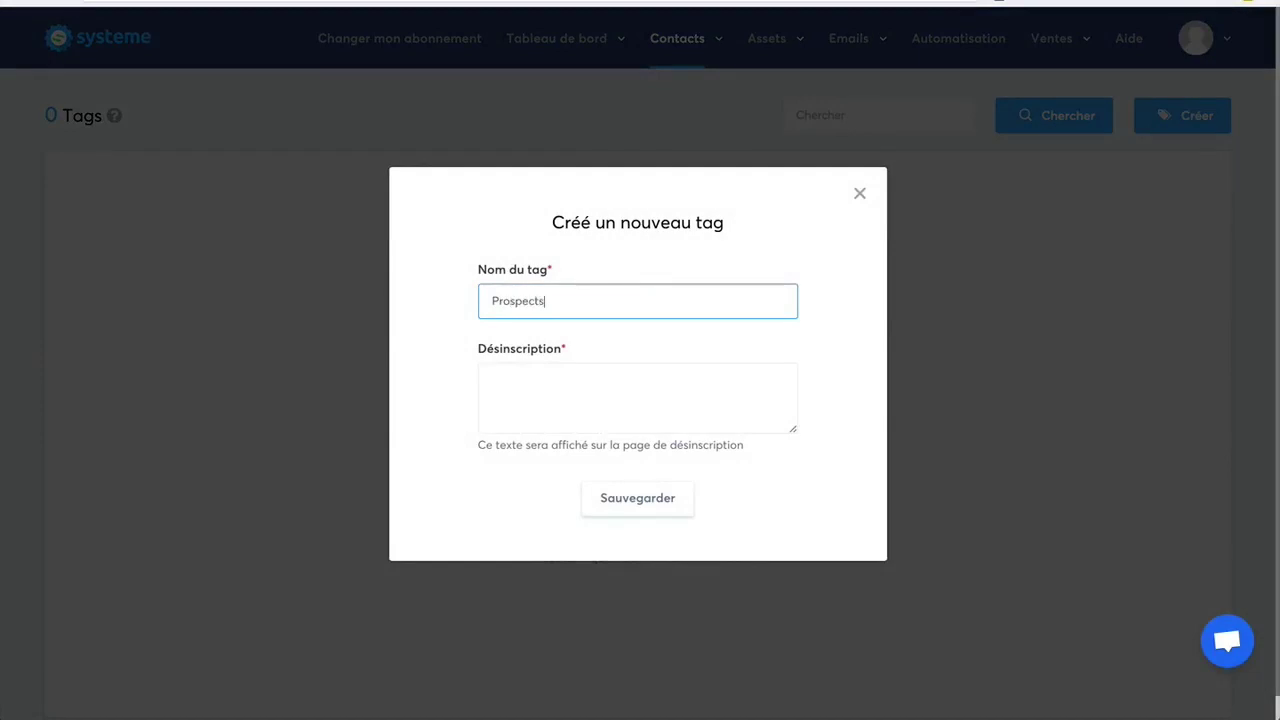
pyautogui.doubleClick(507, 293)
pyautogui.hotkey('ctrl', 'c')
pyautogui.click(508, 380)
pyautogui.hotkey('ctrl', 'v')
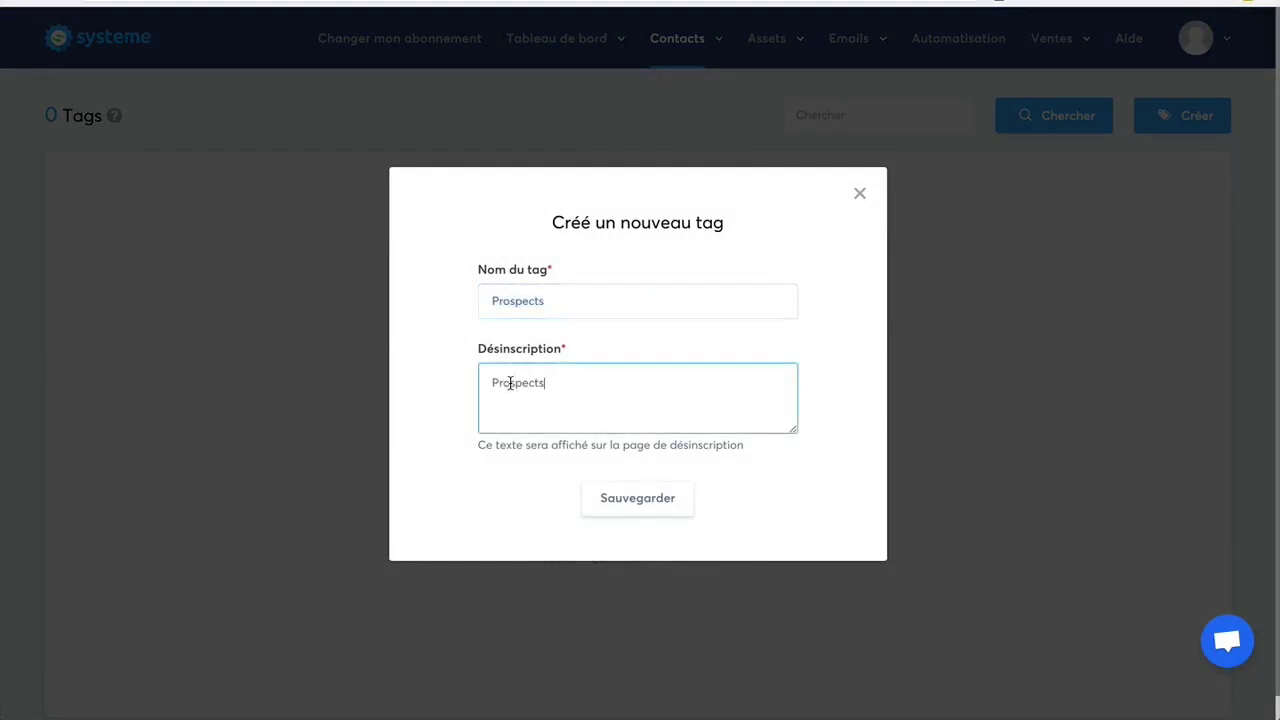
pyautogui.click(643, 503)
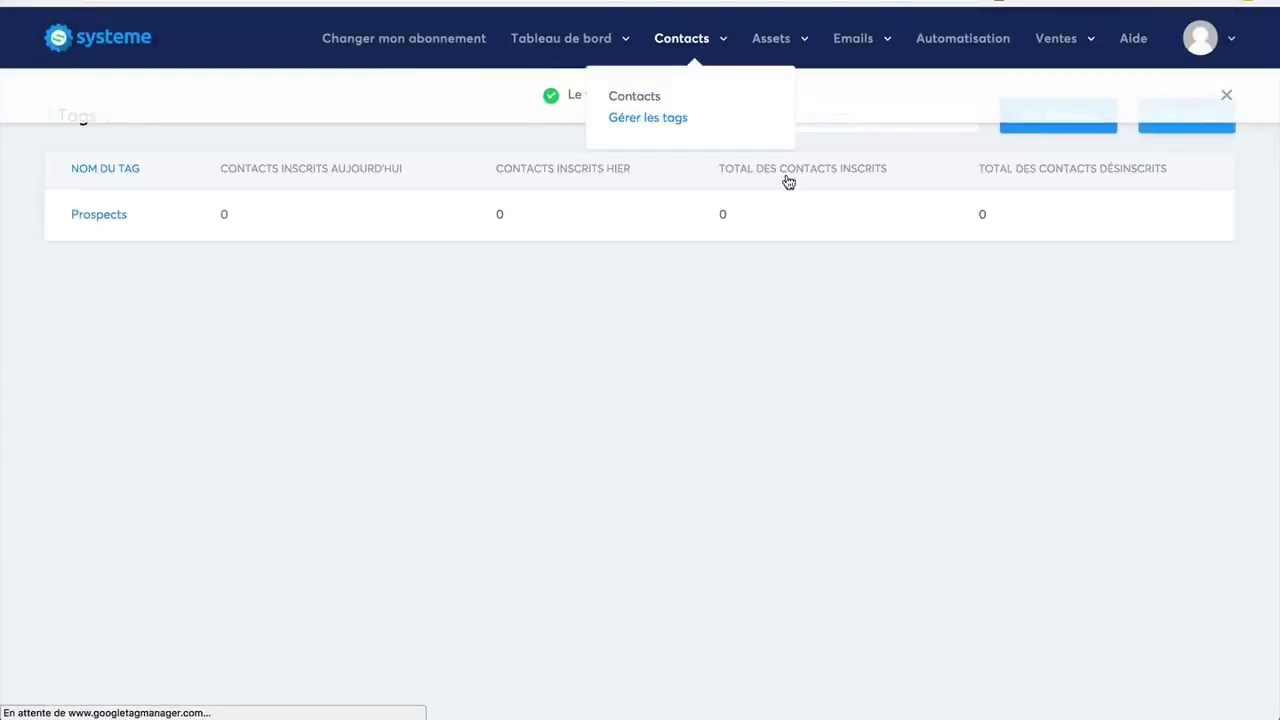
pyautogui.click(1226, 94)
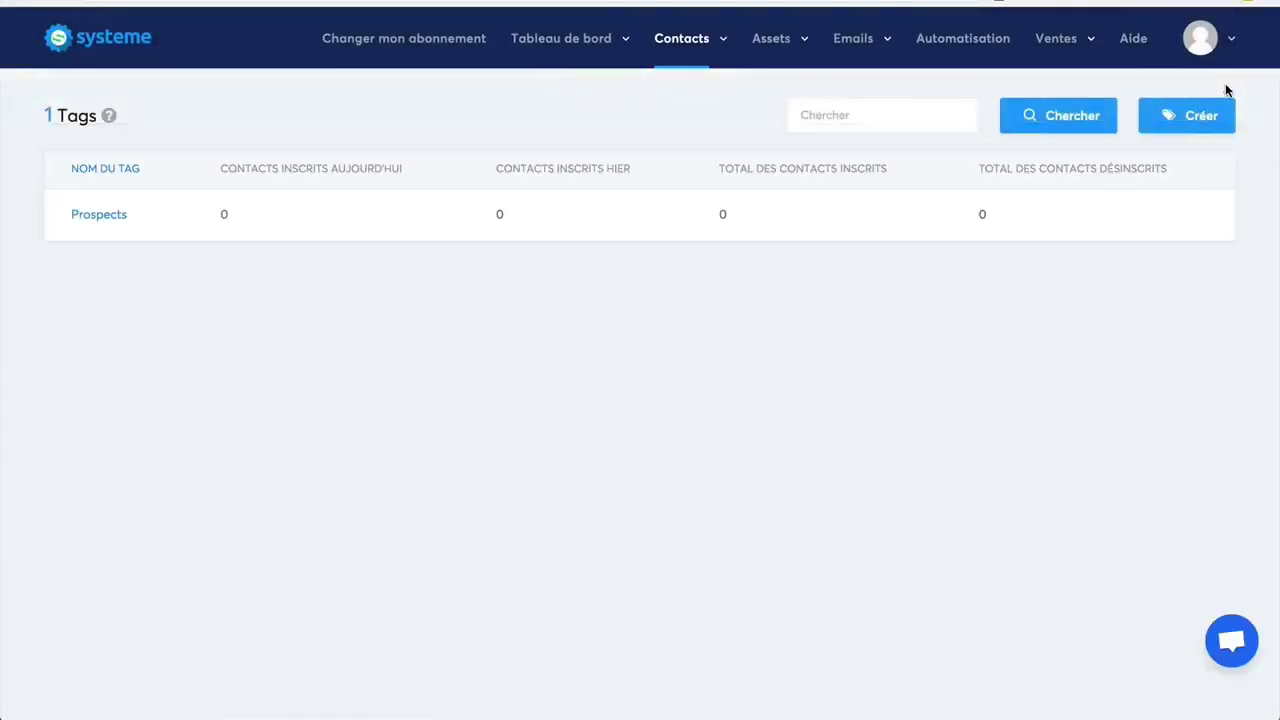
# Create a second tag named "Clients" with "Clients" as its unsubscribe text and save it.
pyautogui.click(1193, 116)
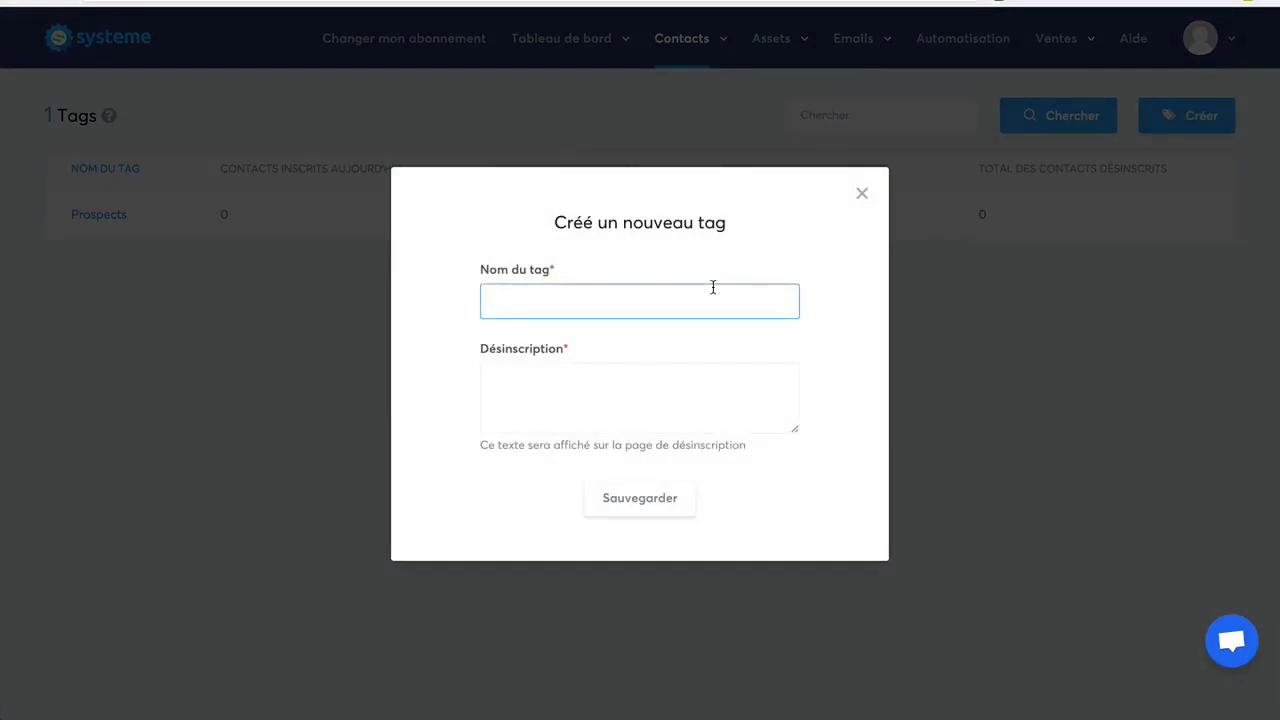
pyautogui.write('Clients')
pyautogui.press('Tab')
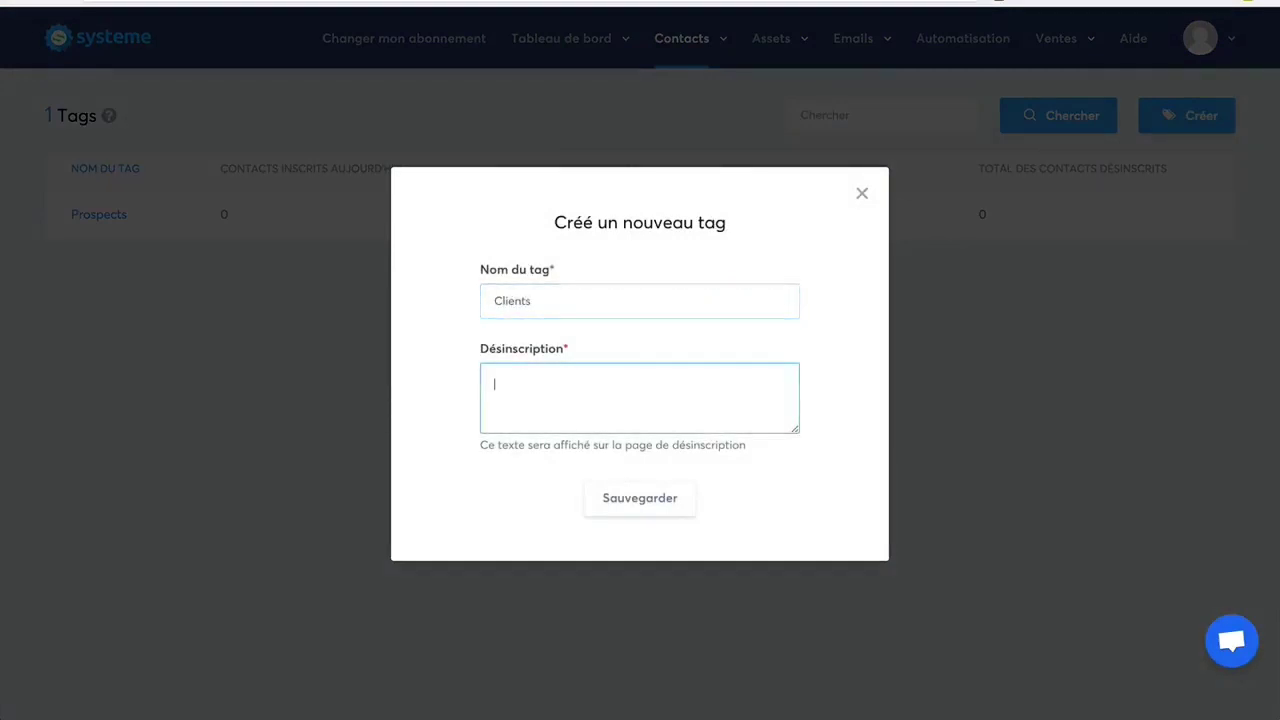
pyautogui.doubleClick(508, 298)
pyautogui.hotkey('ctrl', 'c')
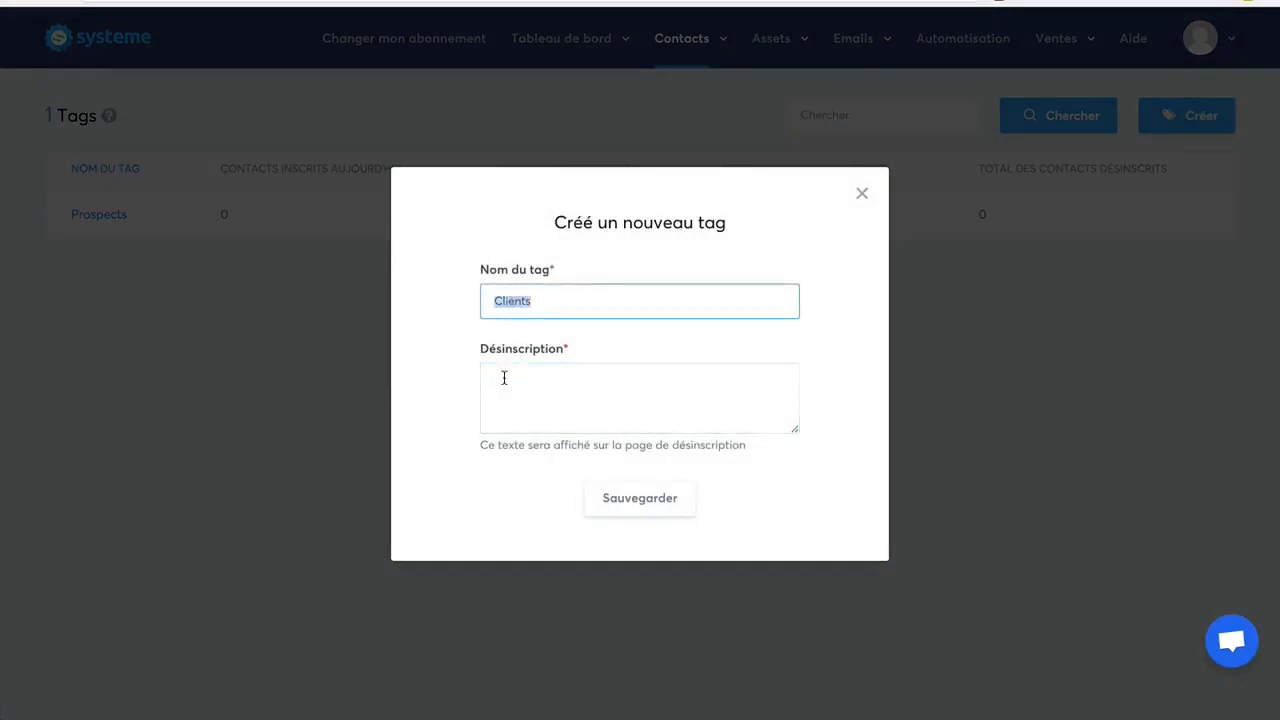
pyautogui.click(505, 377)
pyautogui.hotkey('ctrl', 'v')
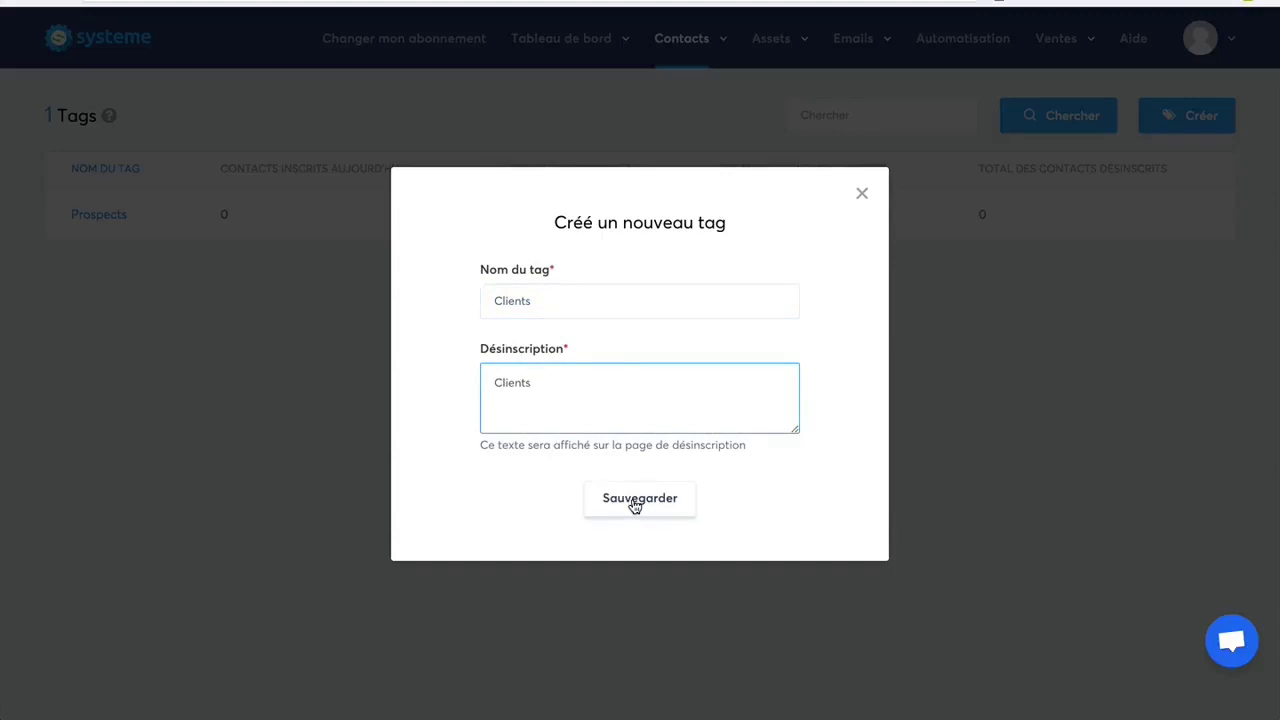
pyautogui.click(634, 507)
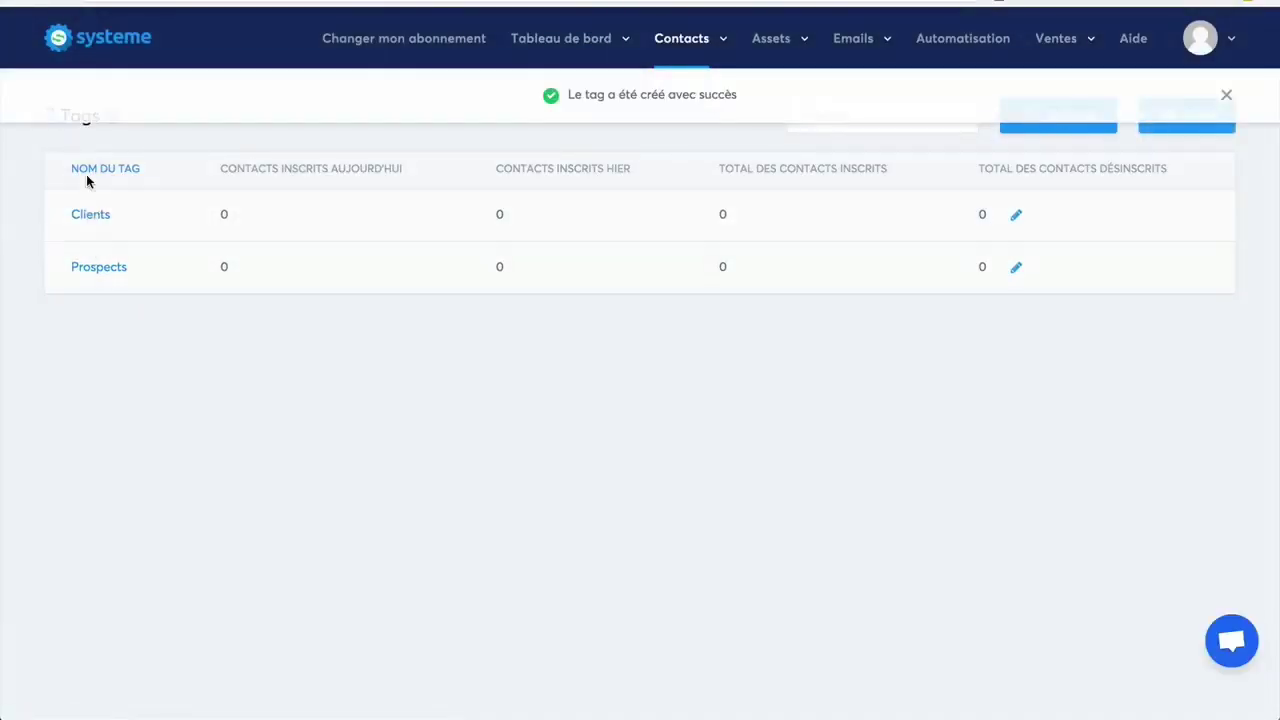
# Start a new capture page under Pages et formulaires using the "Video" template.
pyautogui.moveTo(585, 38)
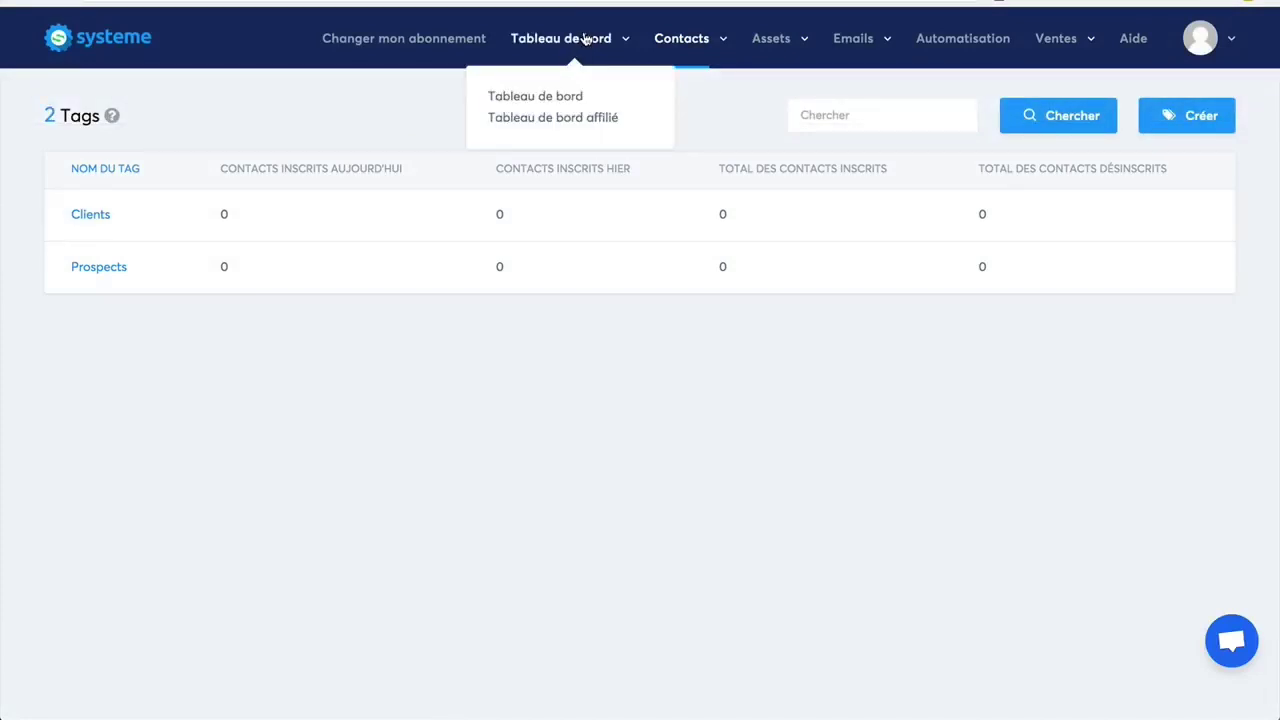
pyautogui.moveTo(772, 48)
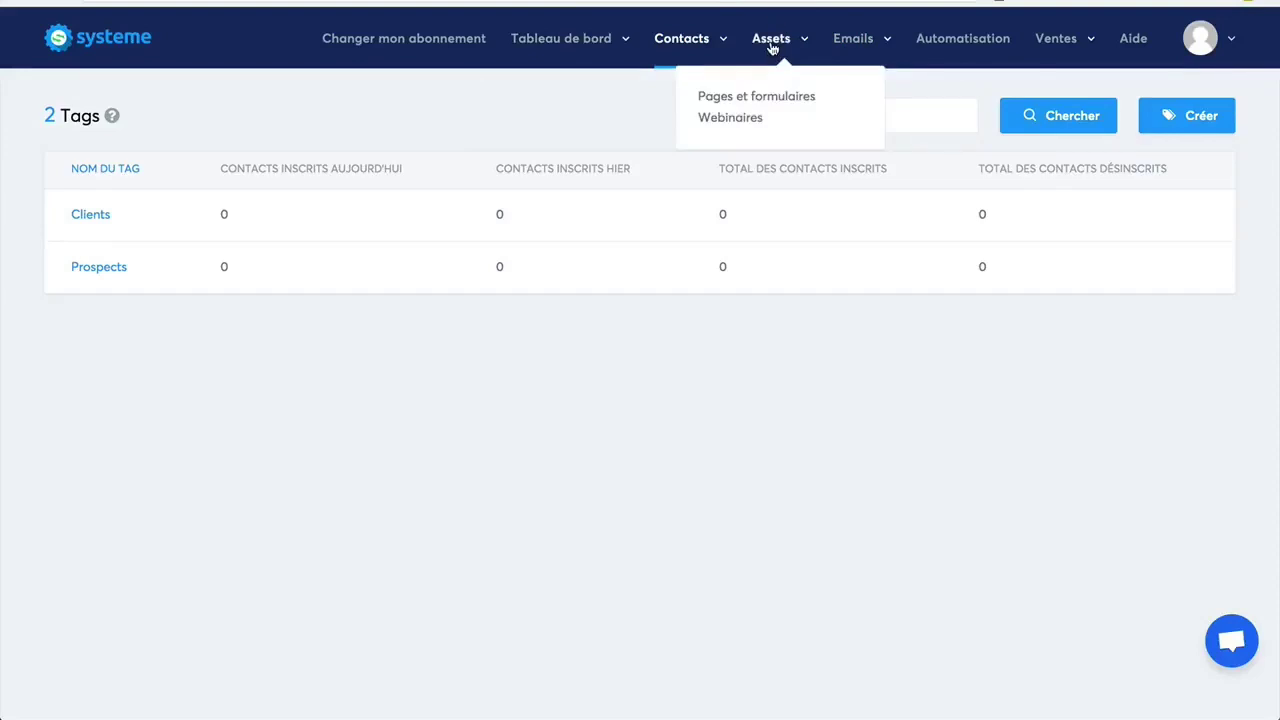
pyautogui.click(741, 97)
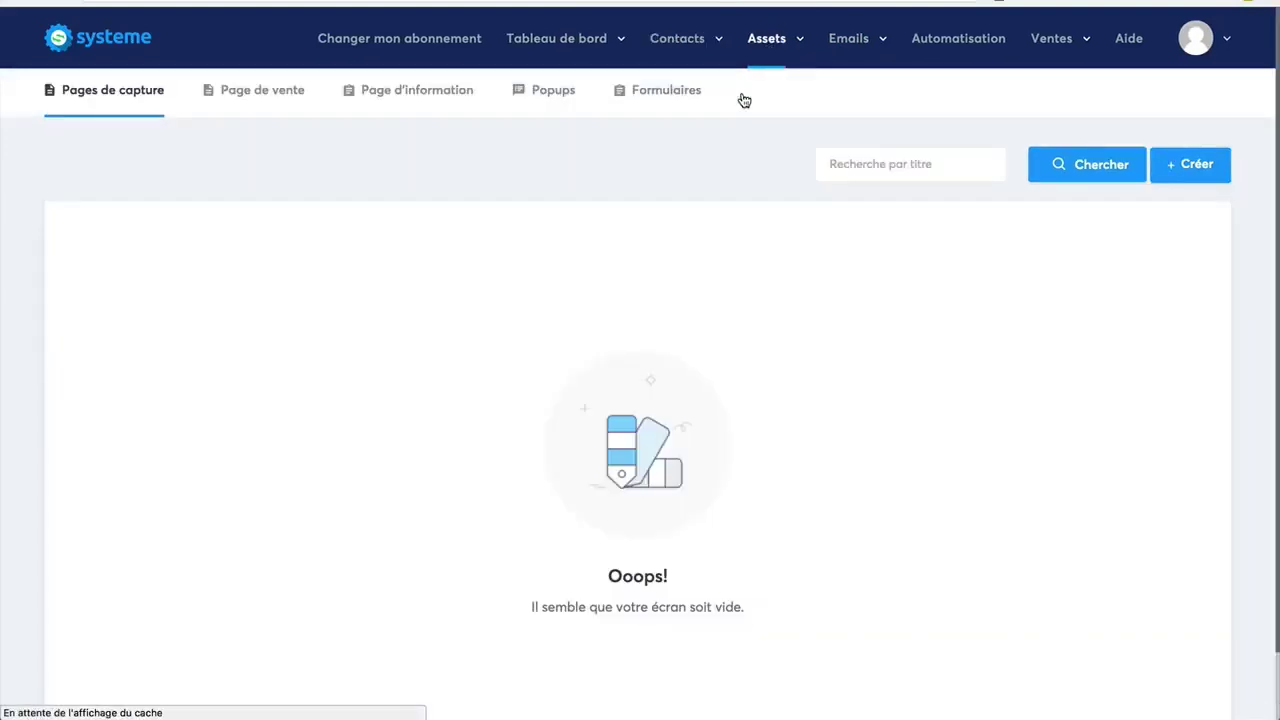
pyautogui.click(1180, 166)
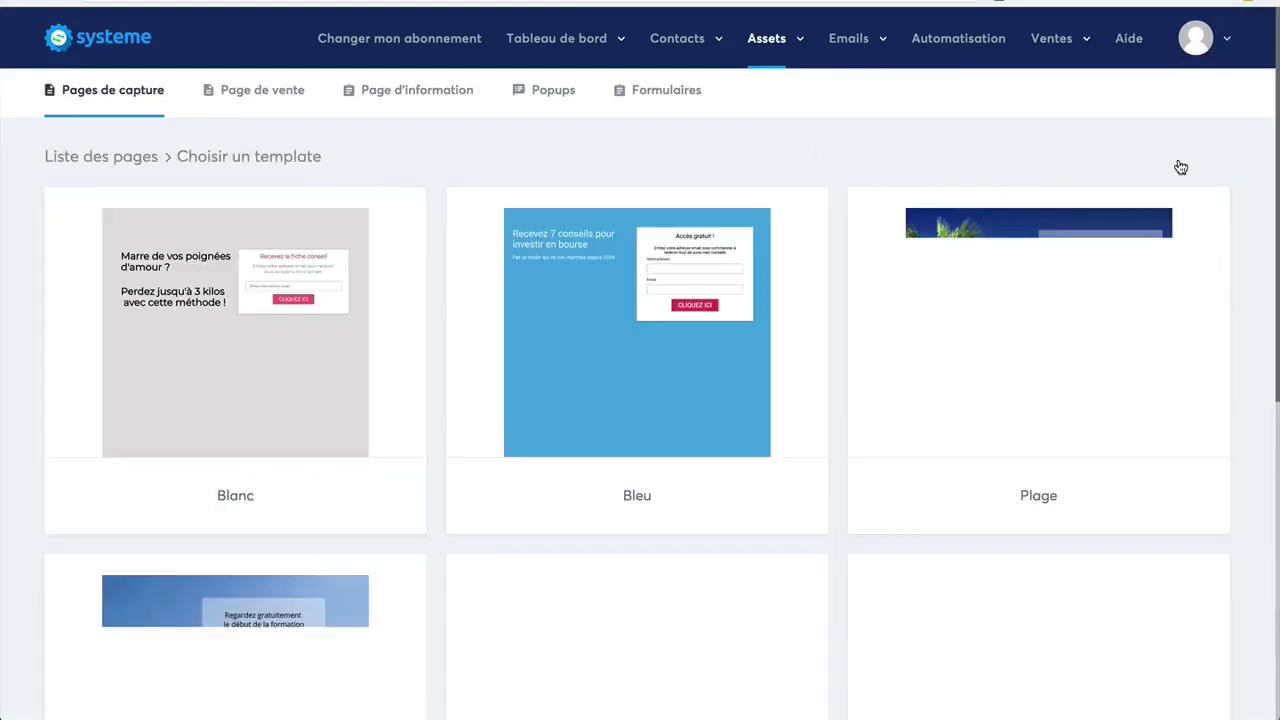
pyautogui.scroll(-5, 1250, 362)
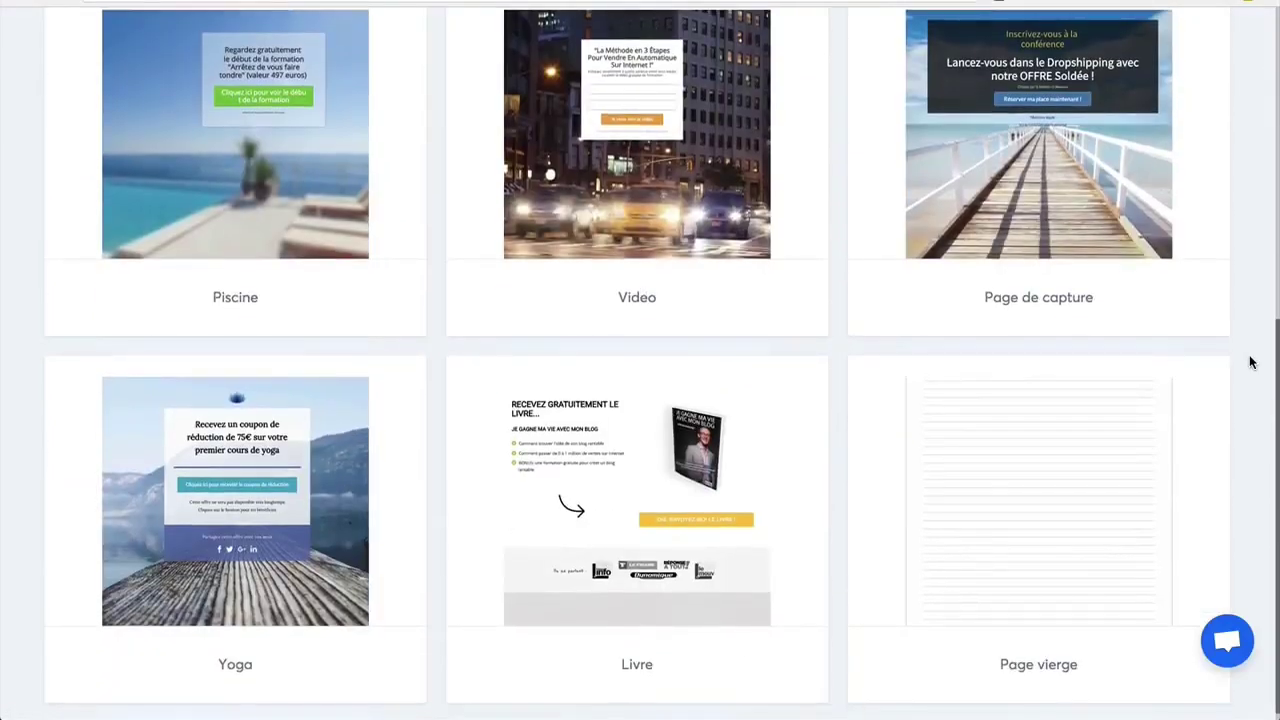
pyautogui.scroll(4, 1250, 362)
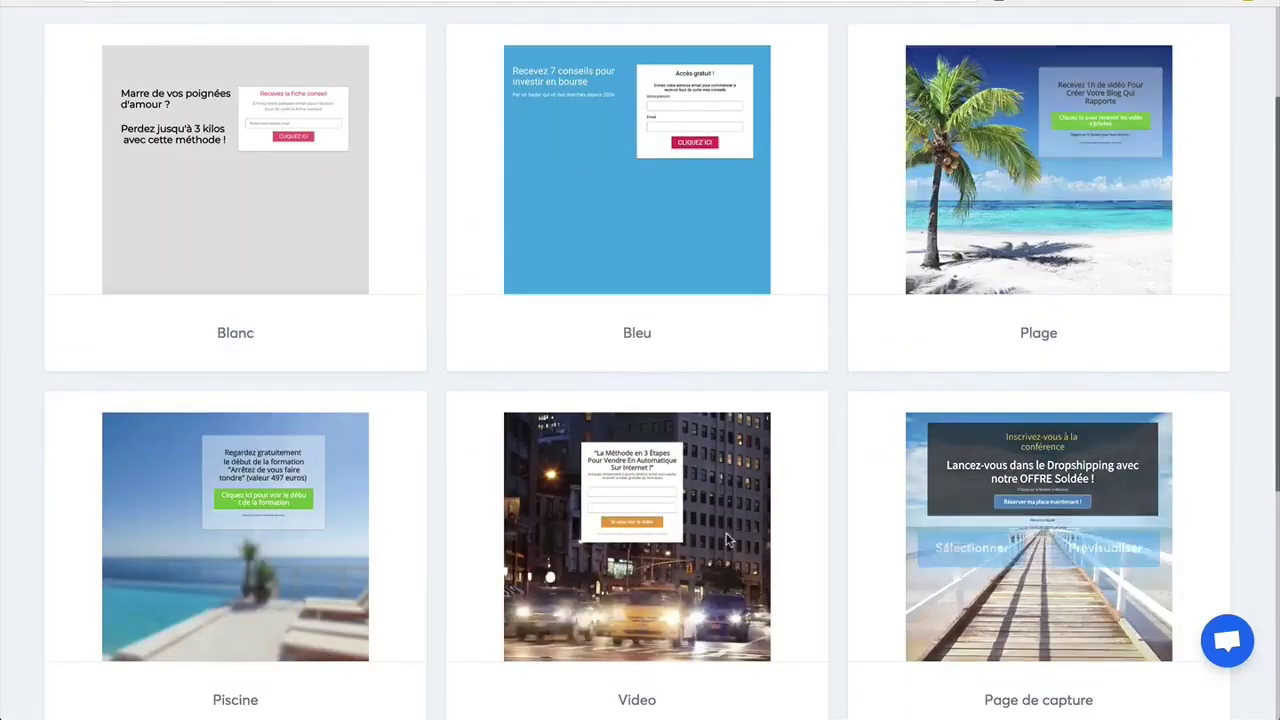
pyautogui.moveTo(725, 542)
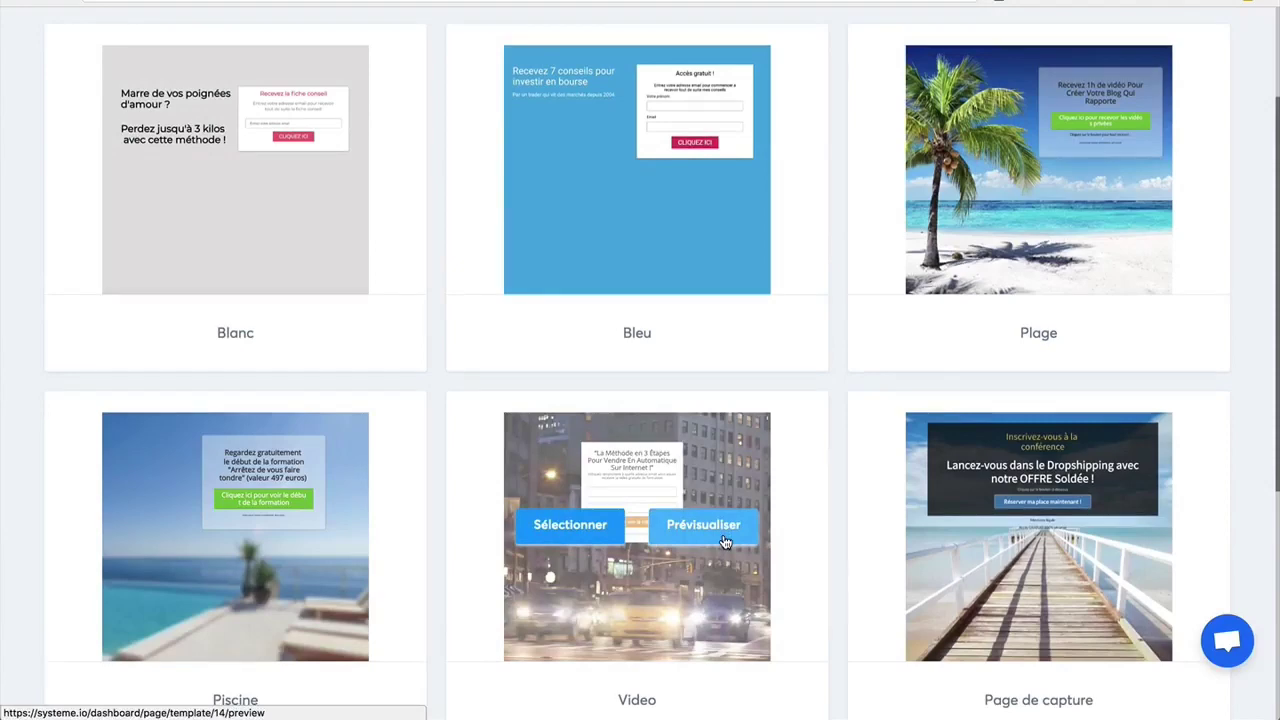
pyautogui.click(583, 528)
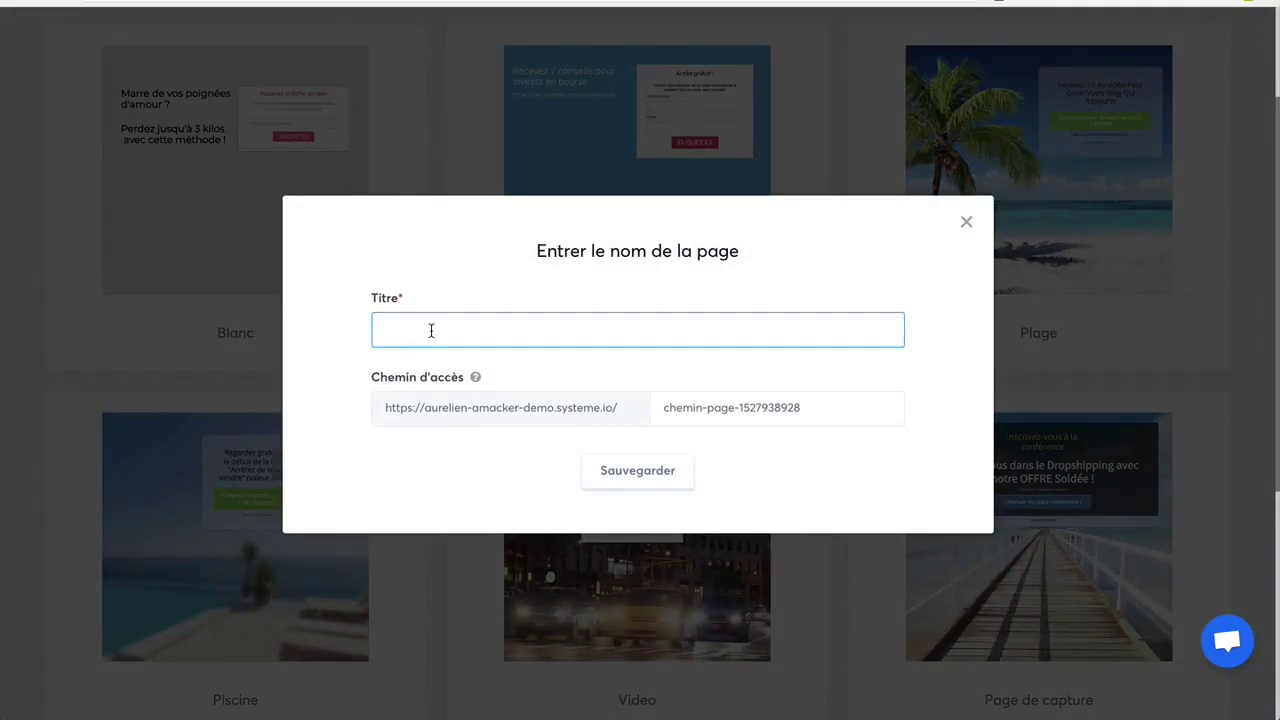
# Title the new page "Téléchargez le guide gratuit".
pyautogui.write('Syst')
pyautogui.press('BackSpace')
pyautogui.press('BackSpace')
pyautogui.press('BackSpace')
pyautogui.write('Téléchargez le du')
pyautogui.press('BackSpace')
pyautogui.press('BackSpace')
pyautogui.write('guid egratuit')
pyautogui.click(497, 329)
pyautogui.press('BackSpace')
pyautogui.press('BackSpace')
pyautogui.write('e')
# Set the page's access path to "guide-gratuit" and save the page.
pyautogui.moveTo(811, 406); pyautogui.dragTo(608, 380)
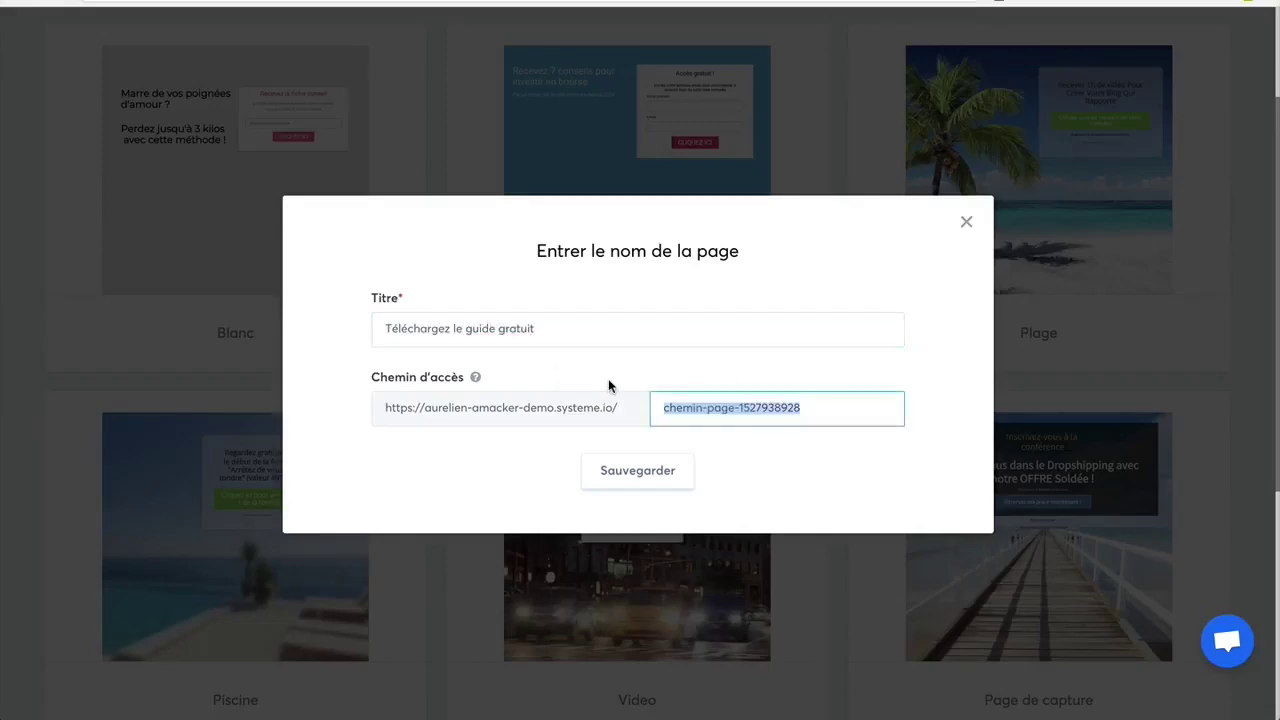
pyautogui.write('guide-gratuit')
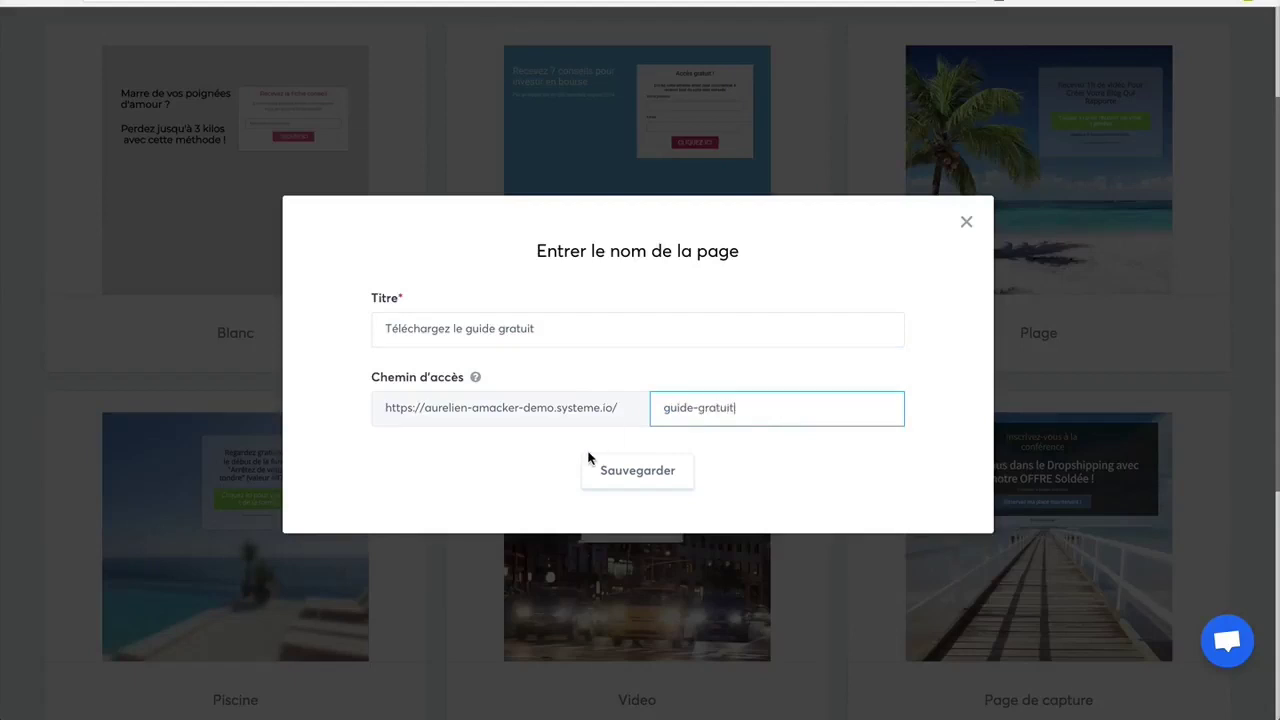
pyautogui.click(642, 471)
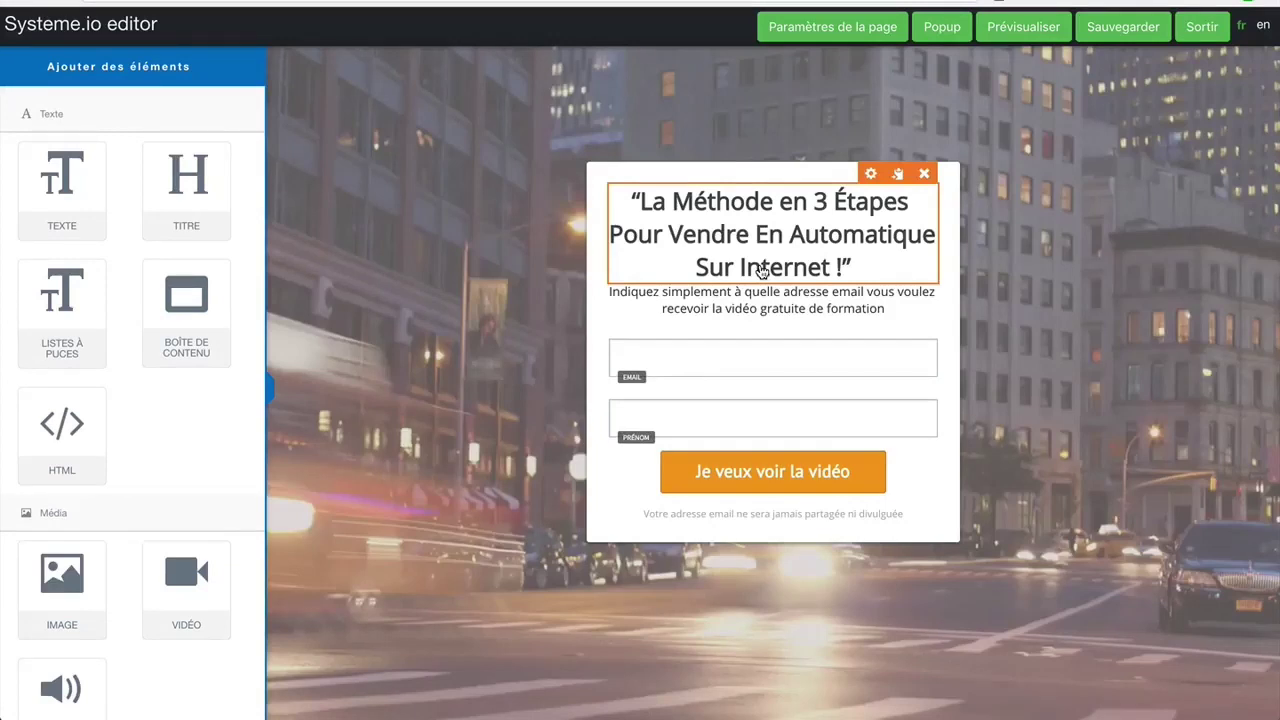
# Replace "Vendre En Automatique Sur Internet" in the page headline with "maigrir rapidement".
pyautogui.click(676, 232)
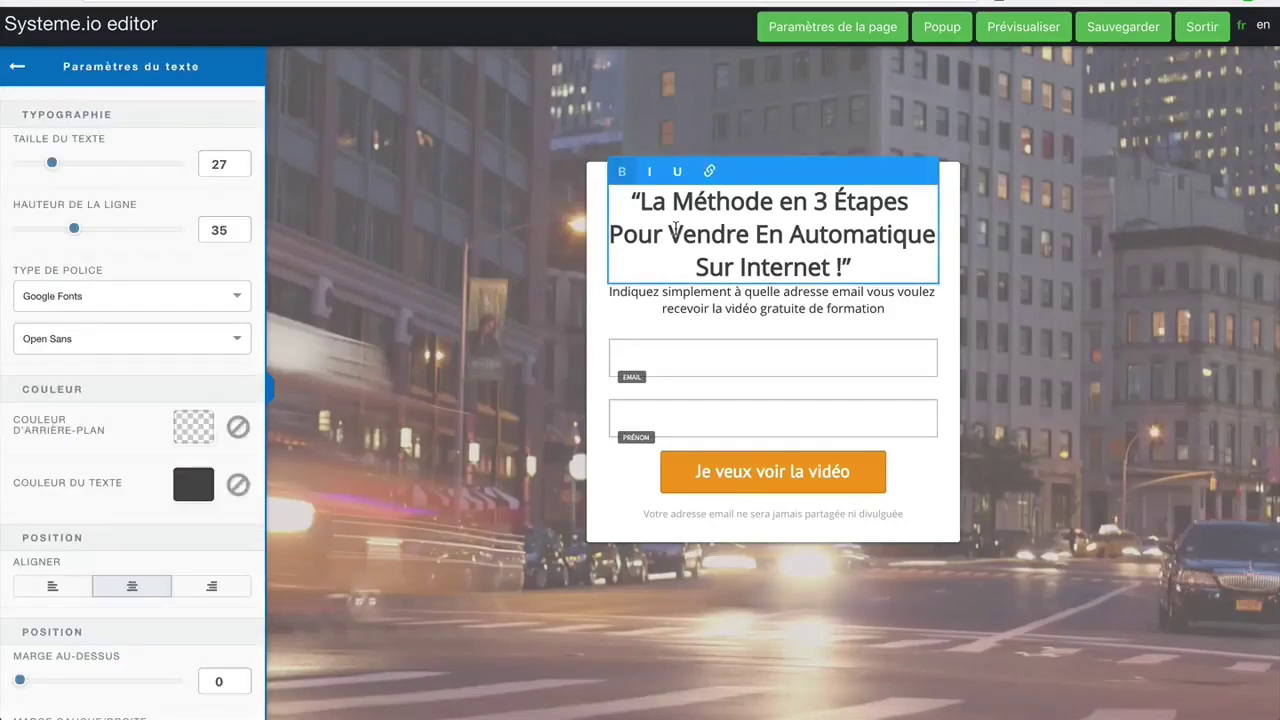
pyautogui.moveTo(674, 230); pyautogui.dragTo(826, 258)
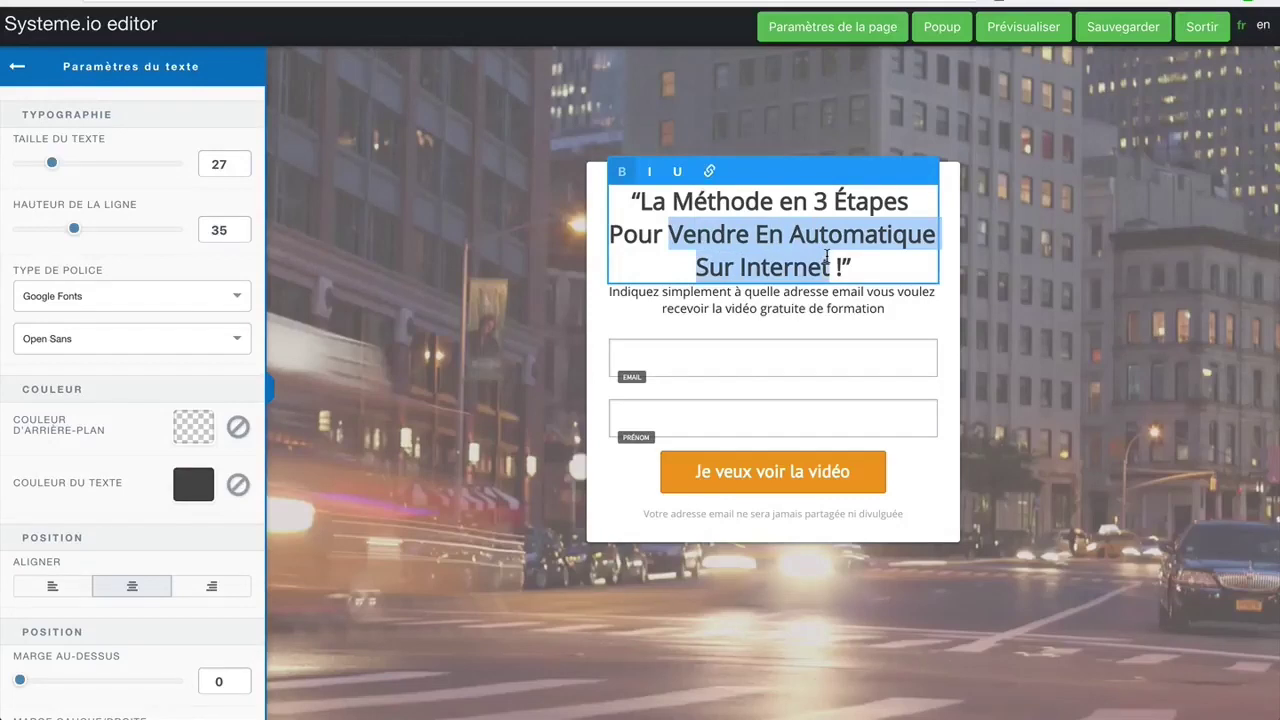
pyautogui.write('mi')
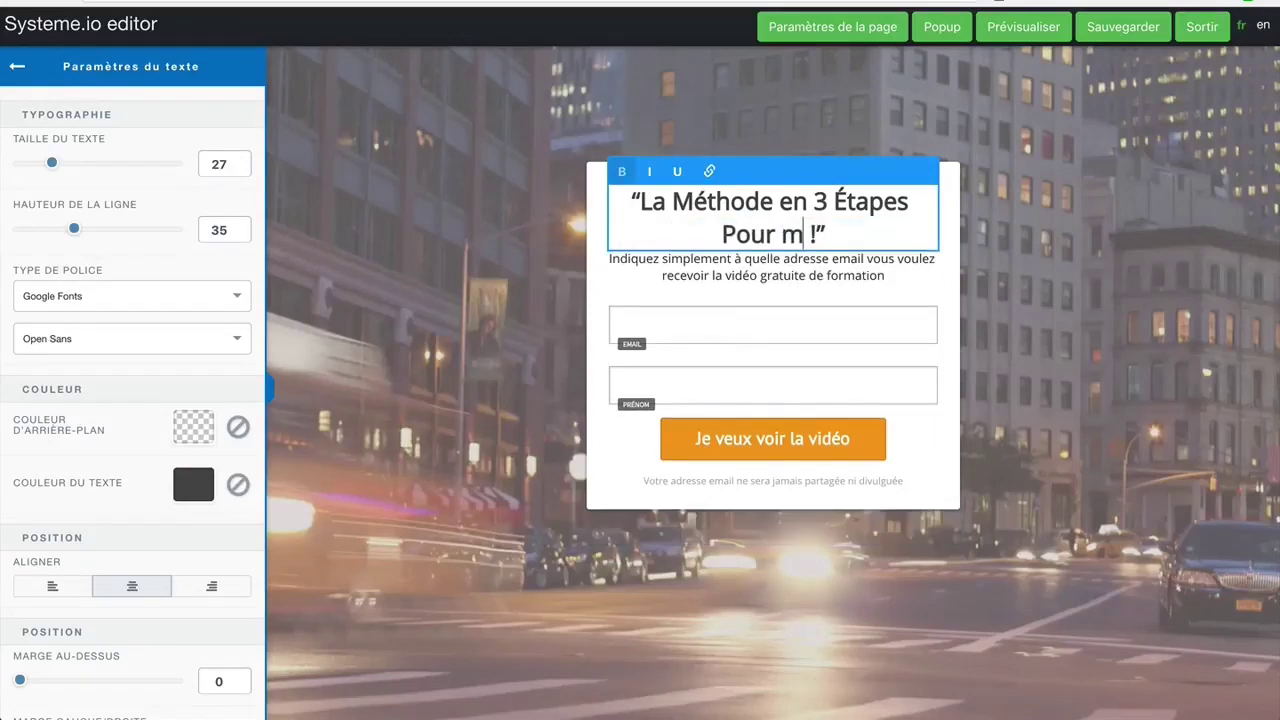
pyautogui.press('BackSpace')
pyautogui.write('ag')
pyautogui.press('BackSpace')
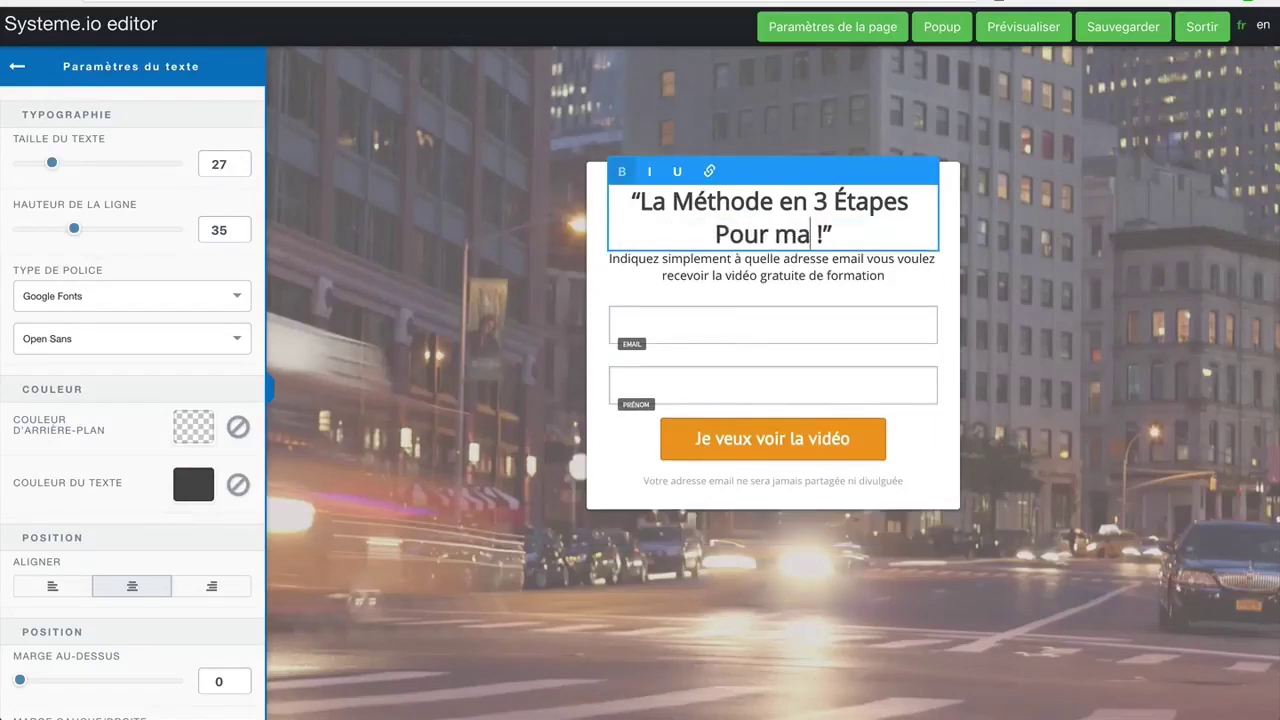
pyautogui.write('igrir')
pyautogui.write(' rapidement')
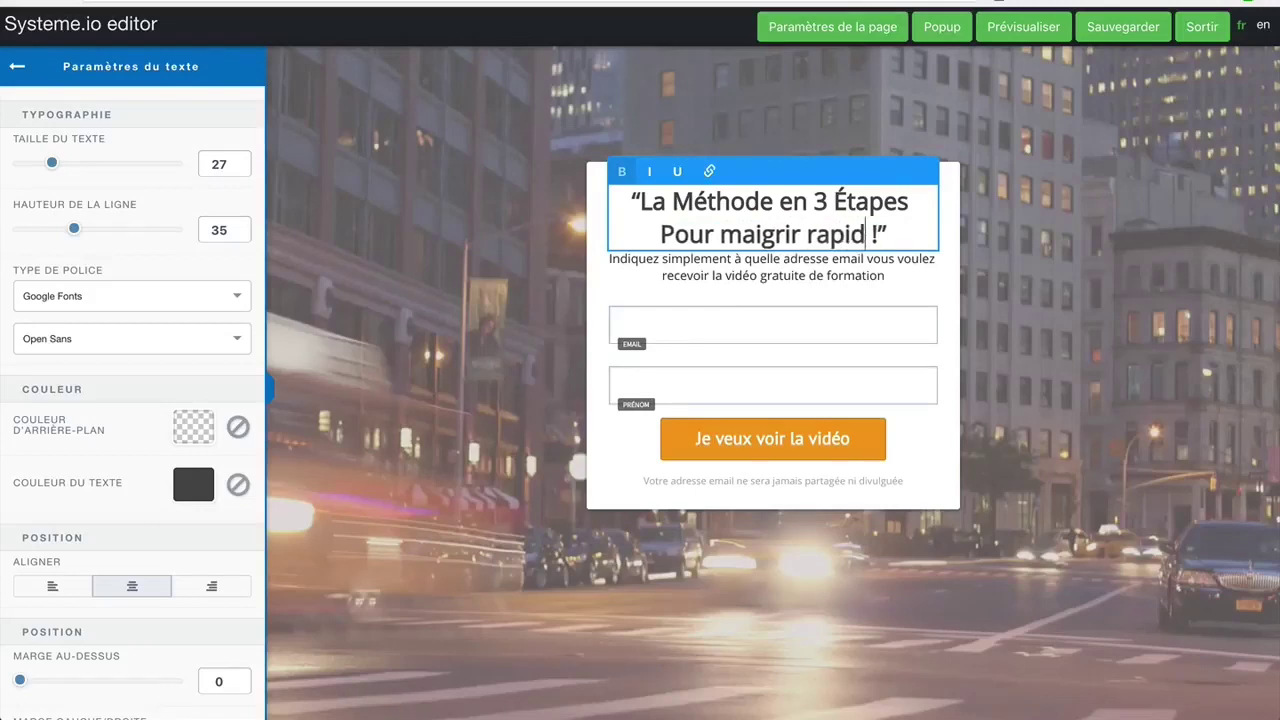
# Make the initial letters of "pour", "méthode" and "étapes" lowercase in the headline, and leave text editing.
pyautogui.hotkey('ctrl', 'Left')
pyautogui.hotkey('ctrl', 'Left')
pyautogui.hotkey('ctrl', 'Left')
pyautogui.press('Delete')
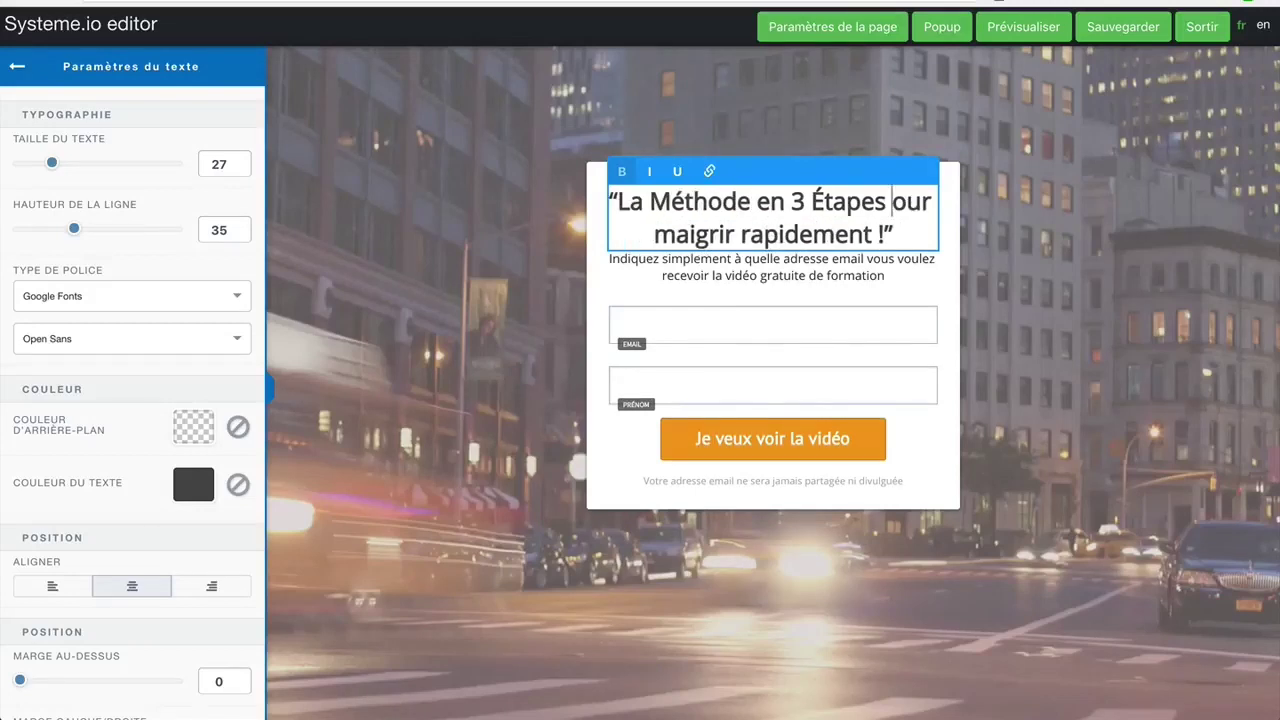
pyautogui.write('p')
pyautogui.click(693, 201)
pyautogui.press('BackSpace')
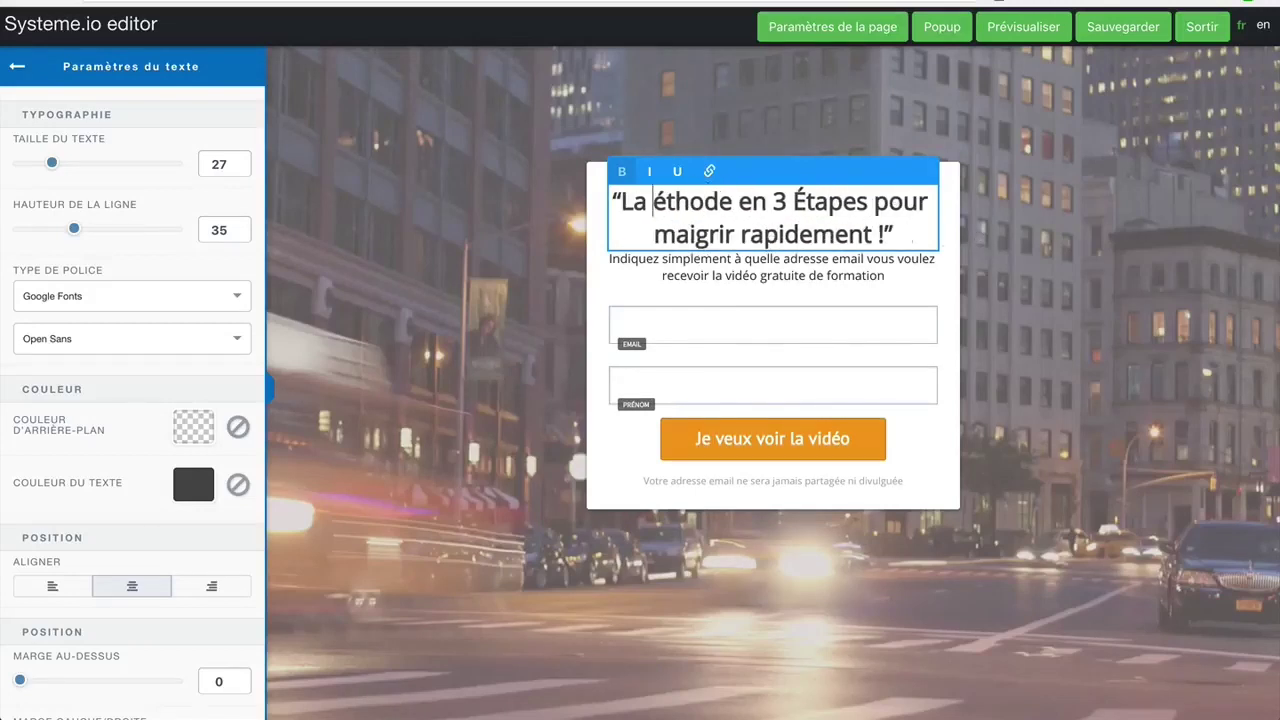
pyautogui.write('m')
pyautogui.click(848, 203)
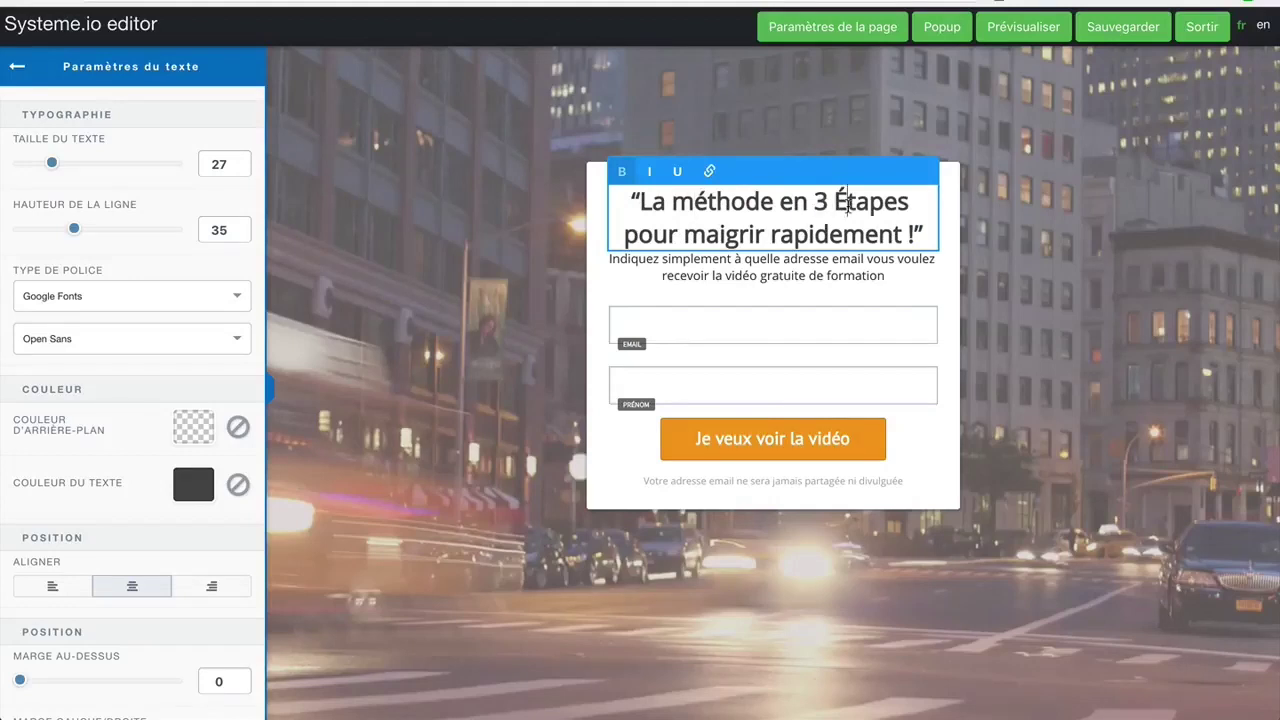
pyautogui.press('BackSpace')
pyautogui.write('é')
pyautogui.click(801, 270)
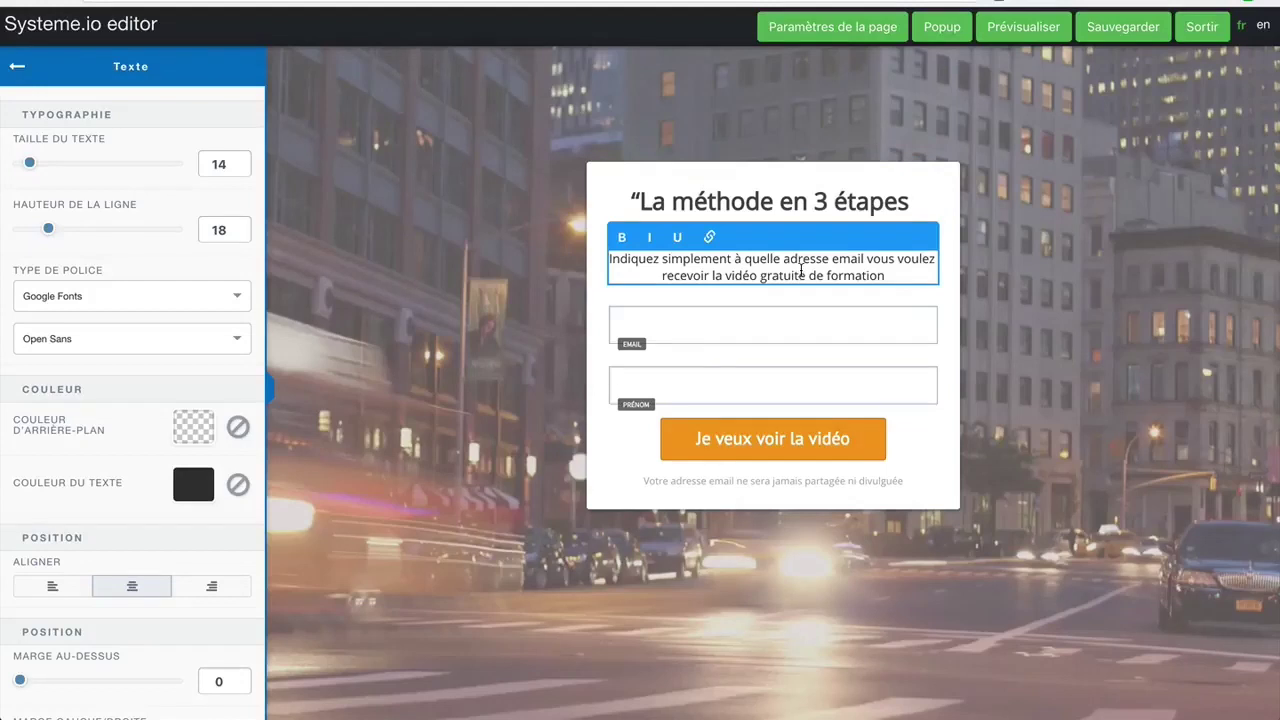
pyautogui.click(1046, 303)
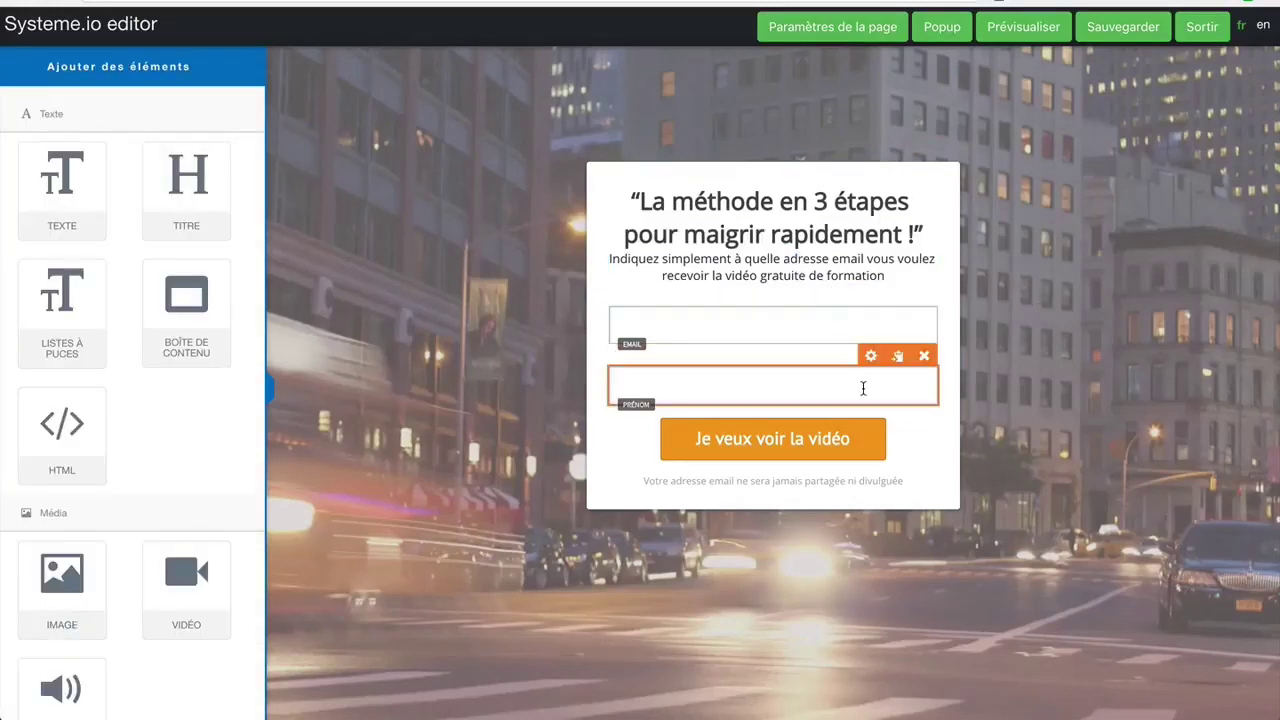
# Delete the Prénom field from the opt-in form and exit the page editor.
pyautogui.click(924, 356)
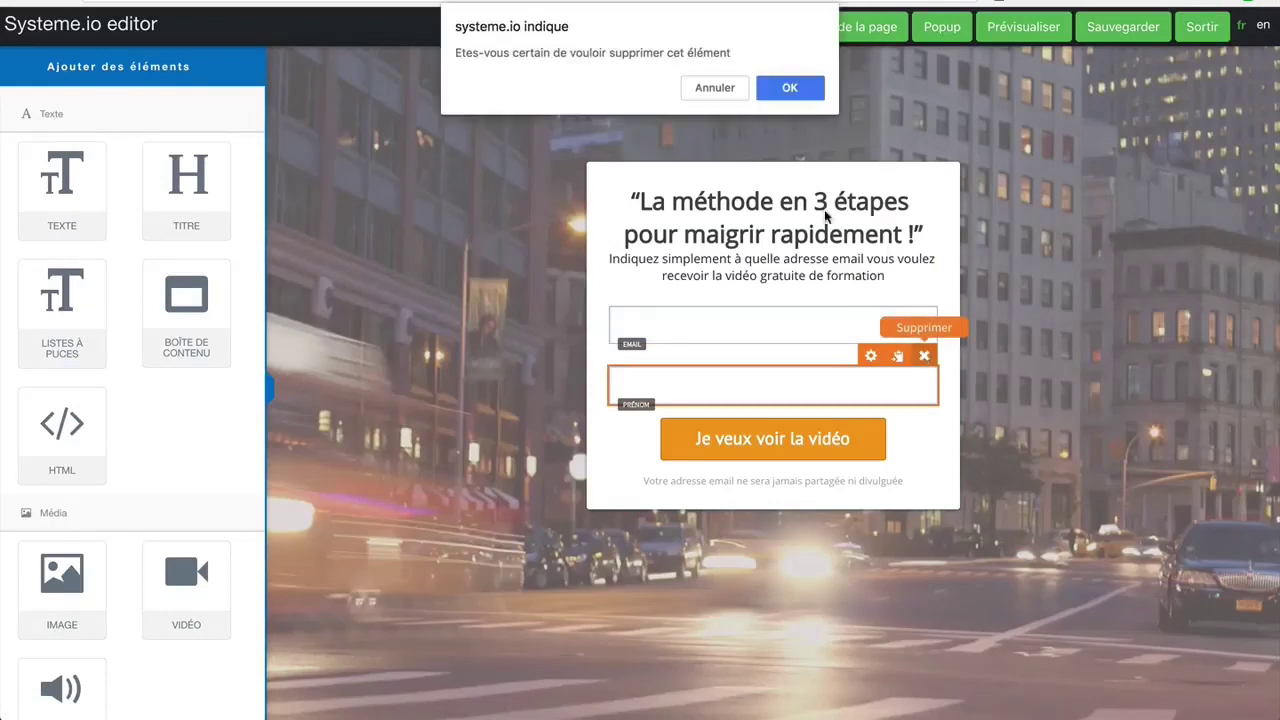
pyautogui.click(789, 87)
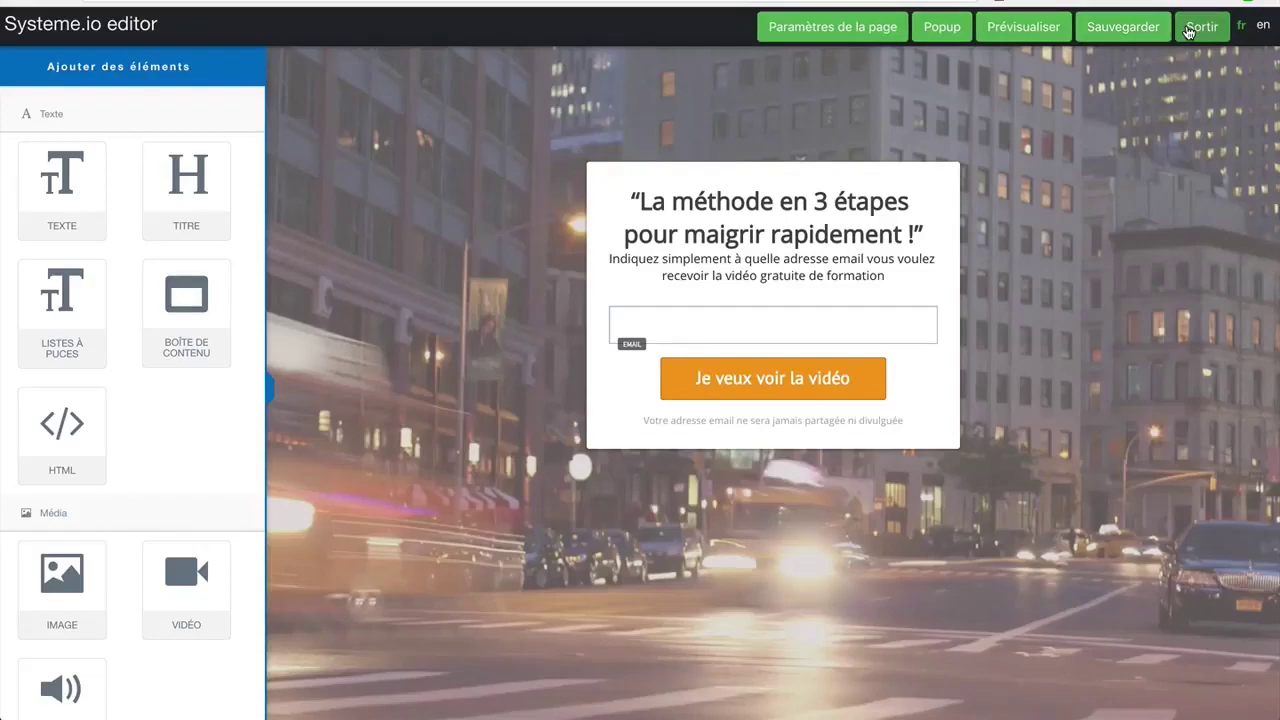
pyautogui.click(1188, 33)
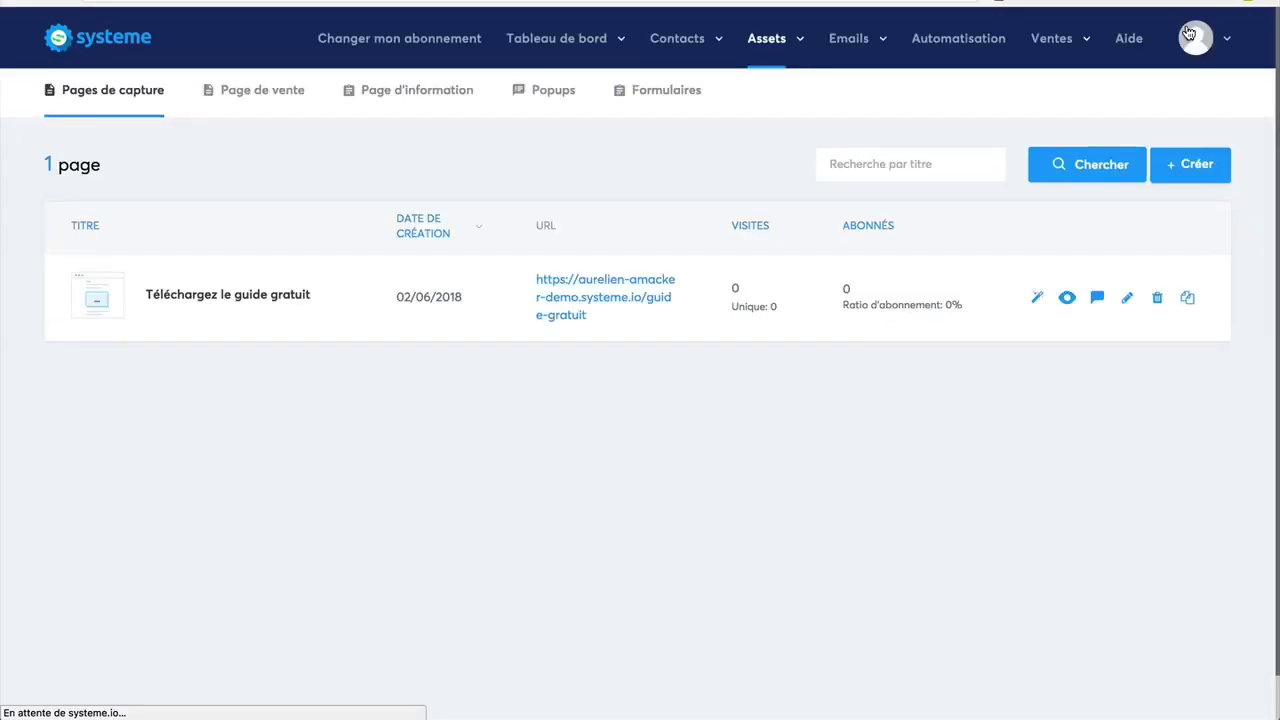
# Open the automation rules and examine the trigger and action types in the filters, filtering by the Formulaire souscrit trigger.
pyautogui.click(976, 43)
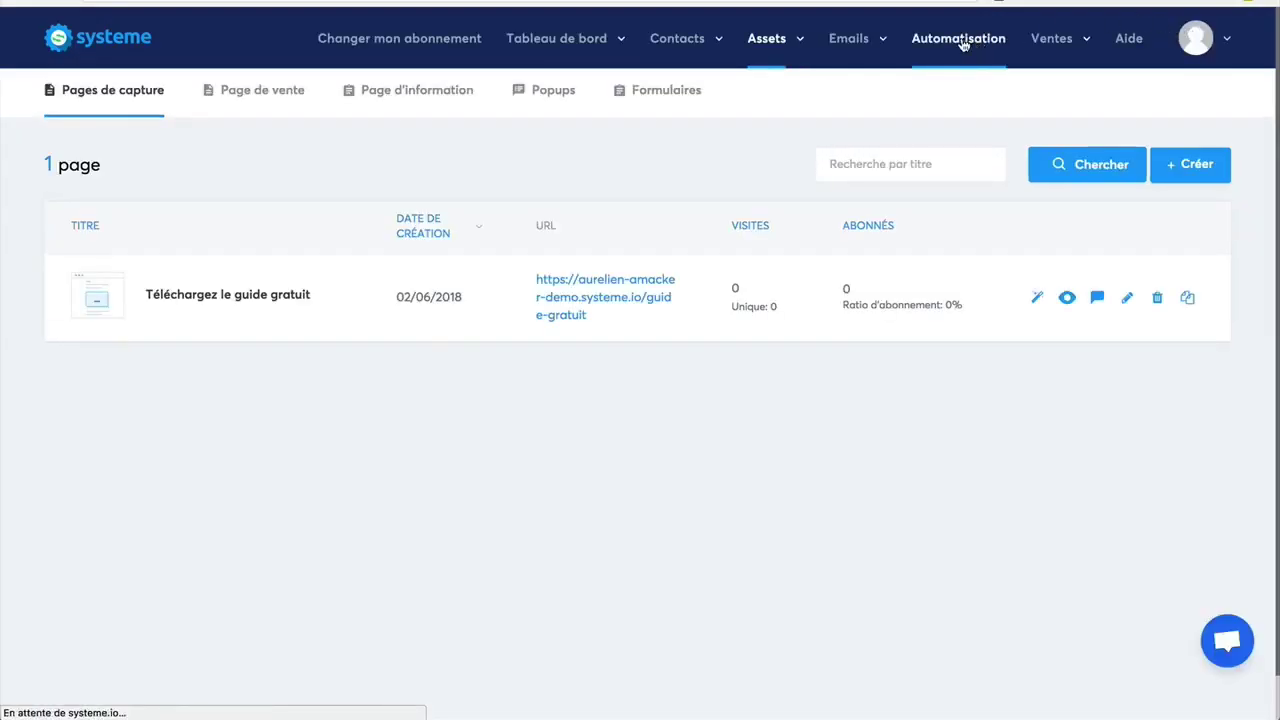
pyautogui.click(246, 225)
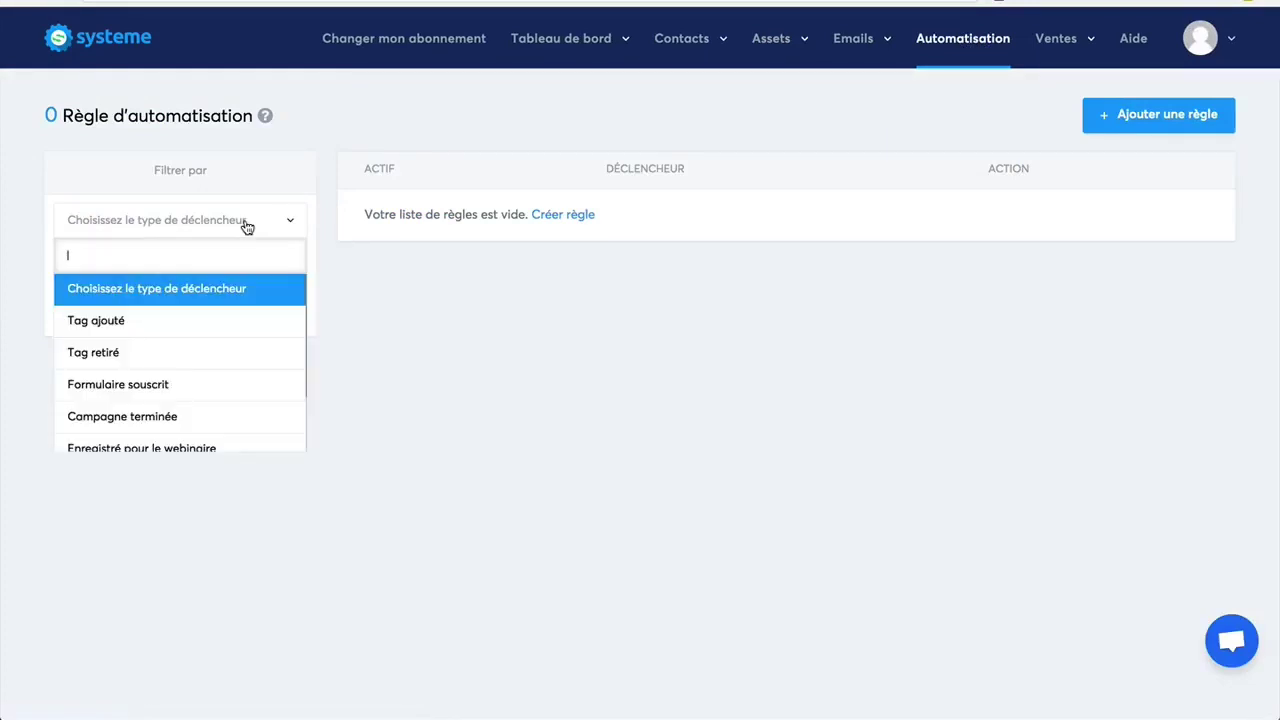
pyautogui.click(166, 384)
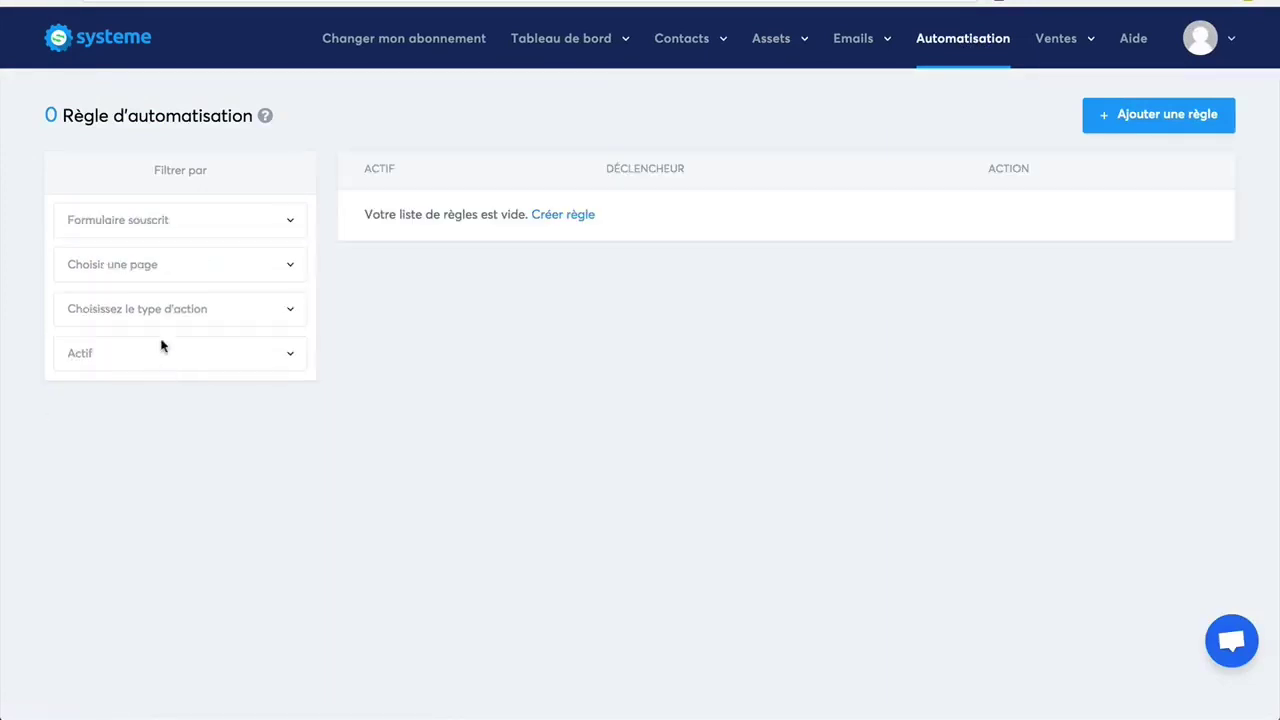
pyautogui.click(203, 313)
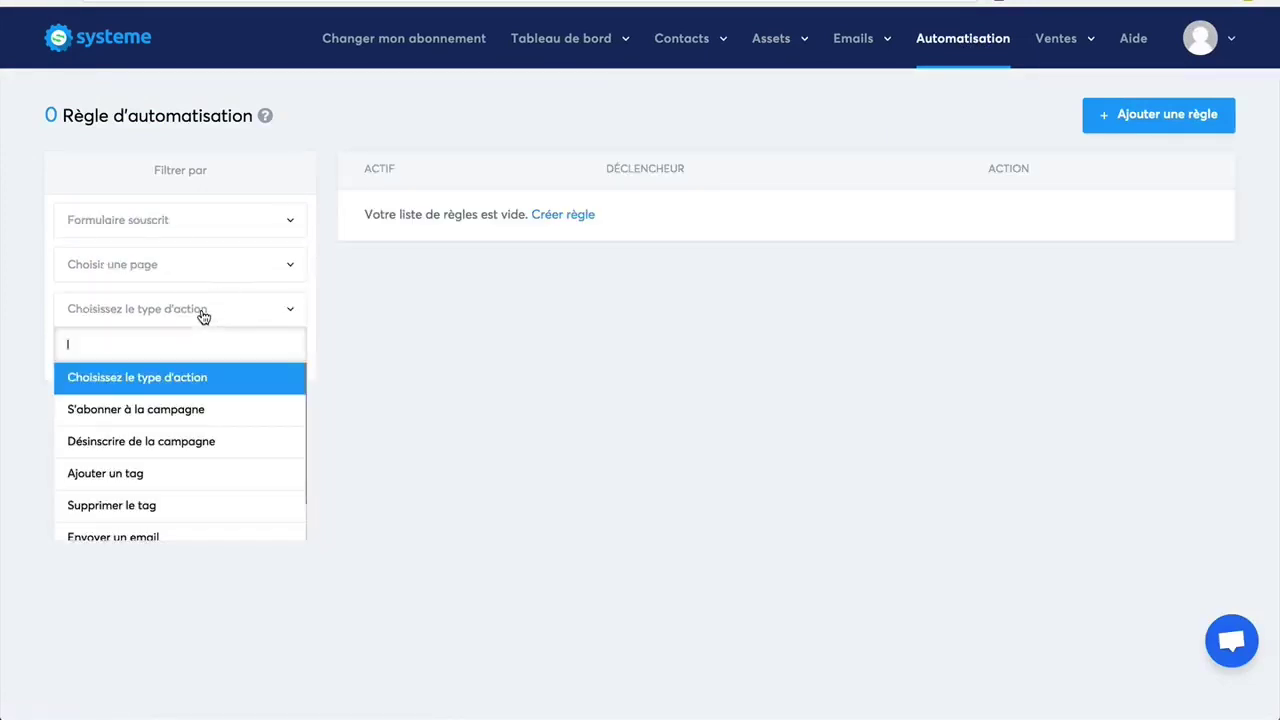
pyautogui.click(416, 348)
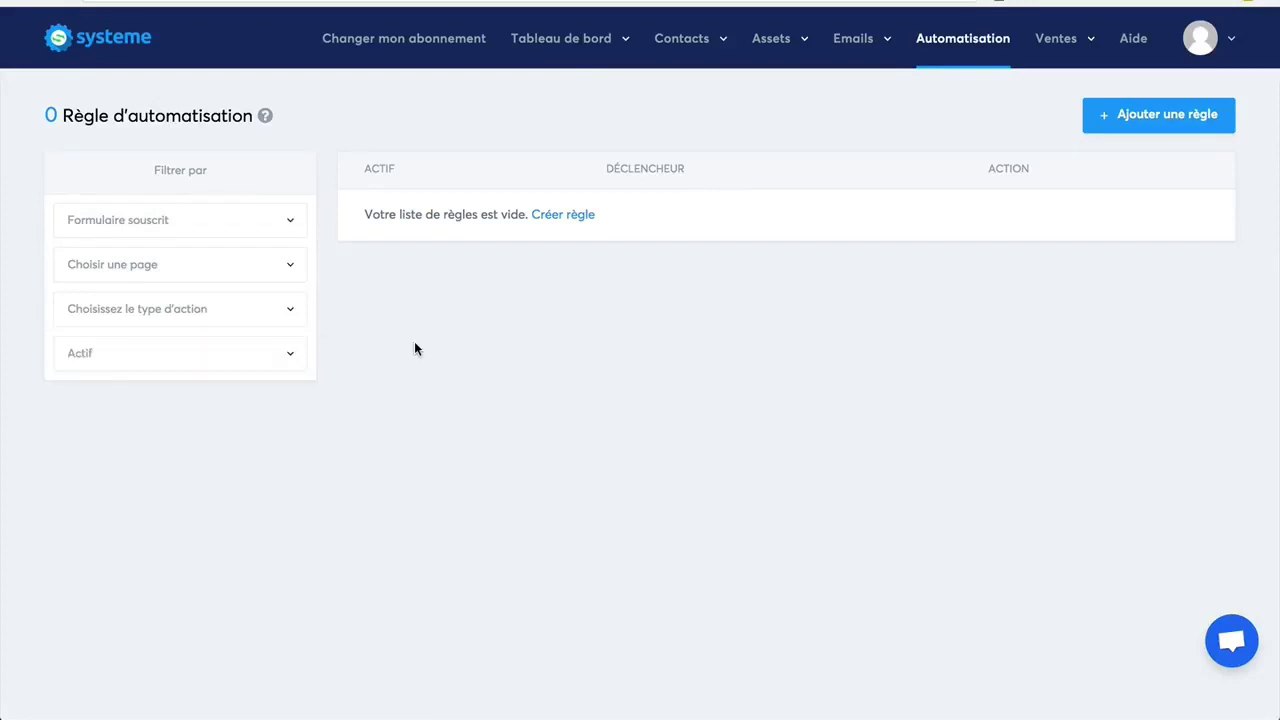
# Start a new automation rule with the Formulaire souscrit trigger for the "Téléchargez le guide gratuit" page.
pyautogui.click(1134, 124)
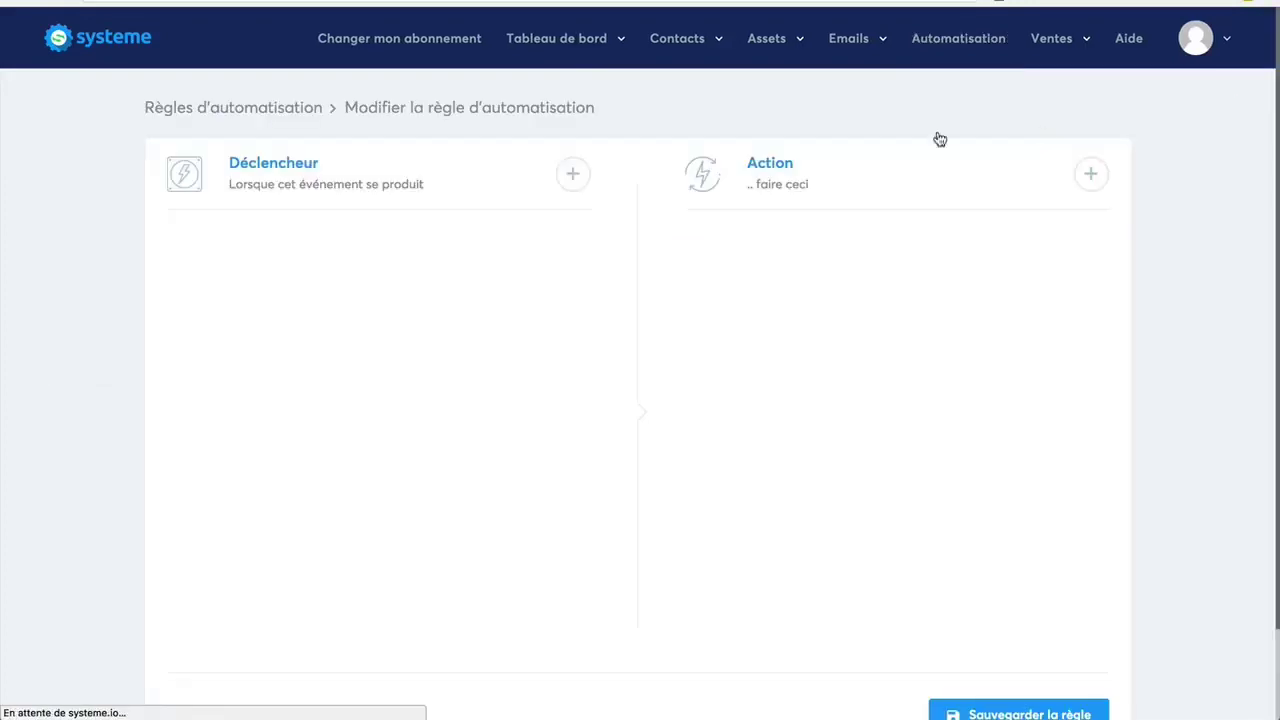
pyautogui.click(572, 174)
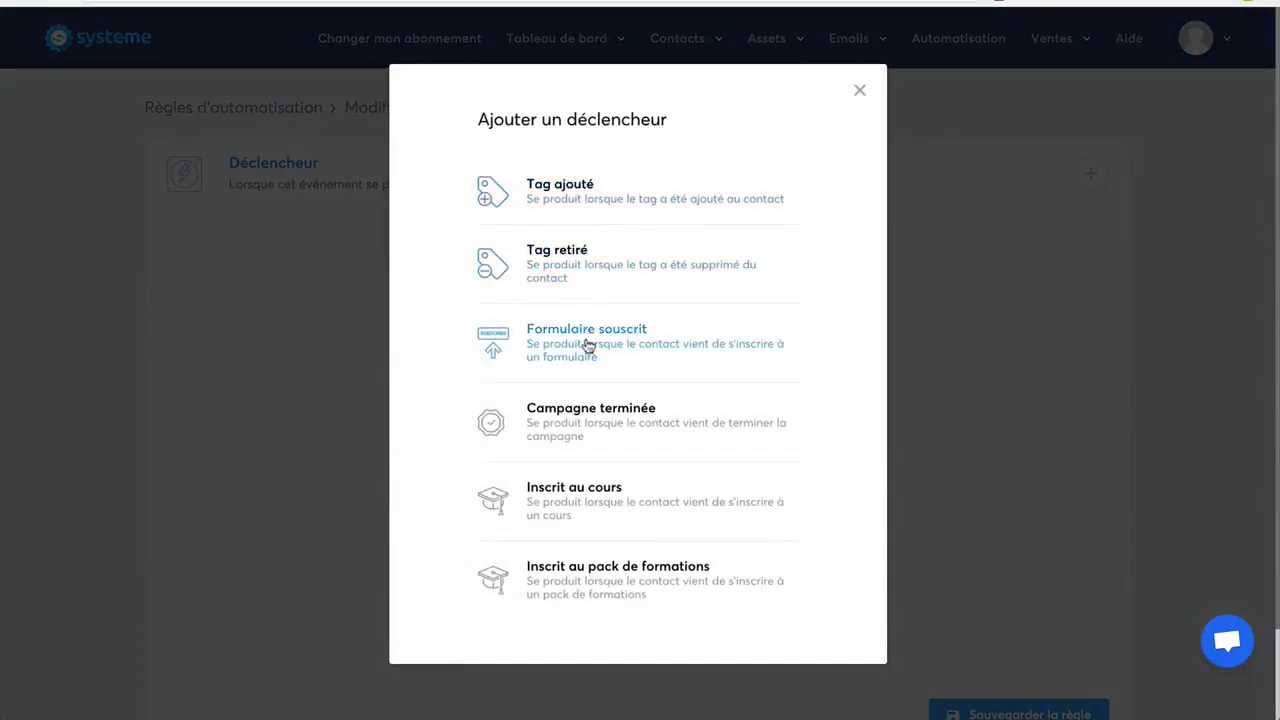
pyautogui.click(585, 350)
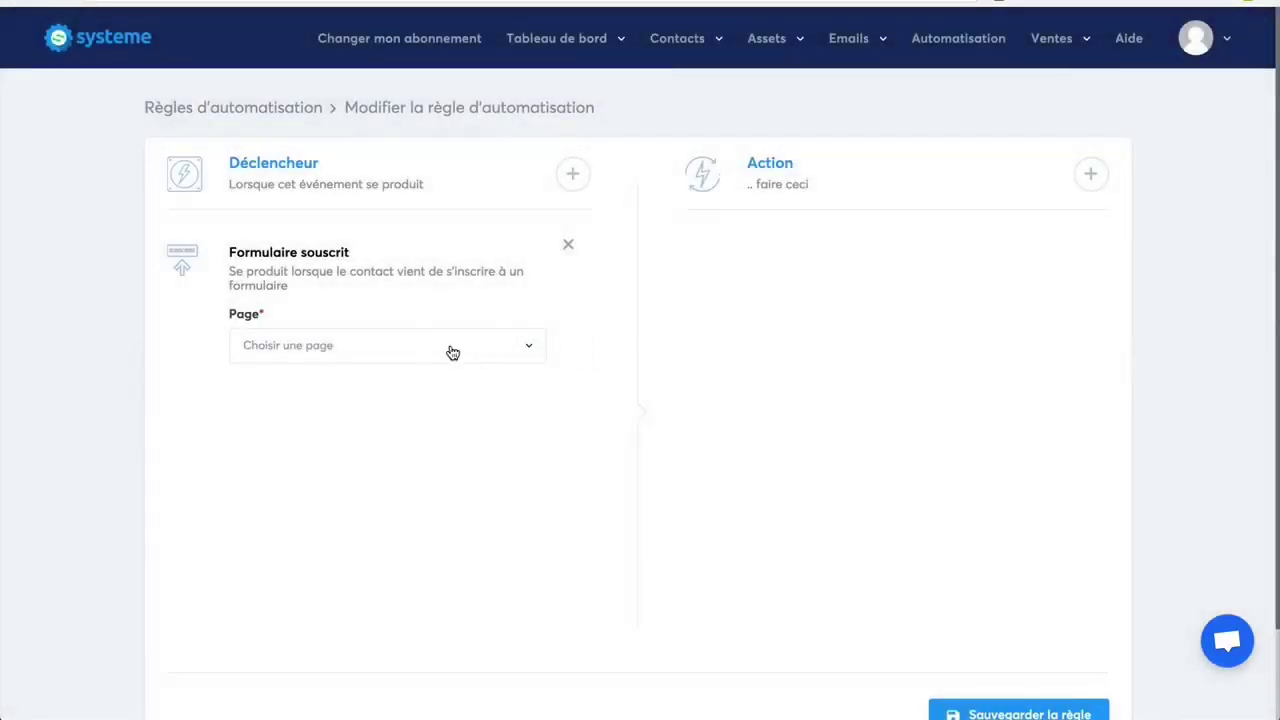
pyautogui.click(450, 350)
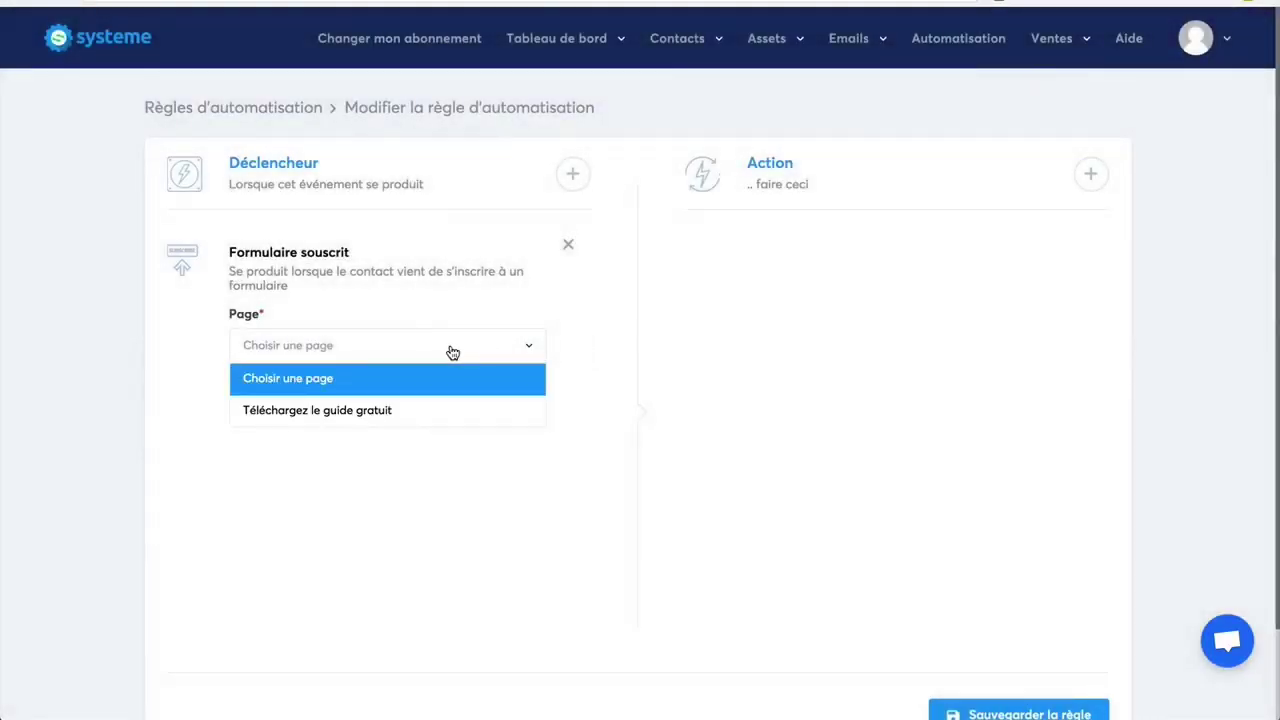
pyautogui.click(440, 408)
# Add an Ajouter un tag action with the Prospects tag to the rule and save it.
pyautogui.click(1090, 174)
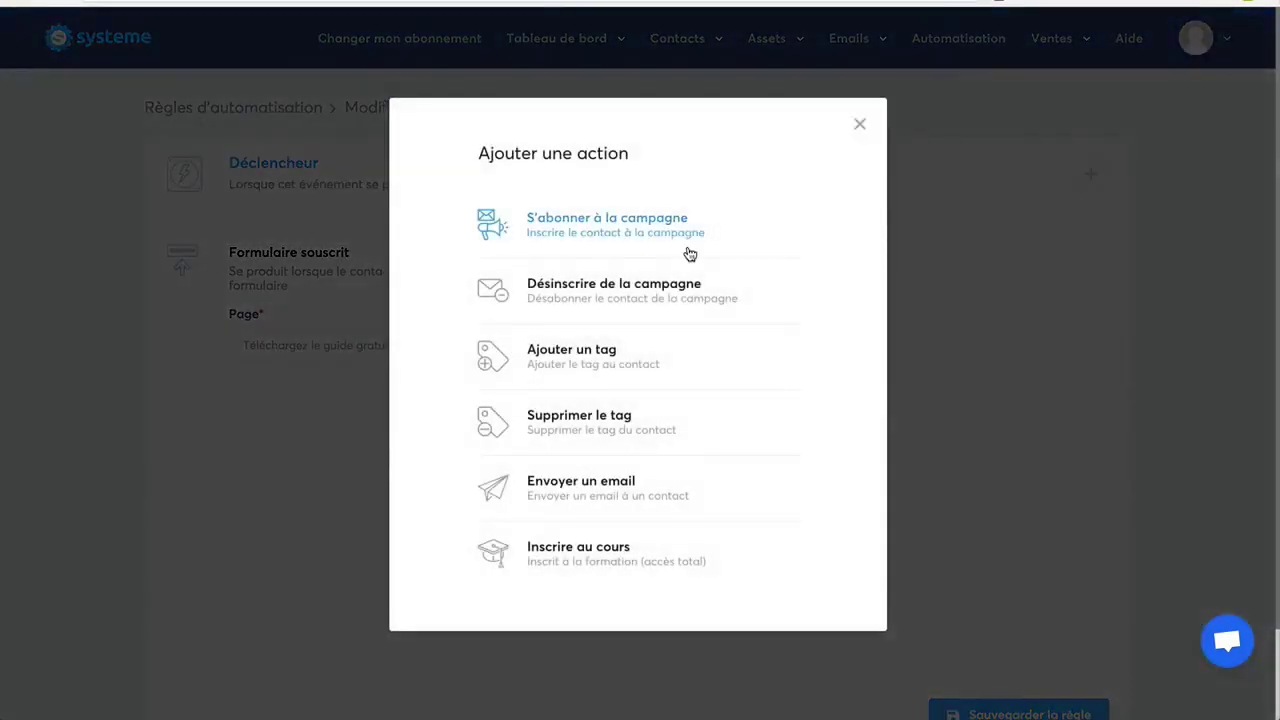
pyautogui.click(577, 360)
pyautogui.click(860, 331)
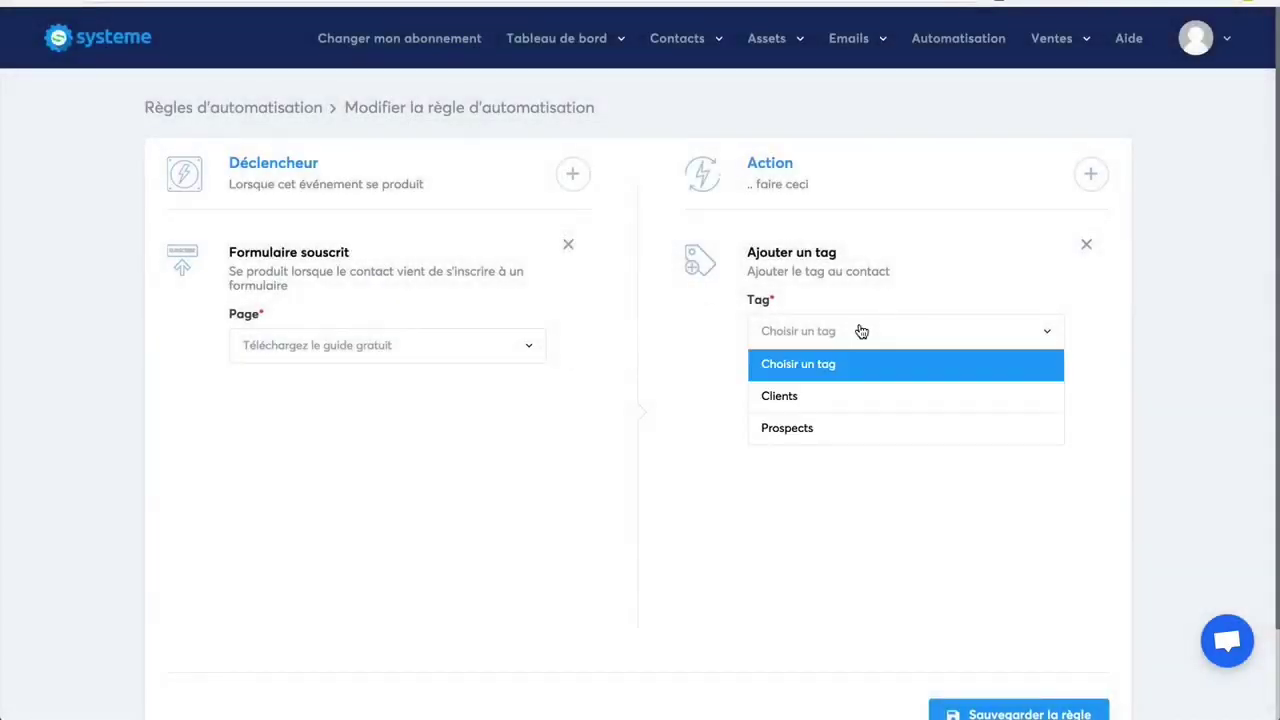
pyautogui.click(815, 430)
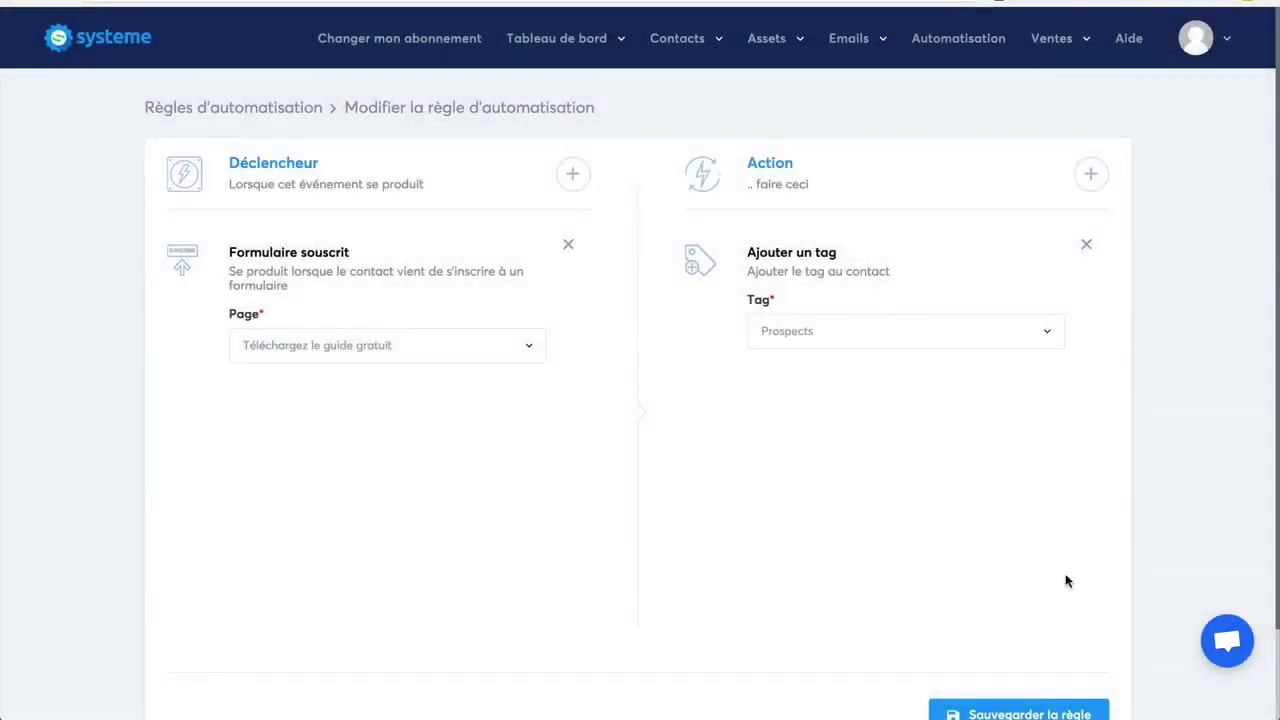
pyautogui.scroll(-1, 1064, 619)
pyautogui.click(1013, 670)
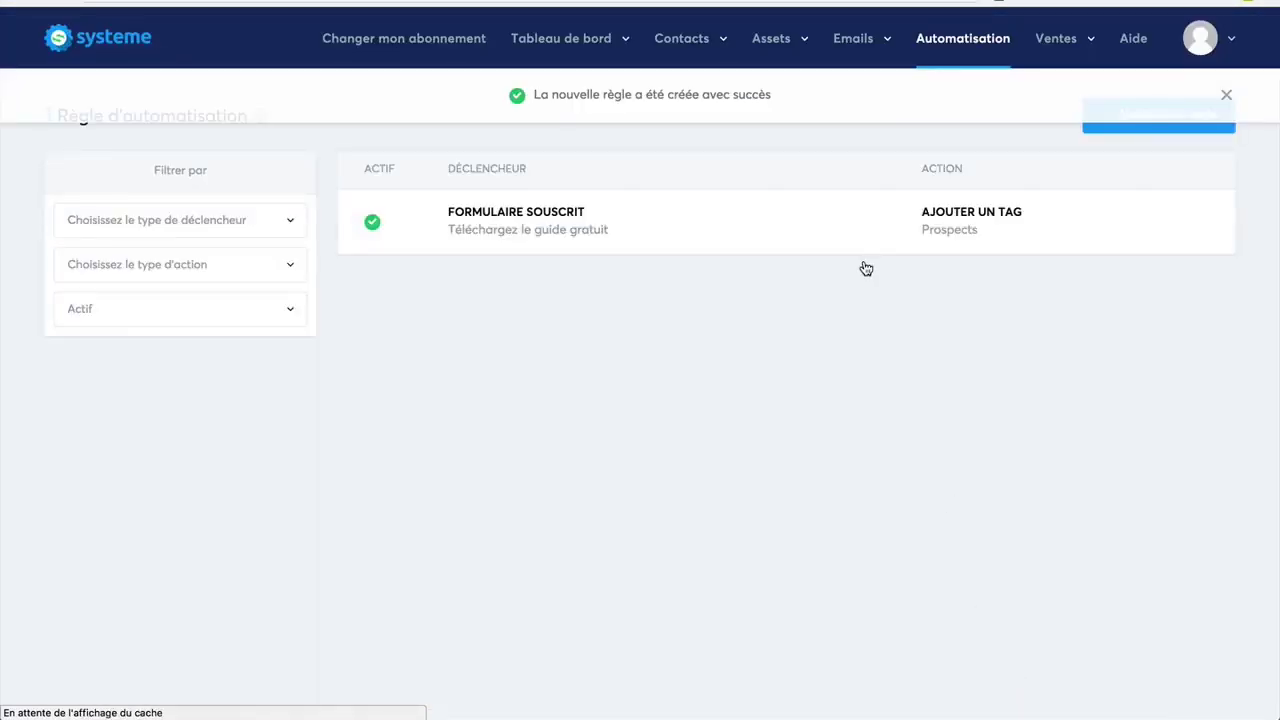
pyautogui.moveTo(688, 38)
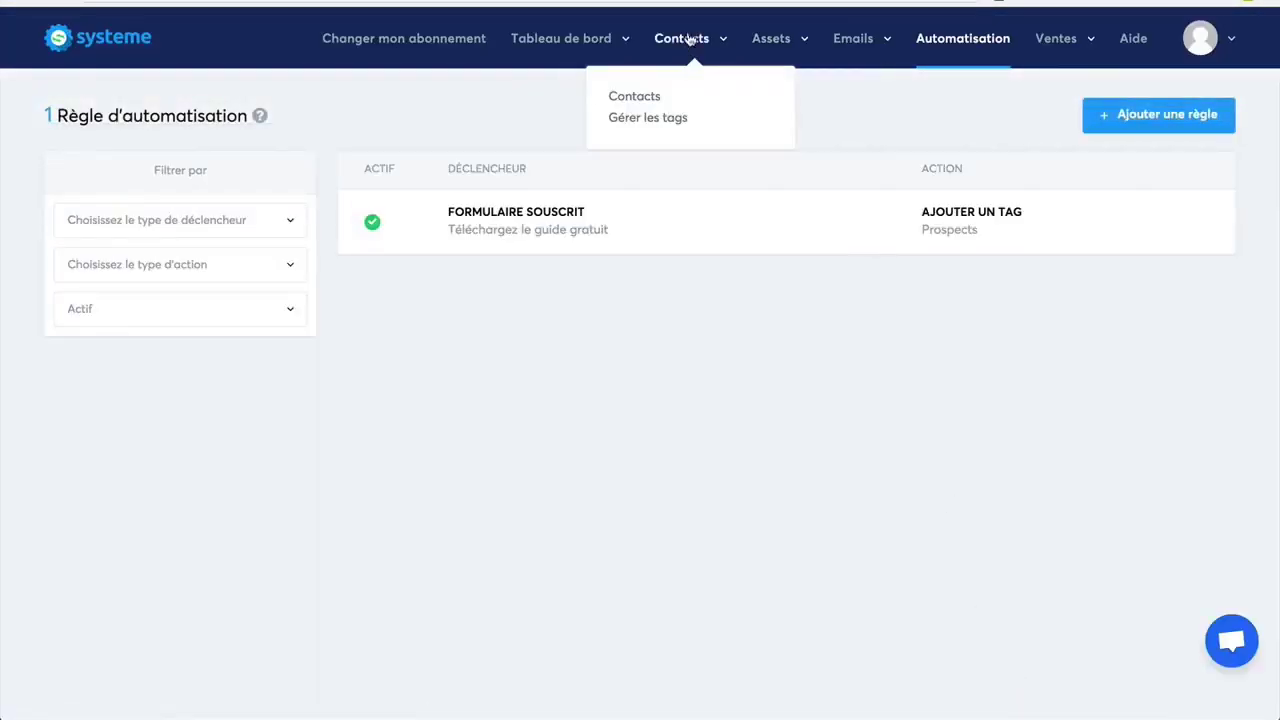
pyautogui.moveTo(862, 38)
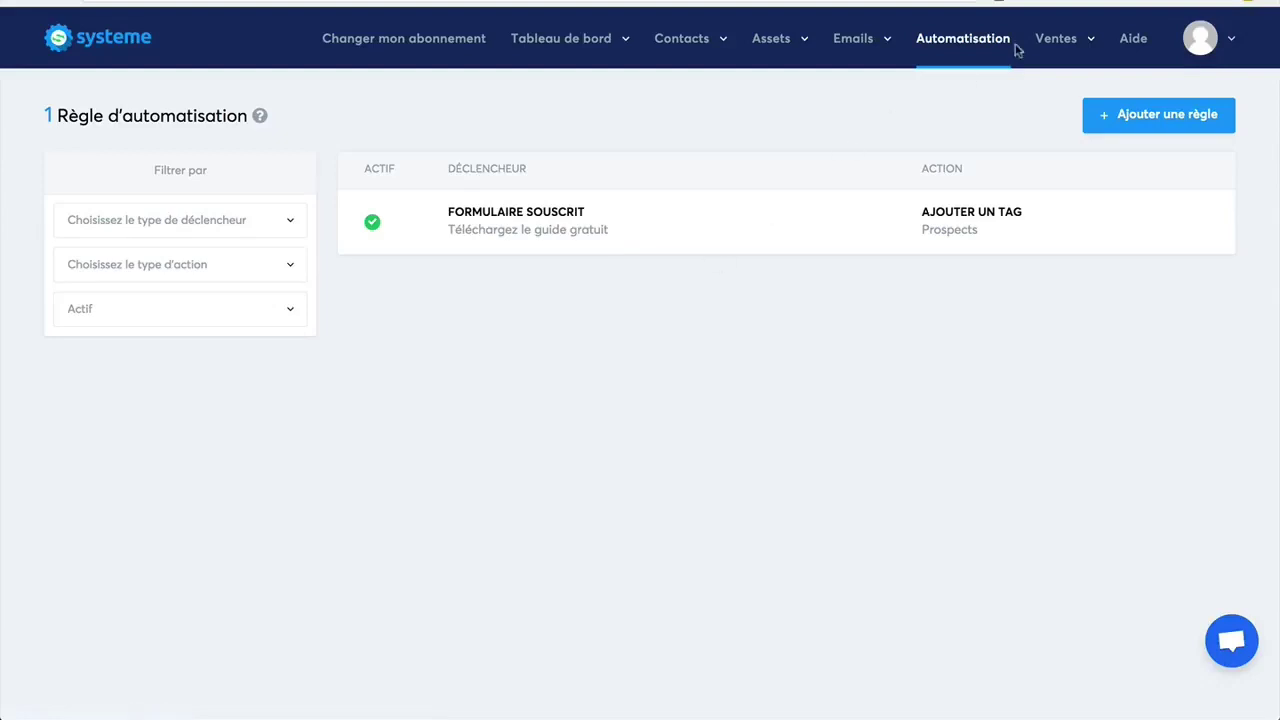
# Start a new training course under Mes formations and name it "Maigrir en 31 jours".
pyautogui.moveTo(1063, 45)
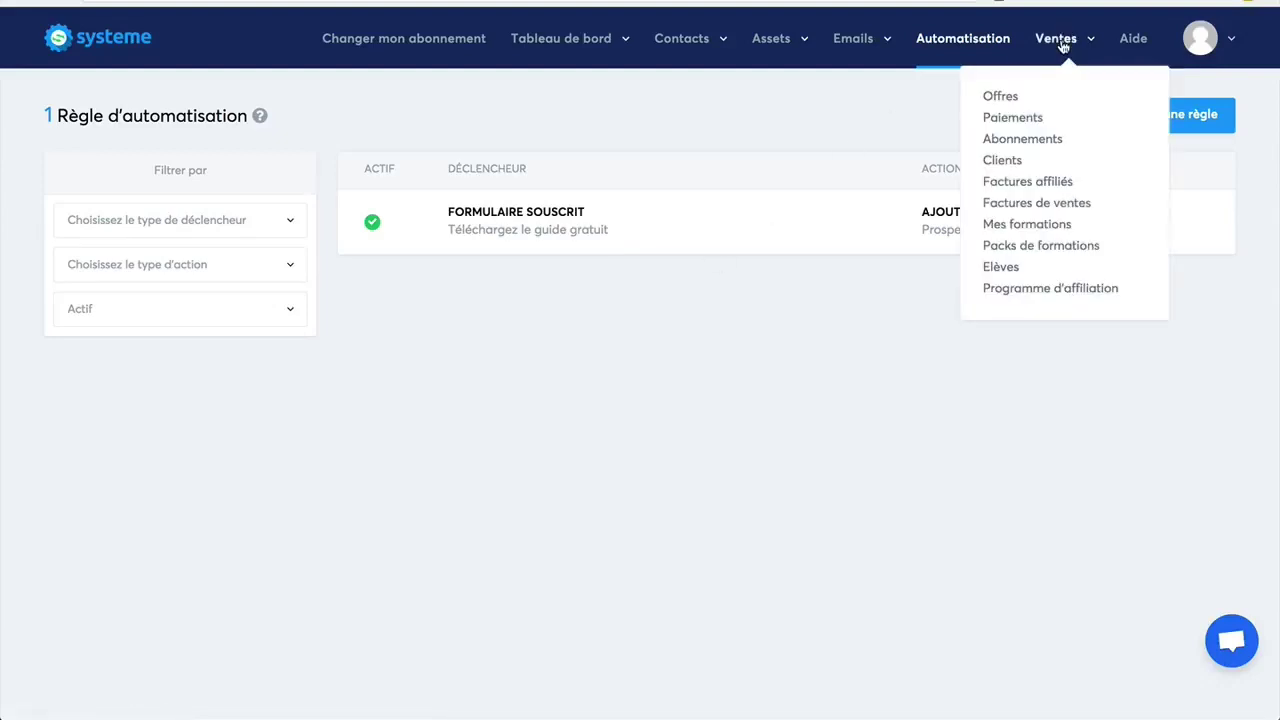
pyautogui.click(1027, 226)
pyautogui.click(1180, 120)
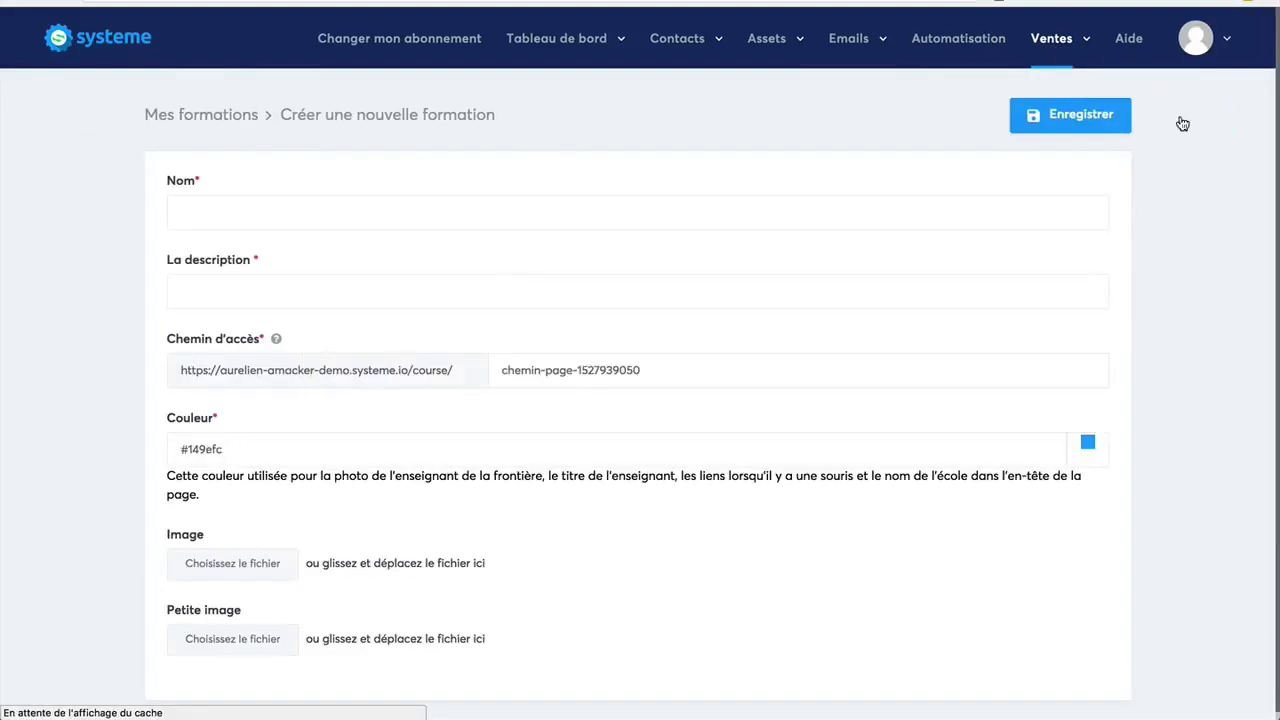
pyautogui.click(207, 214)
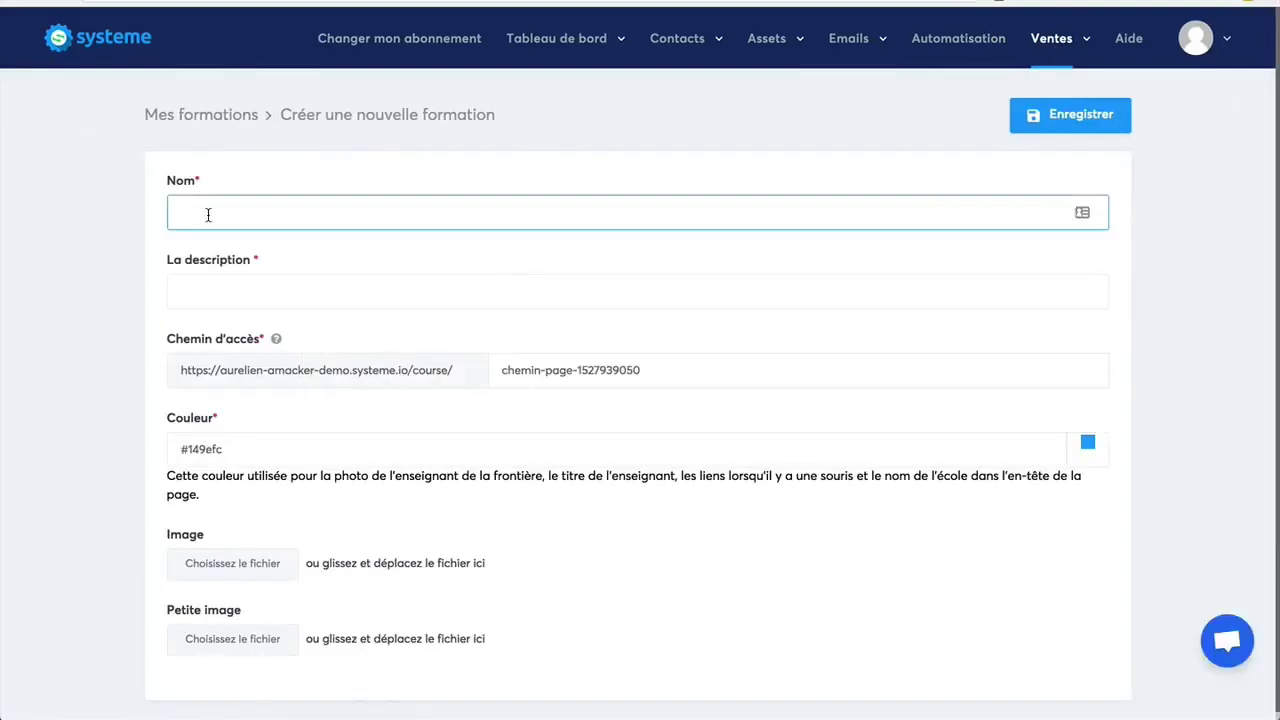
pyautogui.write('Maigrir en 31 jours')
# Copy the course name "Maigrir en 31 jours" into the description and save the course.
pyautogui.moveTo(287, 212); pyautogui.dragTo(174, 214)
pyautogui.hotkey('ctrl', 'c')
pyautogui.click(212, 283)
pyautogui.hotkey('ctrl', 'v')
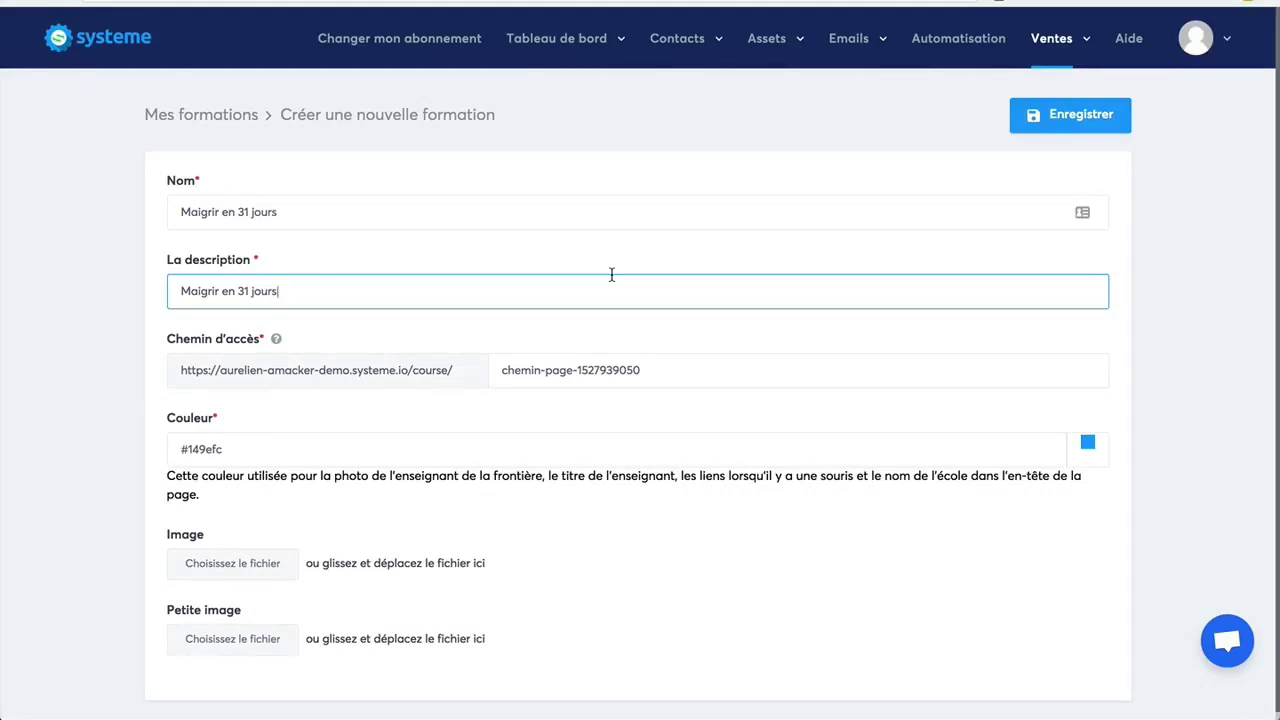
pyautogui.click(1081, 118)
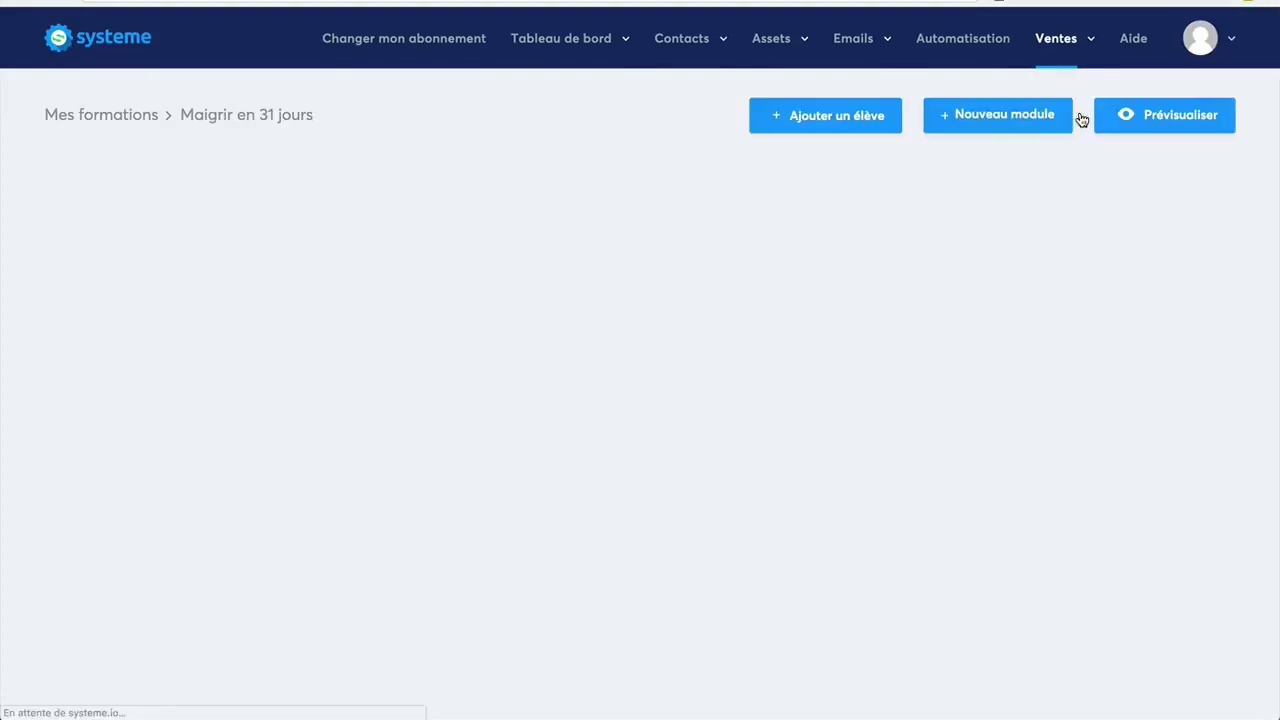
# Create a module named "Module 1" in the course and add a Video-type chapter named "Chapitre 1" to it.
pyautogui.click(1011, 114)
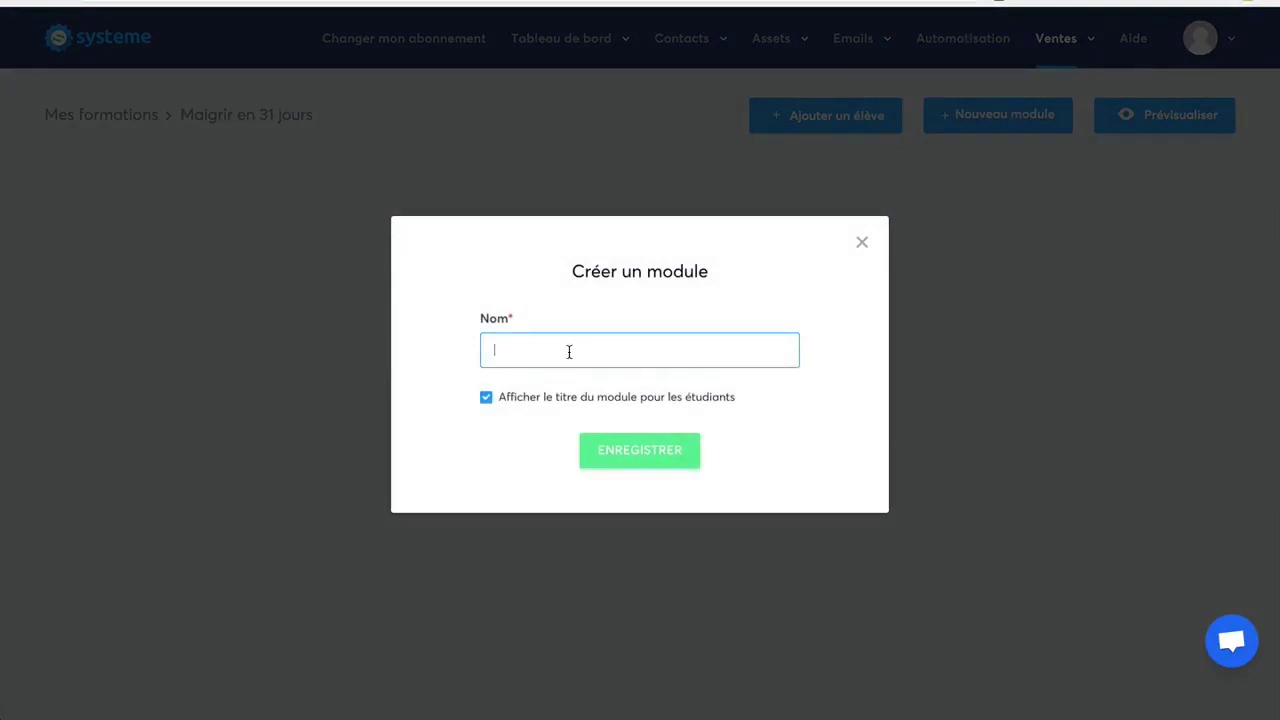
pyautogui.click(626, 448)
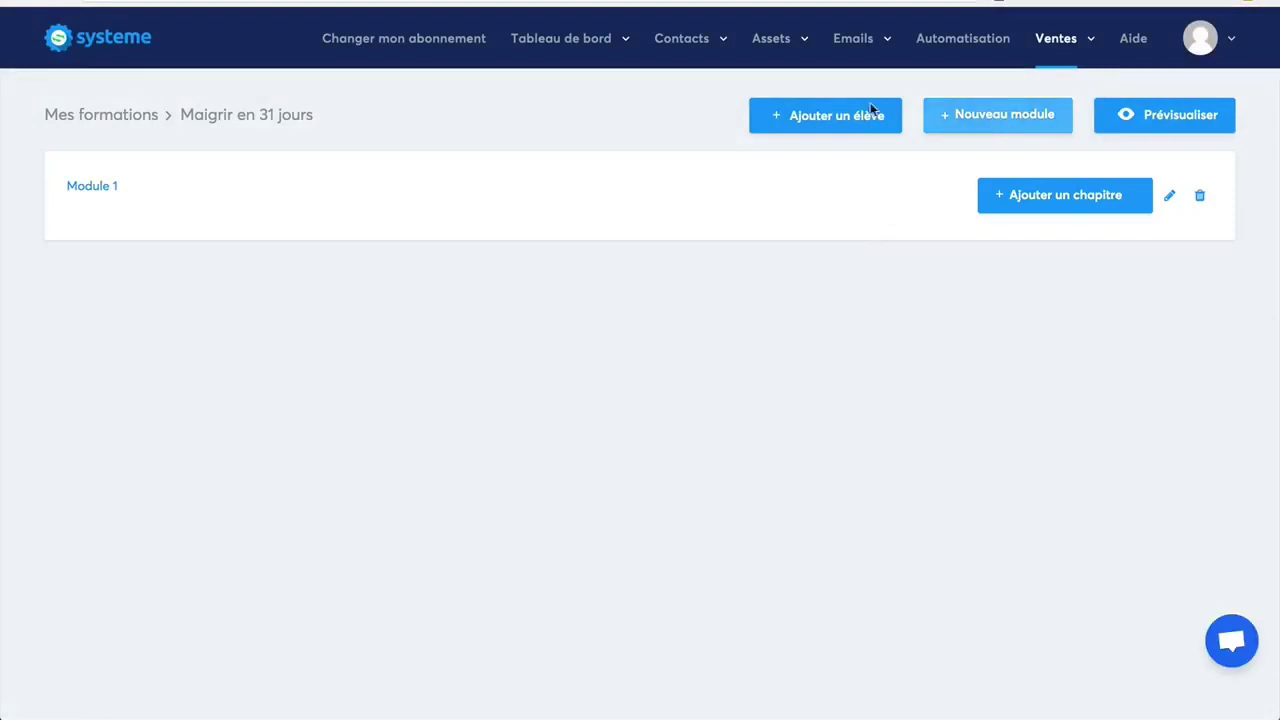
pyautogui.click(1062, 197)
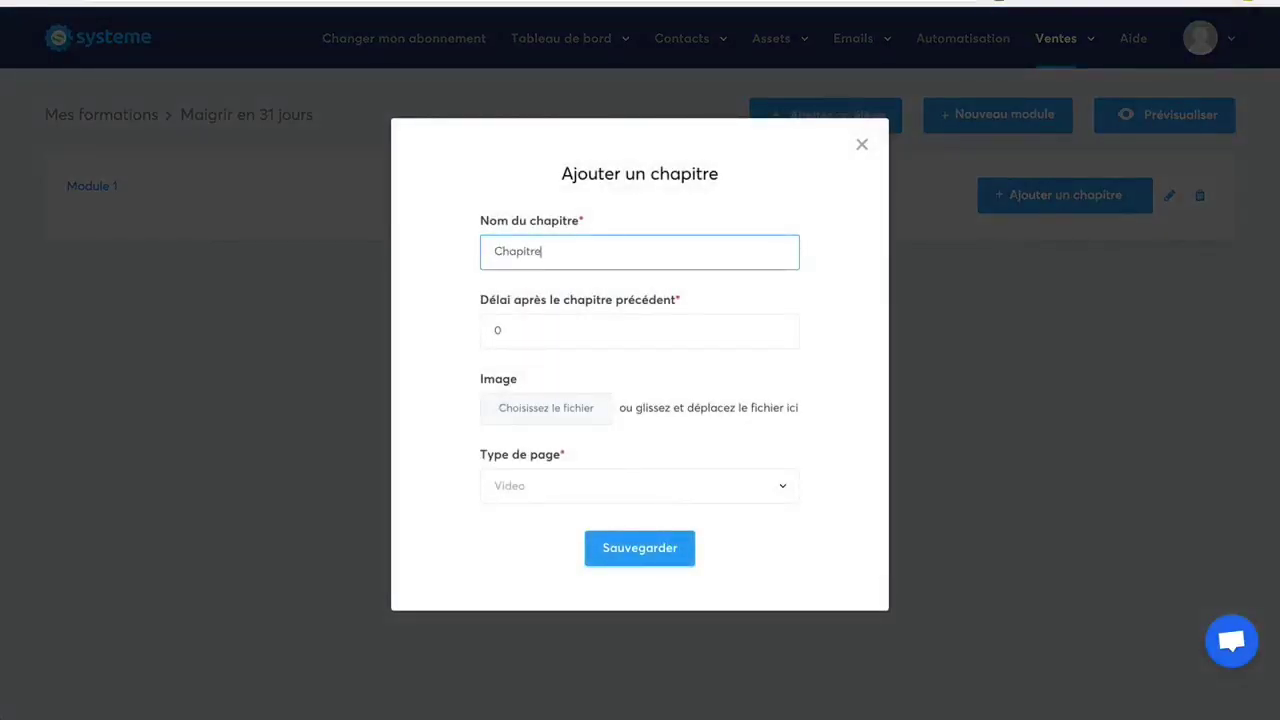
pyautogui.write('Chapitre 1')
pyautogui.click(607, 550)
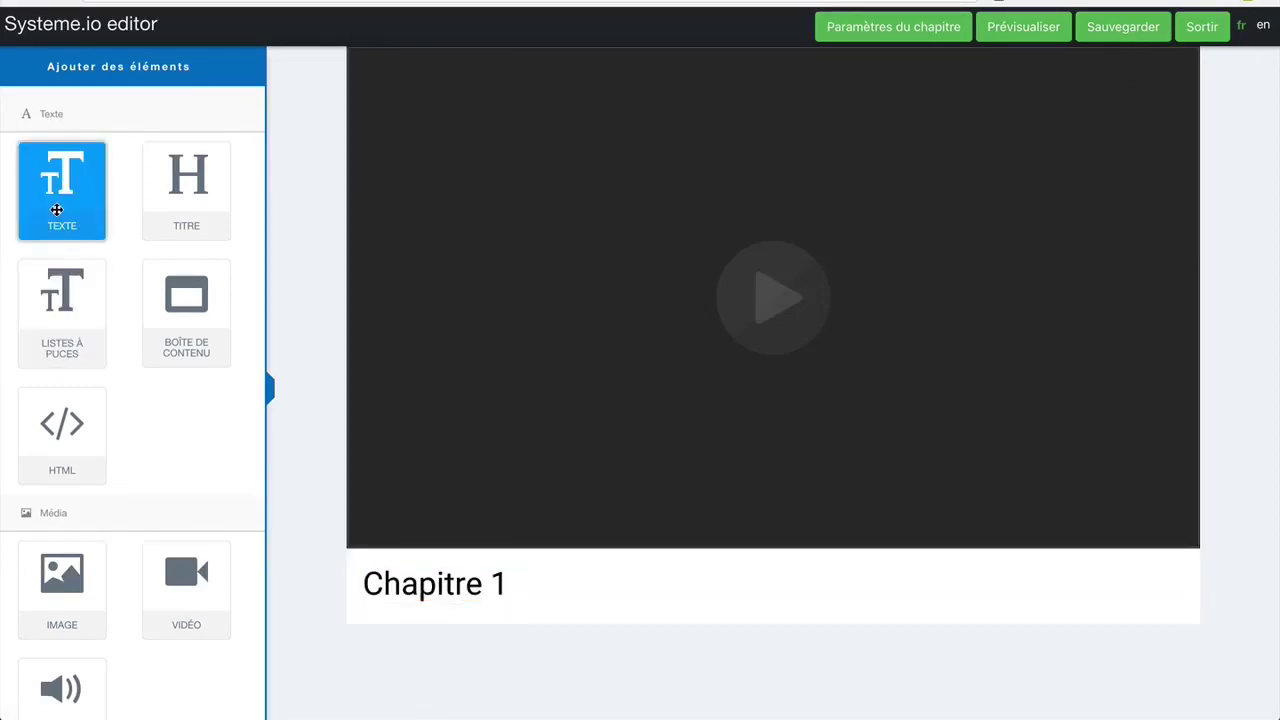
# Add a title element above the chapter's video and replace its text with "Chapitre 1".
pyautogui.moveTo(186, 190); pyautogui.dragTo(511, 48)
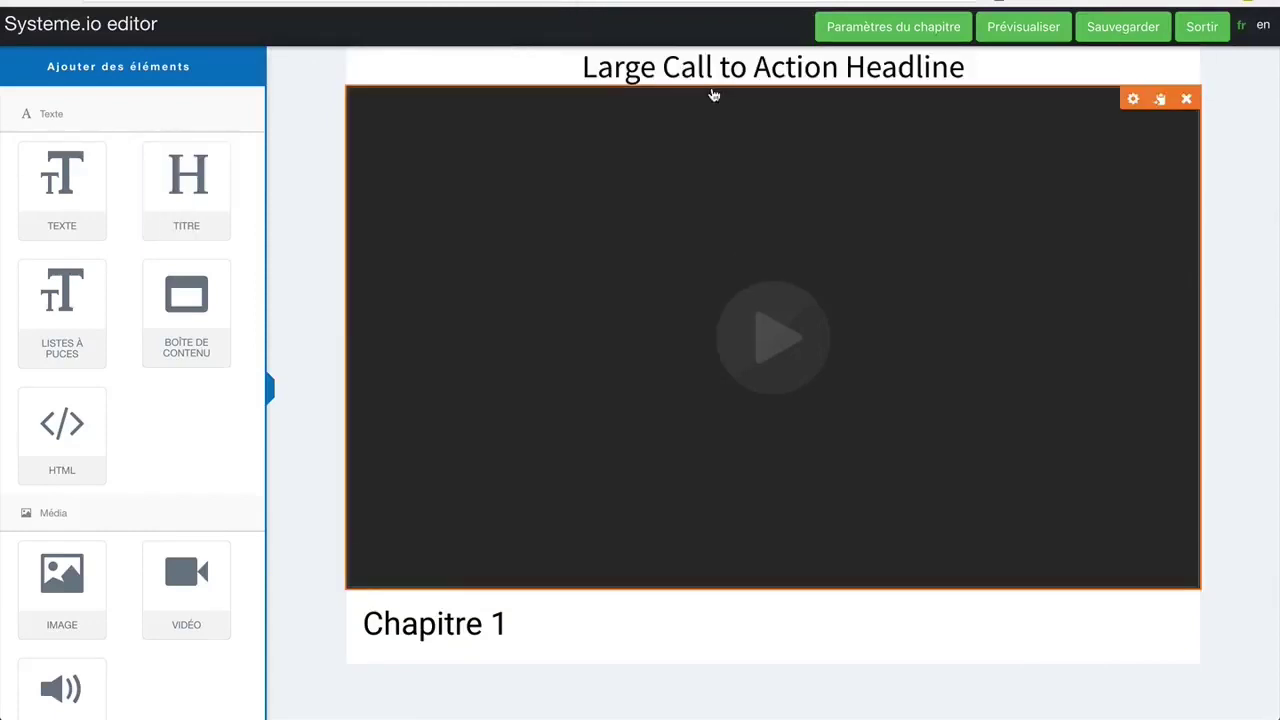
pyautogui.click(916, 68)
pyautogui.moveTo(963, 68); pyautogui.dragTo(582, 72)
pyautogui.write('Cj')
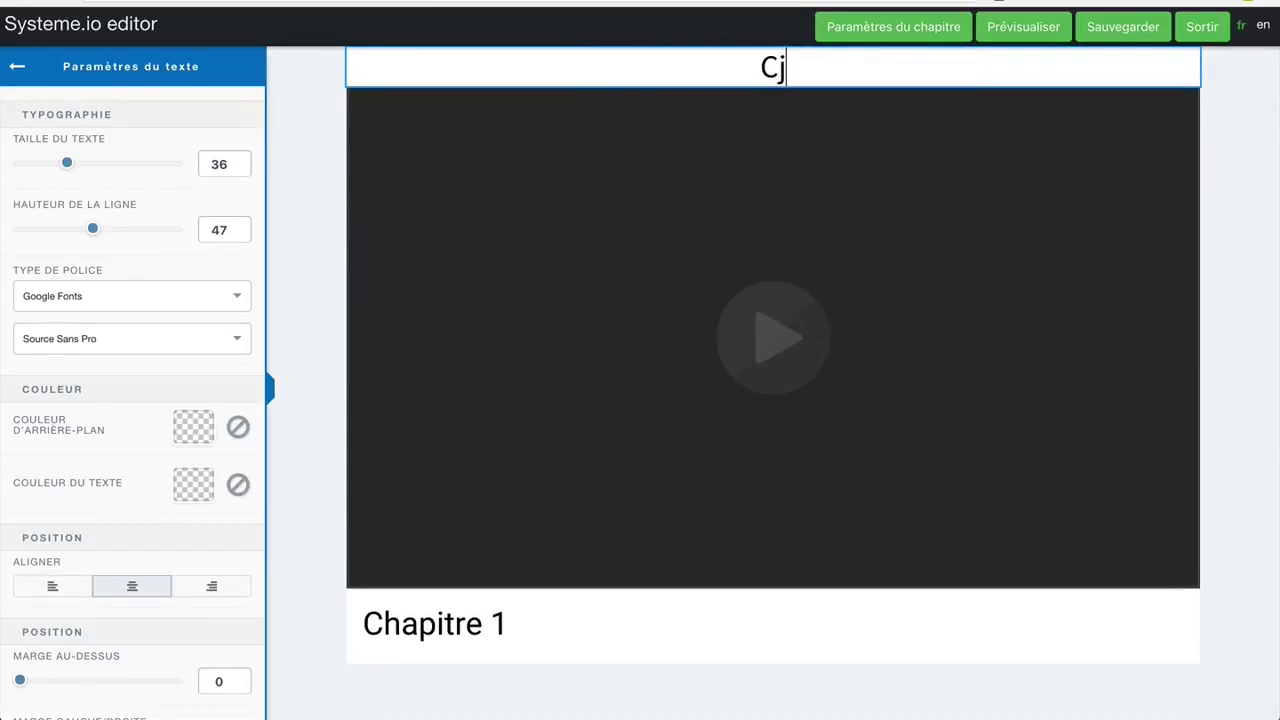
pyautogui.write('hapitre 1')
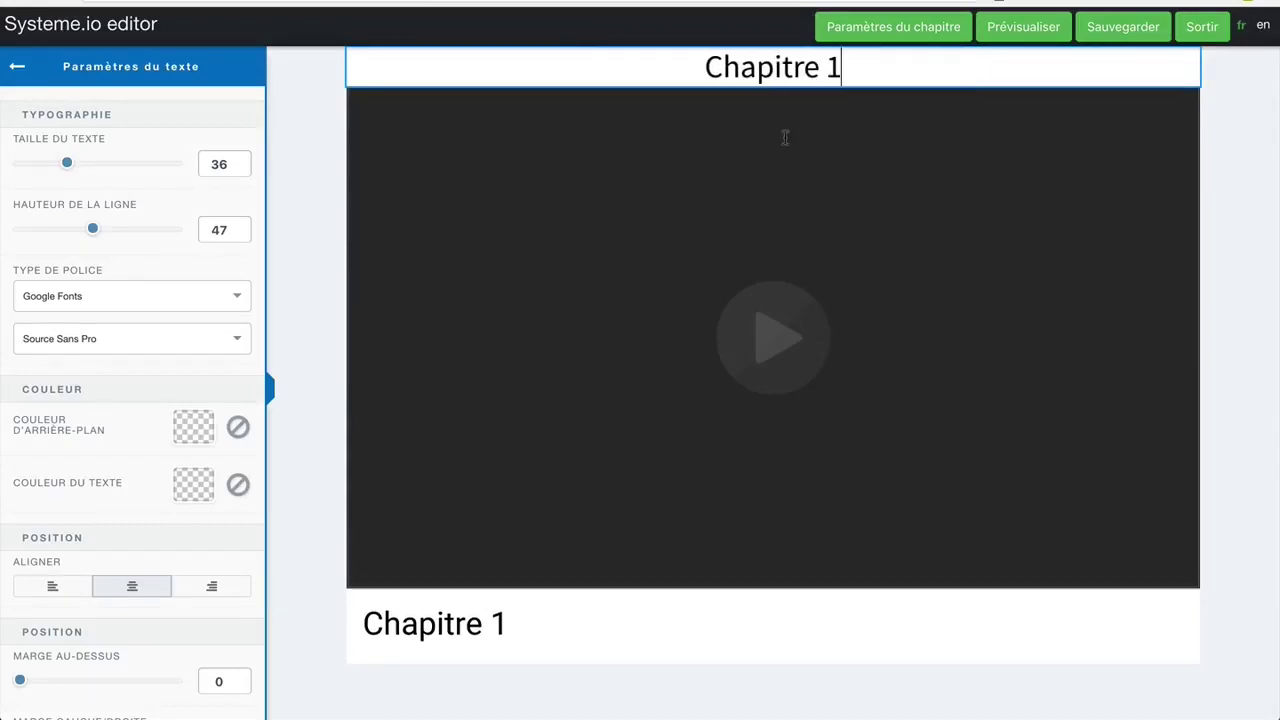
pyautogui.click(1210, 217)
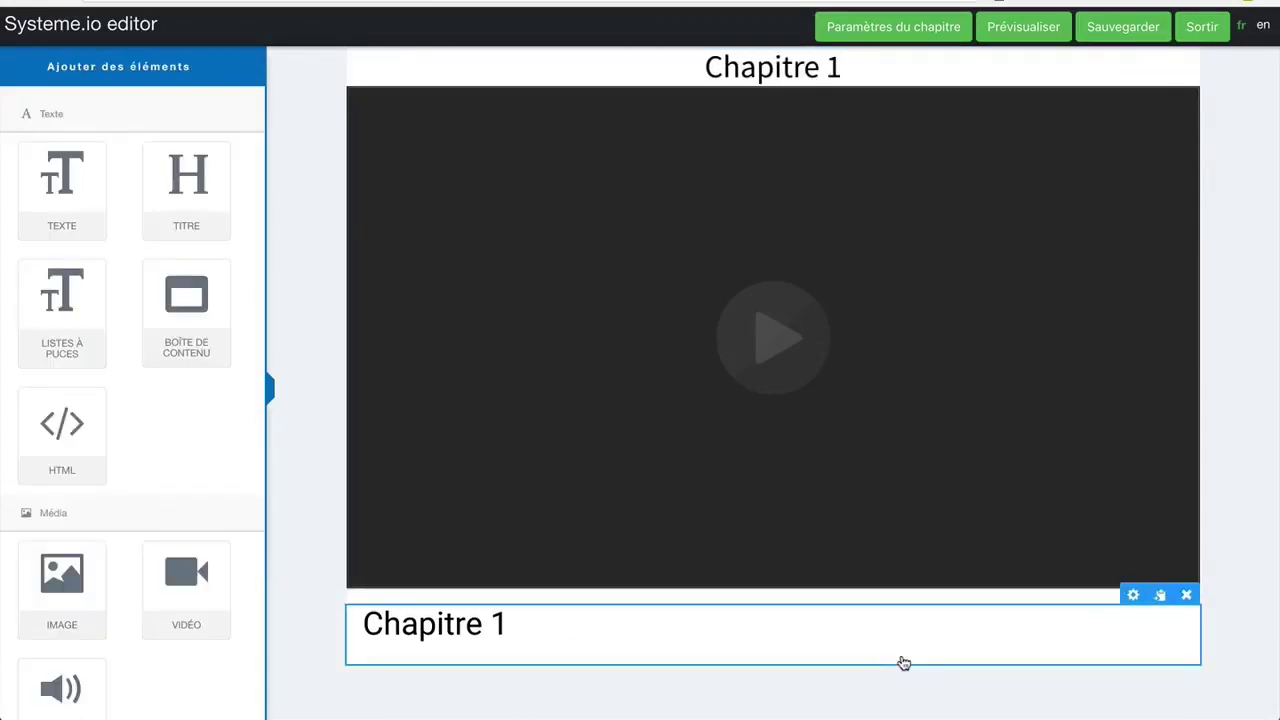
# Delete the "Chapitre 1" text below the video and put a content box in its place.
pyautogui.click(1170, 595)
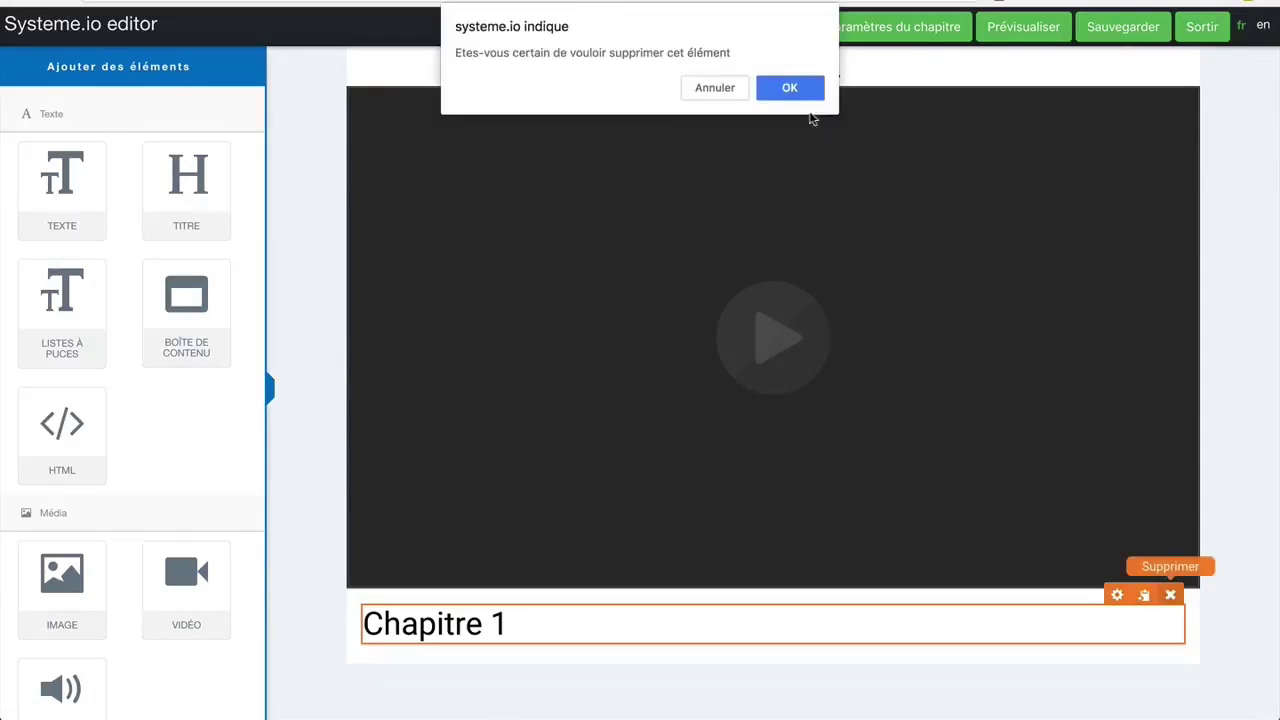
pyautogui.click(790, 88)
pyautogui.moveTo(61, 192)
pyautogui.mouseDown()
pyautogui.moveTo(400, 616)
pyautogui.moveTo(54, 212)
pyautogui.mouseUp()
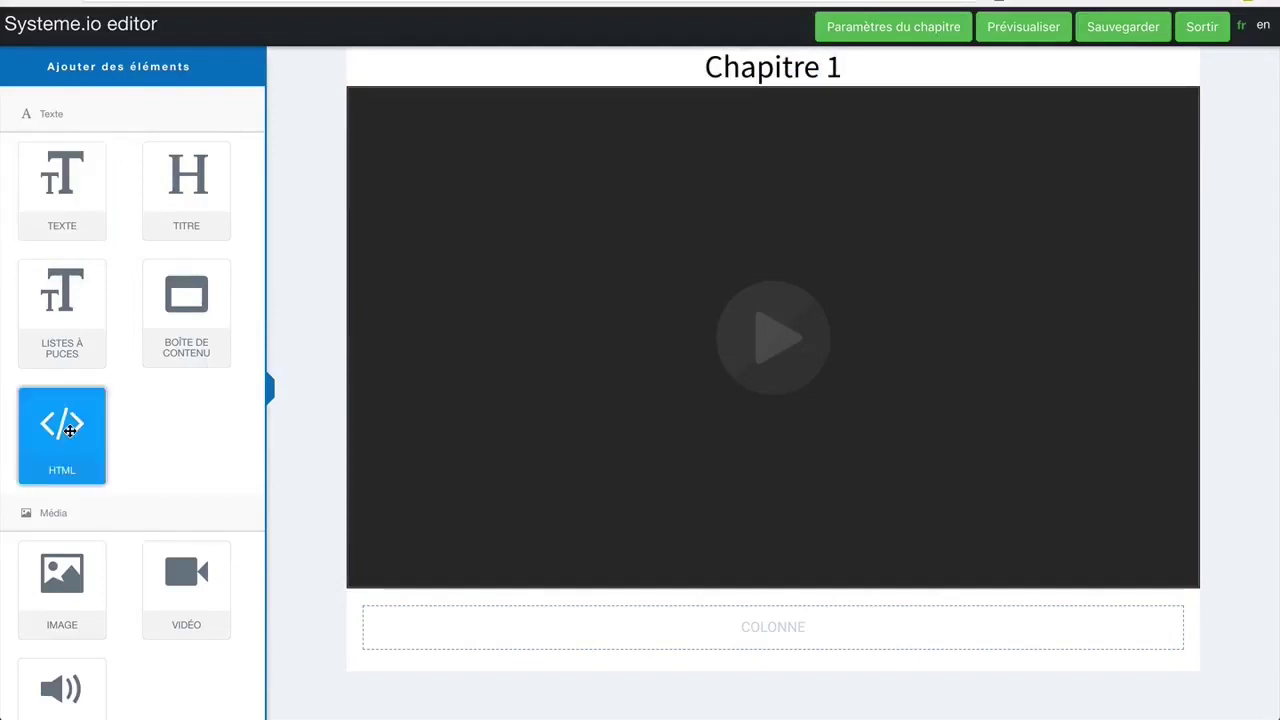
pyautogui.scroll(-1, 69, 430)
pyautogui.scroll(-9, 69, 430)
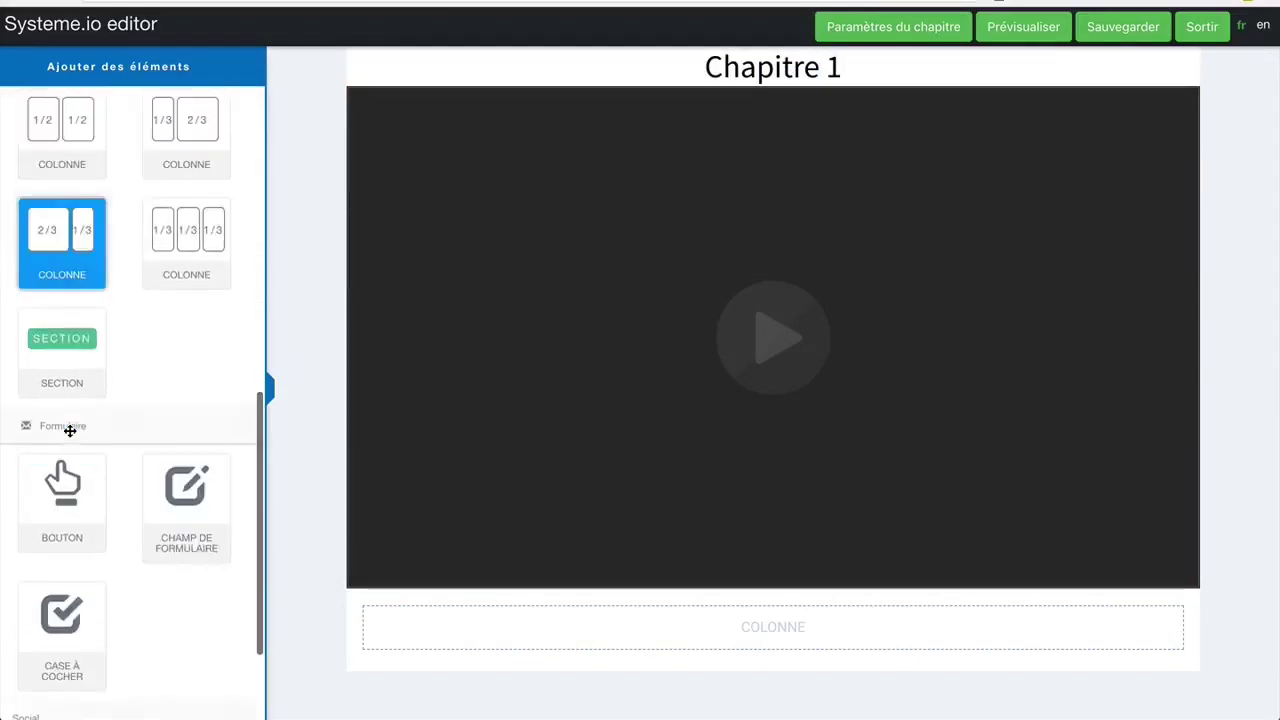
pyautogui.scroll(10, 69, 430)
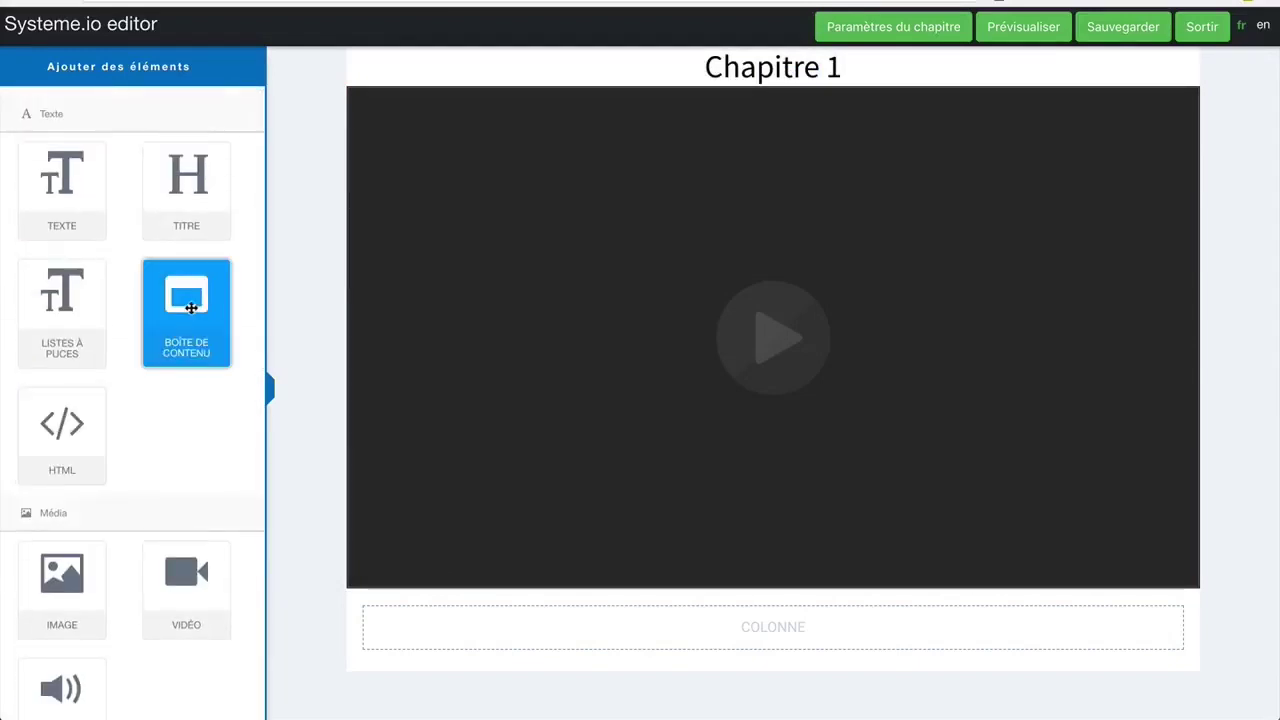
pyautogui.moveTo(186, 312); pyautogui.dragTo(497, 630)
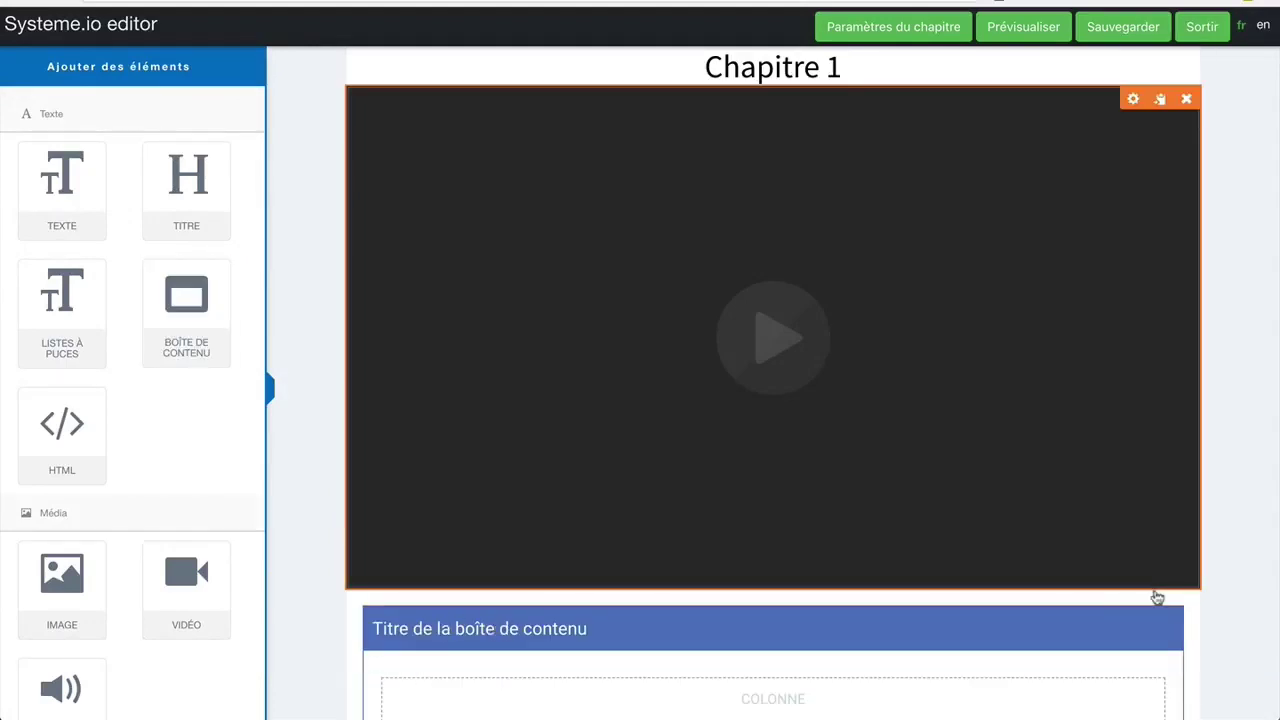
# Set the content box's title text to "Ressources".
pyautogui.click(1117, 595)
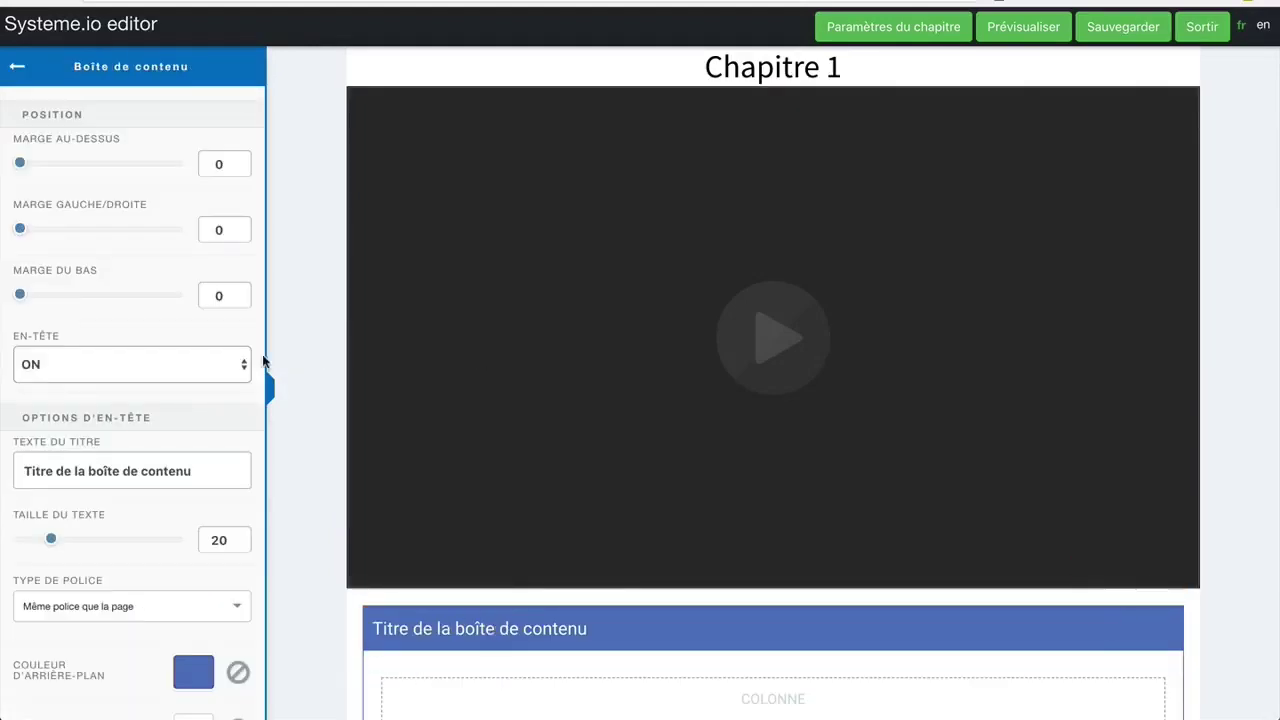
pyautogui.tripleClick(209, 472)
pyautogui.write('Ressources')
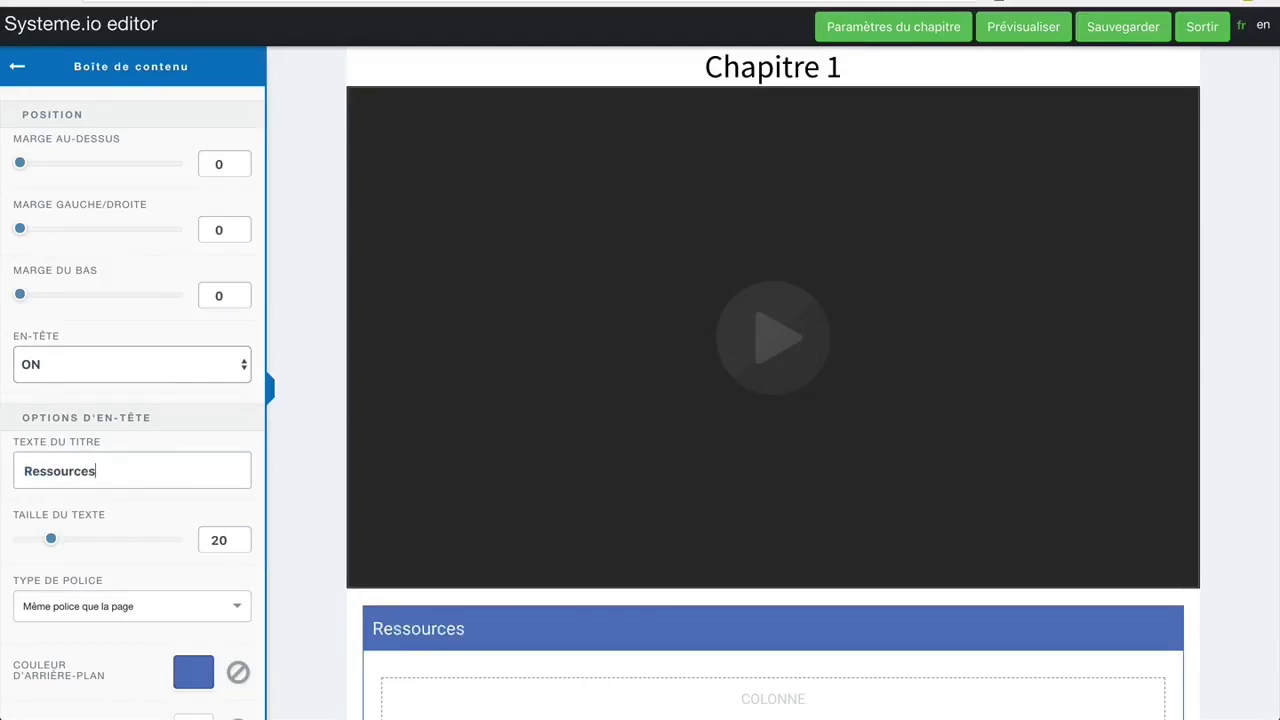
# Finish editing the content box and leave the chapter editor for the course's module overview.
pyautogui.scroll(-2, 486, 495)
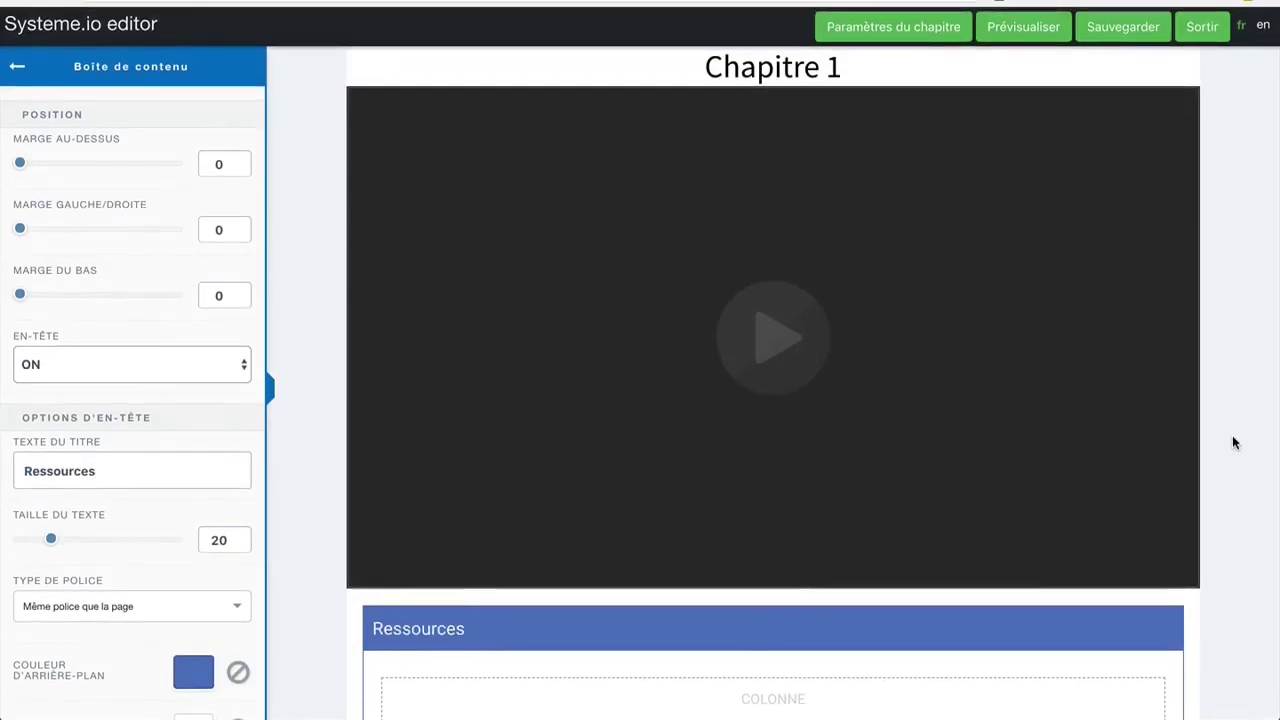
pyautogui.click(1234, 441)
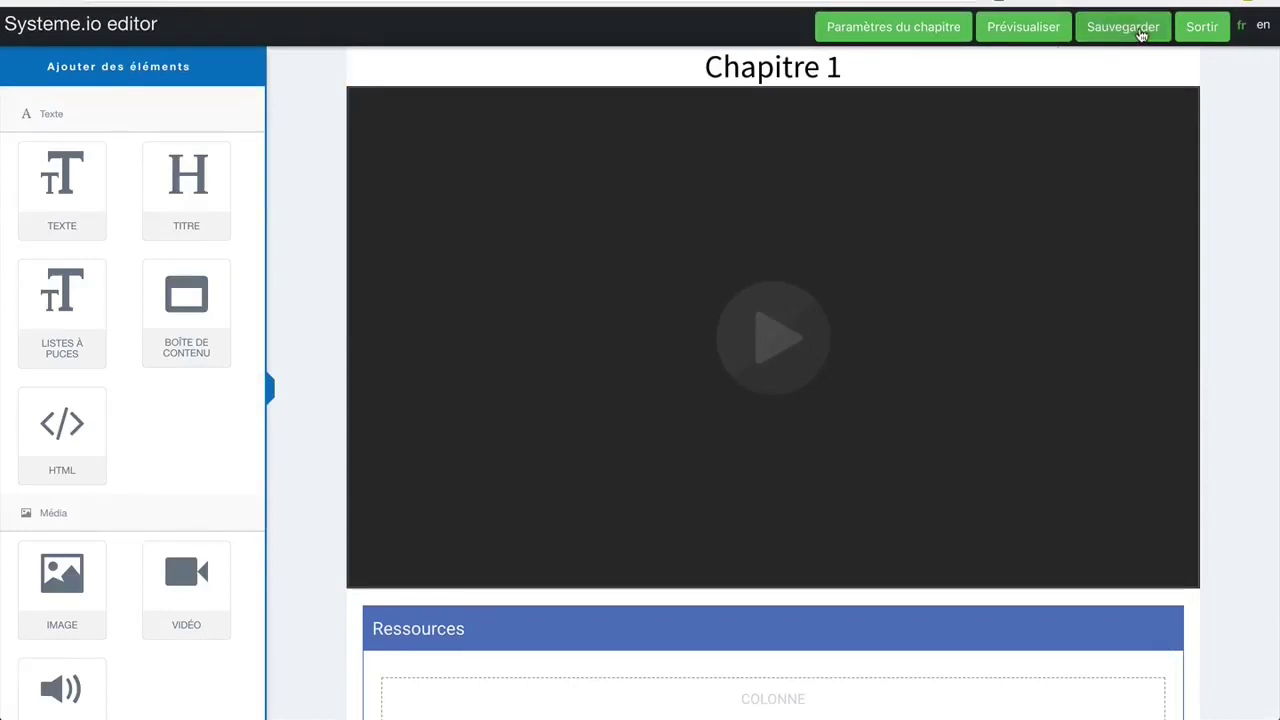
pyautogui.click(1200, 30)
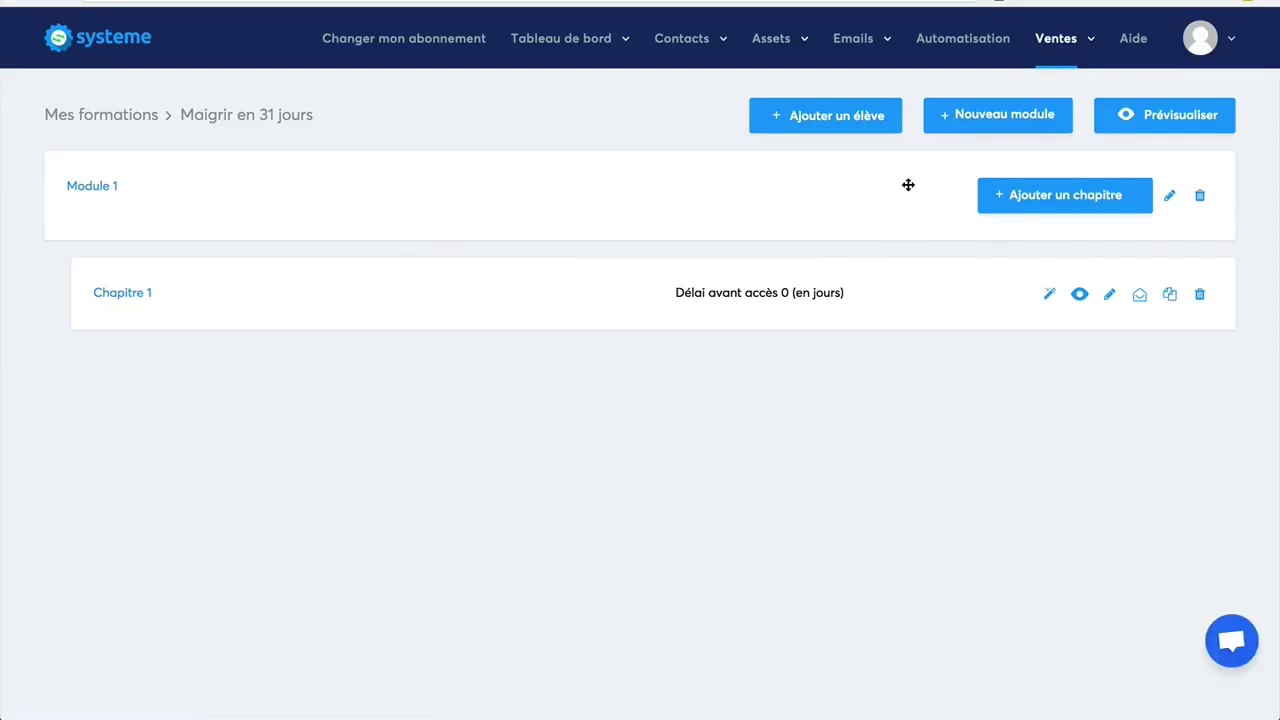
# Start a new sales page (Page de vente) from the "Page de vente texte" template.
pyautogui.moveTo(1060, 38)
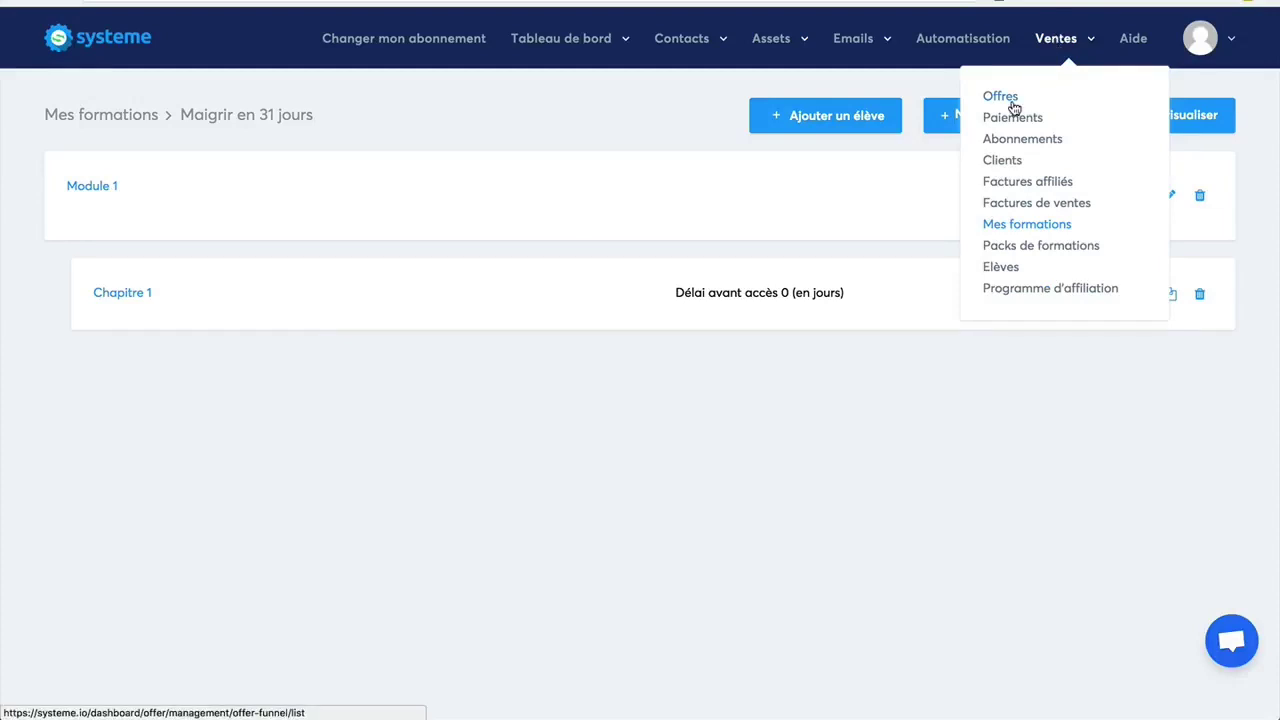
pyautogui.moveTo(565, 38)
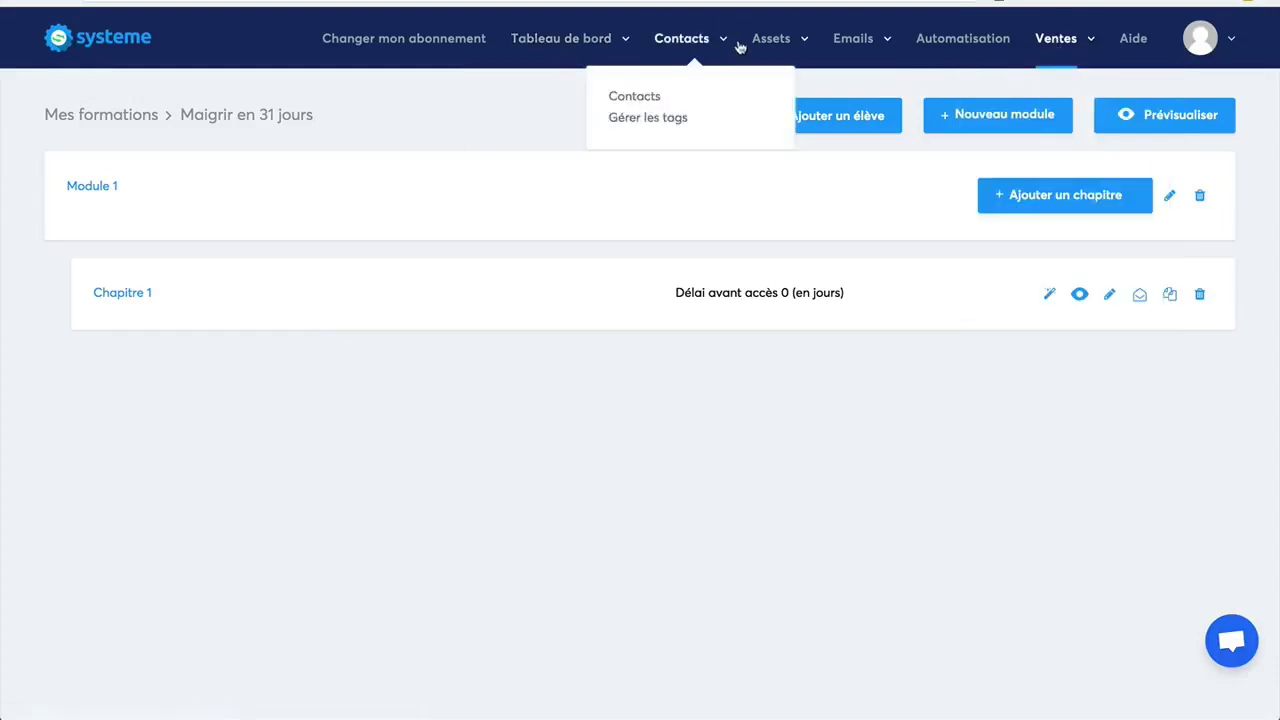
pyautogui.moveTo(776, 44)
pyautogui.click(727, 100)
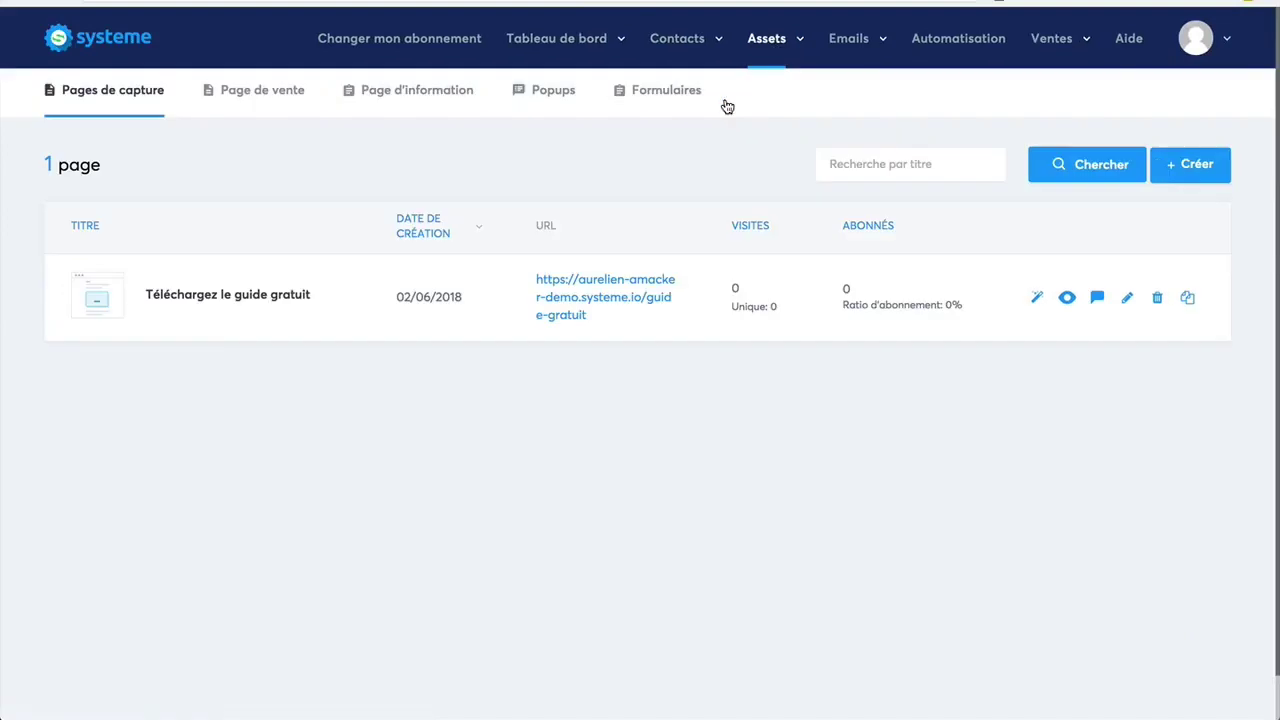
pyautogui.click(249, 95)
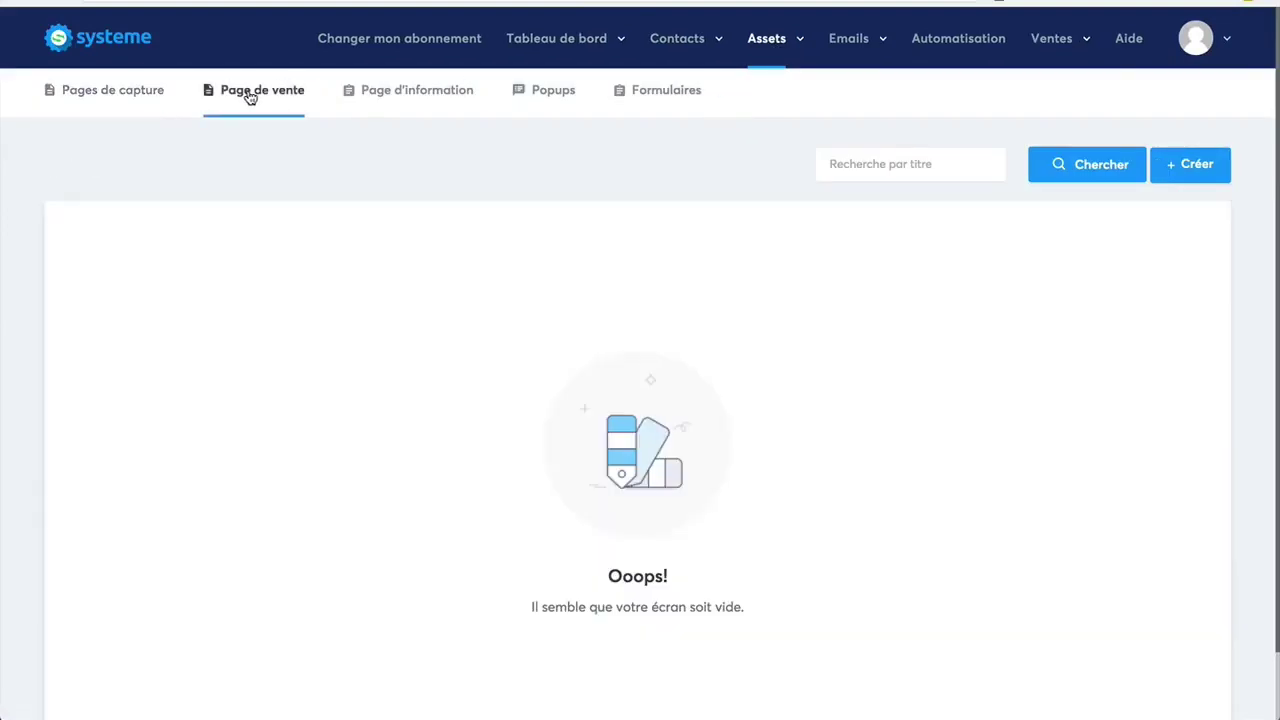
pyautogui.click(1194, 166)
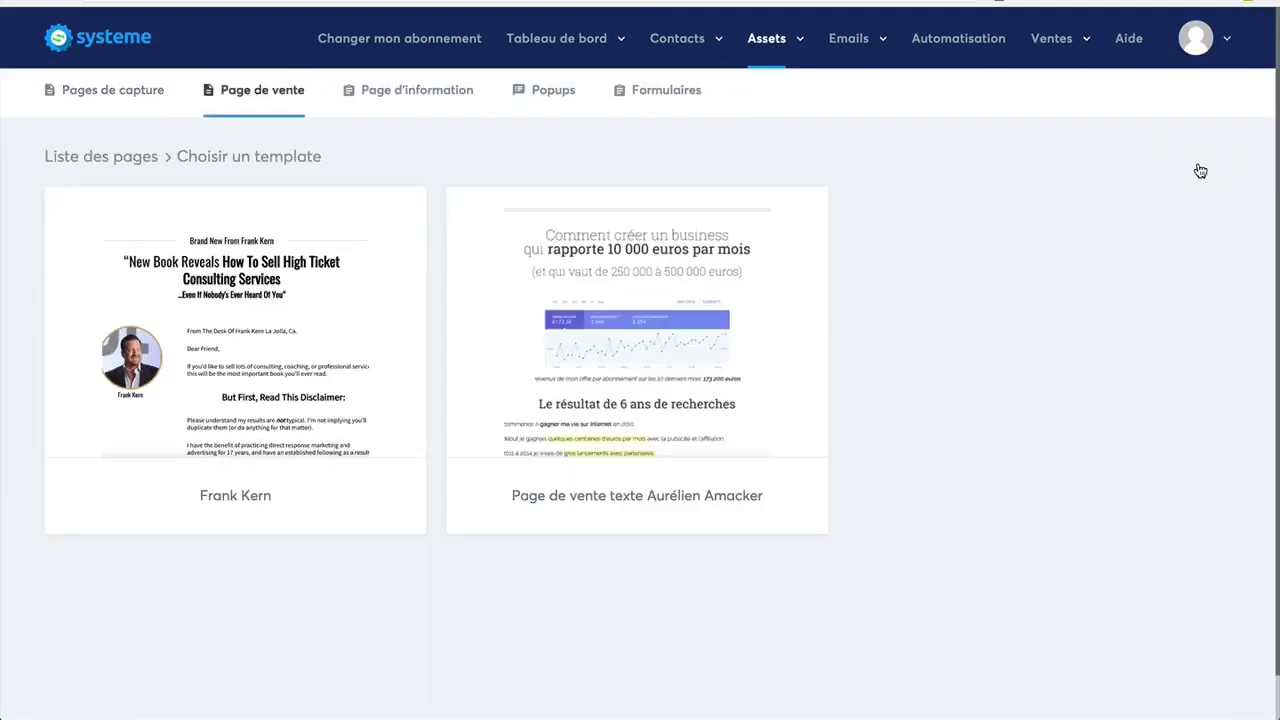
pyautogui.moveTo(592, 344)
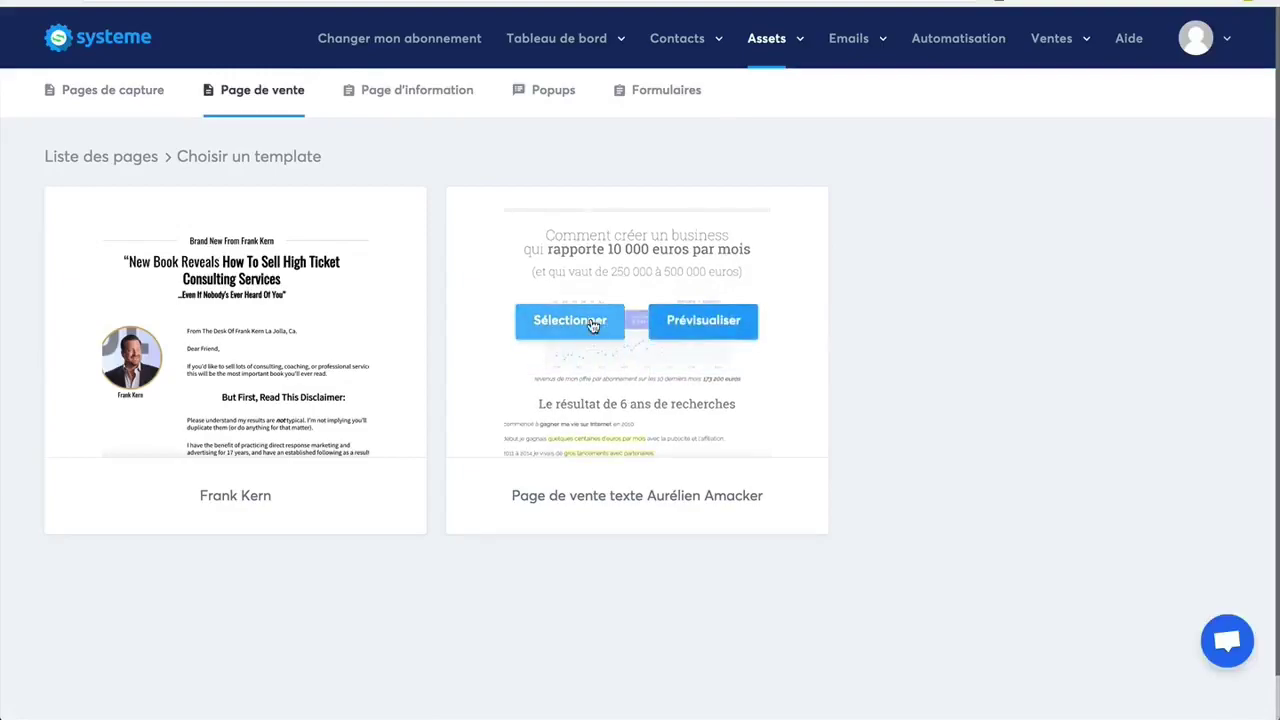
pyautogui.click(570, 320)
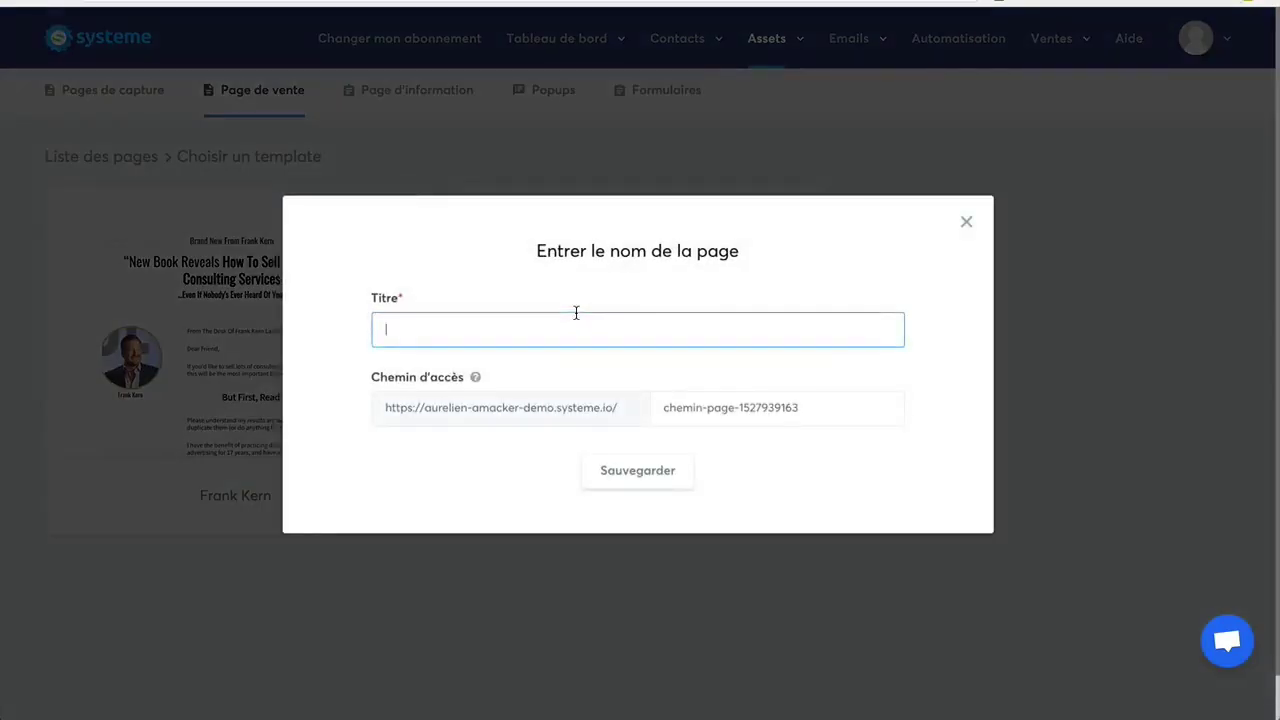
# Title the sales page "Maigrir en 31 jours", give it a URL path beginning with "maigrir-3", and save it.
pyautogui.write('Maigrir en 31 jours')
pyautogui.press('Tab')
pyautogui.write('m')
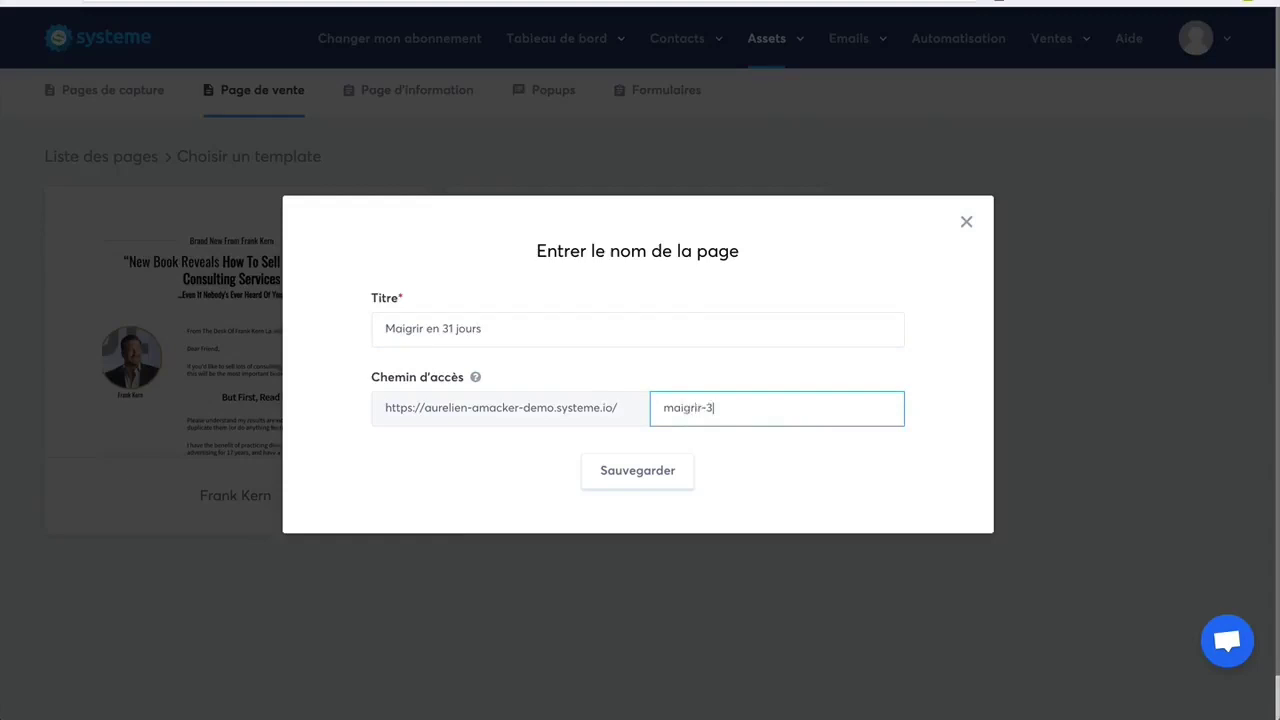
pyautogui.click(645, 476)
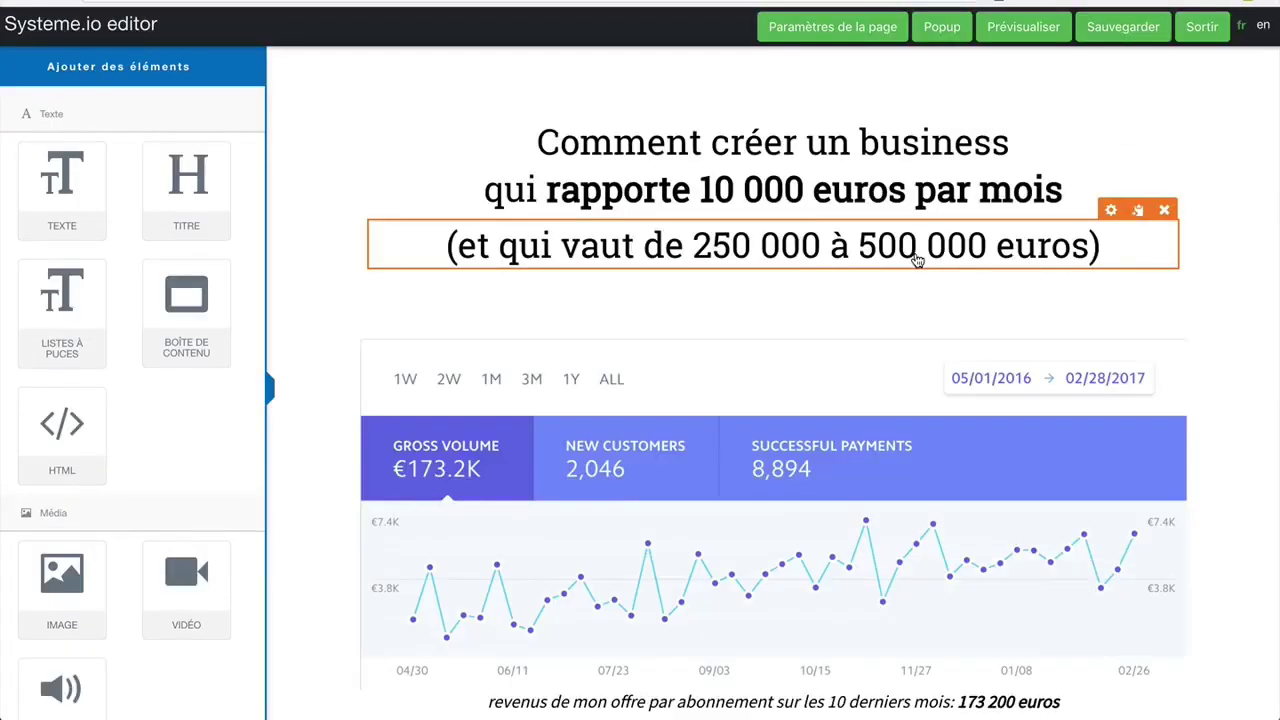
# Look through the sales page template's headline, story, testimonial and training-content sections.
pyautogui.scroll(-5, 1123, 360)
pyautogui.scroll(-15, 1165, 420)
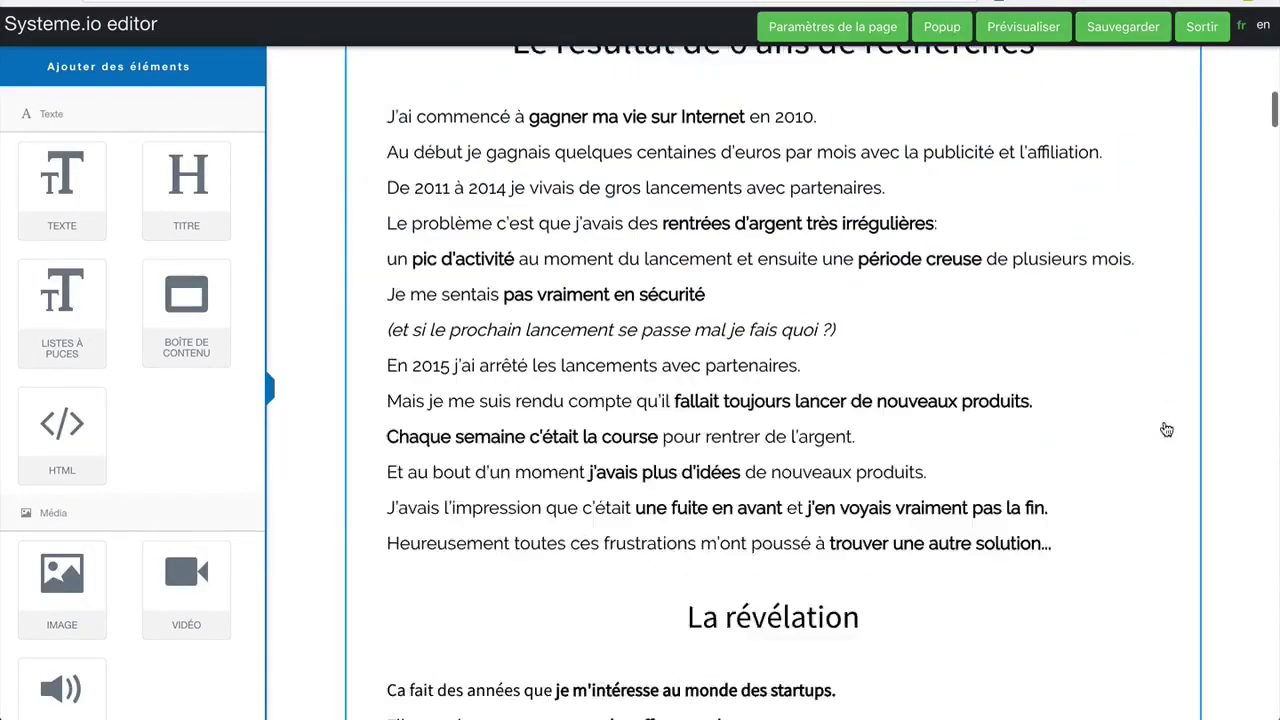
pyautogui.scroll(-5, 1165, 418)
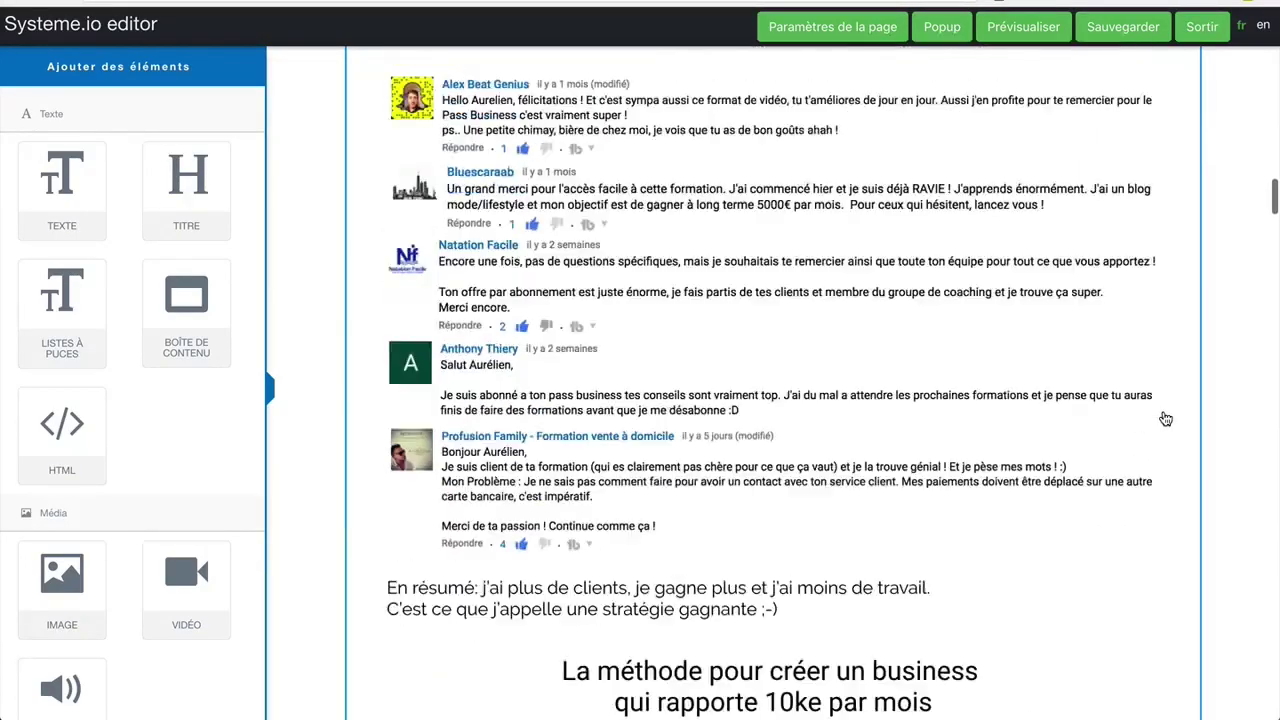
pyautogui.scroll(20, 1163, 417)
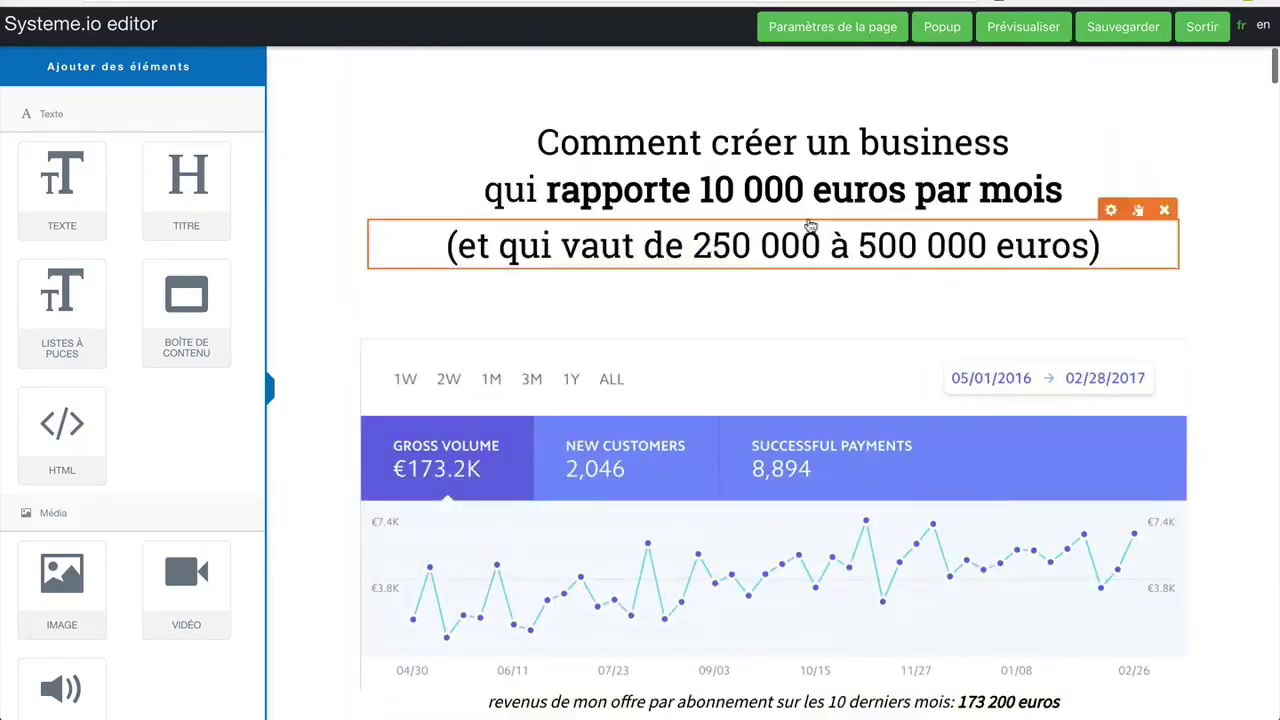
pyautogui.scroll(-10, 1080, 460)
pyautogui.scroll(-20, 1080, 463)
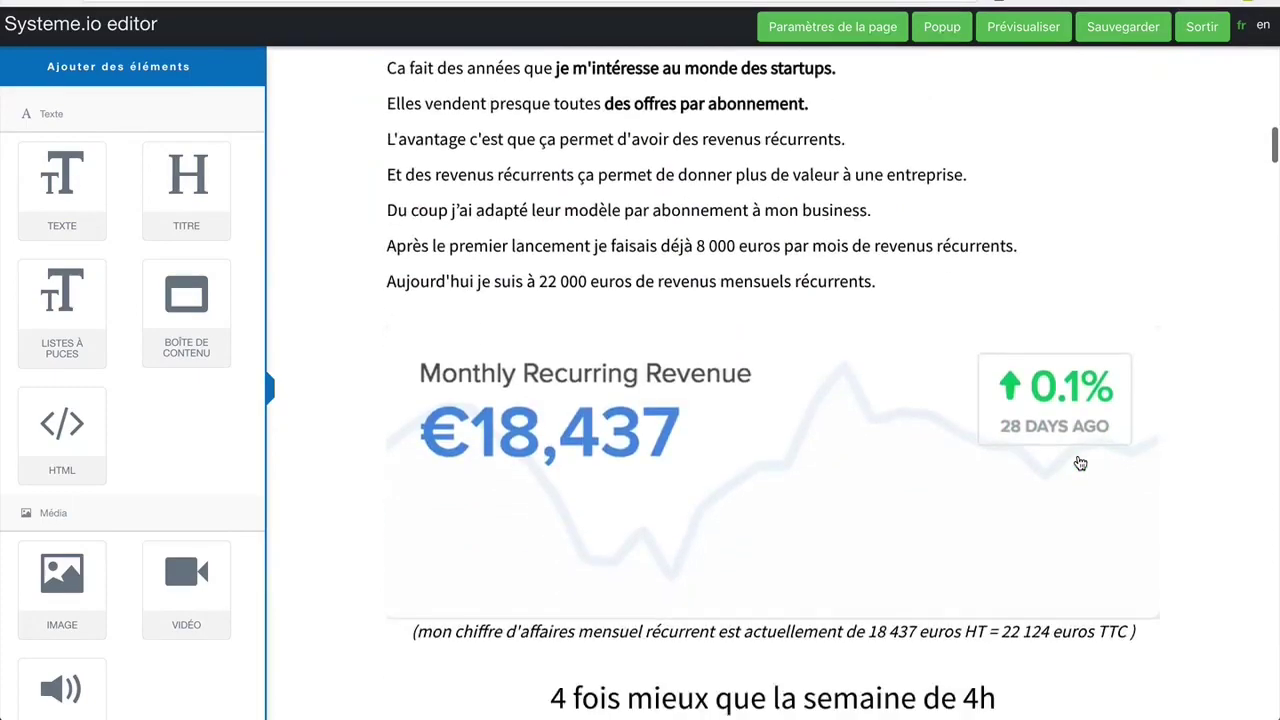
pyautogui.scroll(-10, 1080, 463)
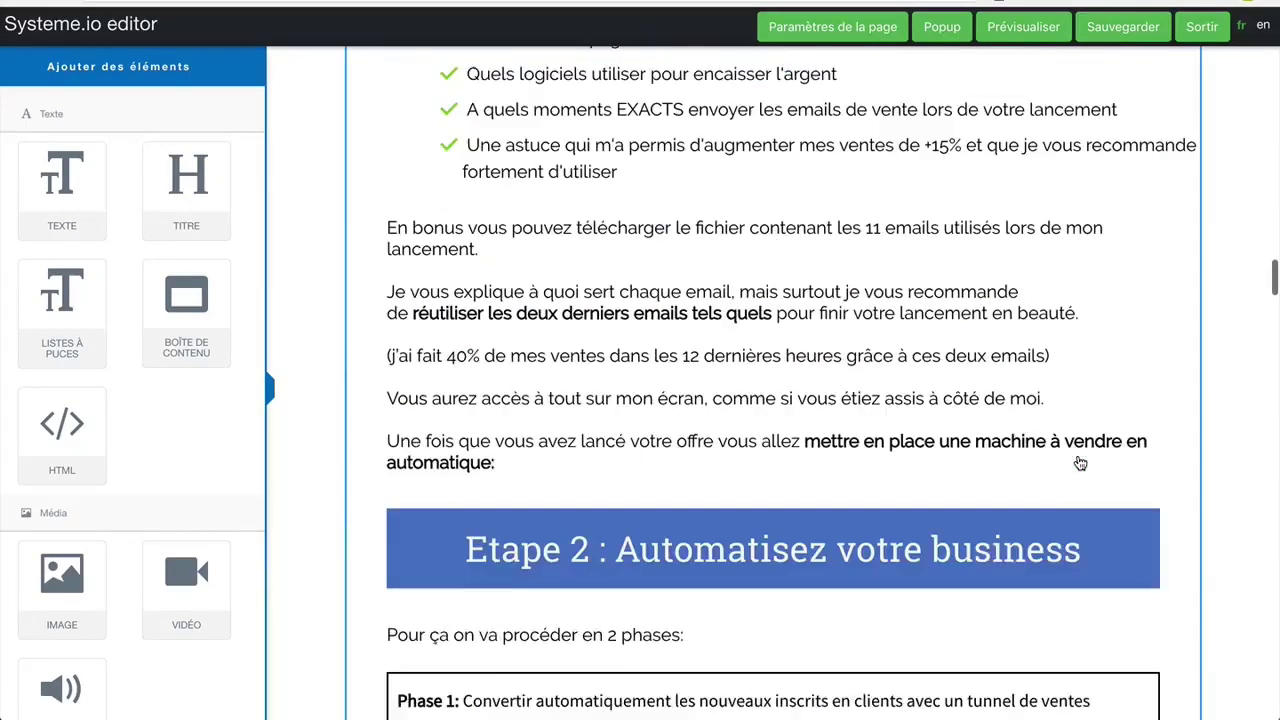
pyautogui.scroll(-6, 915, 420)
pyautogui.scroll(-20, 915, 420)
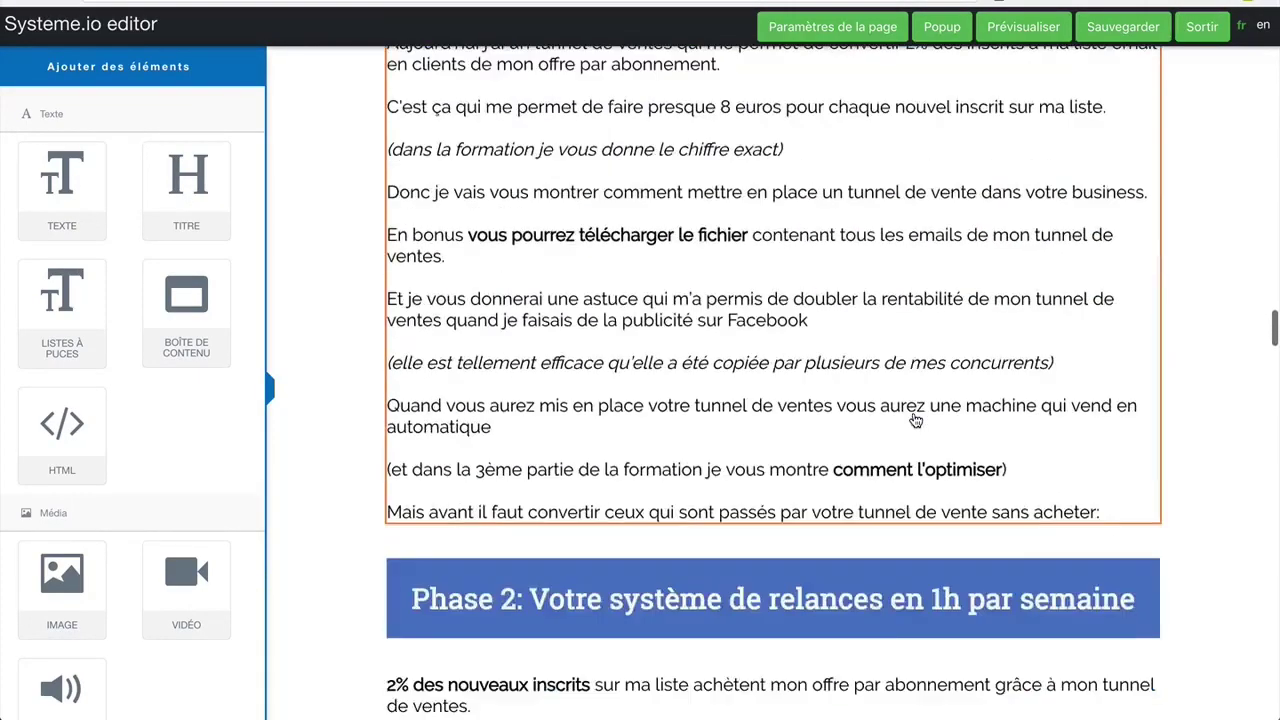
pyautogui.scroll(-20, 915, 420)
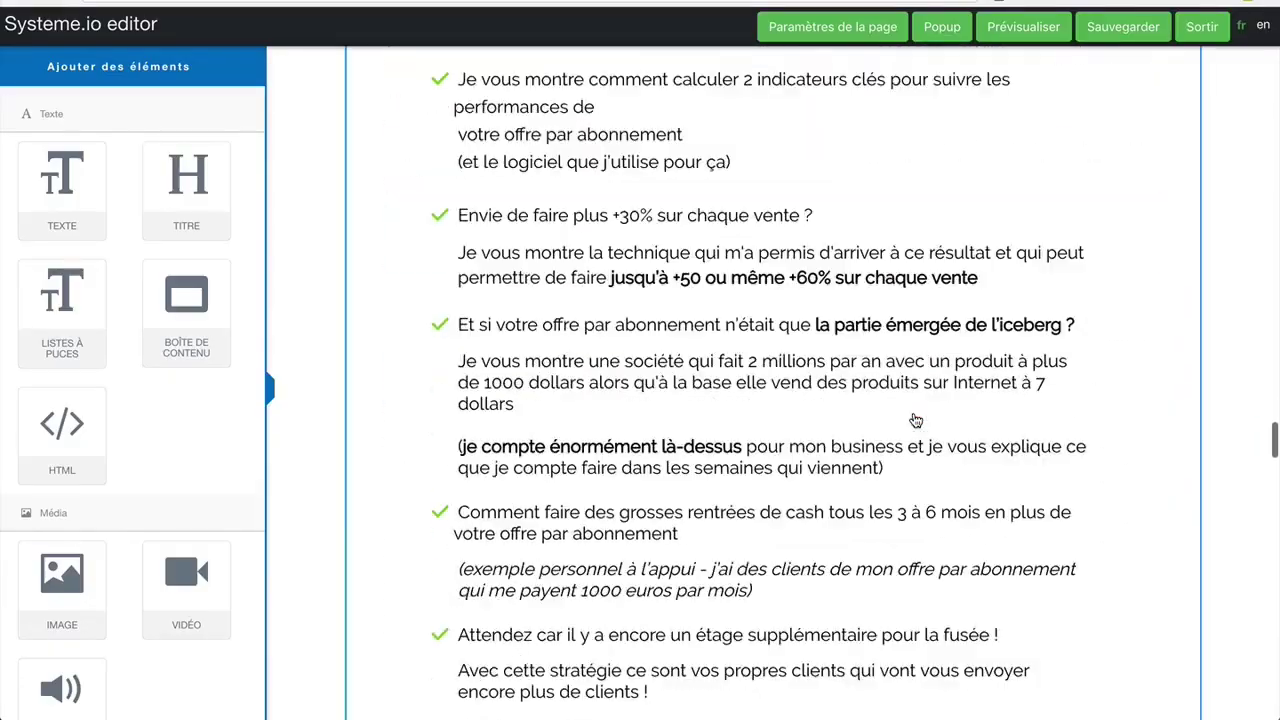
pyautogui.scroll(20, 915, 420)
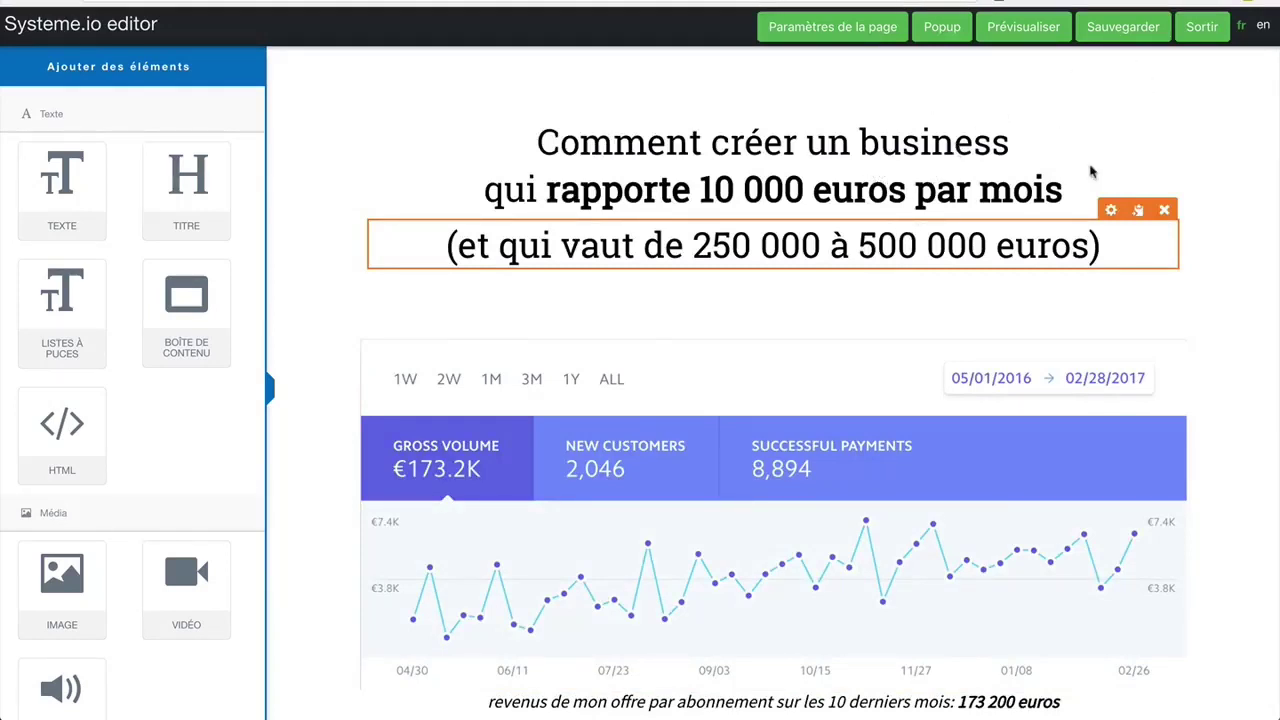
# Replace the sales page's main headline with "Comment maigrir en 31 jours".
pyautogui.click(935, 157)
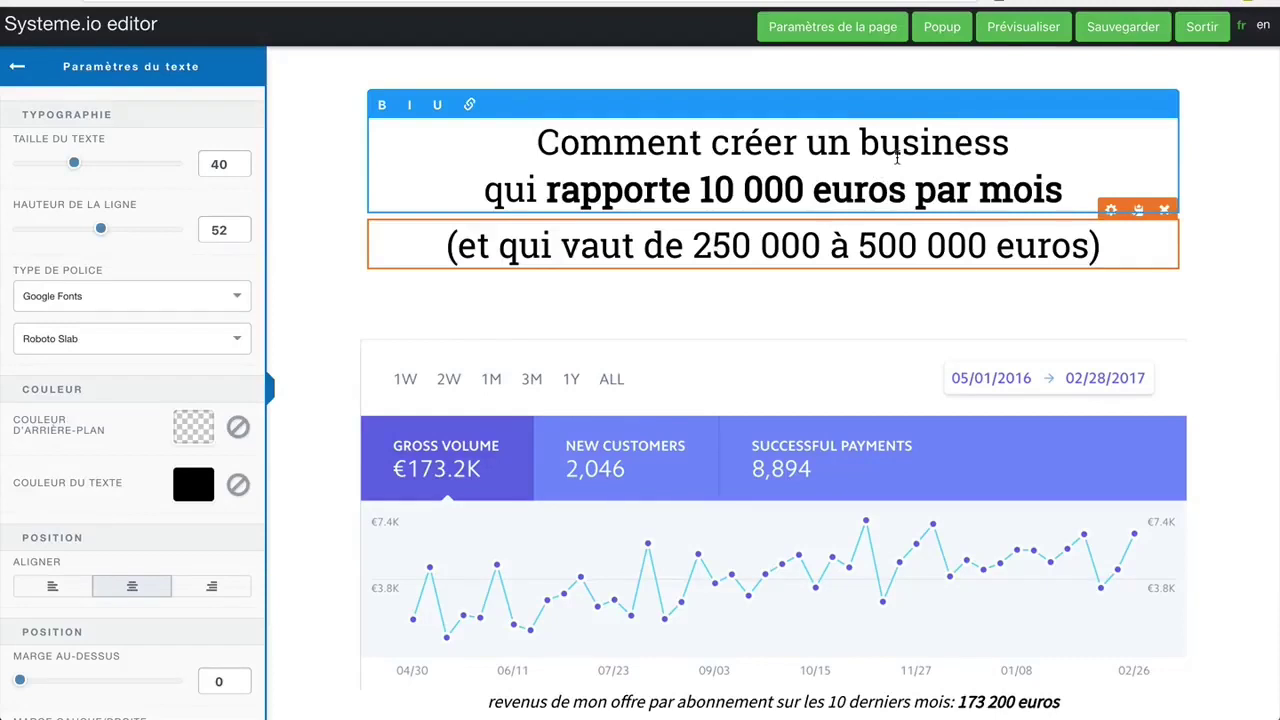
pyautogui.moveTo(1068, 181); pyautogui.dragTo(481, 131)
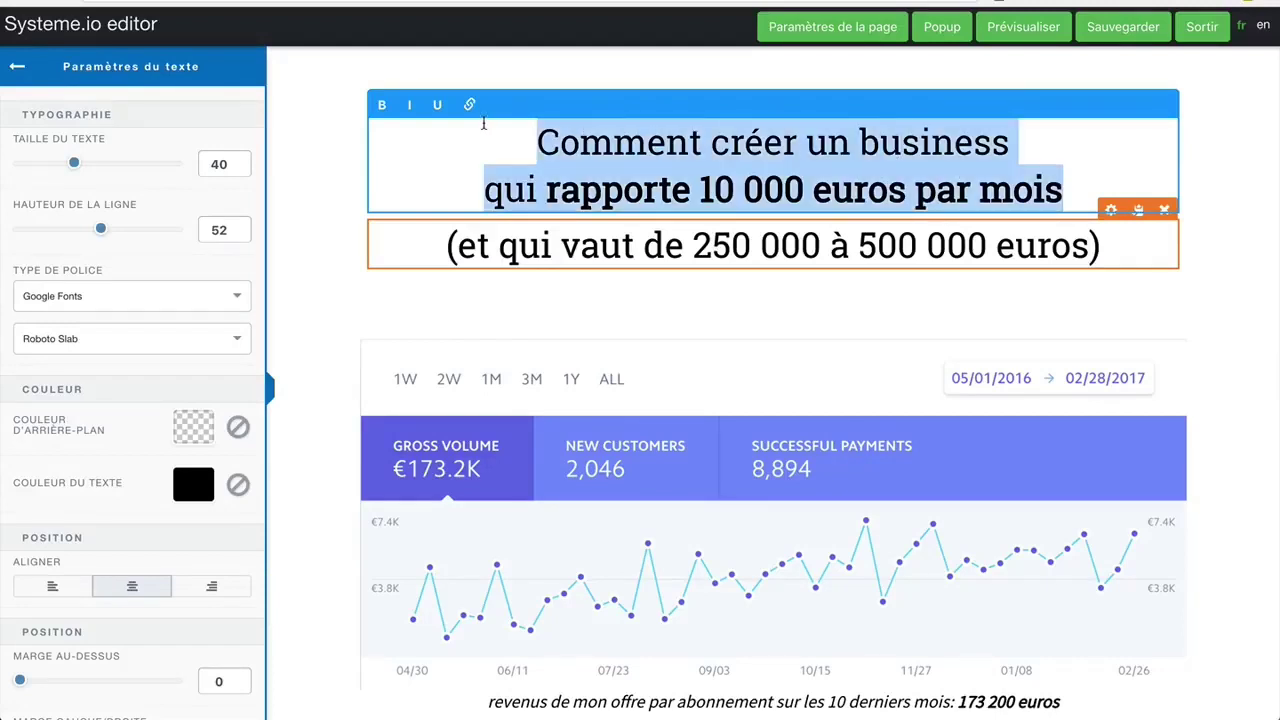
pyautogui.write('Comment mai')
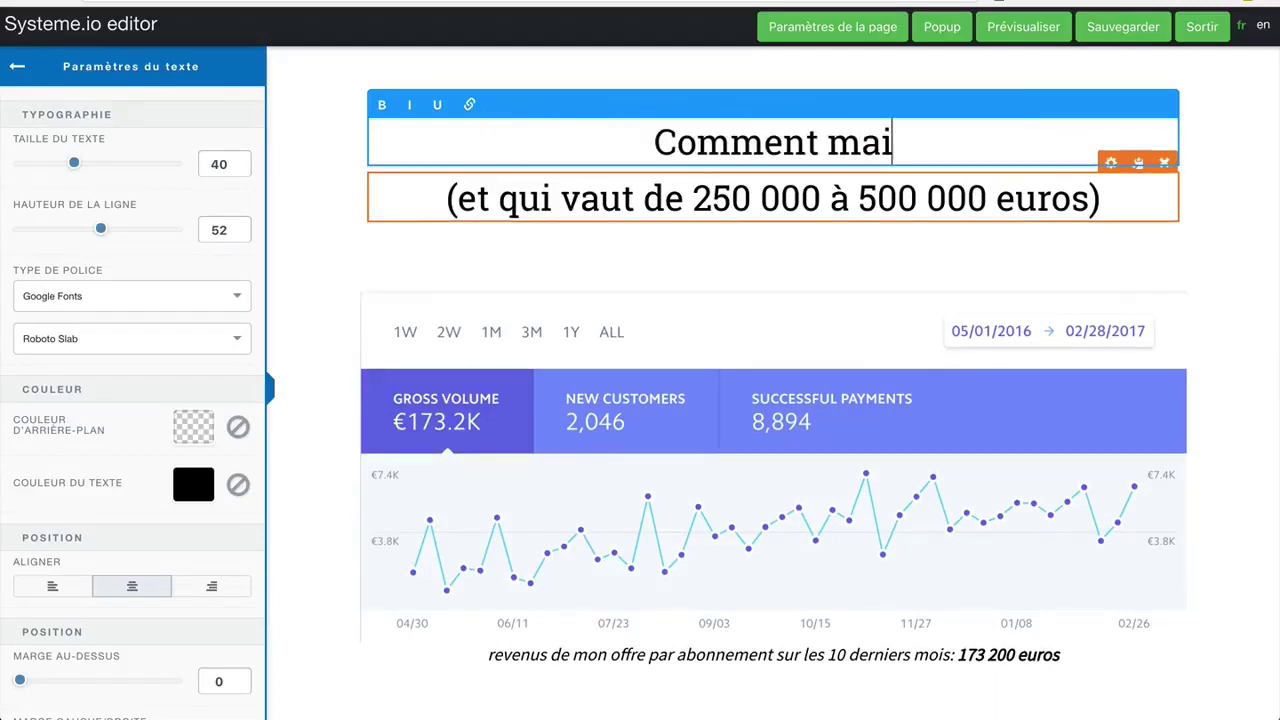
pyautogui.write('grir en ')
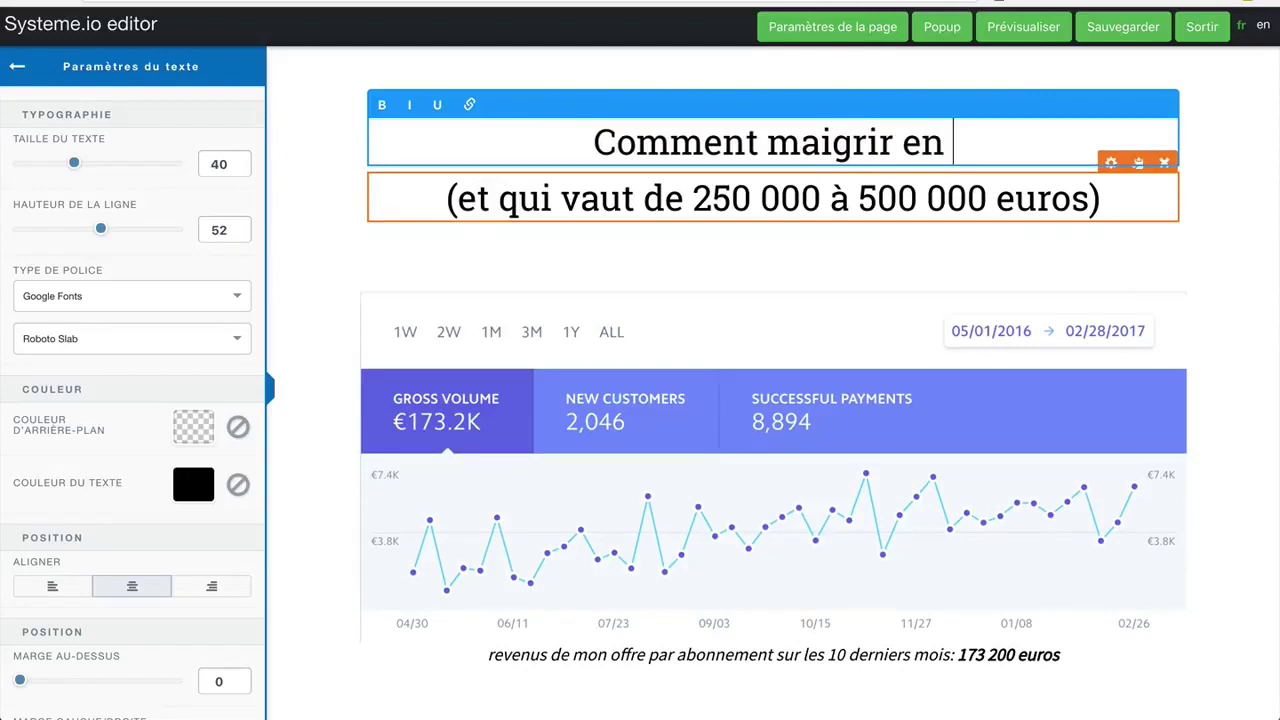
pyautogui.write('31 jours')
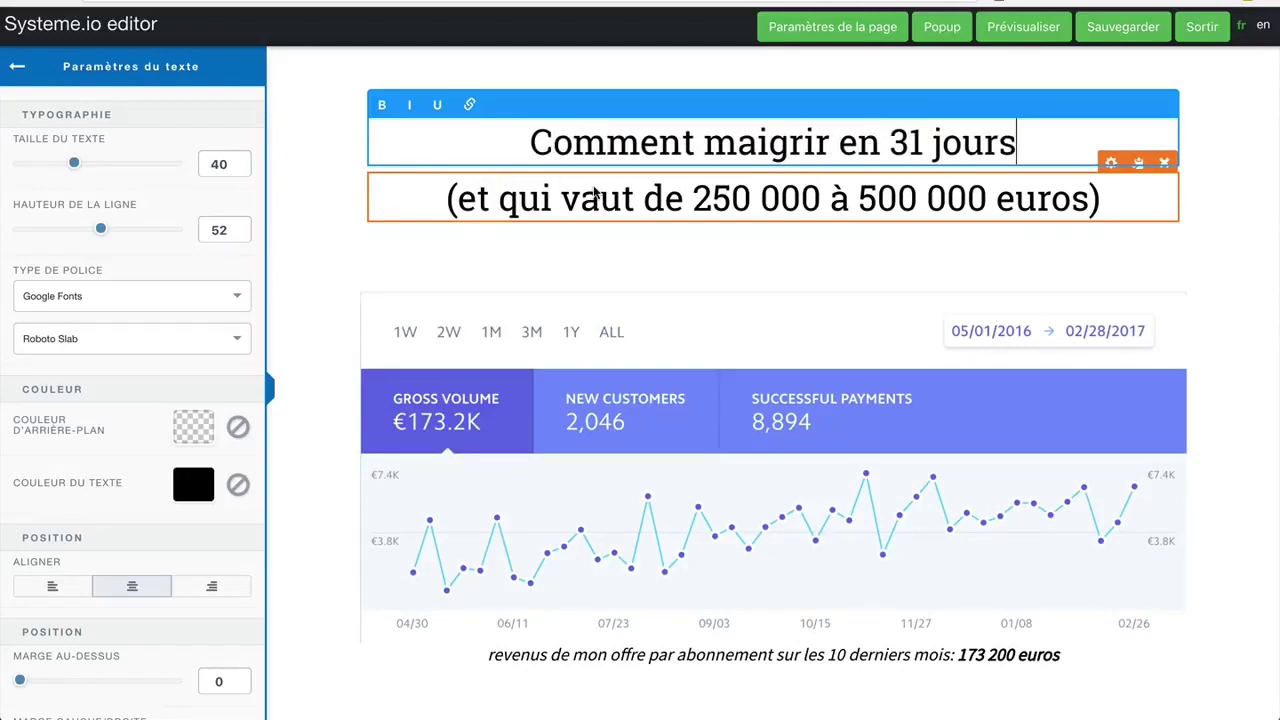
pyautogui.click(1230, 251)
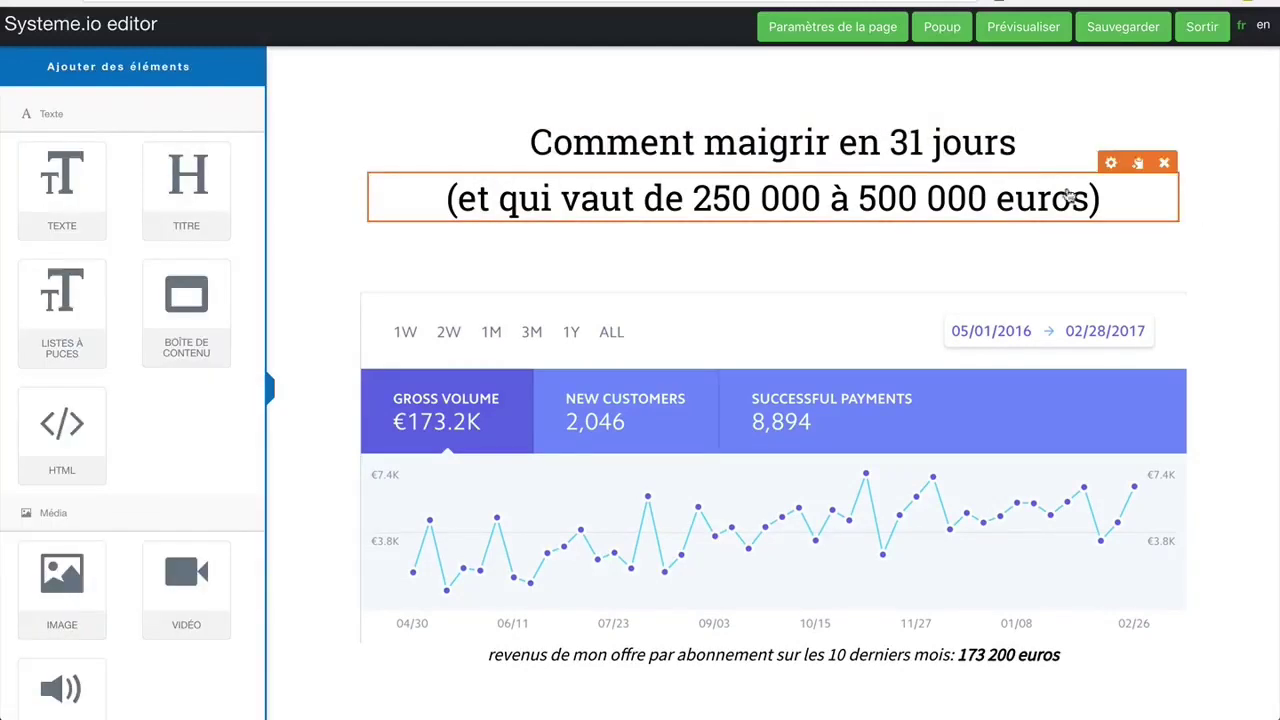
# Replace the parenthesised subheadline with "(sans avoir de sensation de faim...)".
pyautogui.click(1078, 196)
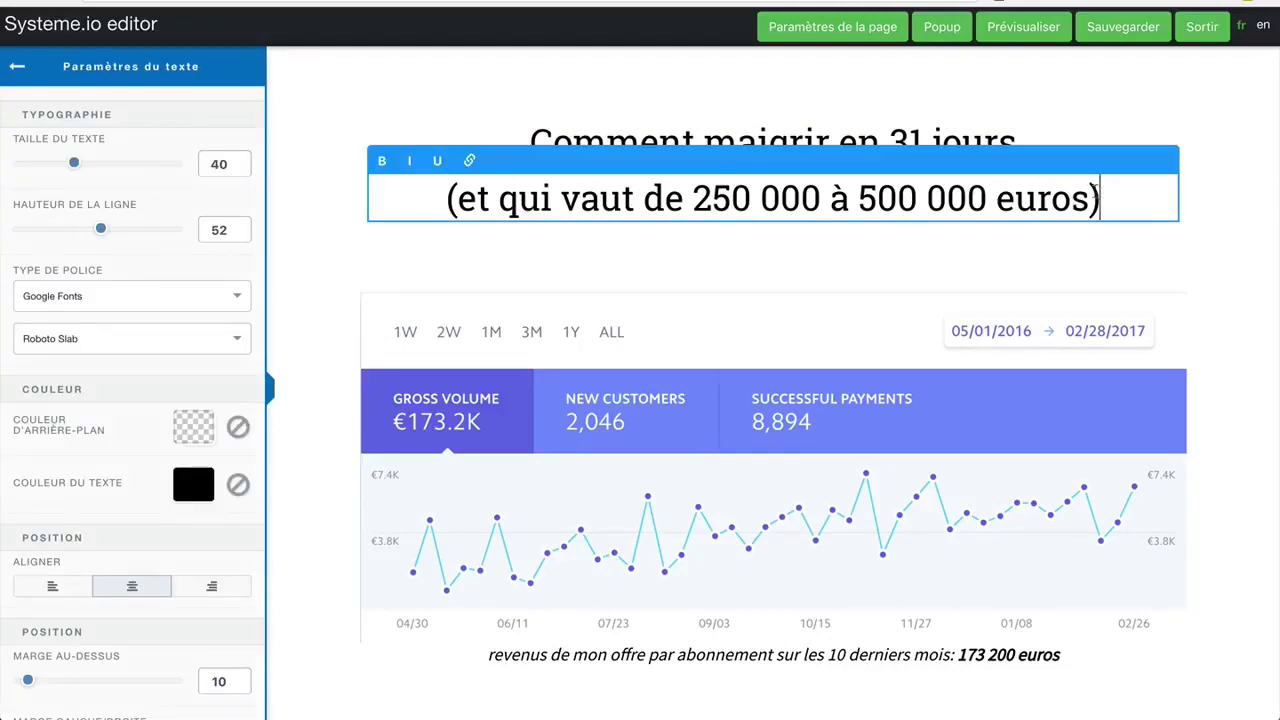
pyautogui.moveTo(1078, 193); pyautogui.dragTo(458, 197)
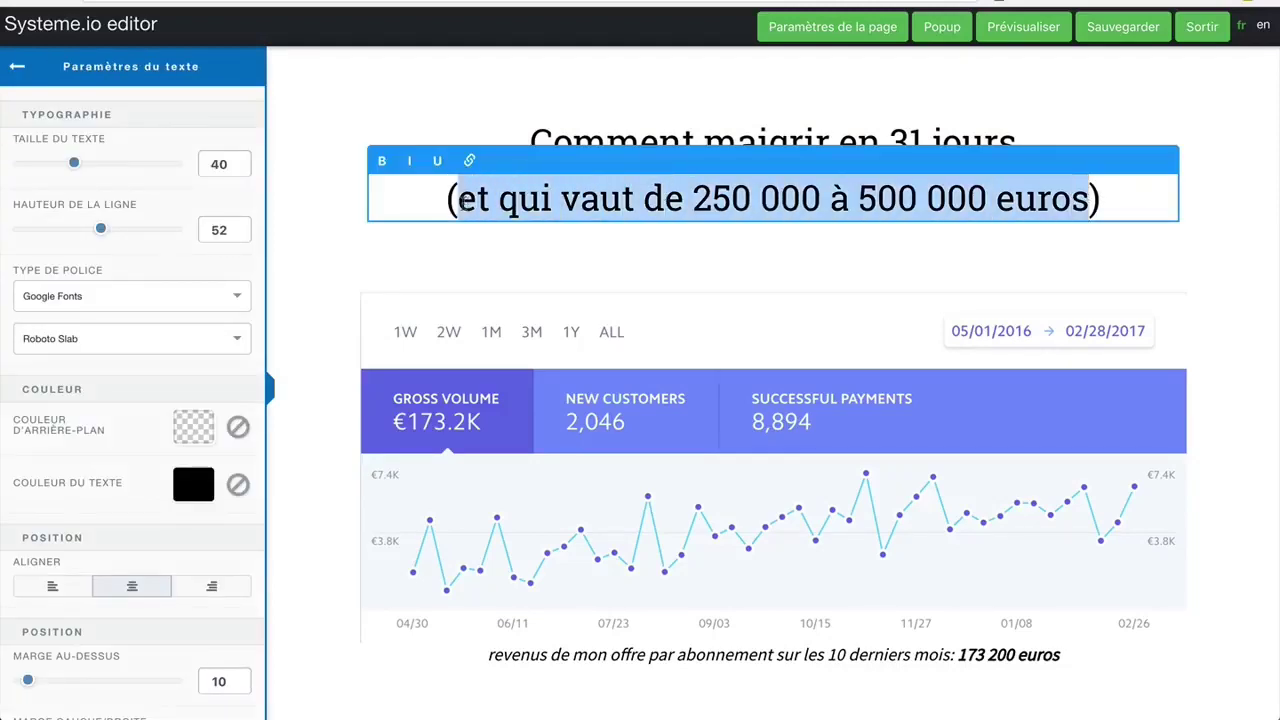
pyautogui.write('sans avoir de sen')
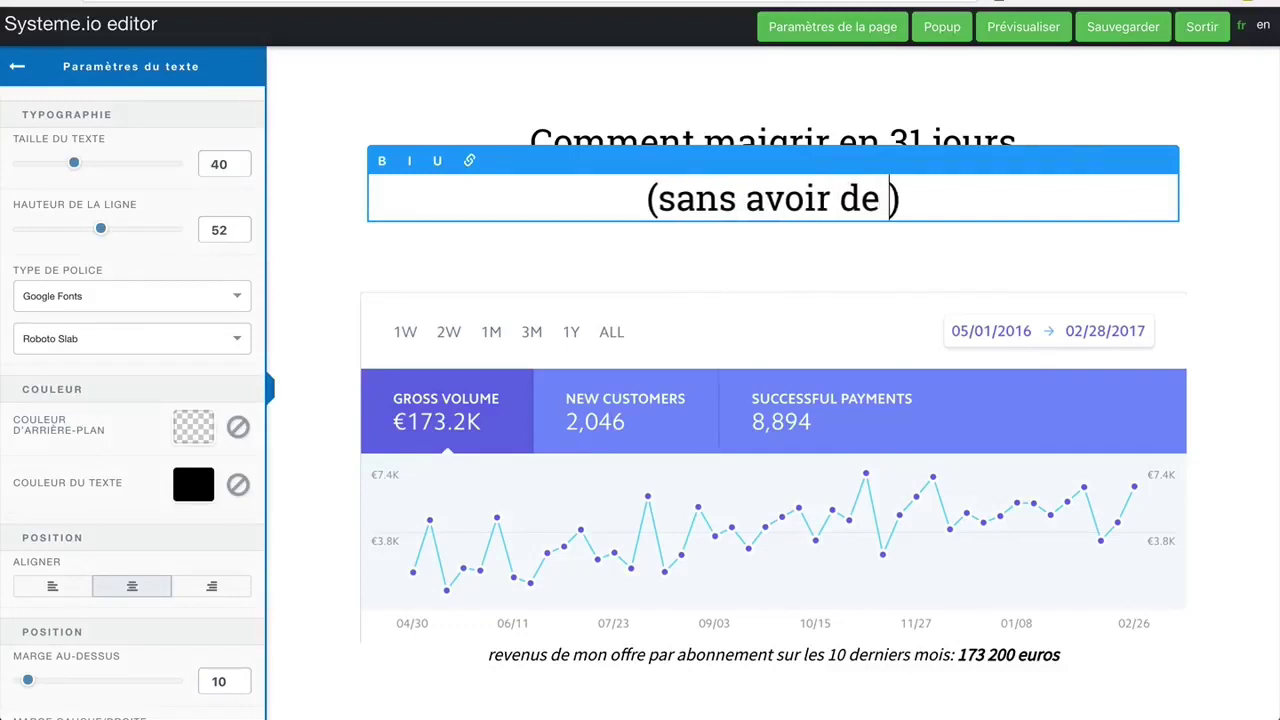
pyautogui.write('sation de faim')
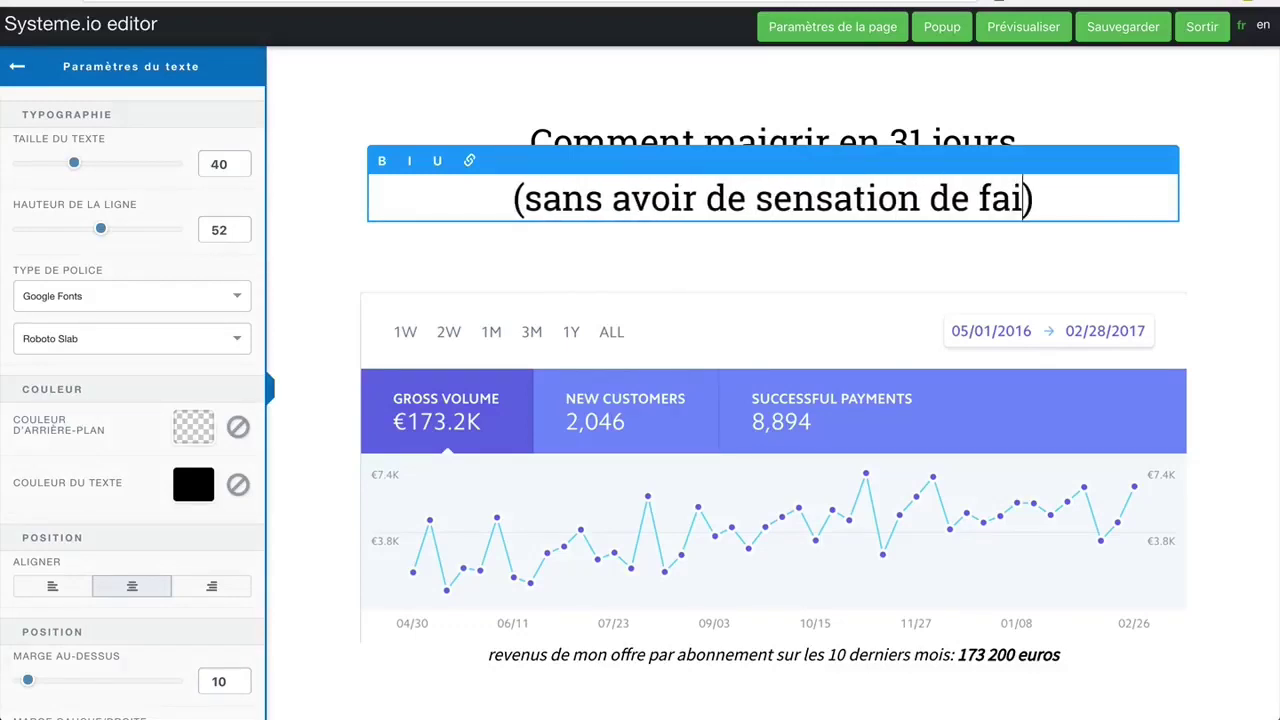
pyautogui.write('...')
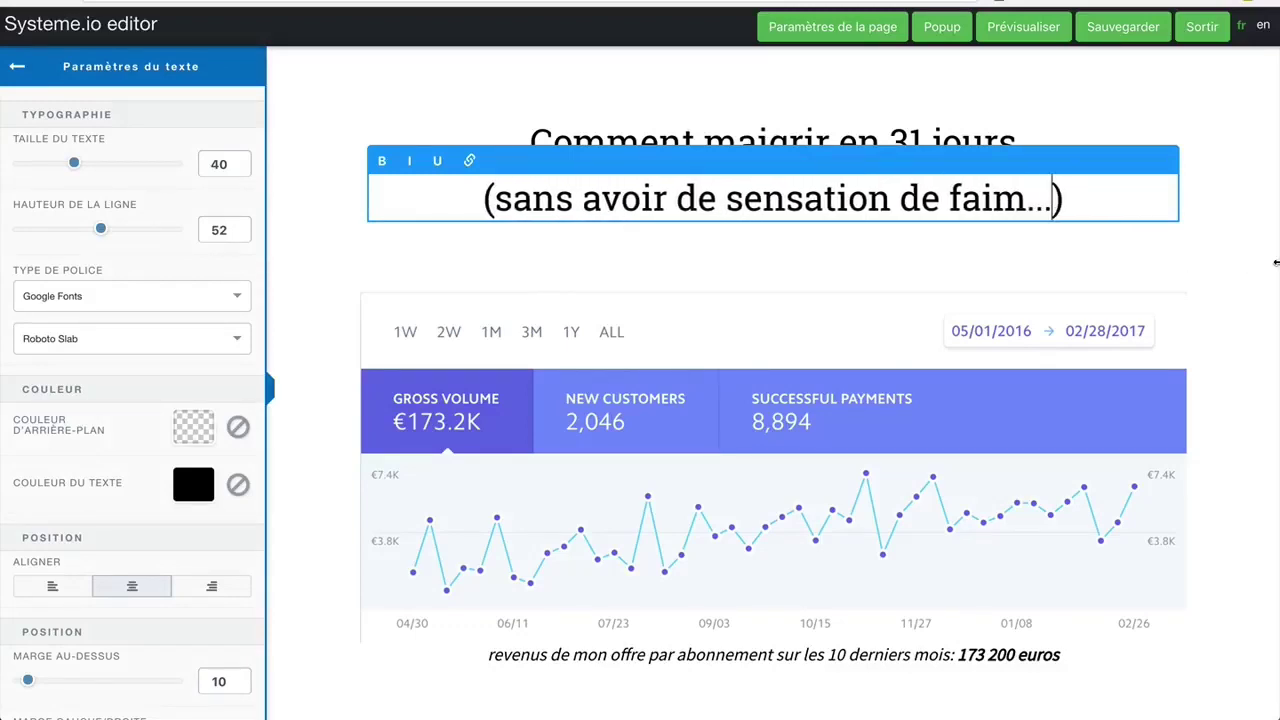
pyautogui.click(1201, 294)
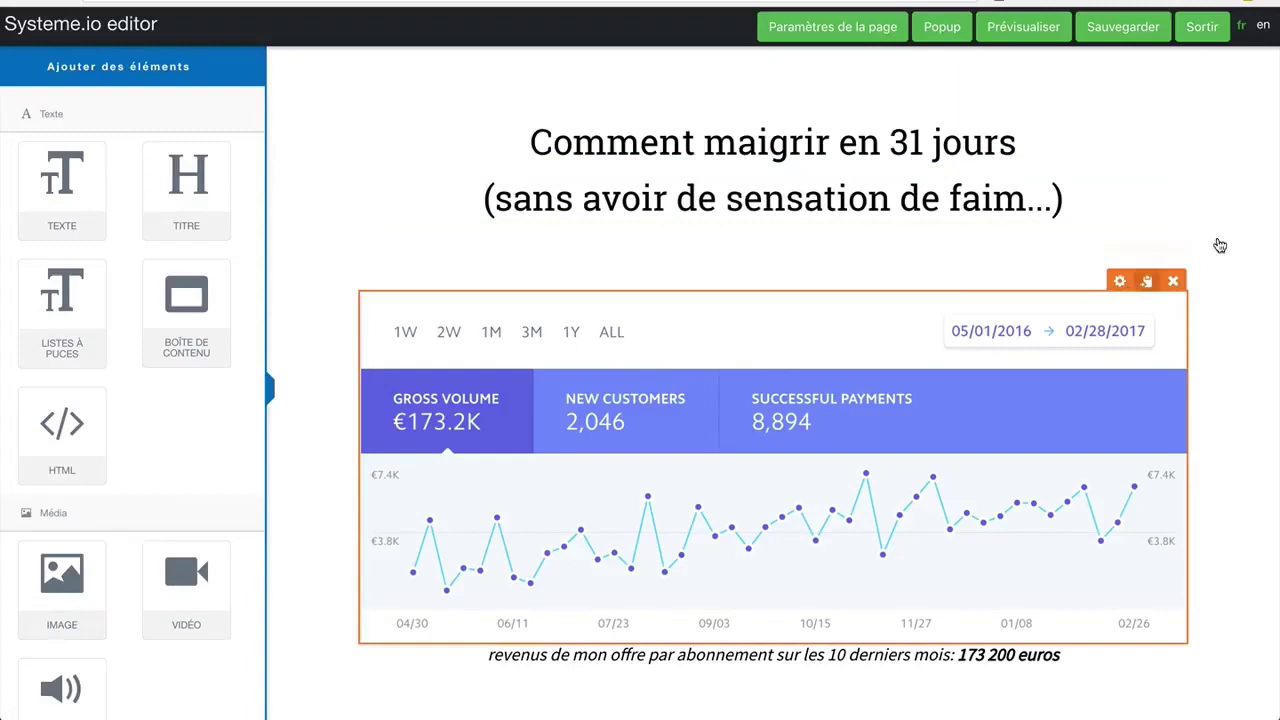
# Delete the revenue chart image, its caption and the emptied section beneath the sales page headline.
pyautogui.click(1174, 282)
pyautogui.click(789, 87)
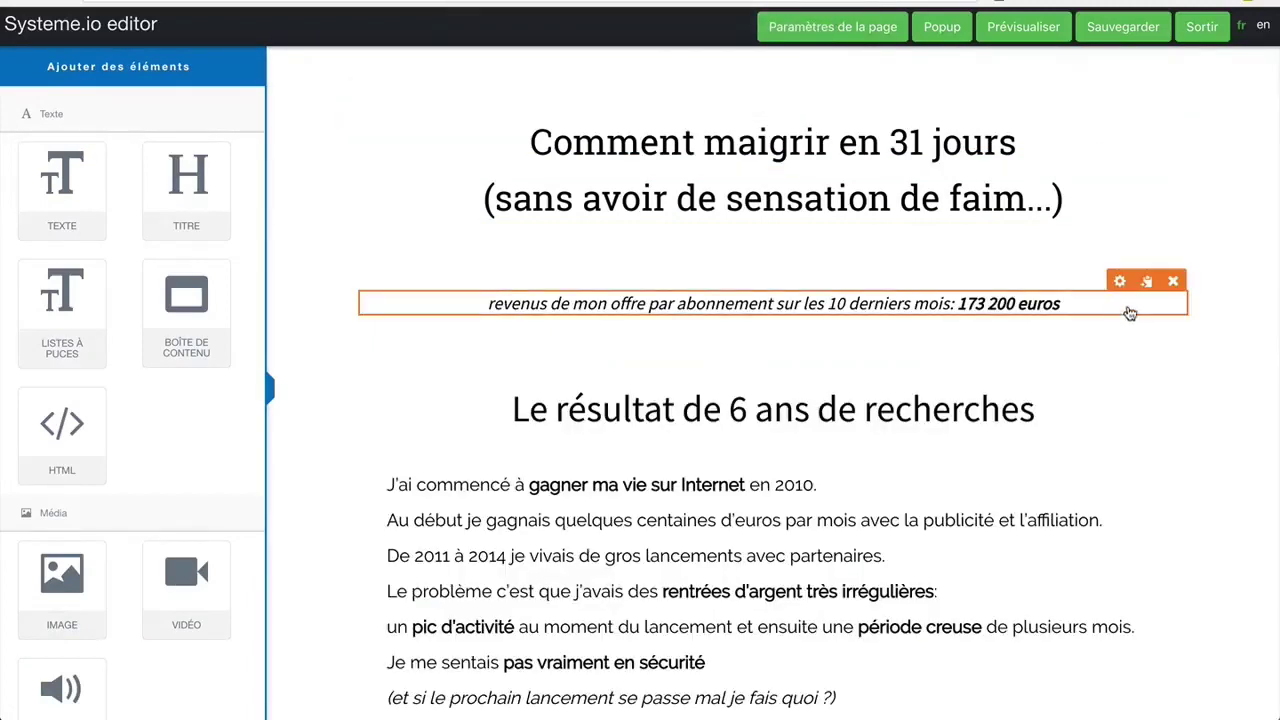
pyautogui.click(1174, 282)
pyautogui.click(810, 89)
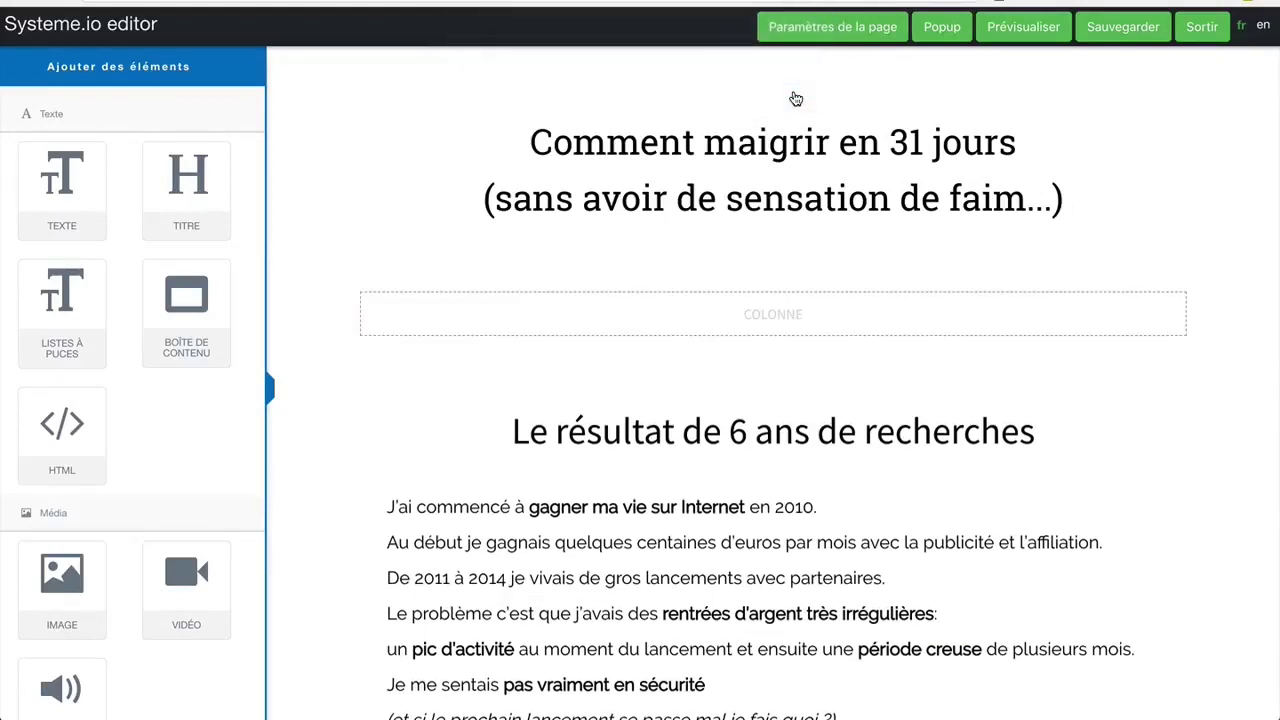
pyautogui.click(1186, 245)
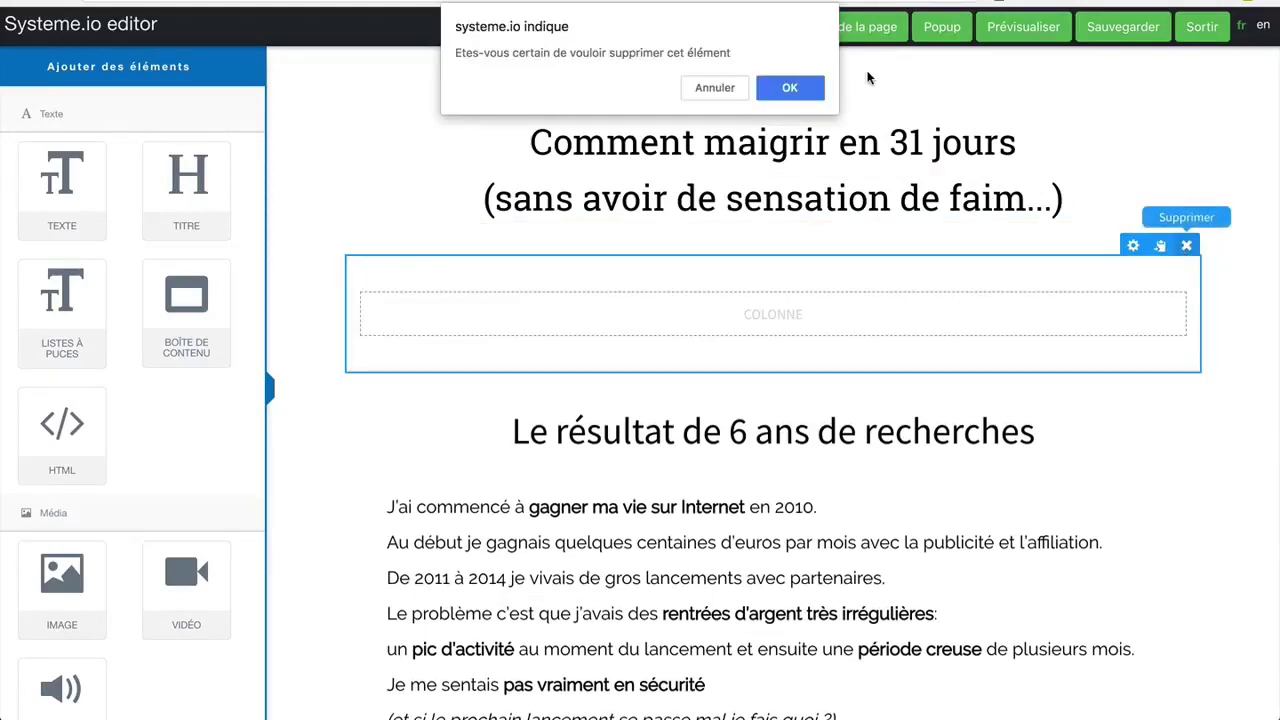
pyautogui.click(790, 88)
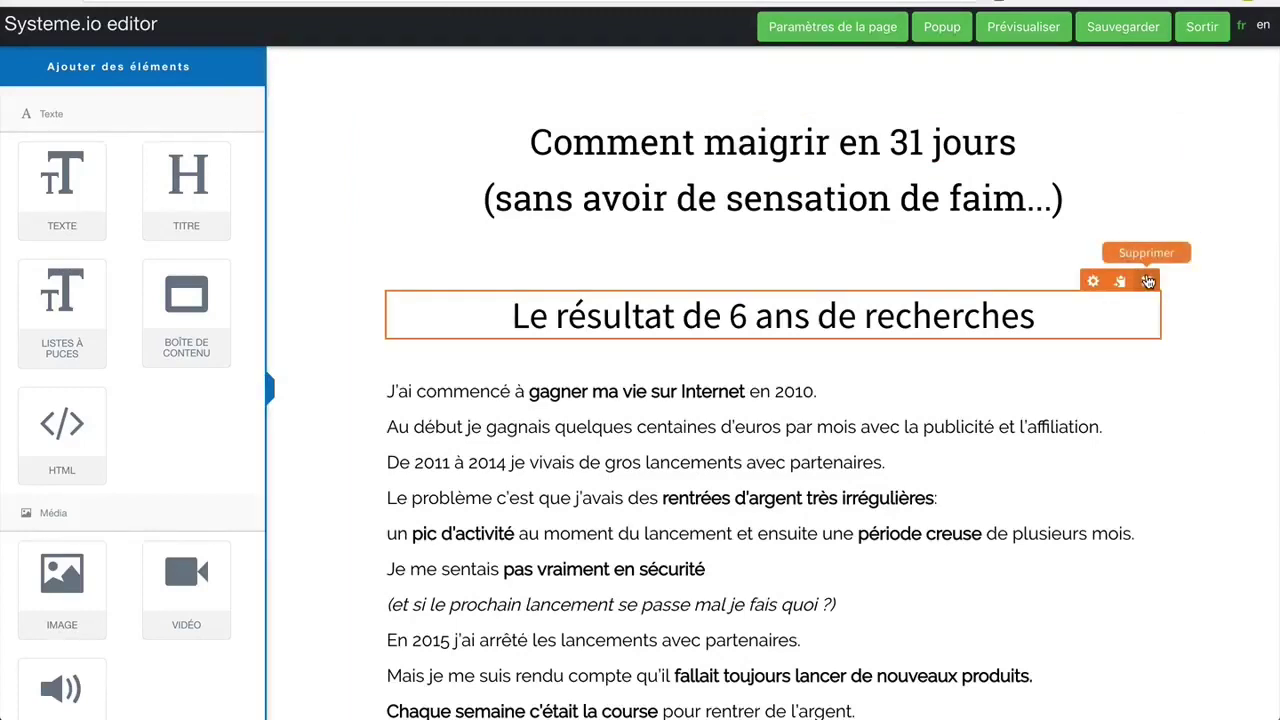
# Delete the "Le résultat de 6 ans de recherches" heading and place the text cursor at the start of the story text.
pyautogui.click(1148, 282)
pyautogui.click(790, 88)
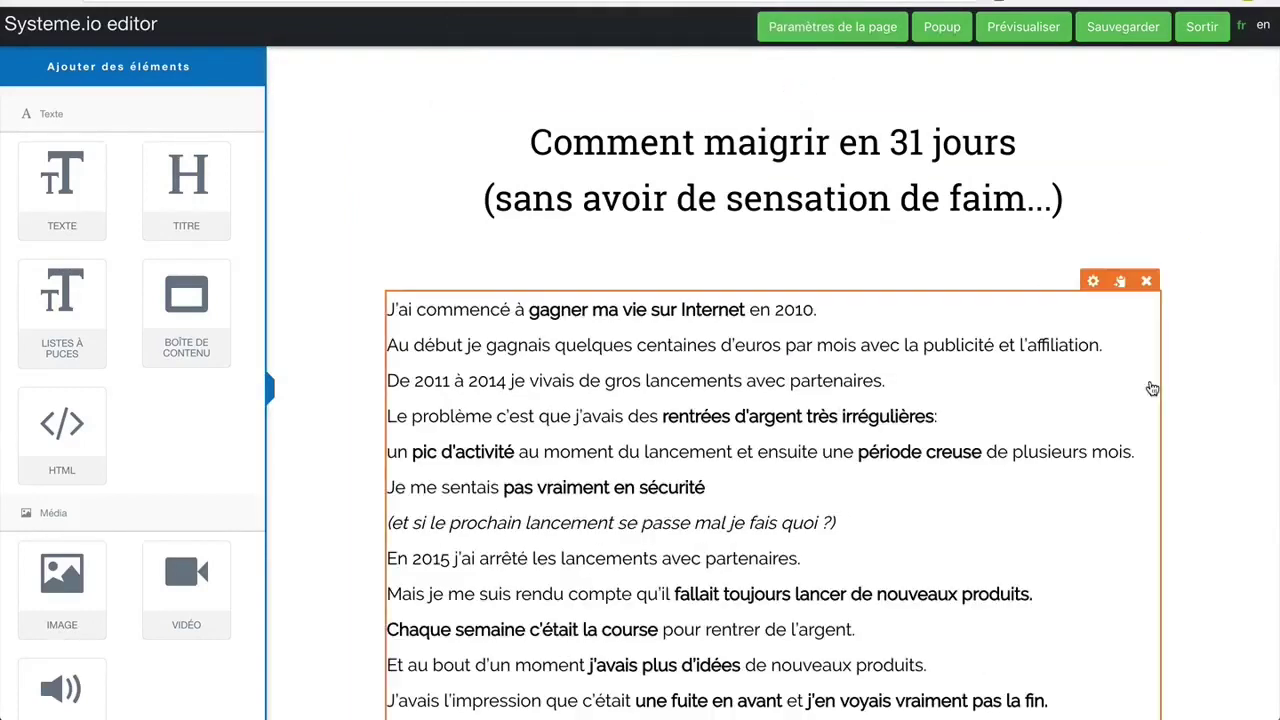
pyautogui.click(474, 316)
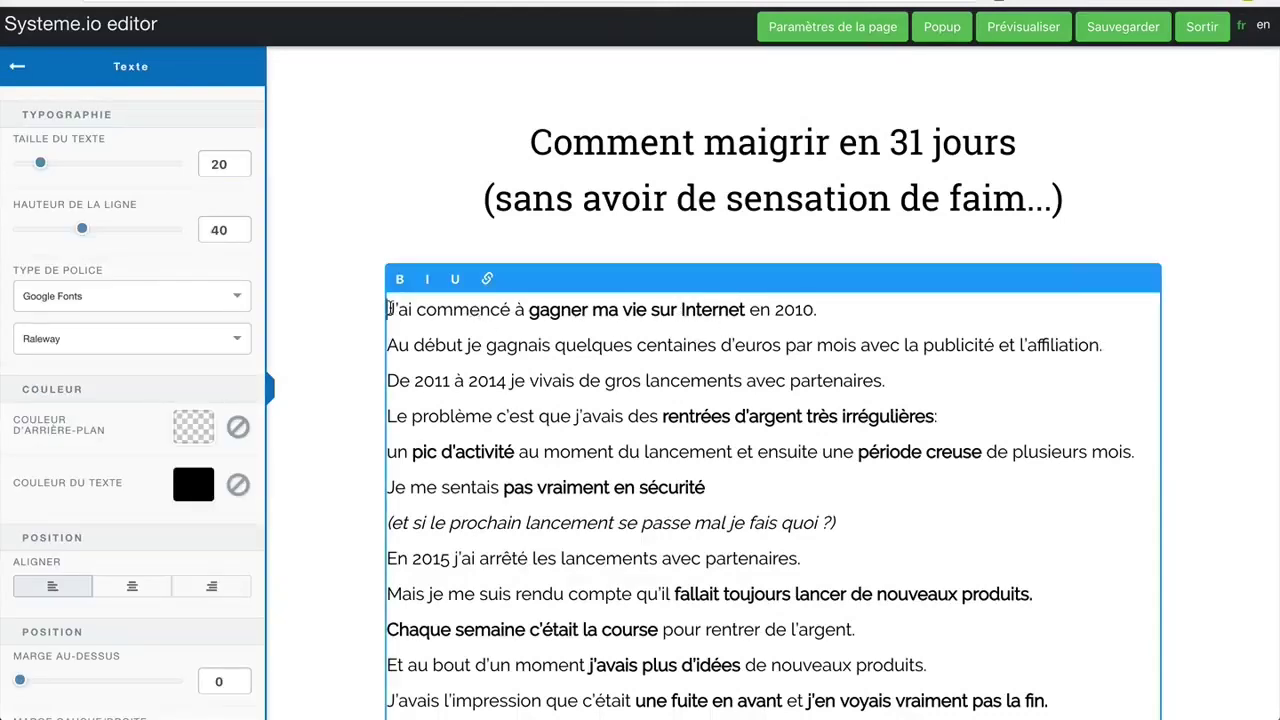
pyautogui.write("A l'école")
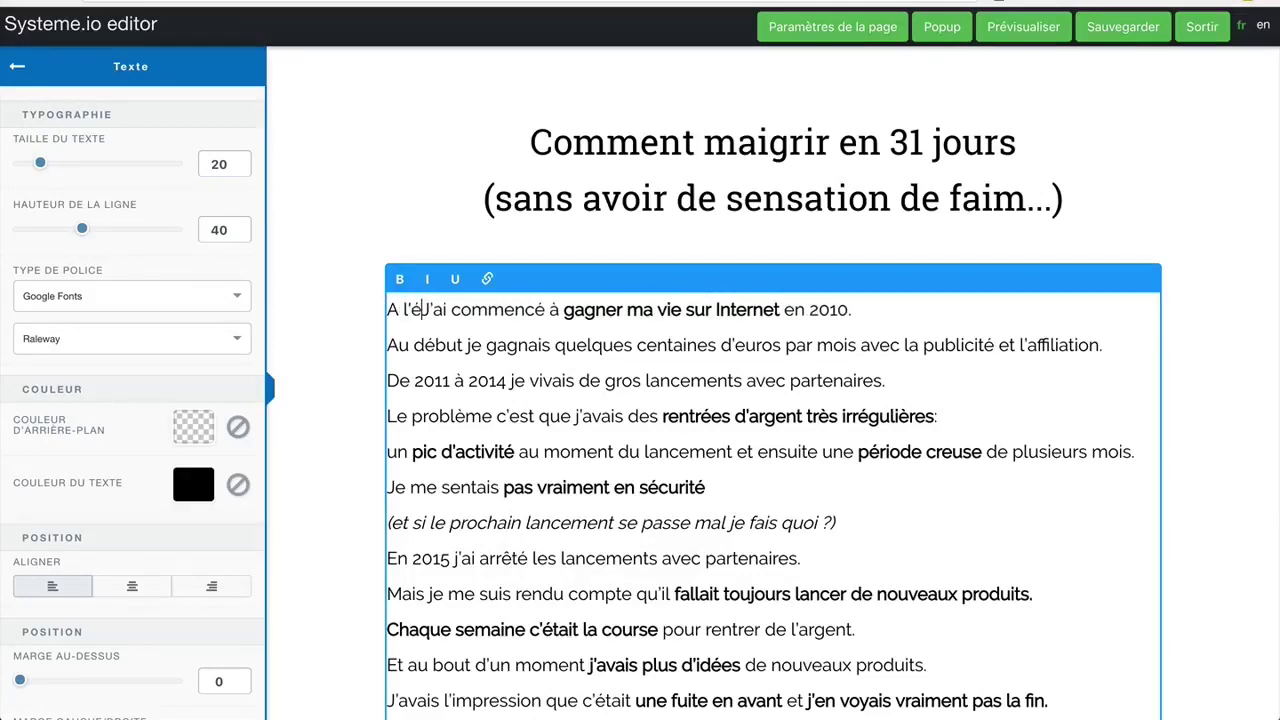
pyautogui.write(' tout le mo')
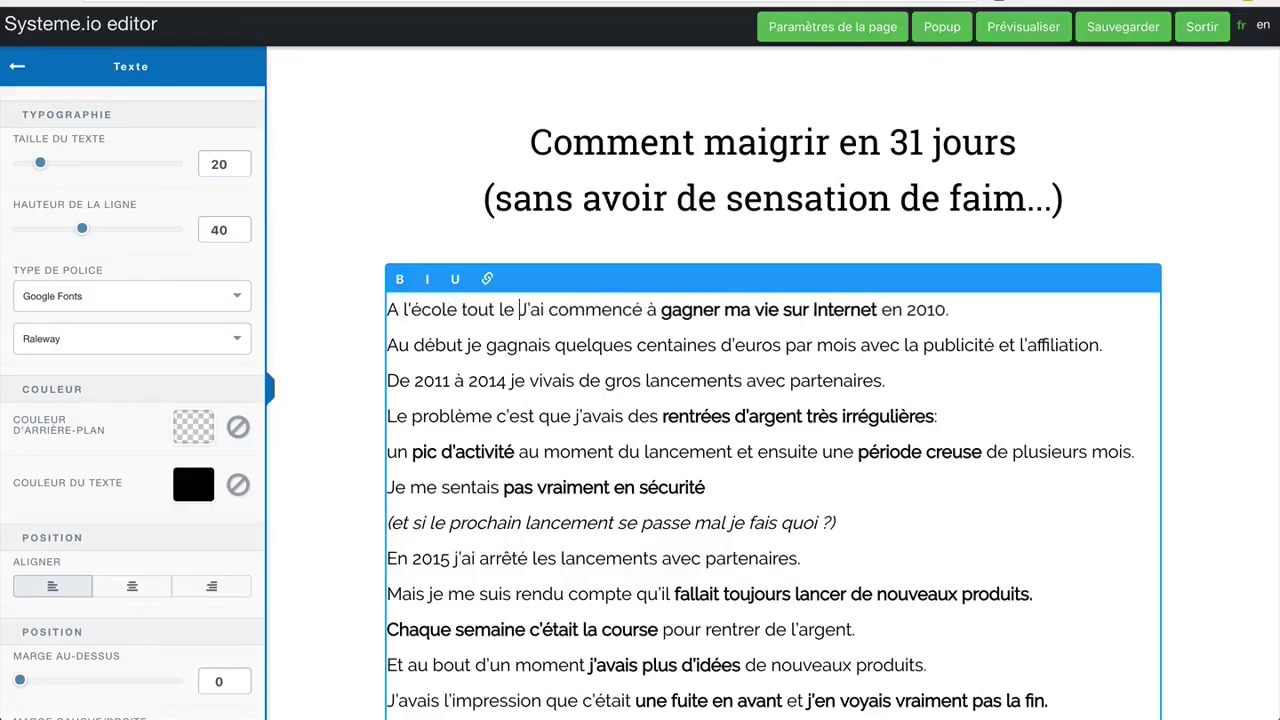
pyautogui.press('BackSpace')
pyautogui.press('BackSpace')
pyautogui.press('BackSpace')
pyautogui.press('BackSpace')
pyautogui.press('BackSpace')
pyautogui.press('BackSpace')
pyautogui.press('BackSpace')
pyautogui.press('BackSpace')
pyautogui.press('BackSpace')
pyautogui.press('BackSpace')
pyautogui.press('BackSpace')
pyautogui.press('BackSpace')
pyautogui.press('BackSpace')
pyautogui.press('BackSpace')
pyautogui.press('BackSpace')
pyautogui.press('BackSpace')
pyautogui.press('BackSpace')
pyautogui.press('BackSpace')
pyautogui.press('BackSpace')
pyautogui.press('BackSpace')
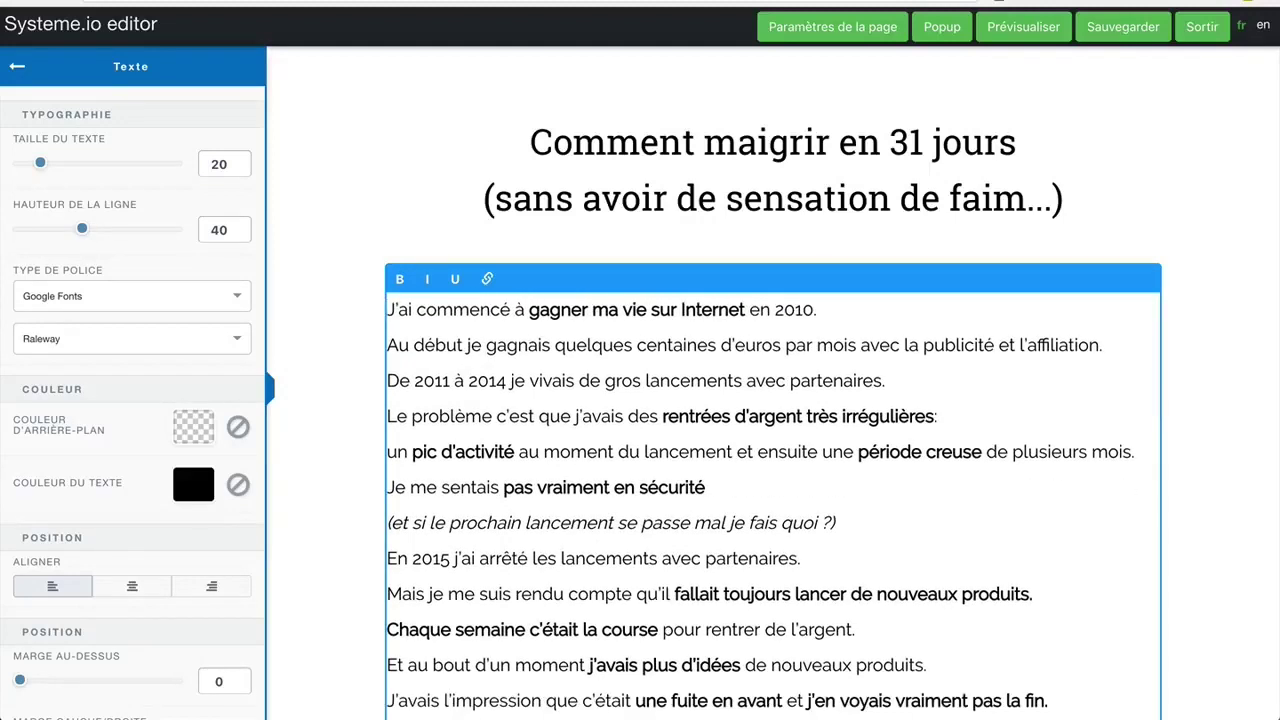
# Insert the lines "J'ai jamais été gros." and "Mais j'ai jamais été mince non plus." at the start of the story text.
pyautogui.write("J'ai ")
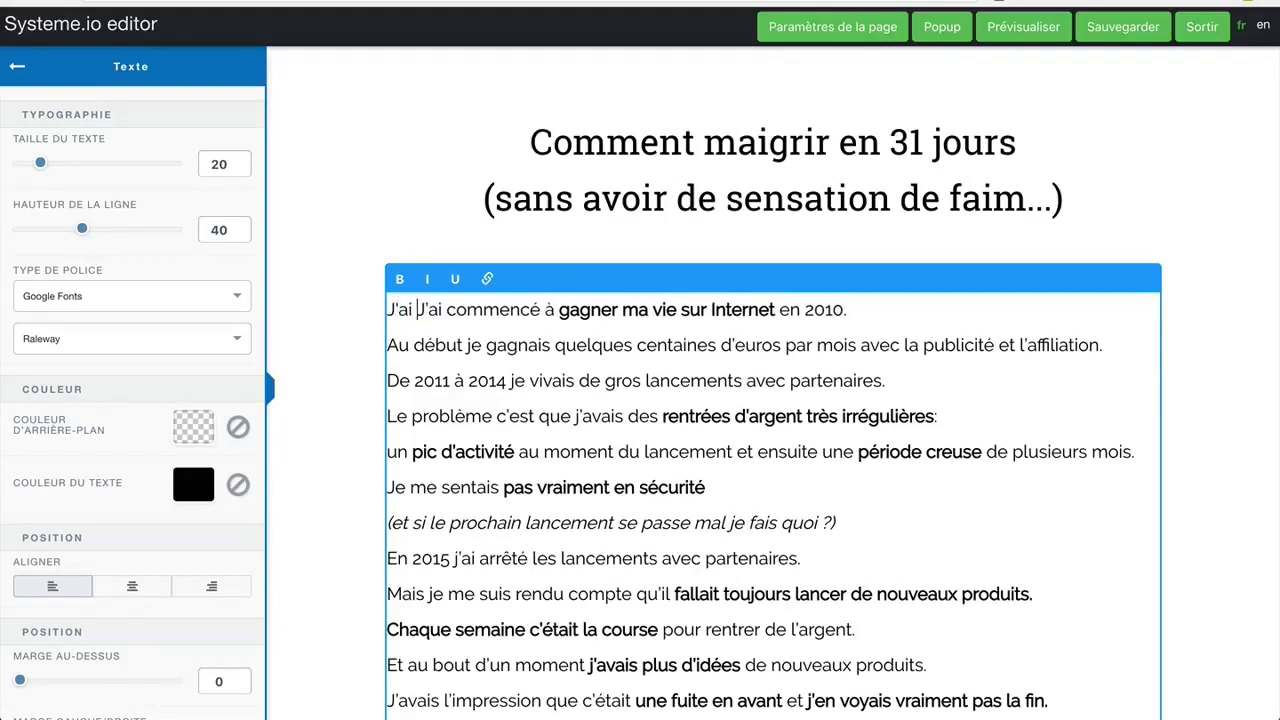
pyautogui.write('jamais été')
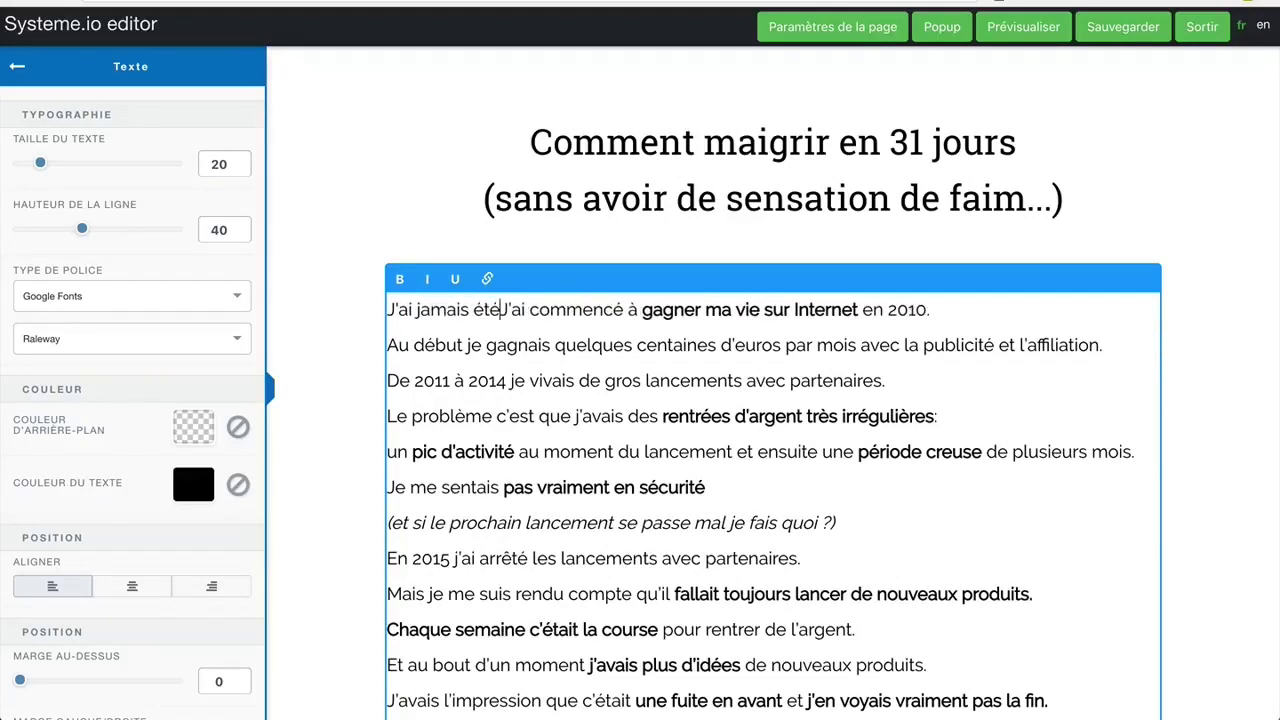
pyautogui.write(' gros.')
pyautogui.press('Return')
pyautogui.write('Mais ')
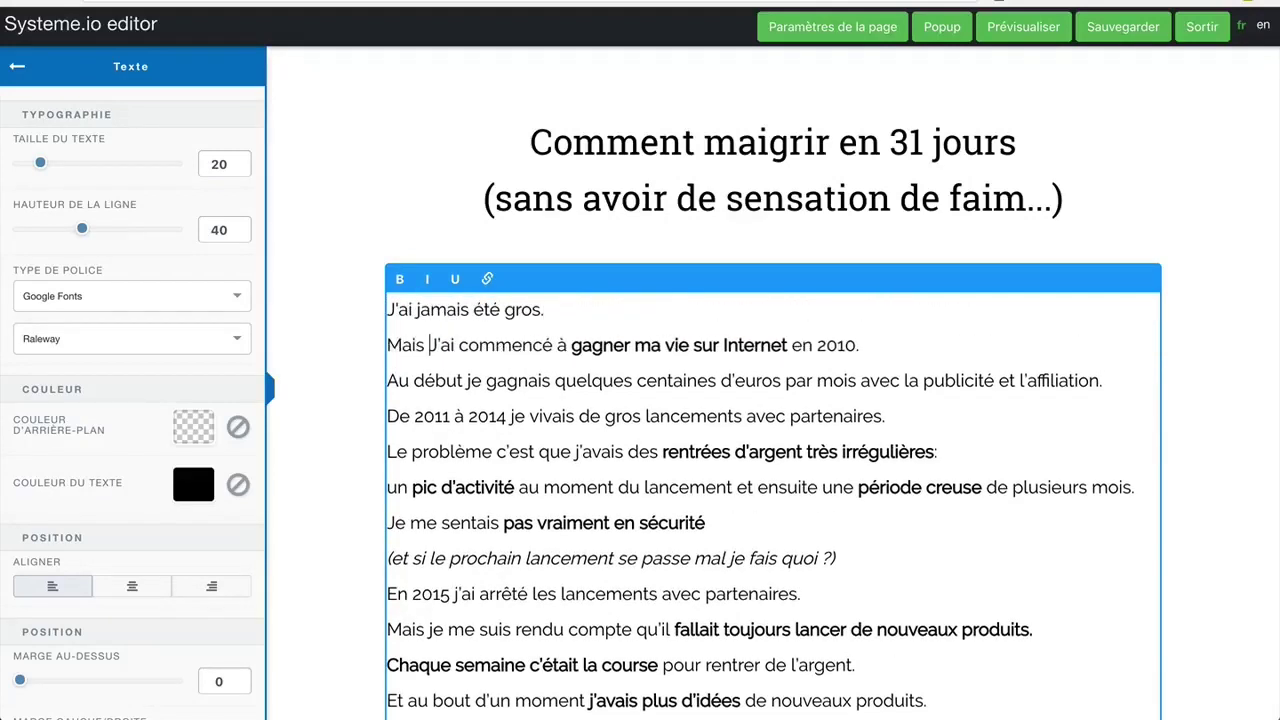
pyautogui.write("j'ai jamais été")
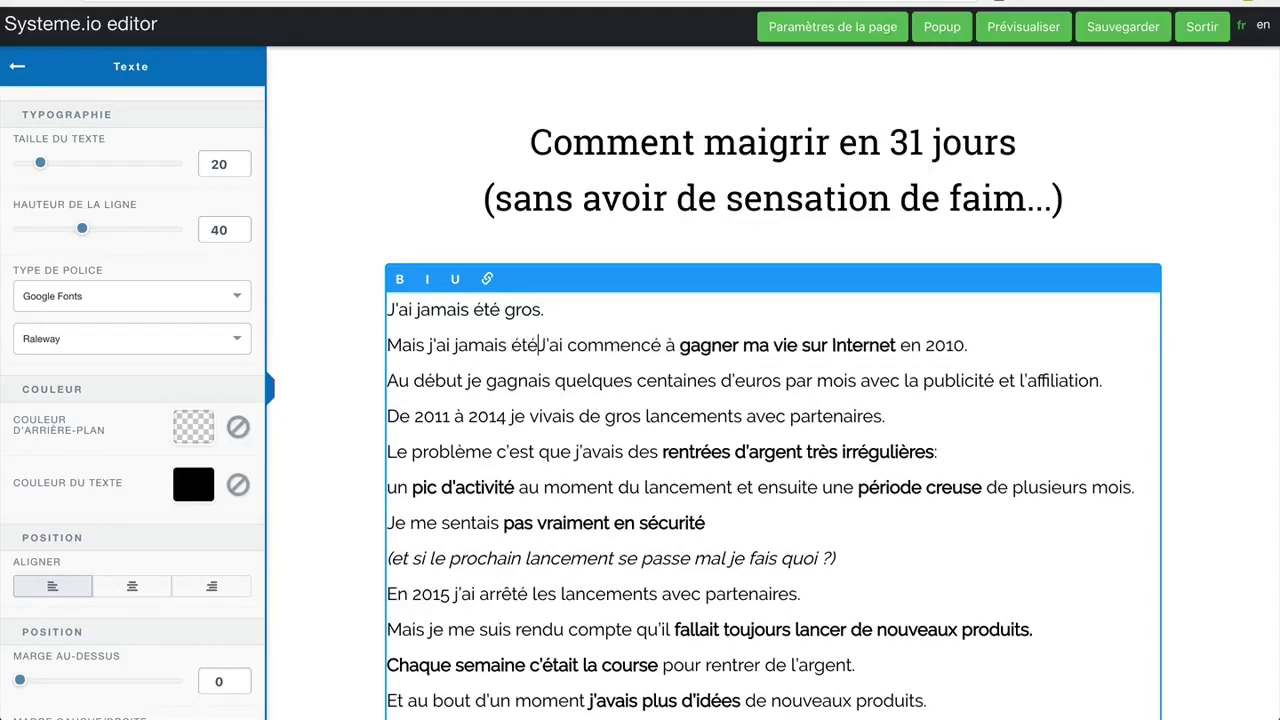
pyautogui.write(' mince non plus')
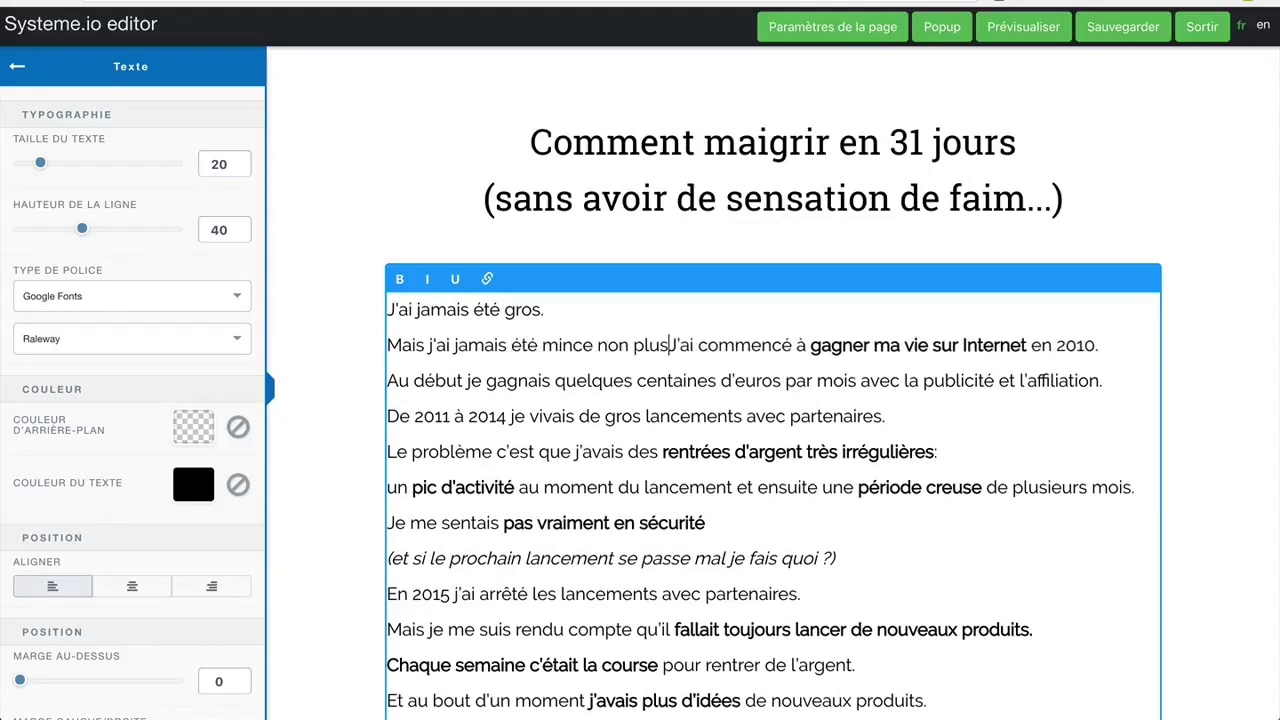
pyautogui.write('.')
pyautogui.press('Return')
# Add the line "J'étais ce qu'on appelle "un faux maigre"." to the story, followed by three blank lines.
pyautogui.write("J'étais ce qu'on ap")
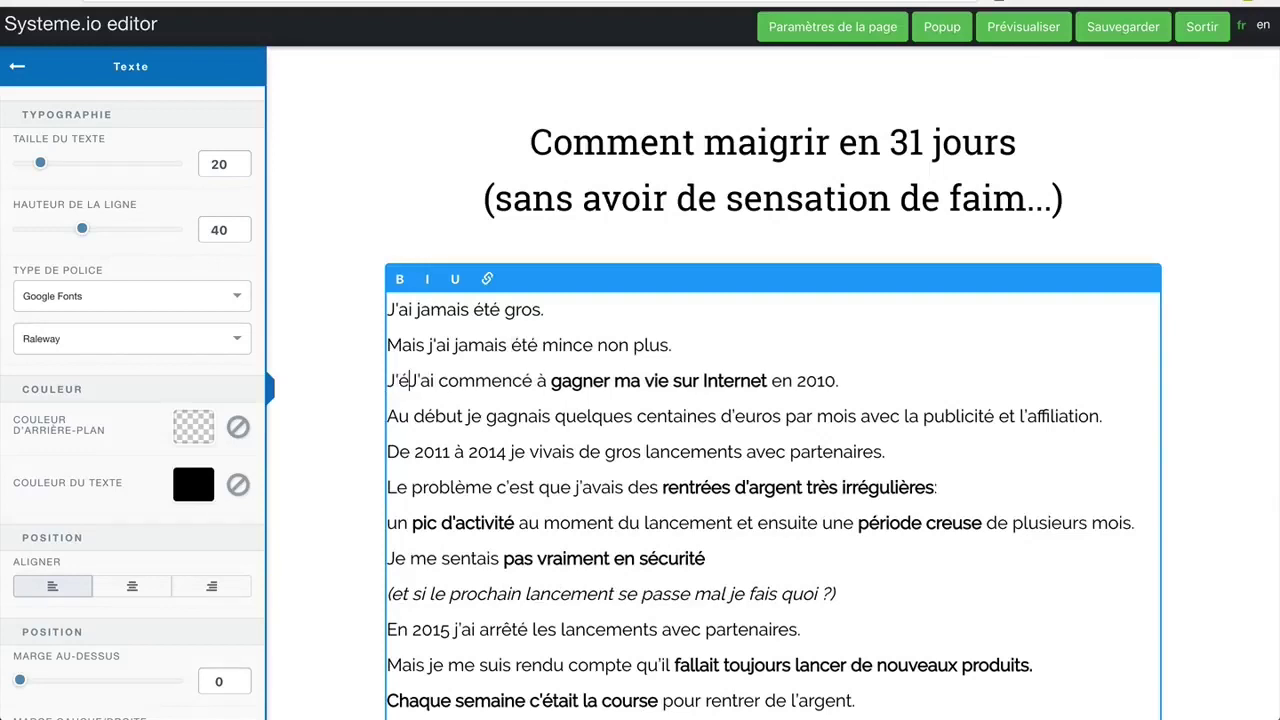
pyautogui.write('pelle "un faux')
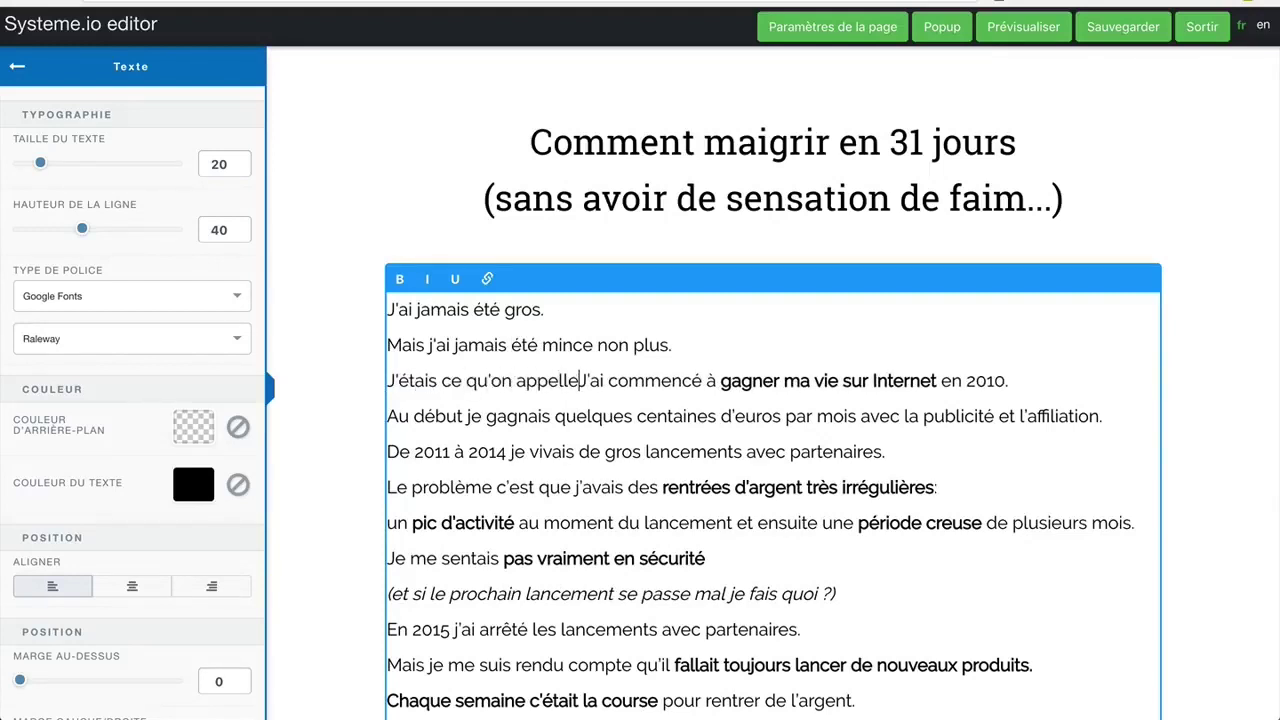
pyautogui.write(' maigre"')
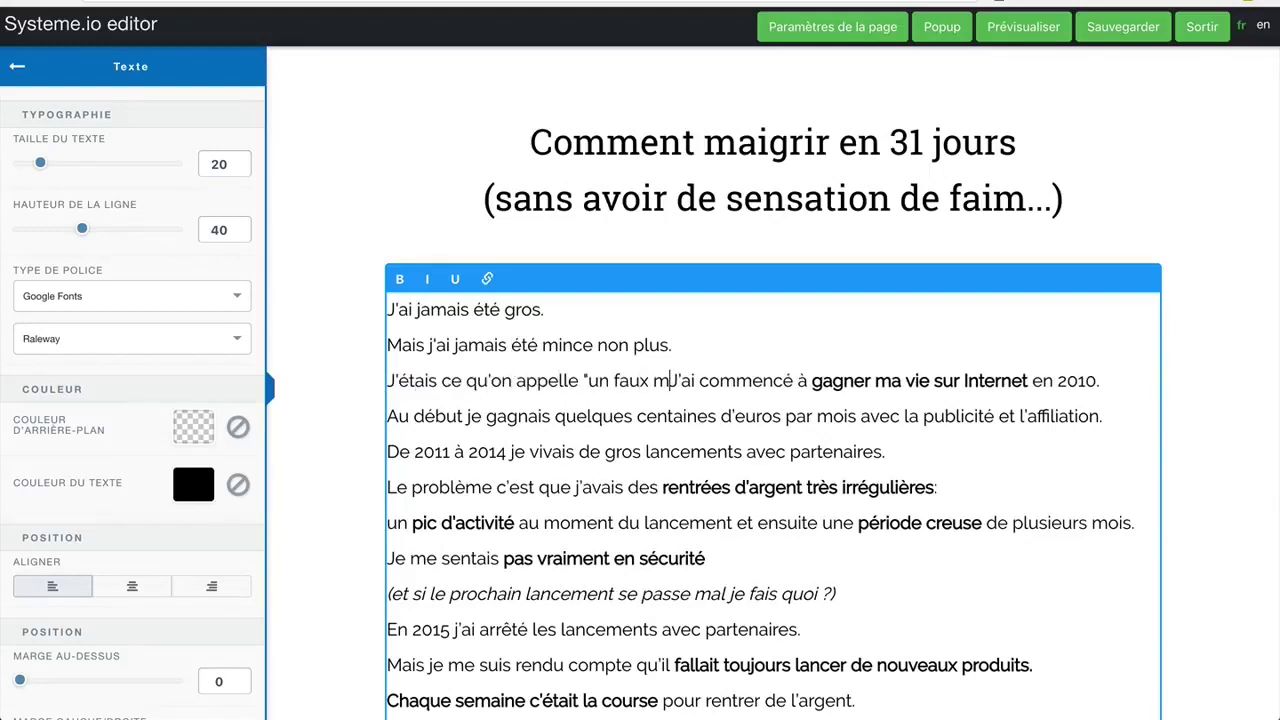
pyautogui.write('.')
pyautogui.press('Return')
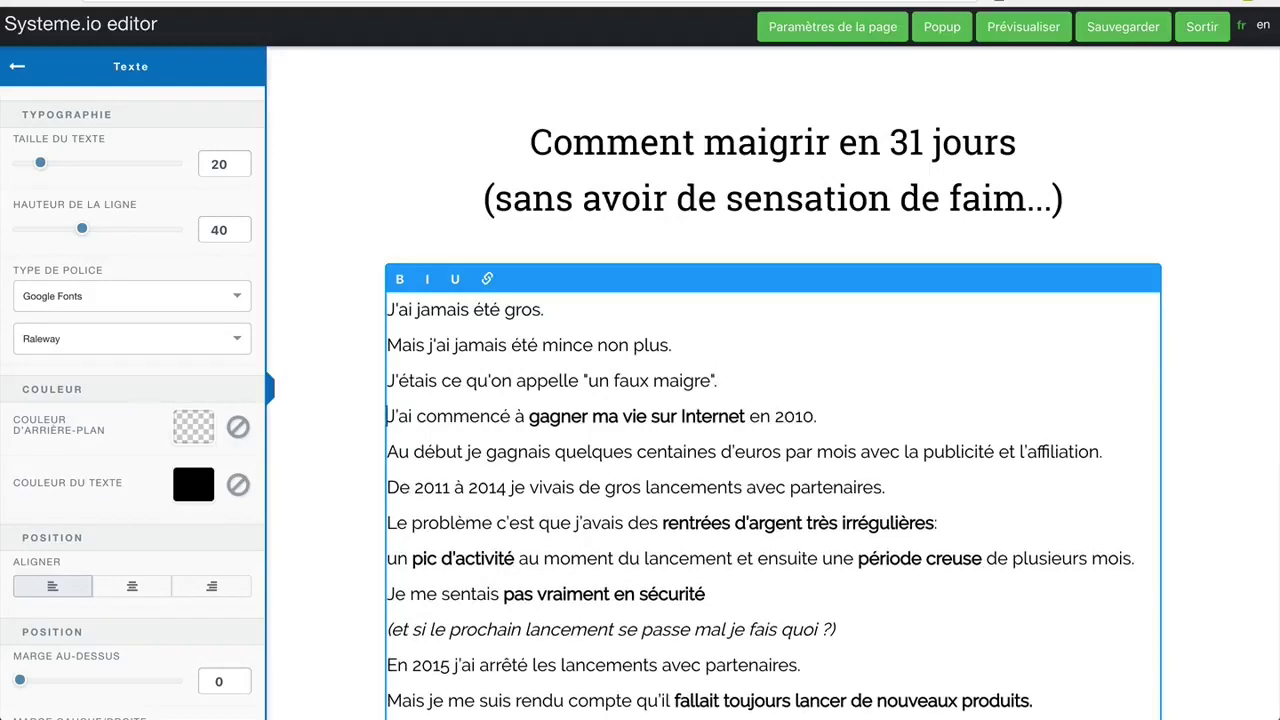
pyautogui.press('Return')
pyautogui.press('Return')
pyautogui.press('Return')
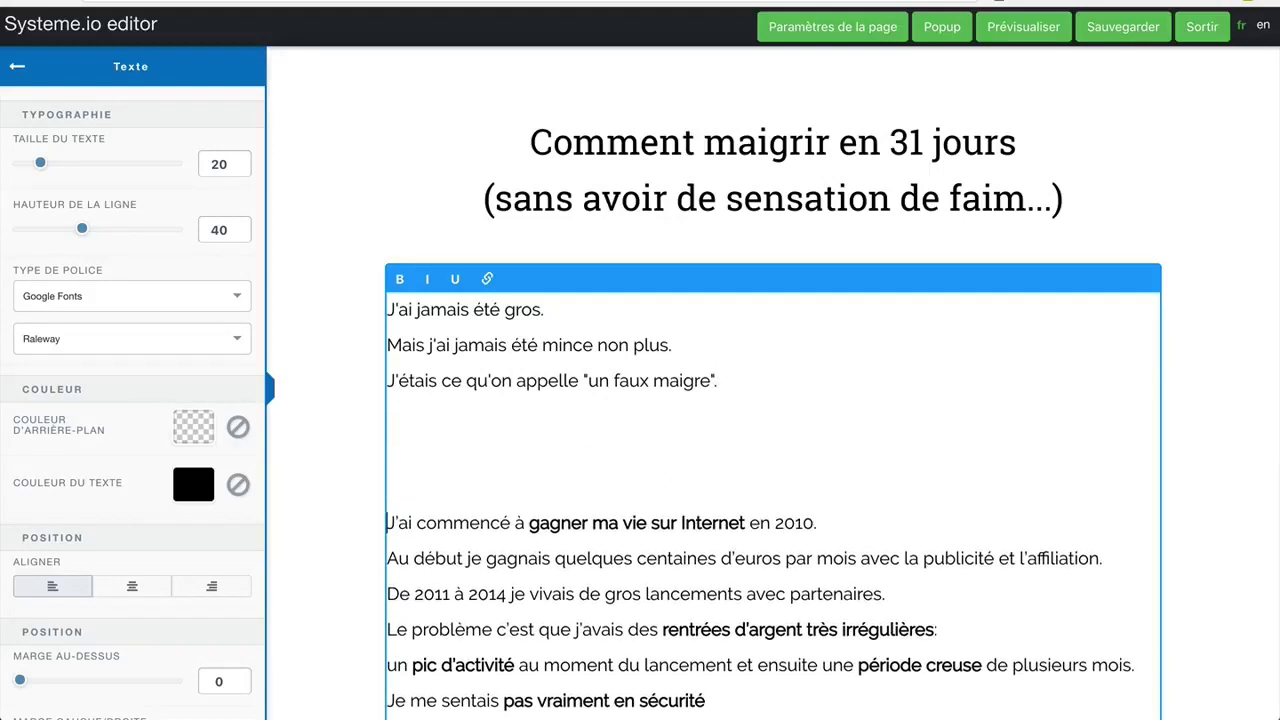
# Save the edited sales page and leave the page editor.
pyautogui.click(1218, 539)
pyautogui.scroll(-20, 1220, 550)
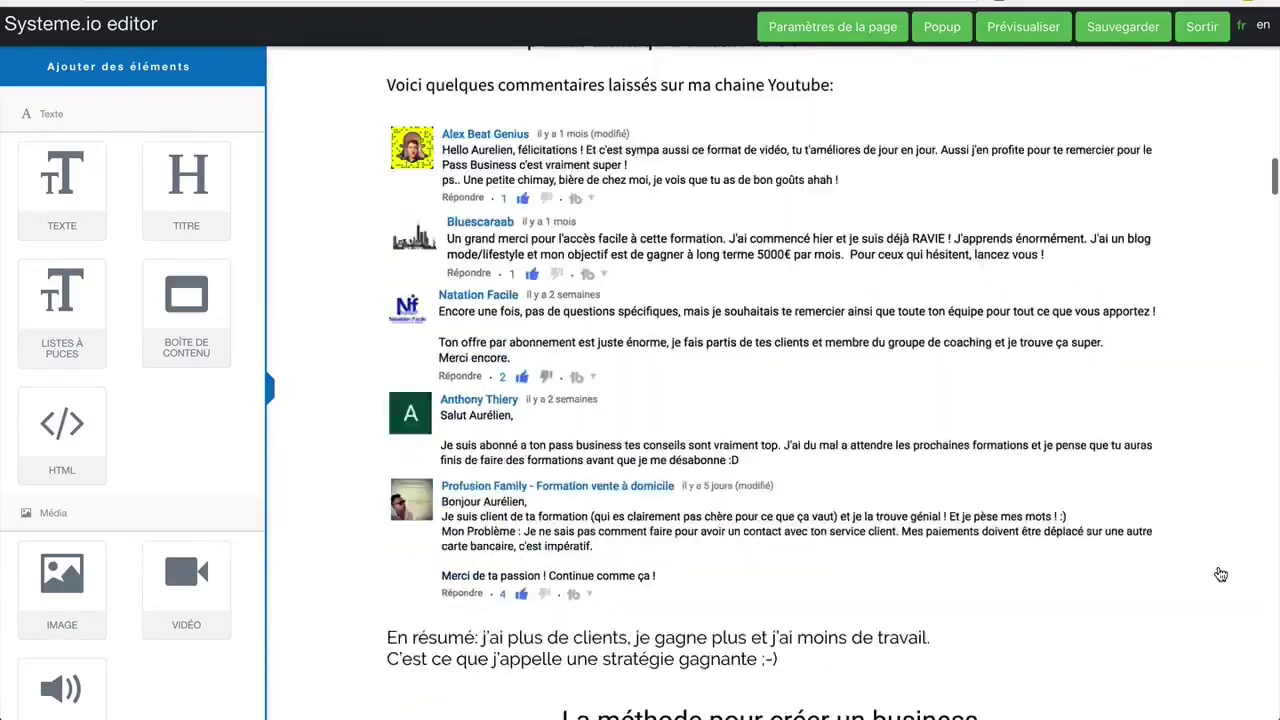
pyautogui.scroll(-8, 1220, 560)
pyautogui.scroll(9, 1163, 210)
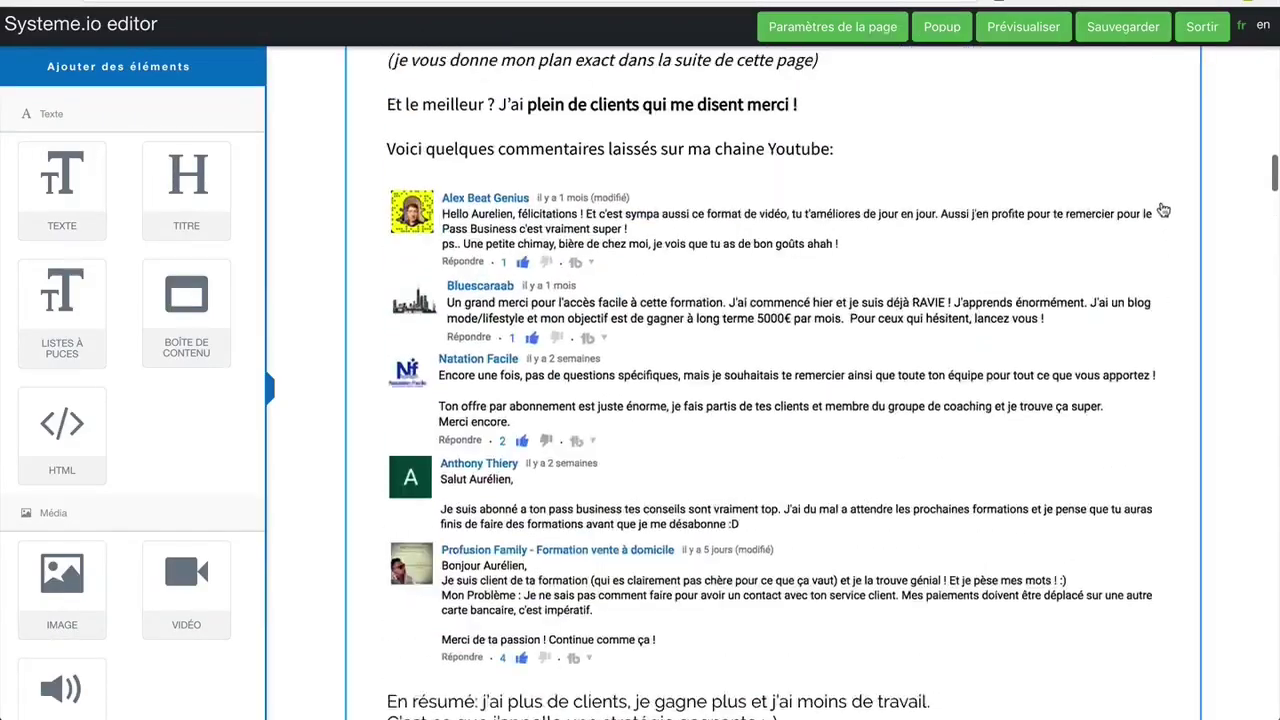
pyautogui.click(1126, 37)
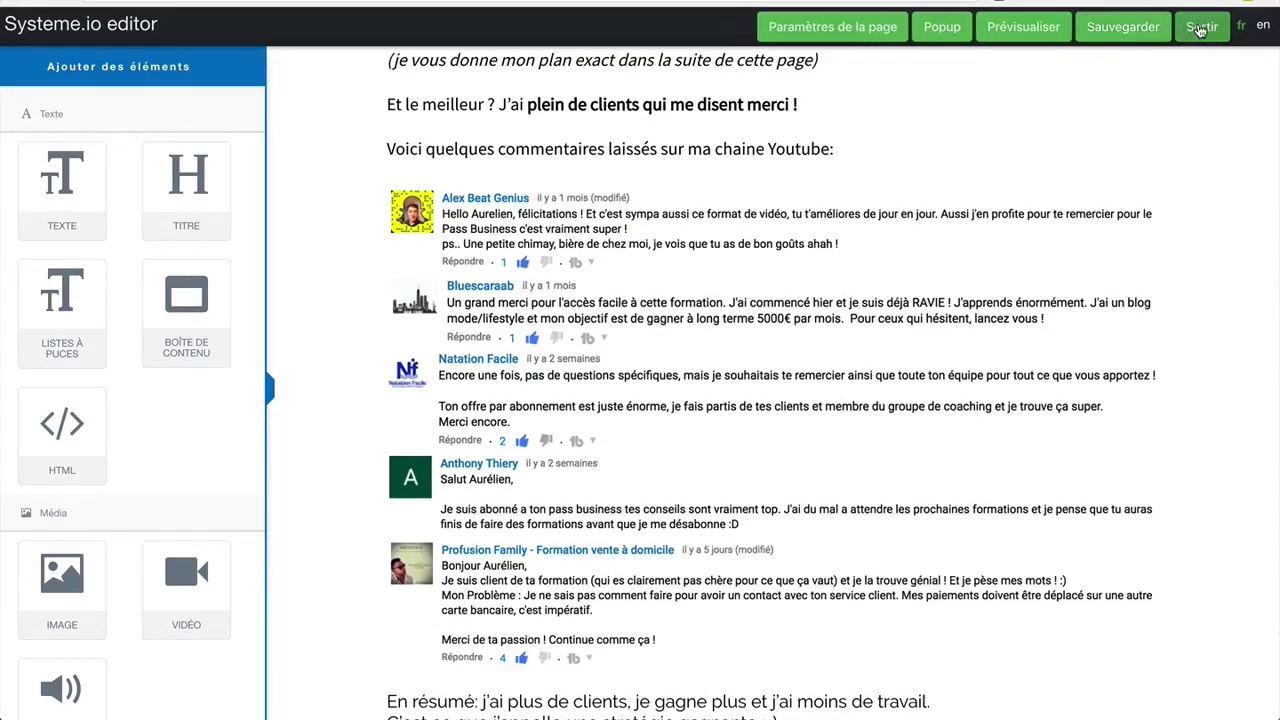
pyautogui.click(1200, 30)
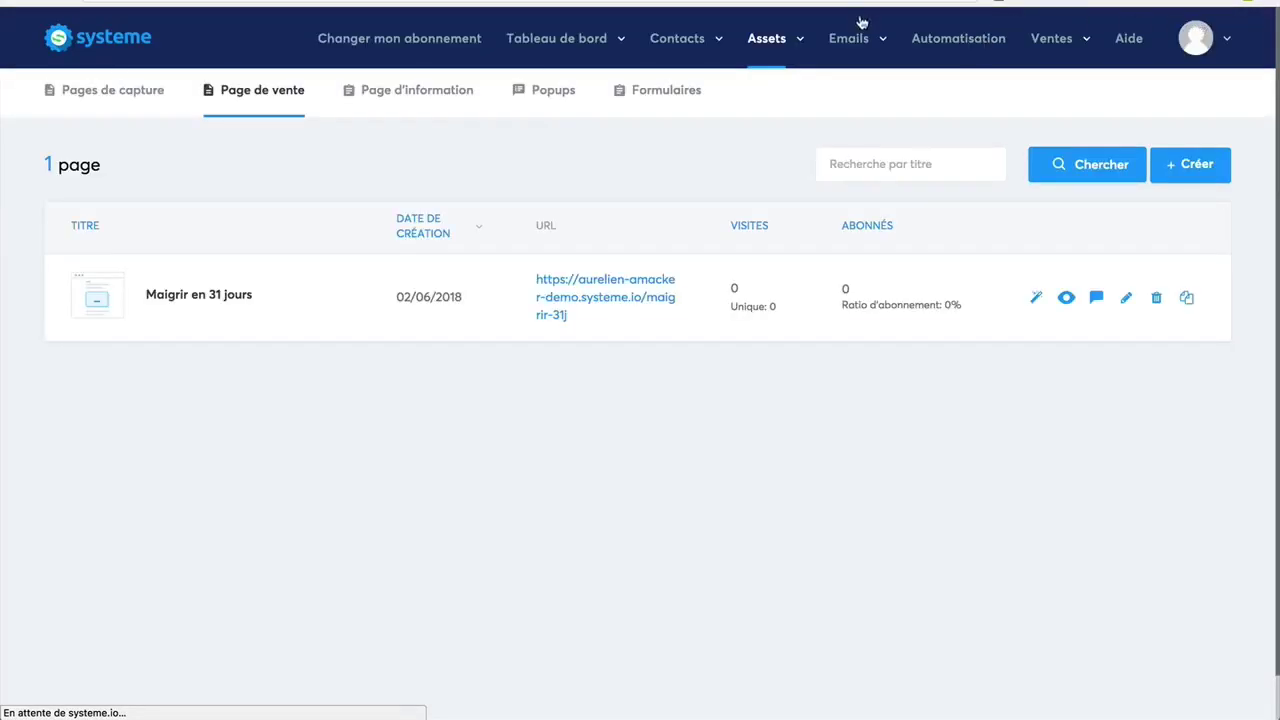
# Open the offers, go to the payment gateway integration and connect the "Webmarketing" Stripe account after signing in to Stripe.
pyautogui.moveTo(1051, 38)
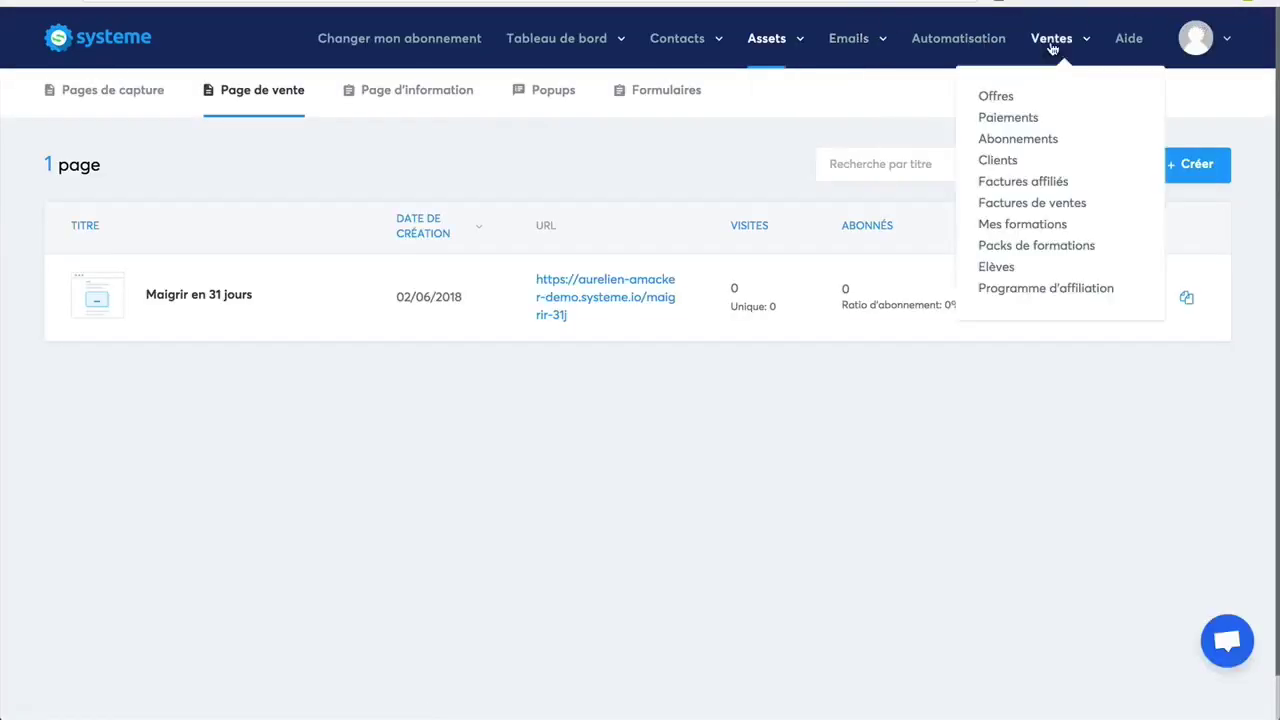
pyautogui.click(1000, 100)
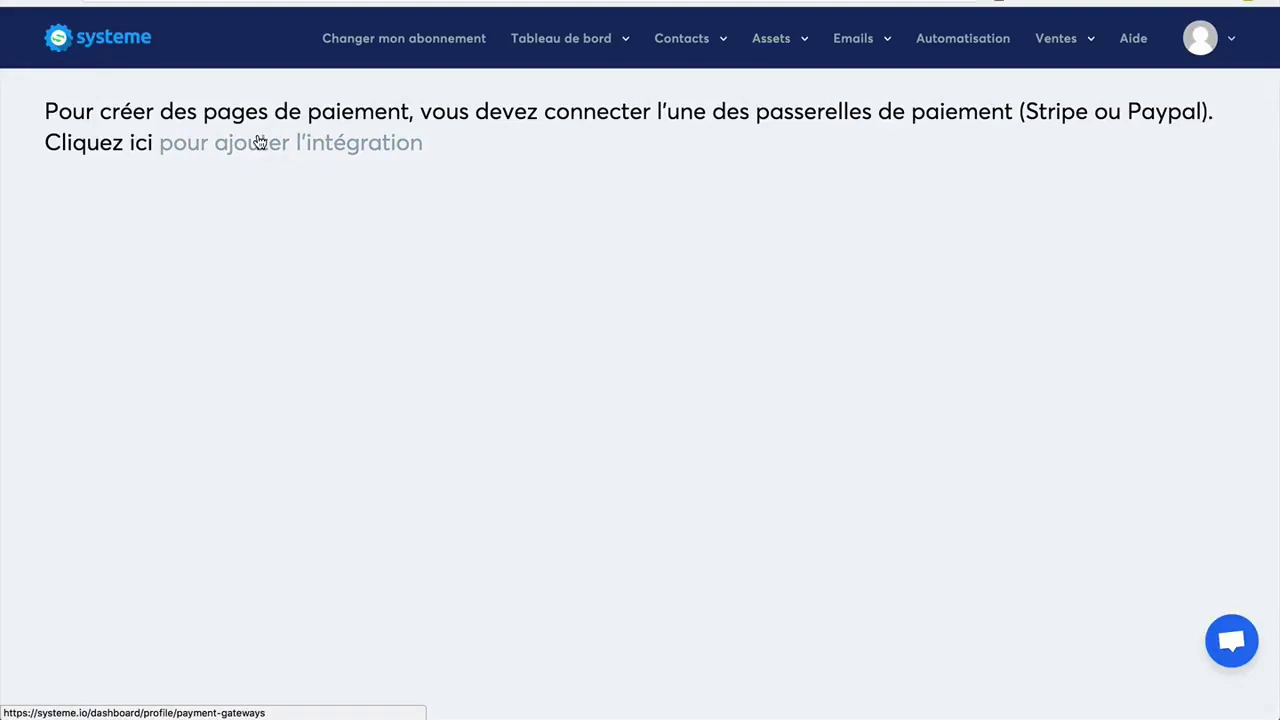
pyautogui.click(258, 142)
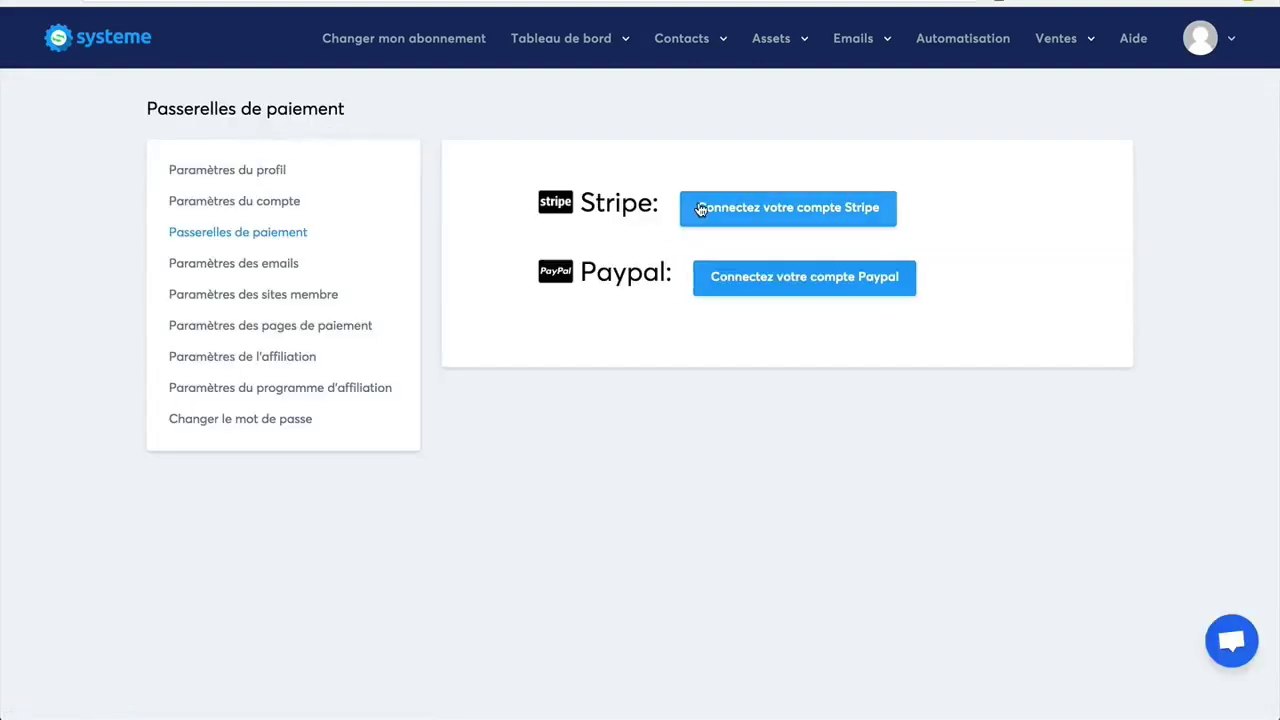
pyautogui.click(779, 212)
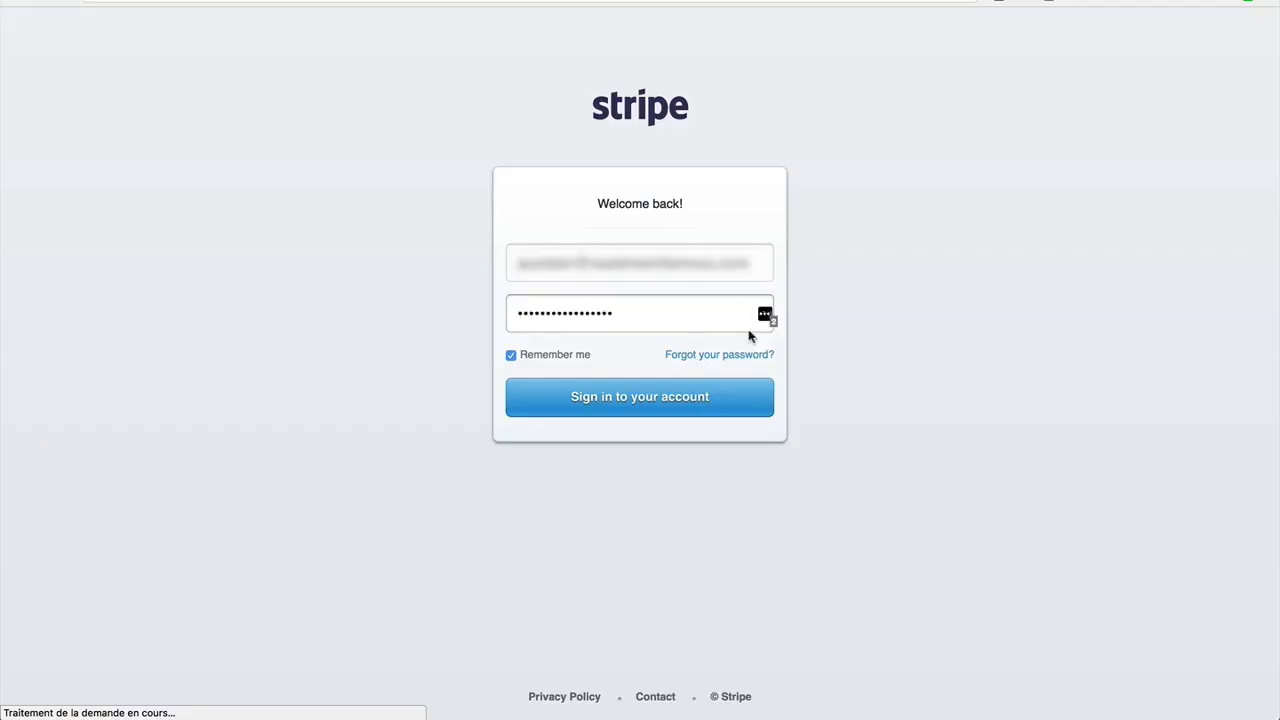
pyautogui.click(652, 401)
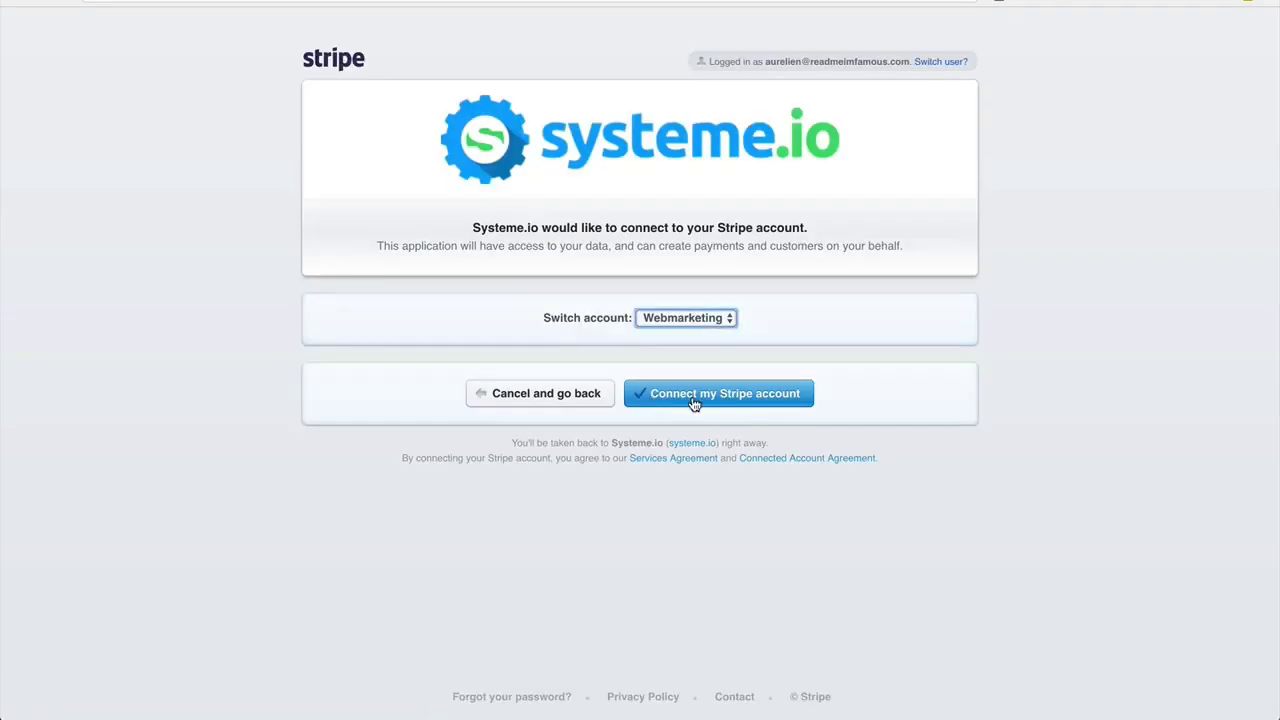
pyautogui.click(694, 403)
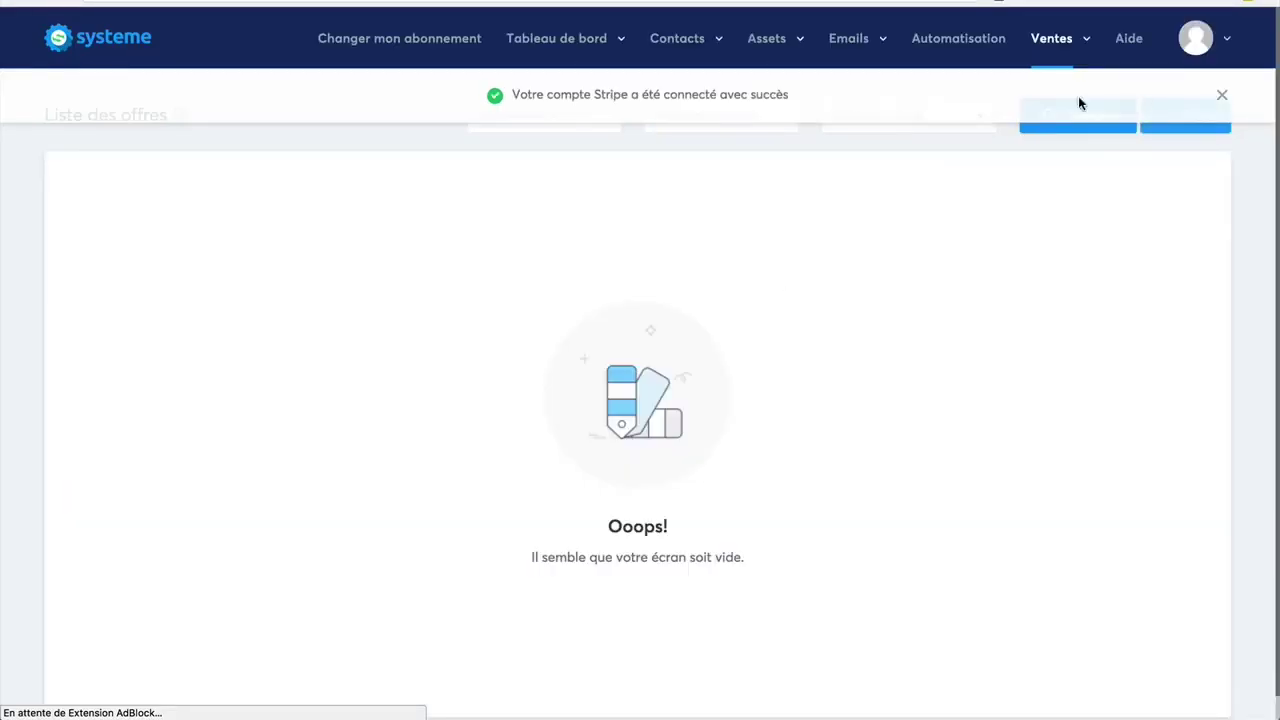
pyautogui.click(1221, 95)
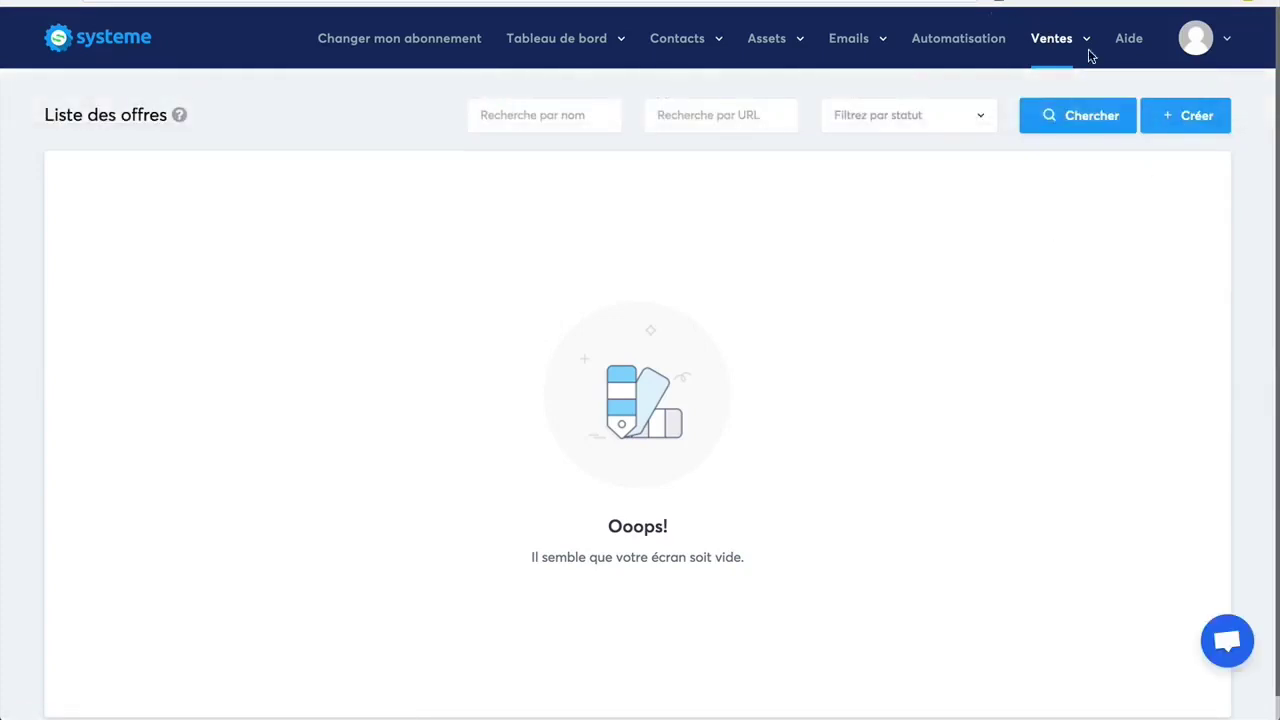
# Start a new offer named "Maigrir en 31 jours" and allow credit card payments.
pyautogui.click(1196, 117)
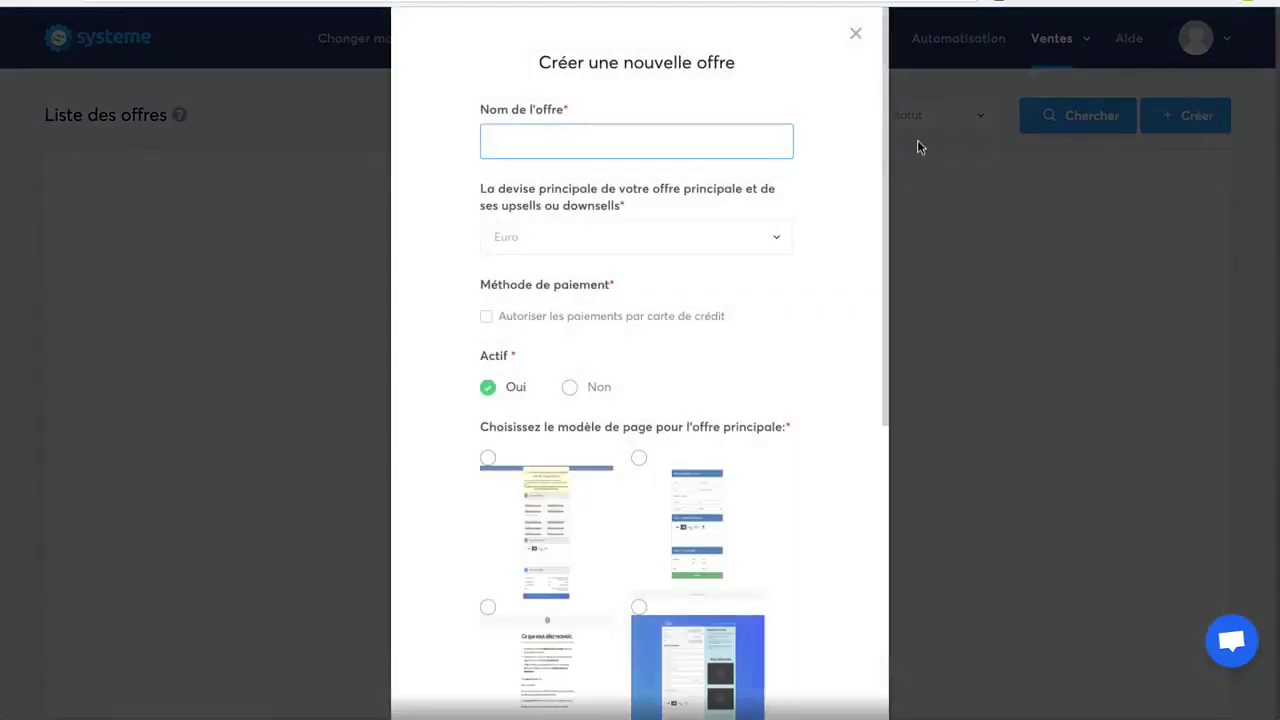
pyautogui.write('Maigrir en')
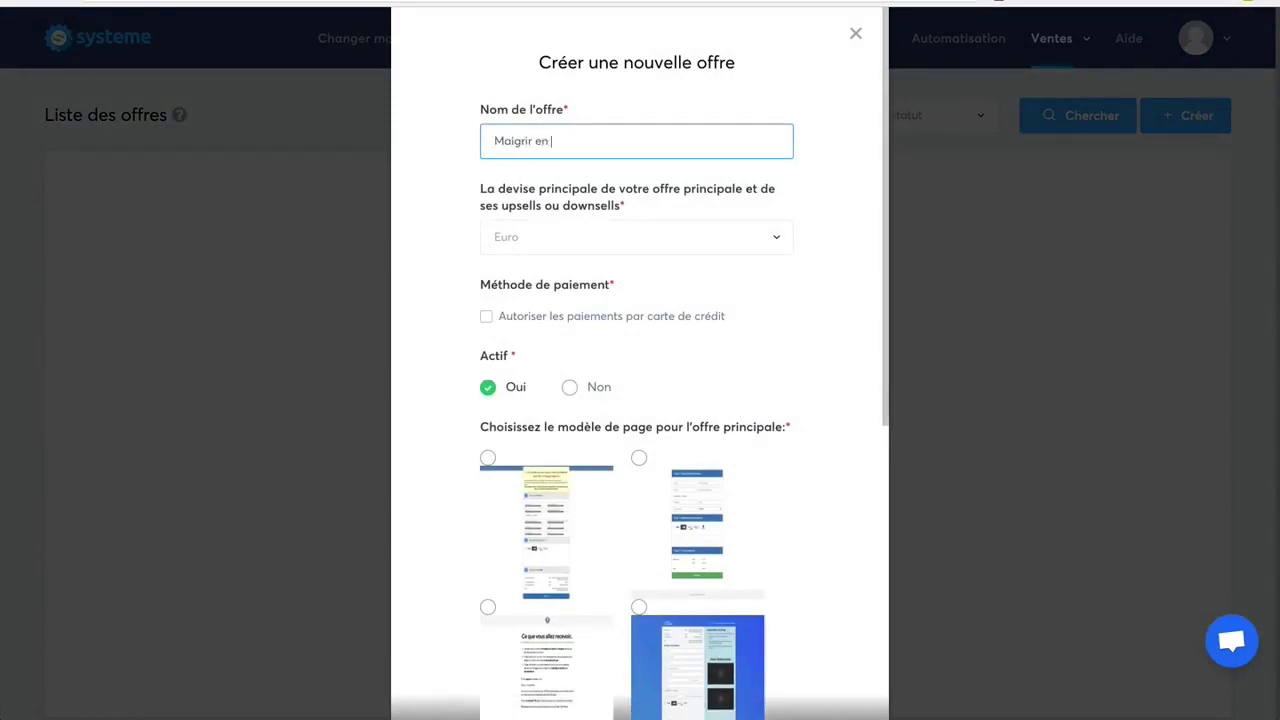
pyautogui.write(' 31 jours')
pyautogui.click(486, 317)
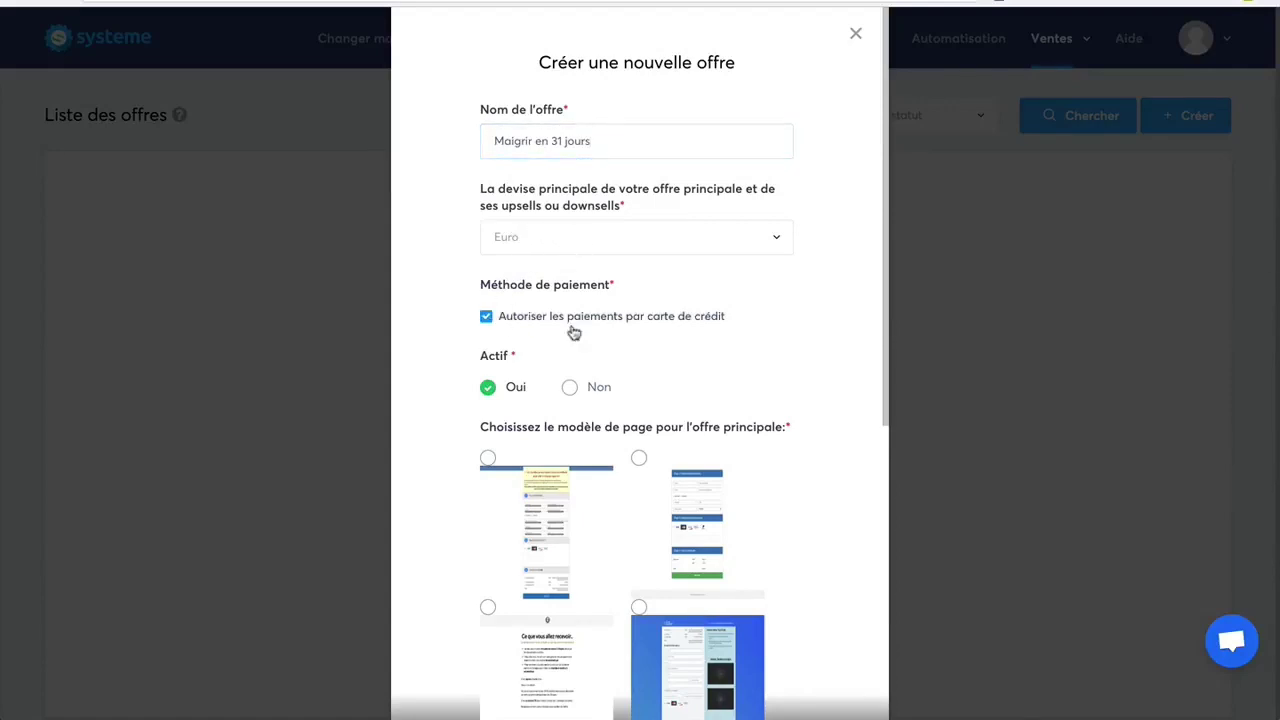
# Choose the "Ce que vous allez recevoir" page template for the main offer and save the offer.
pyautogui.scroll(-3, 727, 356)
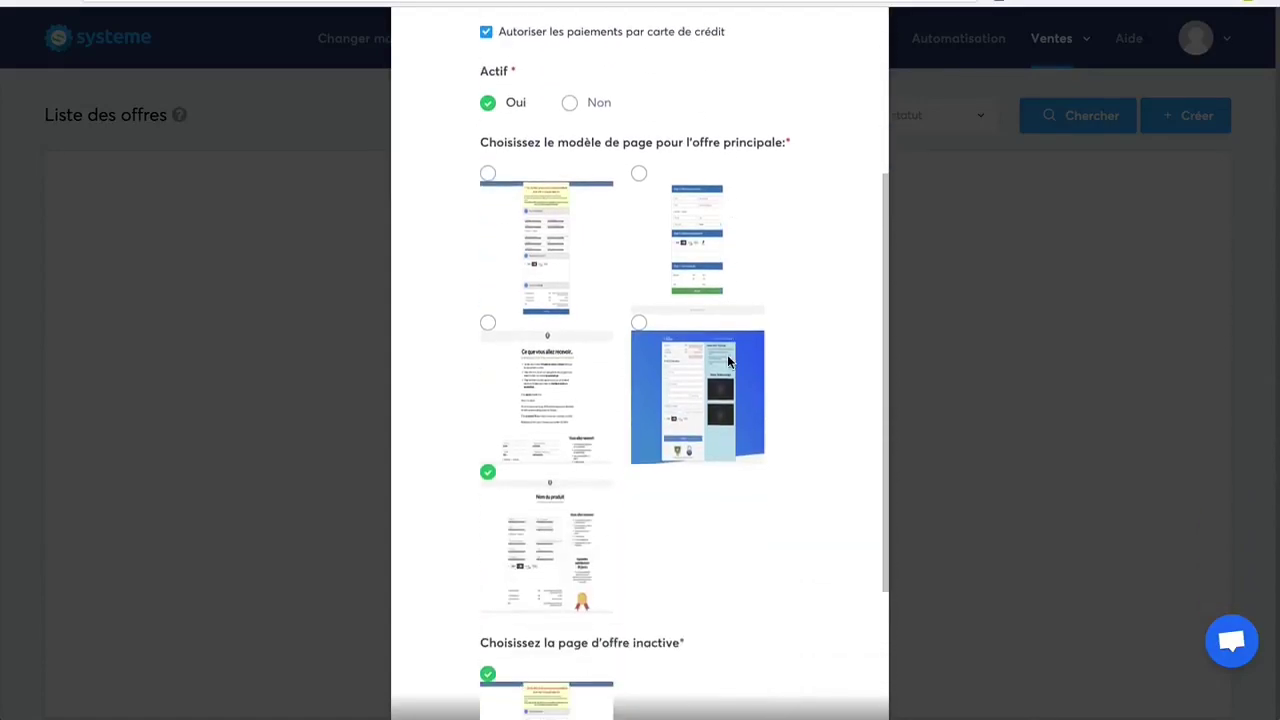
pyautogui.scroll(3, 729, 364)
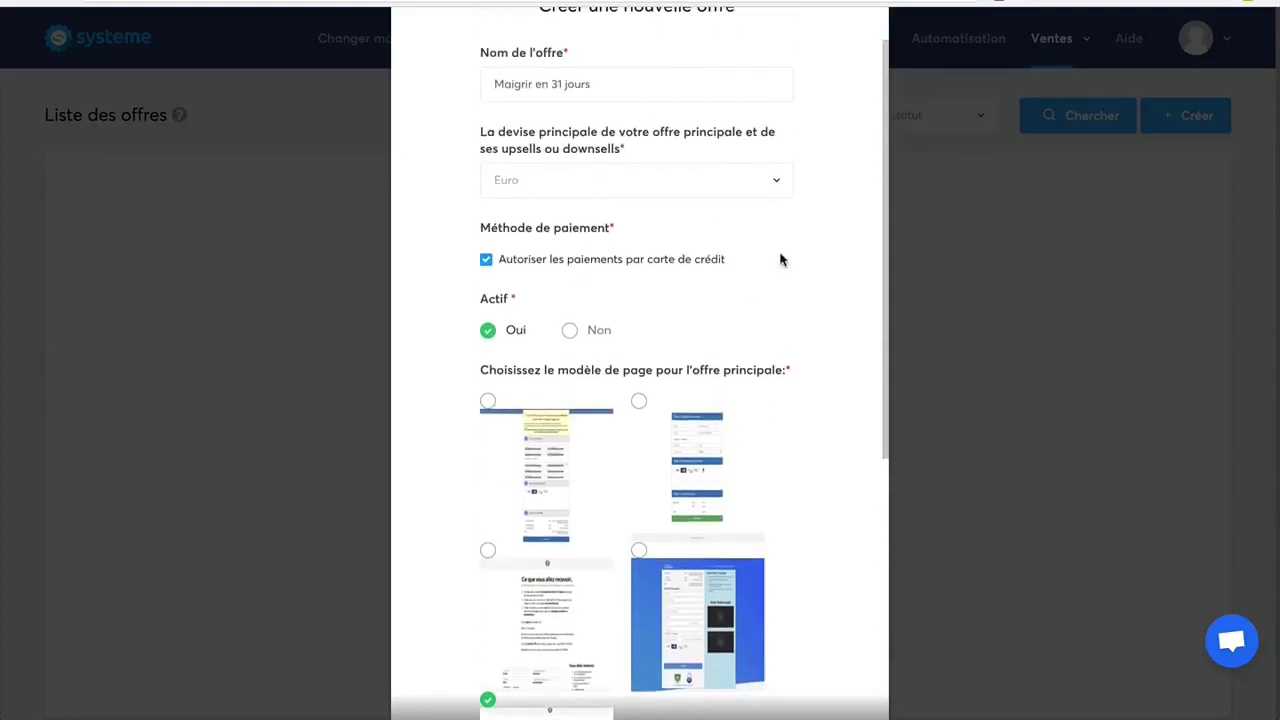
pyautogui.scroll(-4, 826, 347)
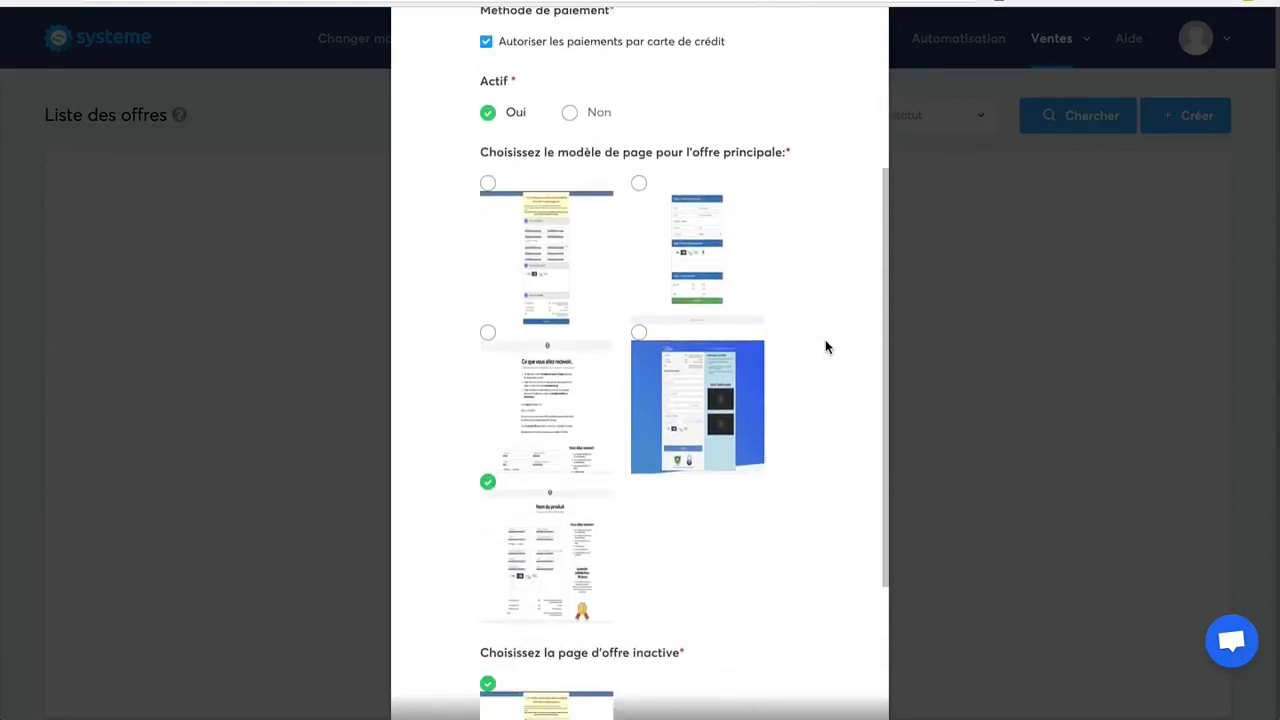
pyautogui.scroll(-2, 826, 347)
pyautogui.scroll(1, 826, 347)
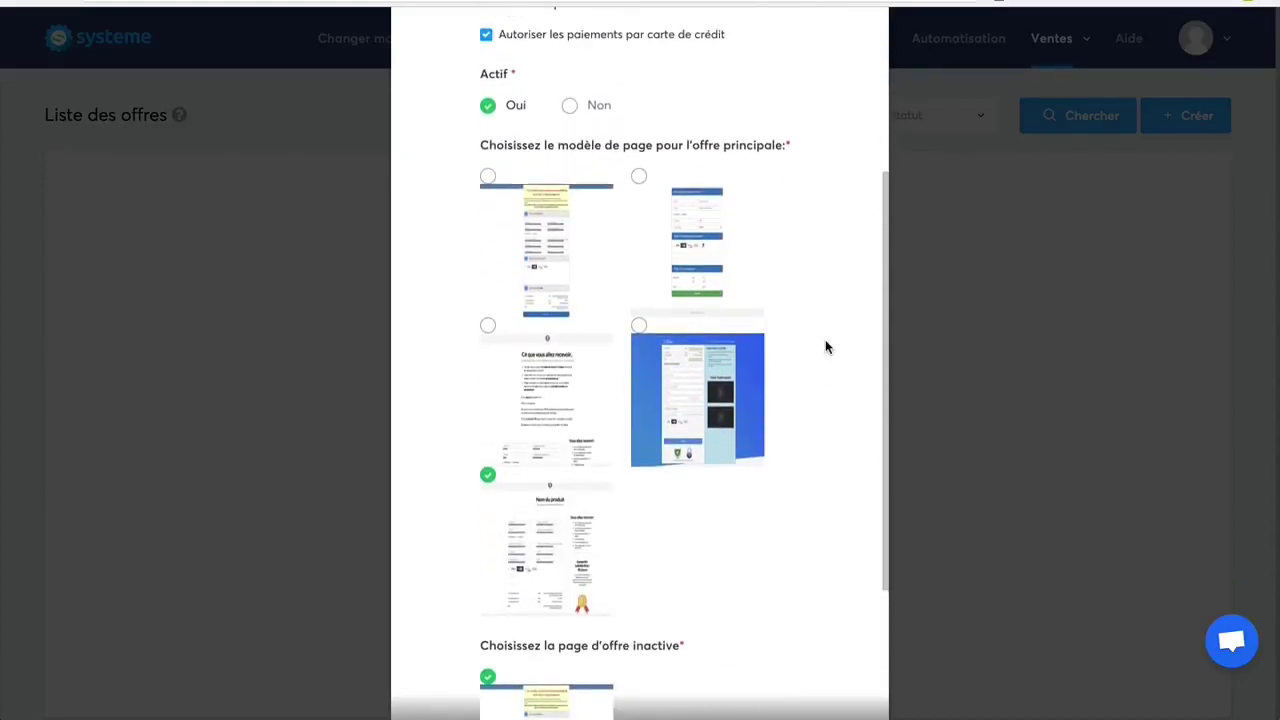
pyautogui.scroll(-2, 826, 347)
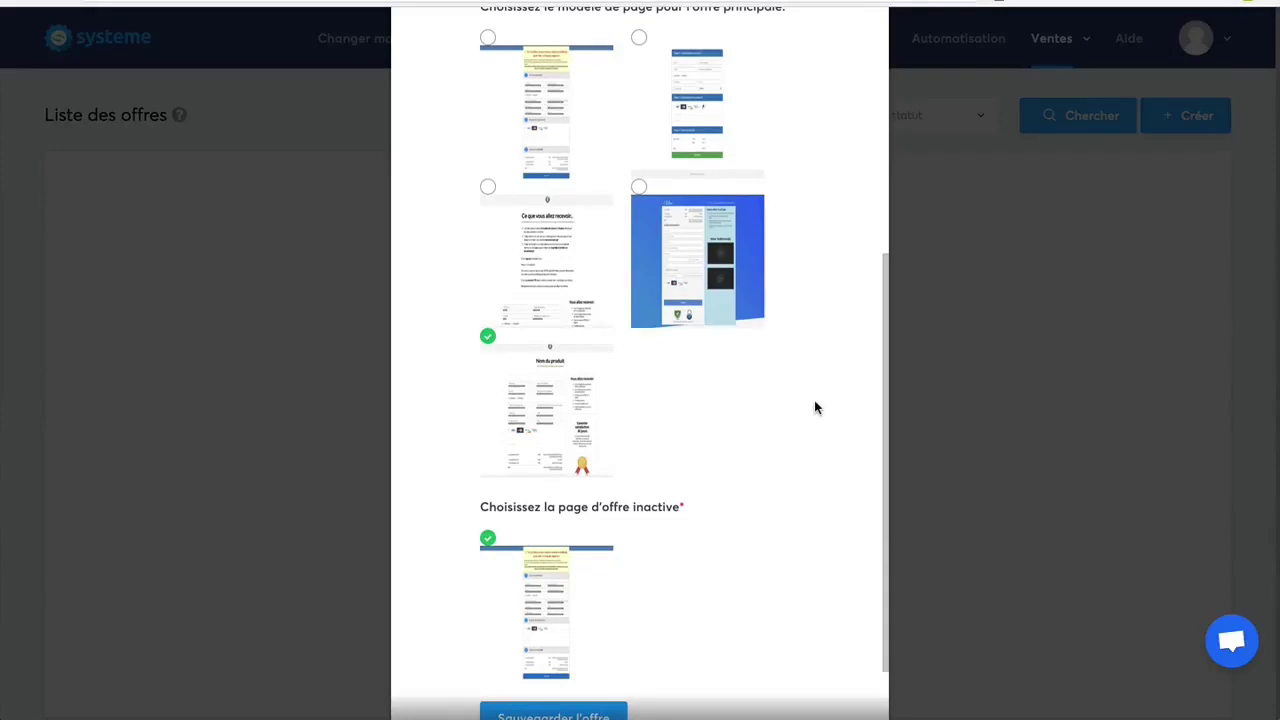
pyautogui.scroll(-1, 814, 407)
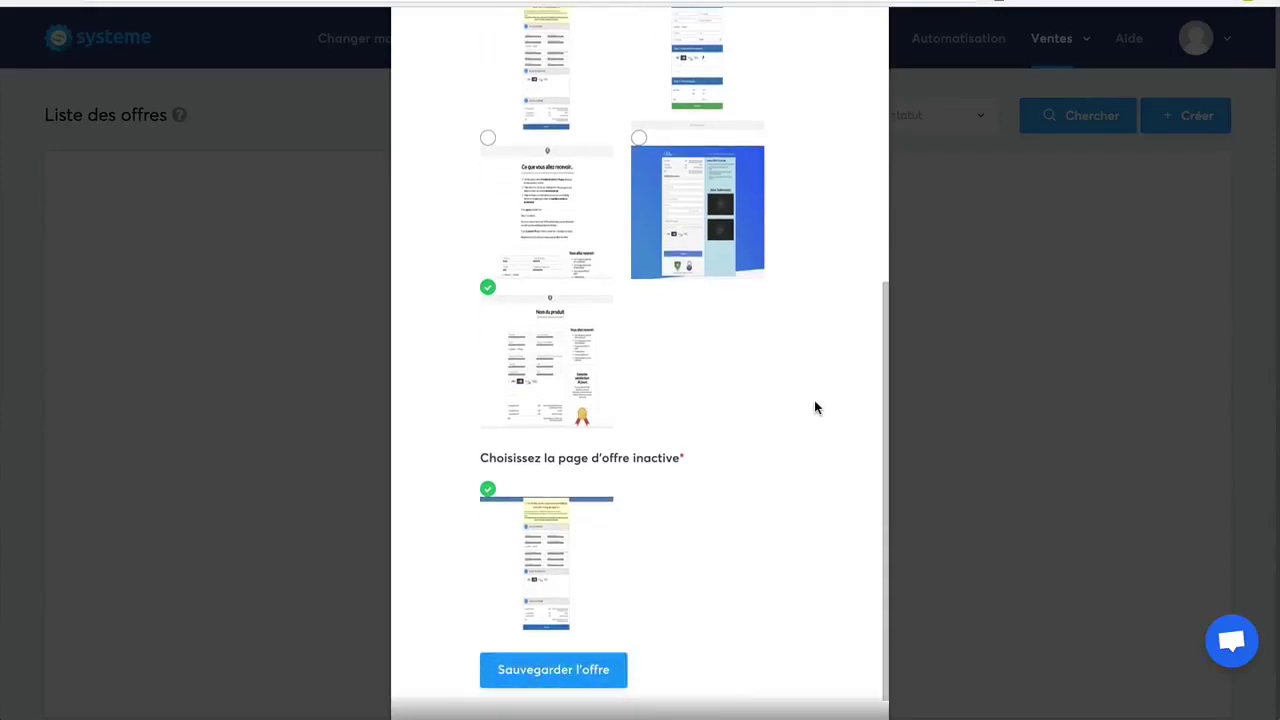
pyautogui.scroll(1, 814, 407)
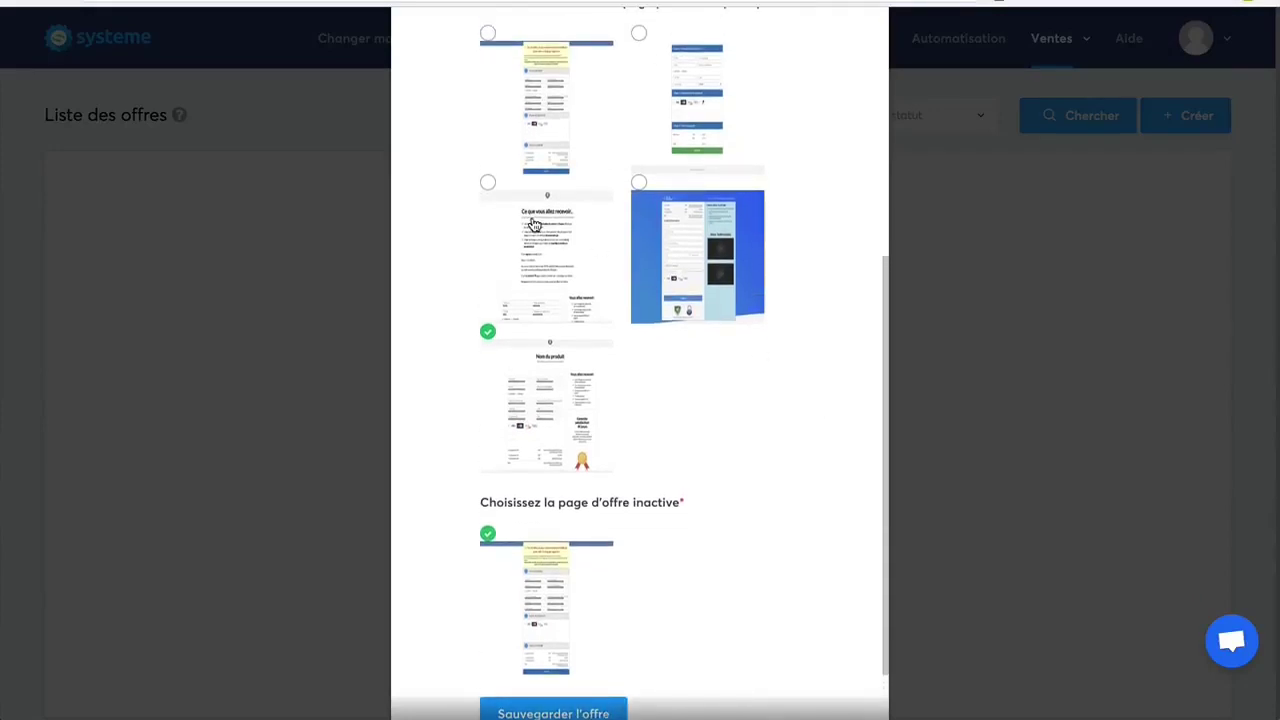
pyautogui.click(489, 185)
pyautogui.scroll(-2, 790, 525)
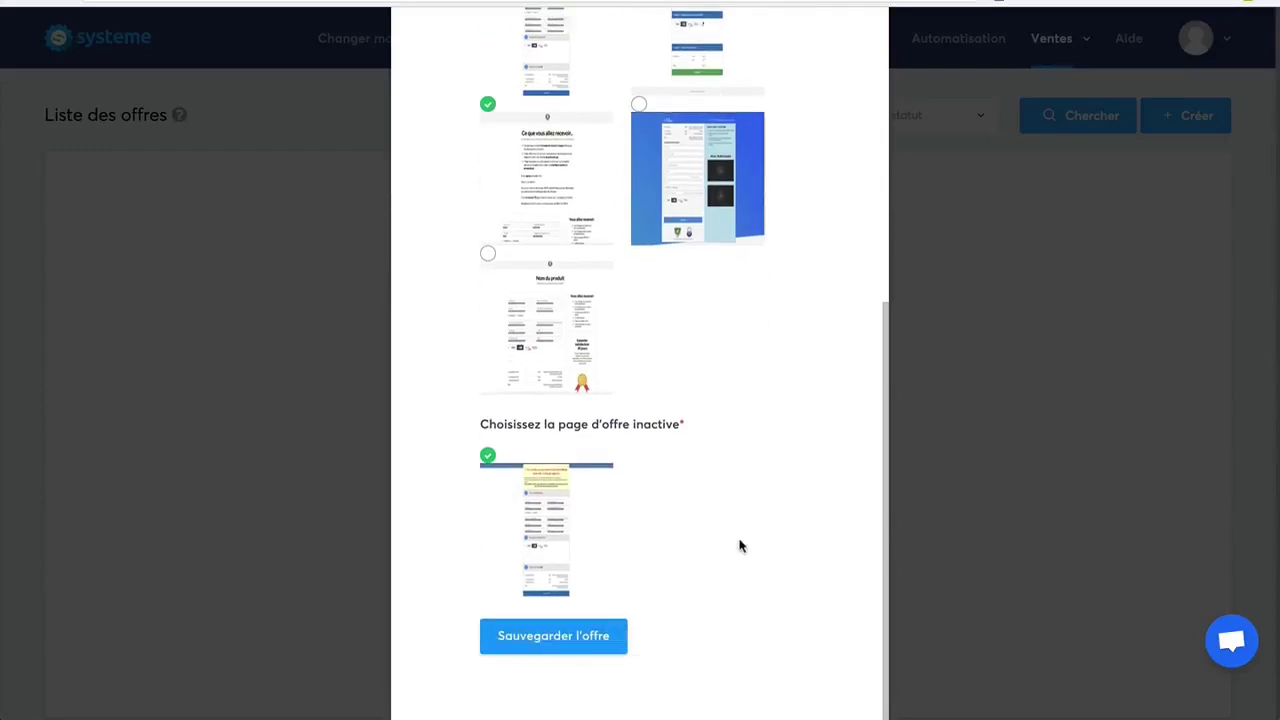
pyautogui.click(545, 632)
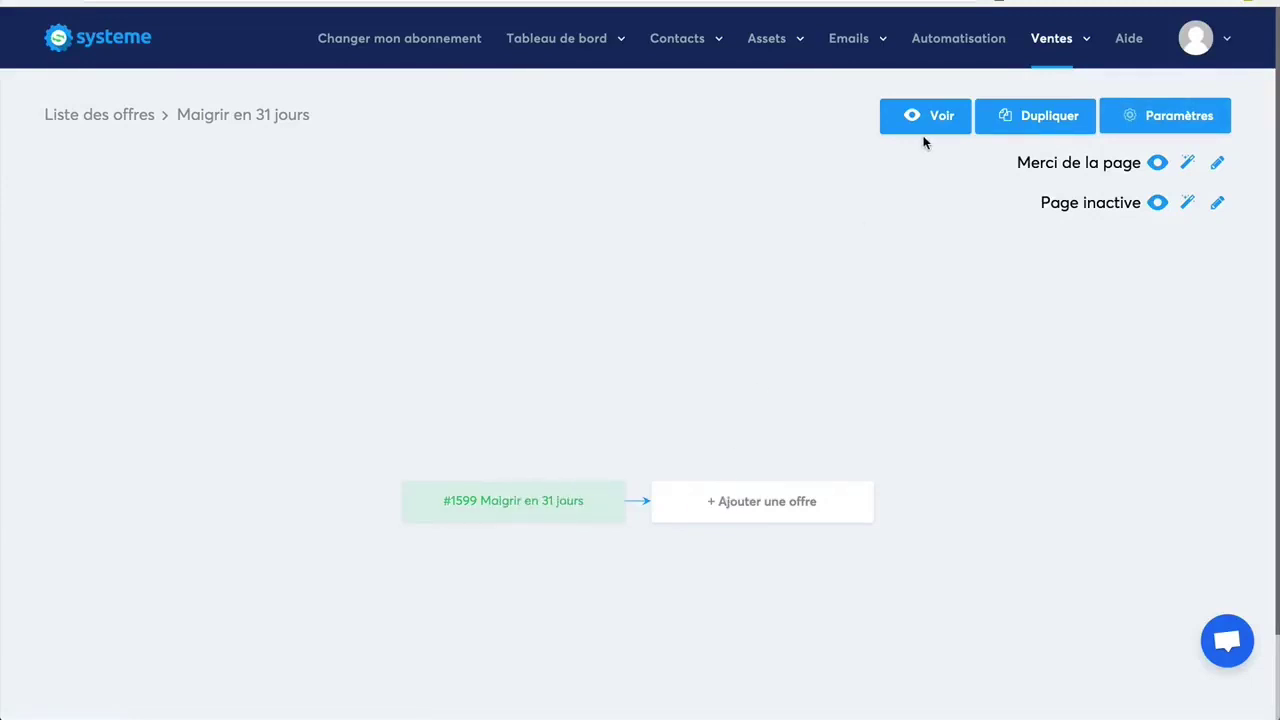
# Open the settings of the main offer "Maigrir en 31 jours" and review its affiliate commission and offer path.
pyautogui.click(506, 500)
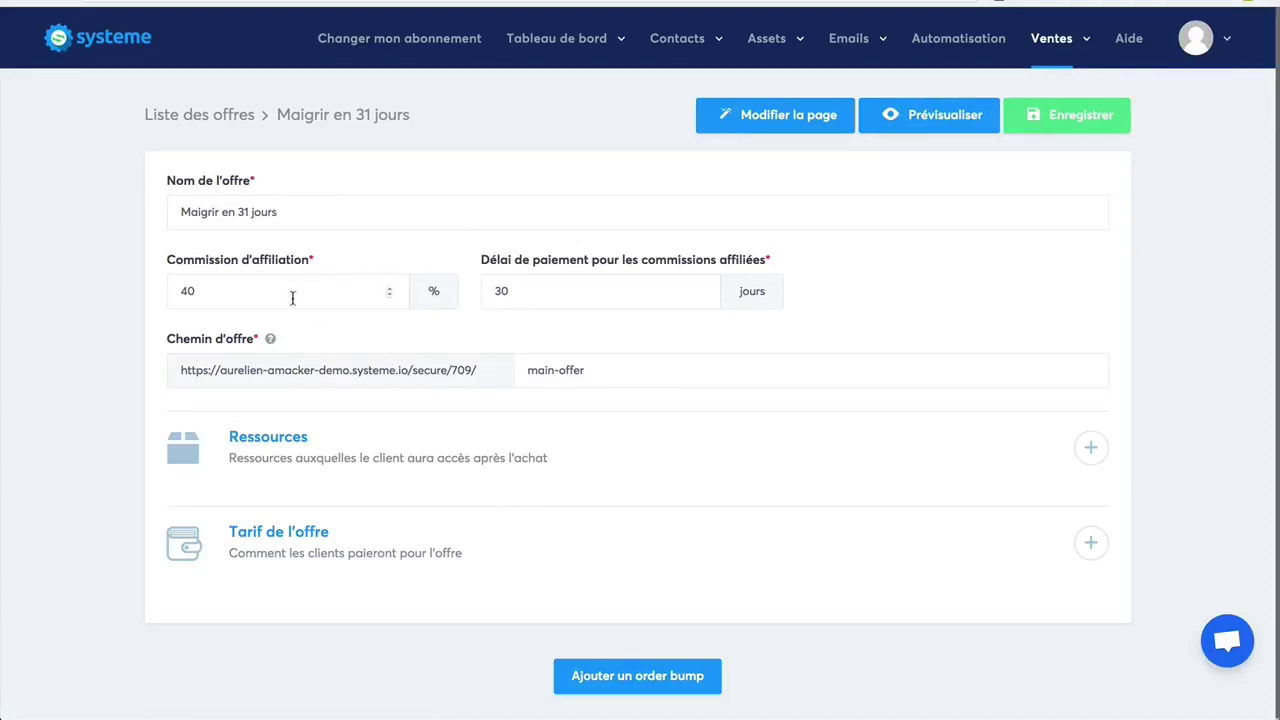
pyautogui.moveTo(200, 291); pyautogui.dragTo(158, 283)
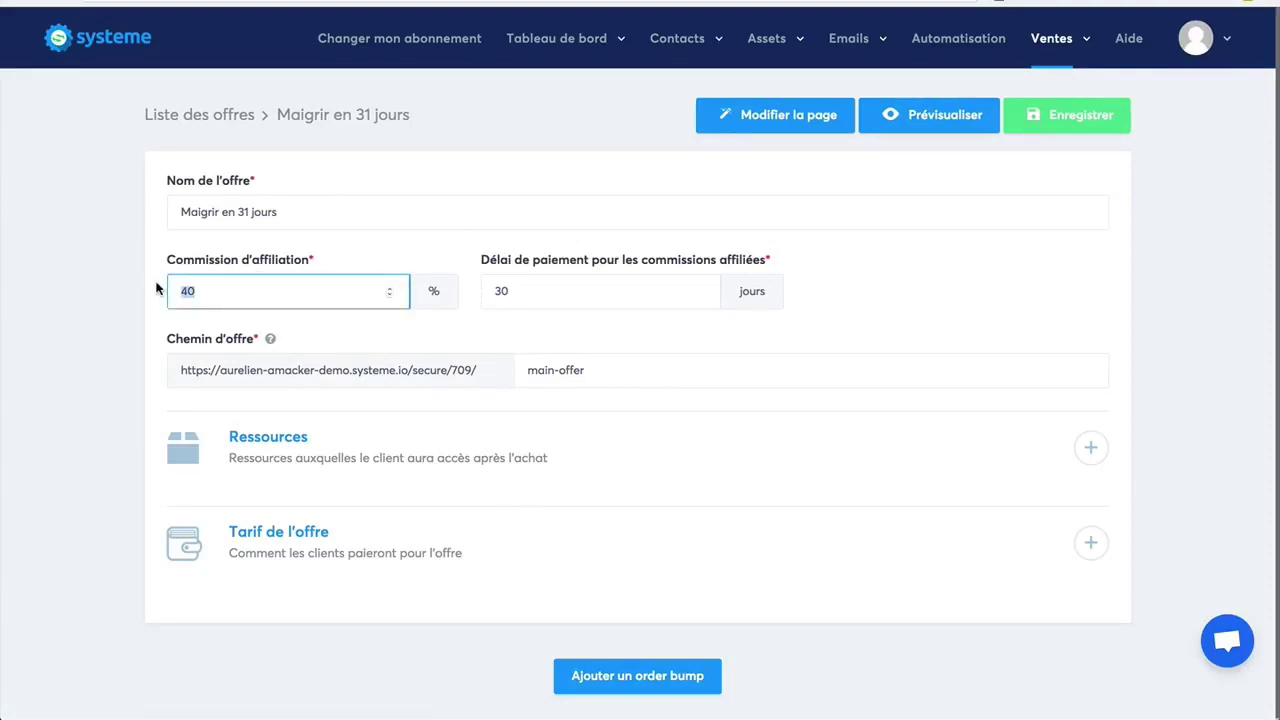
pyautogui.click(1142, 301)
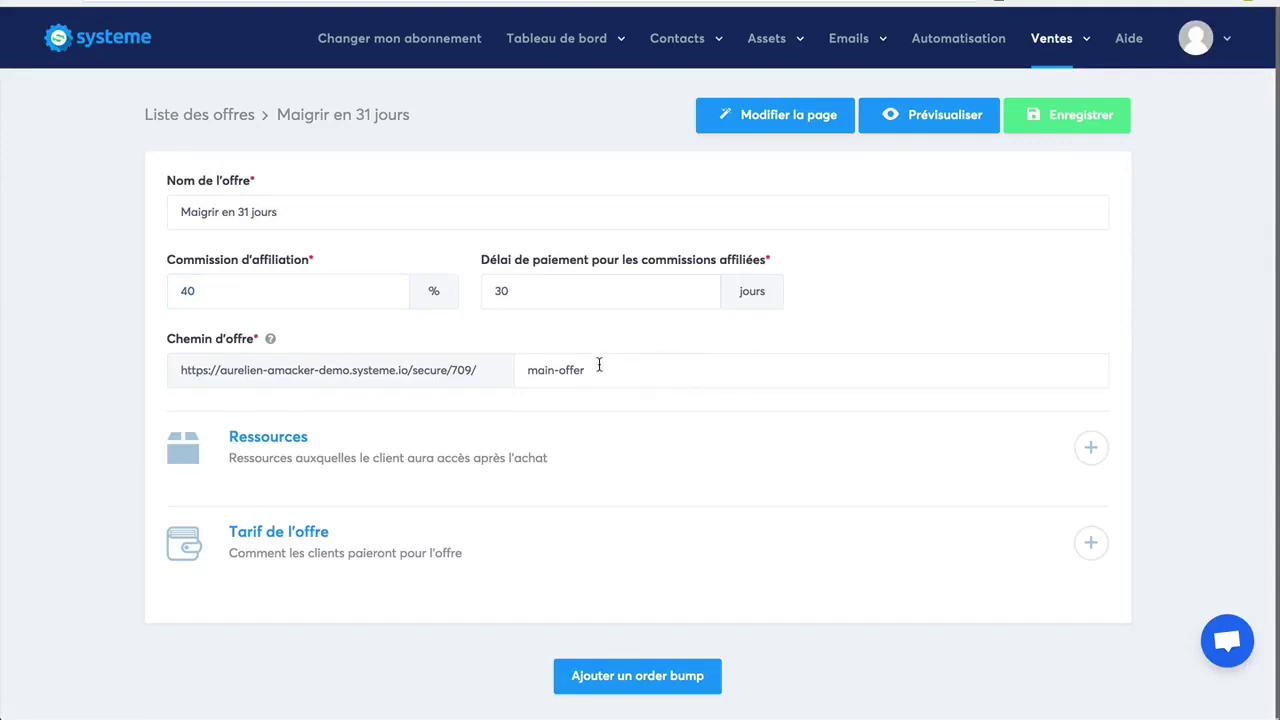
pyautogui.moveTo(599, 366); pyautogui.dragTo(504, 369)
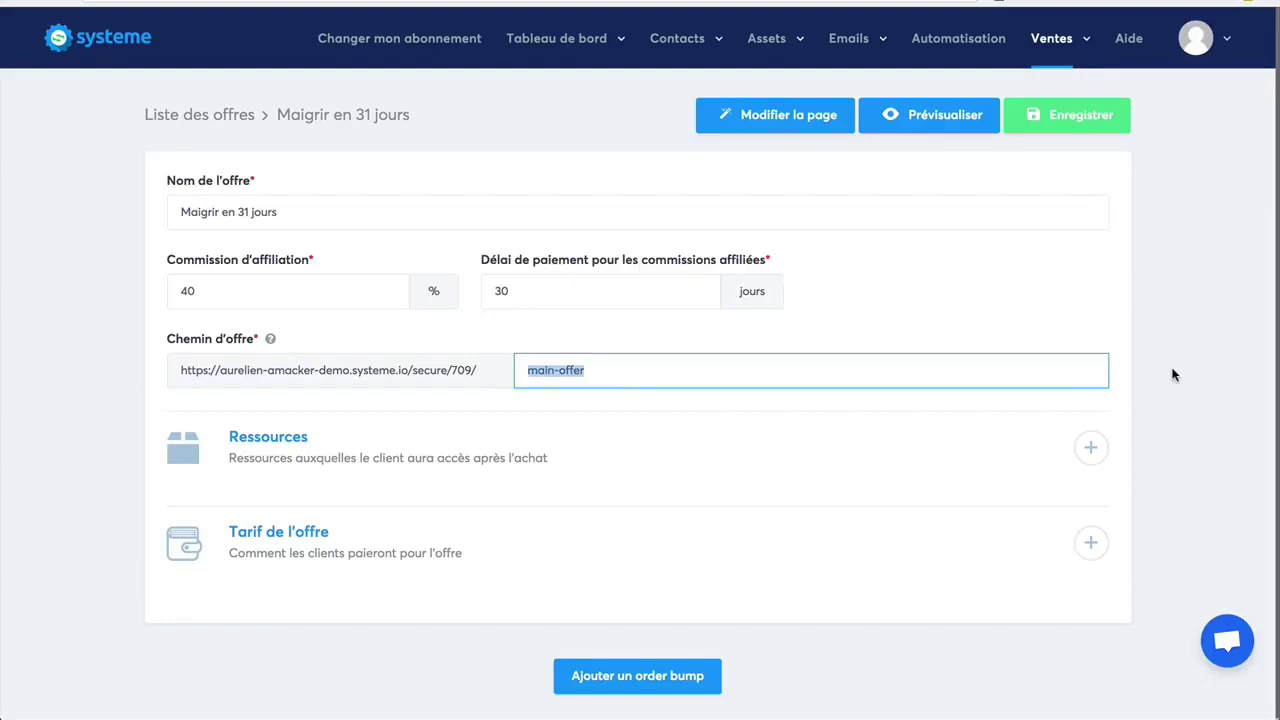
pyautogui.scroll(-1, 1174, 374)
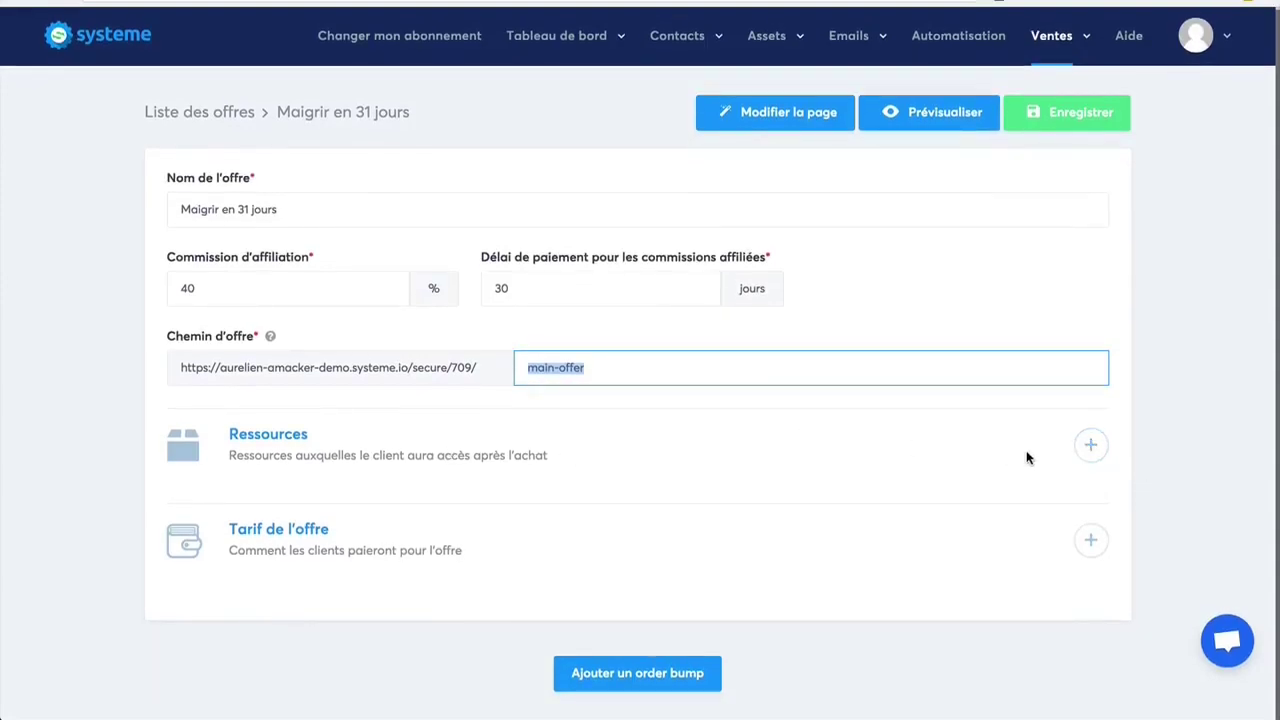
# Add a Formation resource to the offer, using the course "Maigrir en 31 jours" with "Accès total".
pyautogui.click(1090, 447)
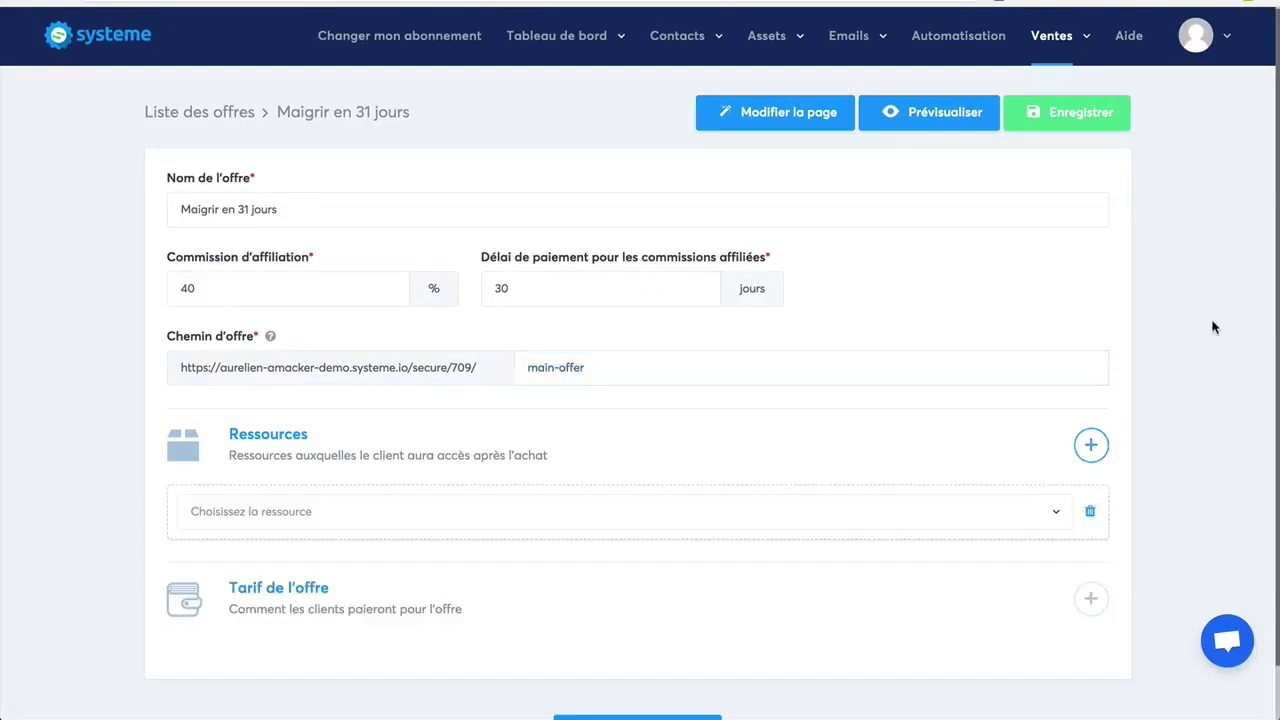
pyautogui.scroll(-1, 1209, 408)
pyautogui.click(1029, 455)
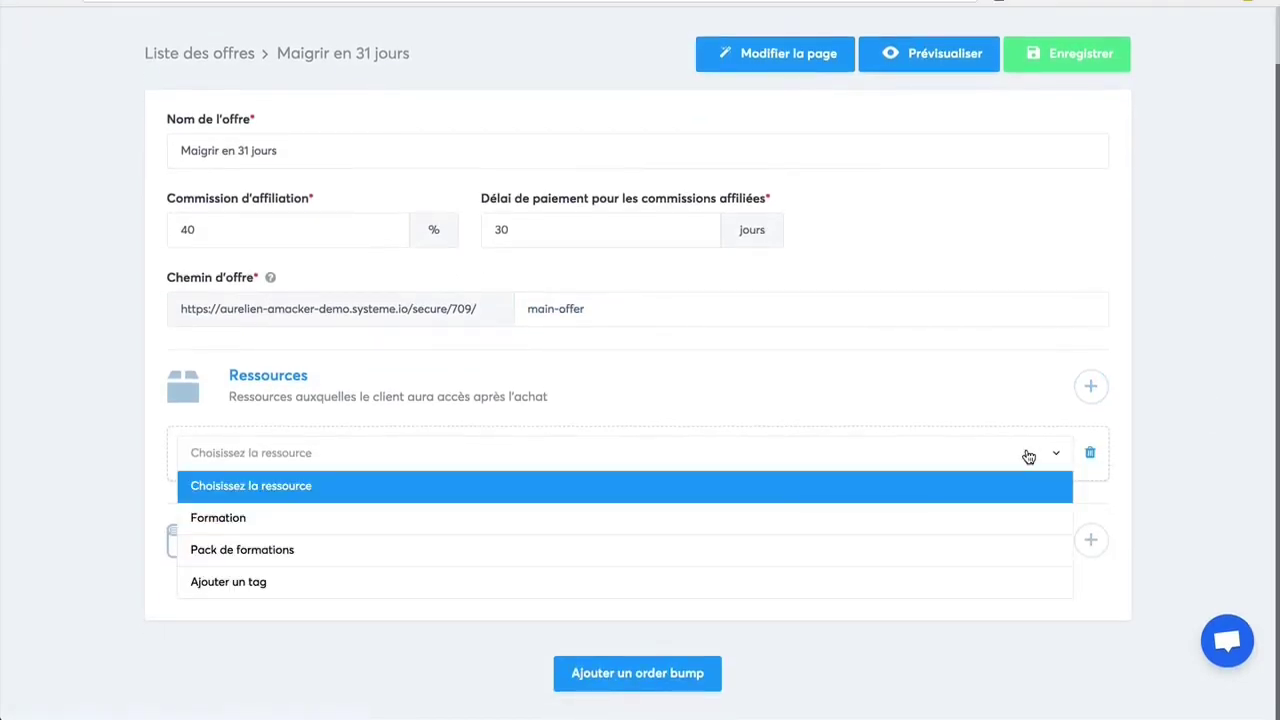
pyautogui.click(812, 519)
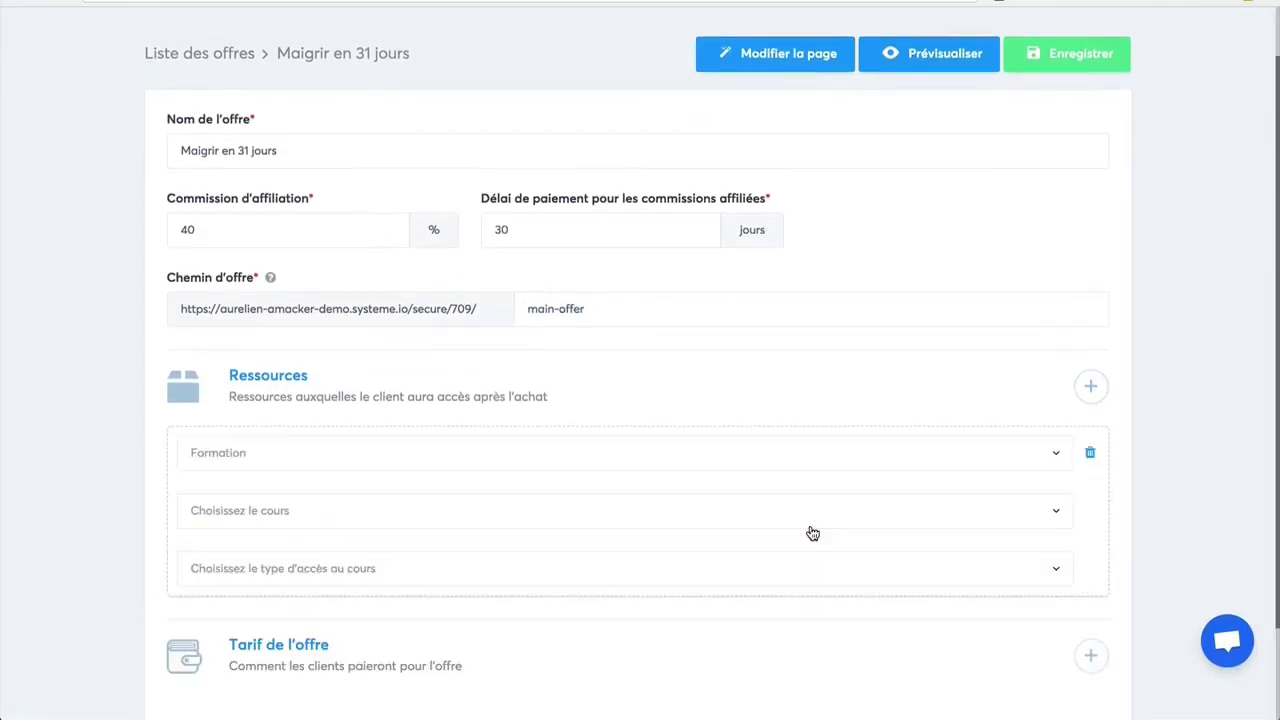
pyautogui.click(389, 517)
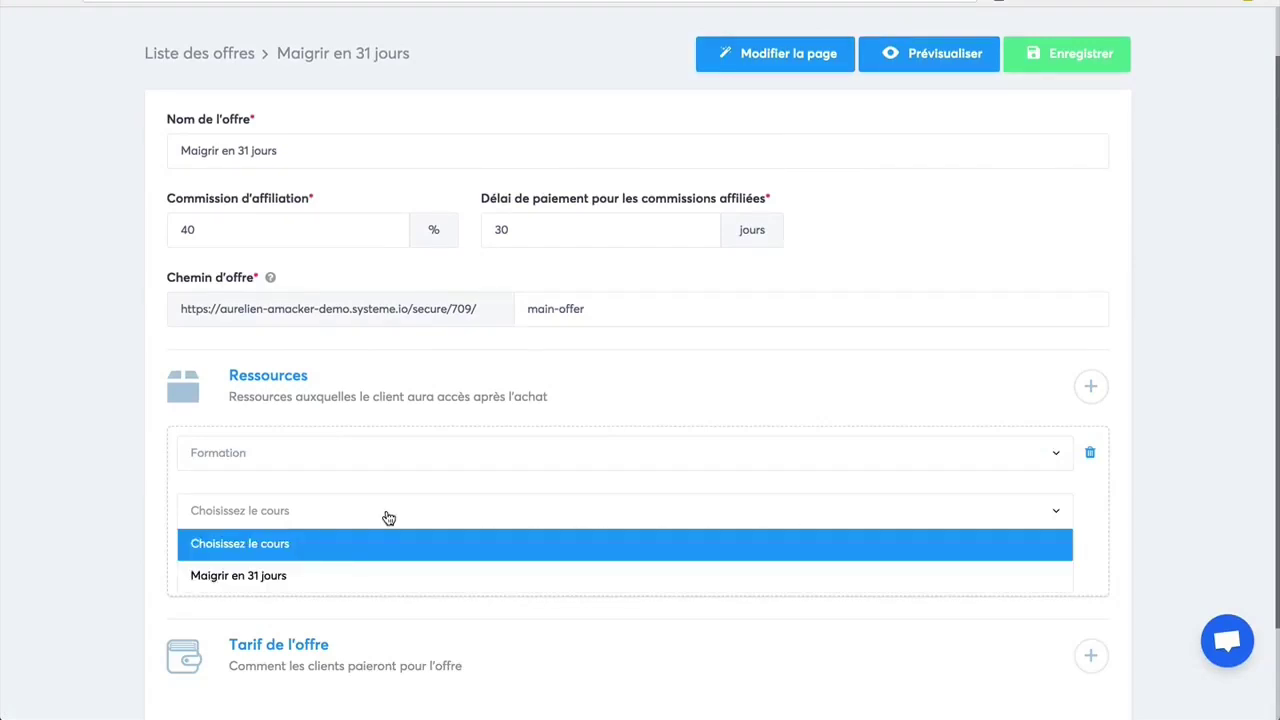
pyautogui.click(343, 574)
pyautogui.click(399, 571)
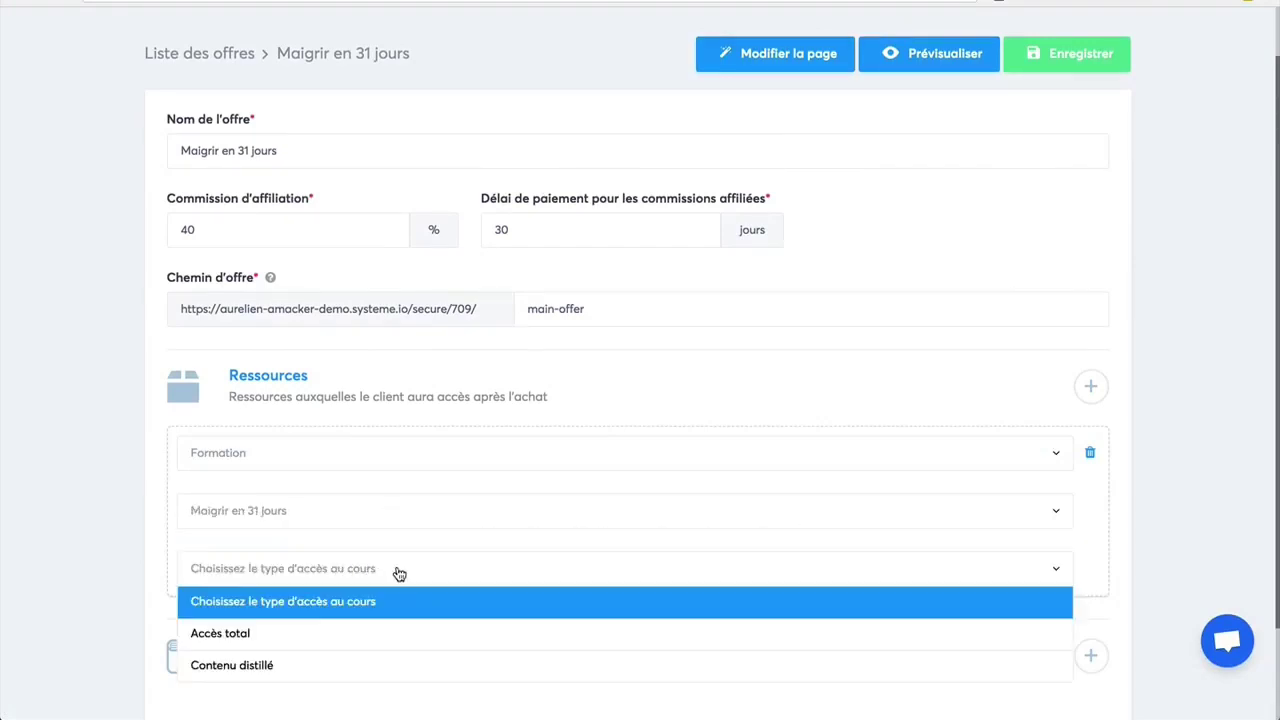
pyautogui.click(283, 636)
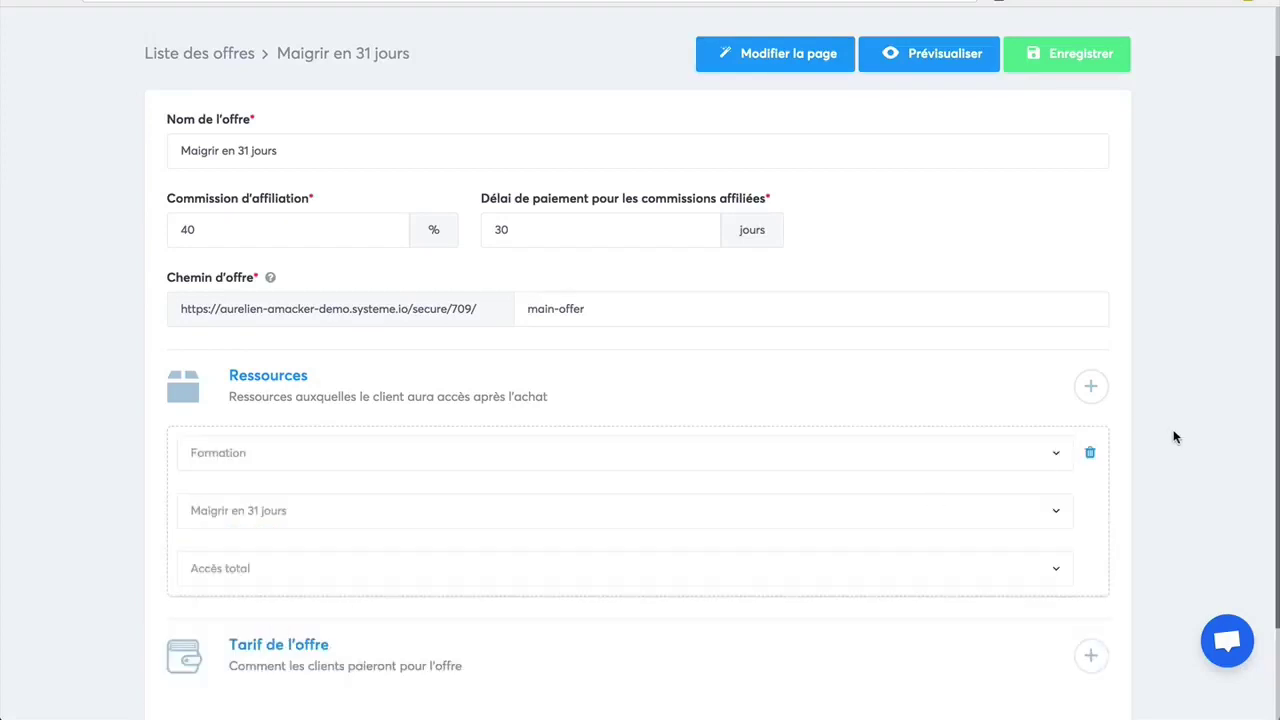
# Start adding a price to the offer and choose to create a new one instead of an existing price.
pyautogui.scroll(-1, 1178, 445)
pyautogui.scroll(-1, 1176, 453)
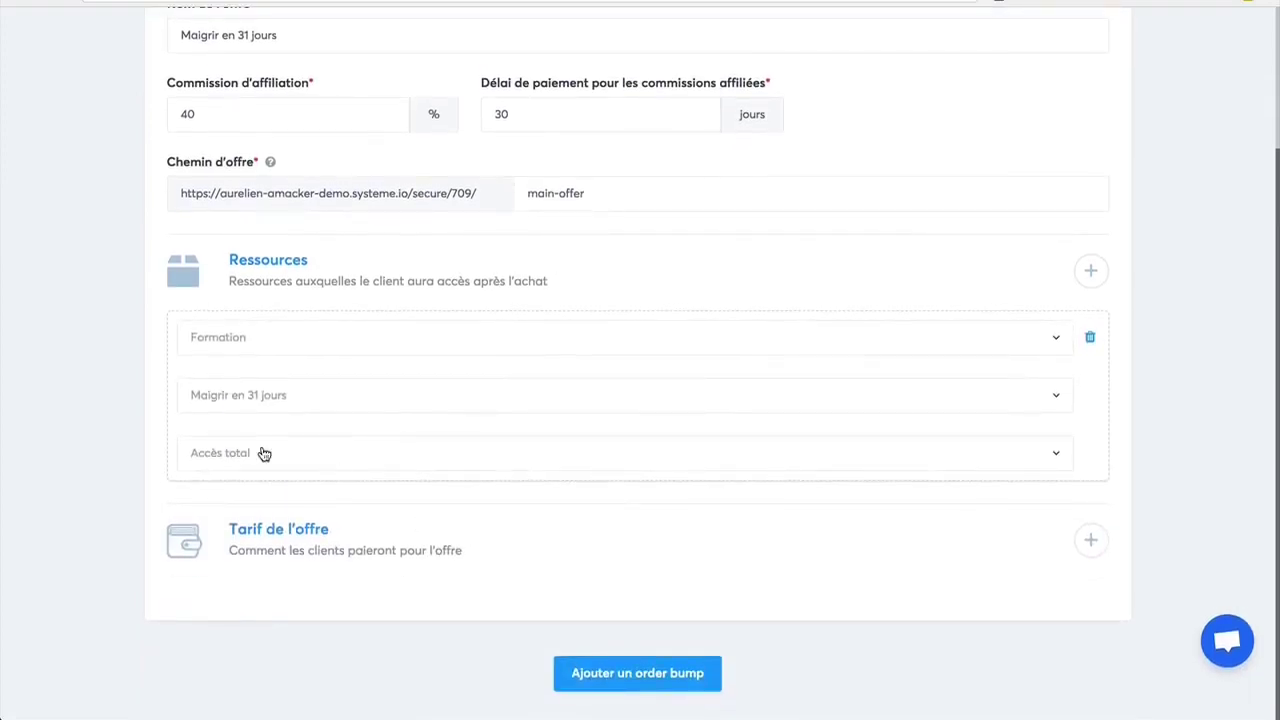
pyautogui.click(1091, 541)
pyautogui.click(453, 318)
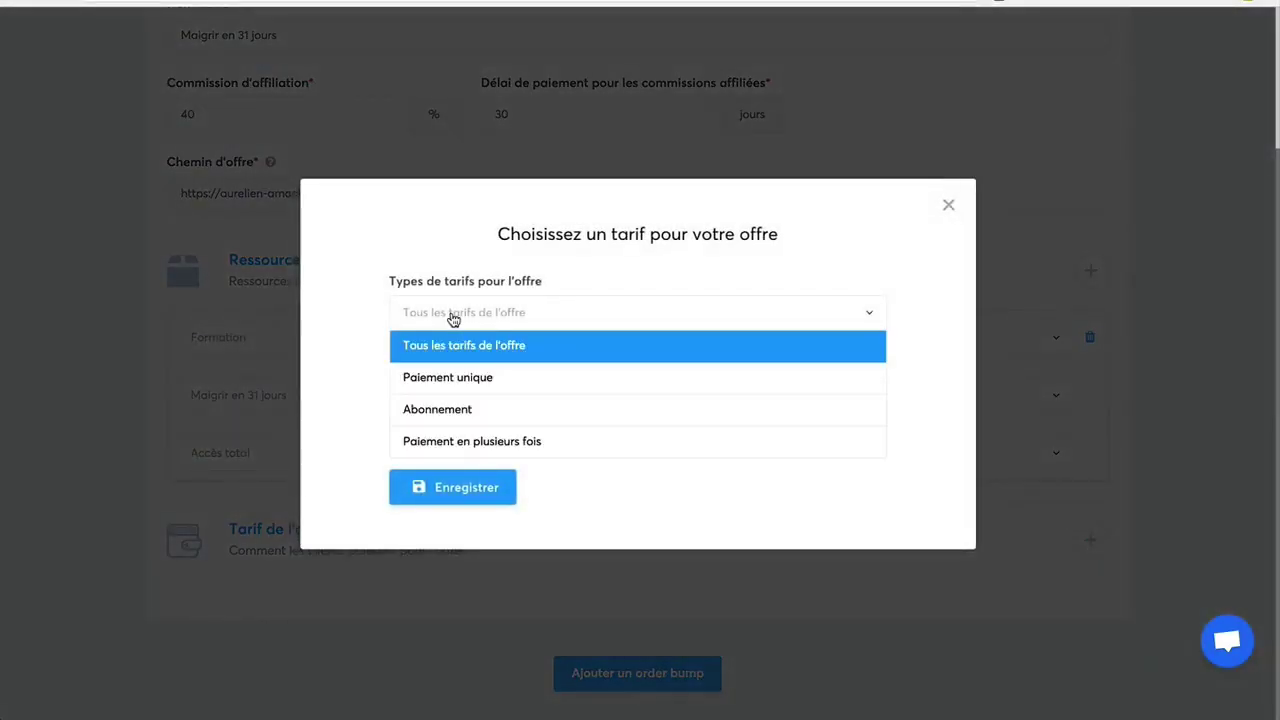
pyautogui.click(356, 360)
pyautogui.click(751, 442)
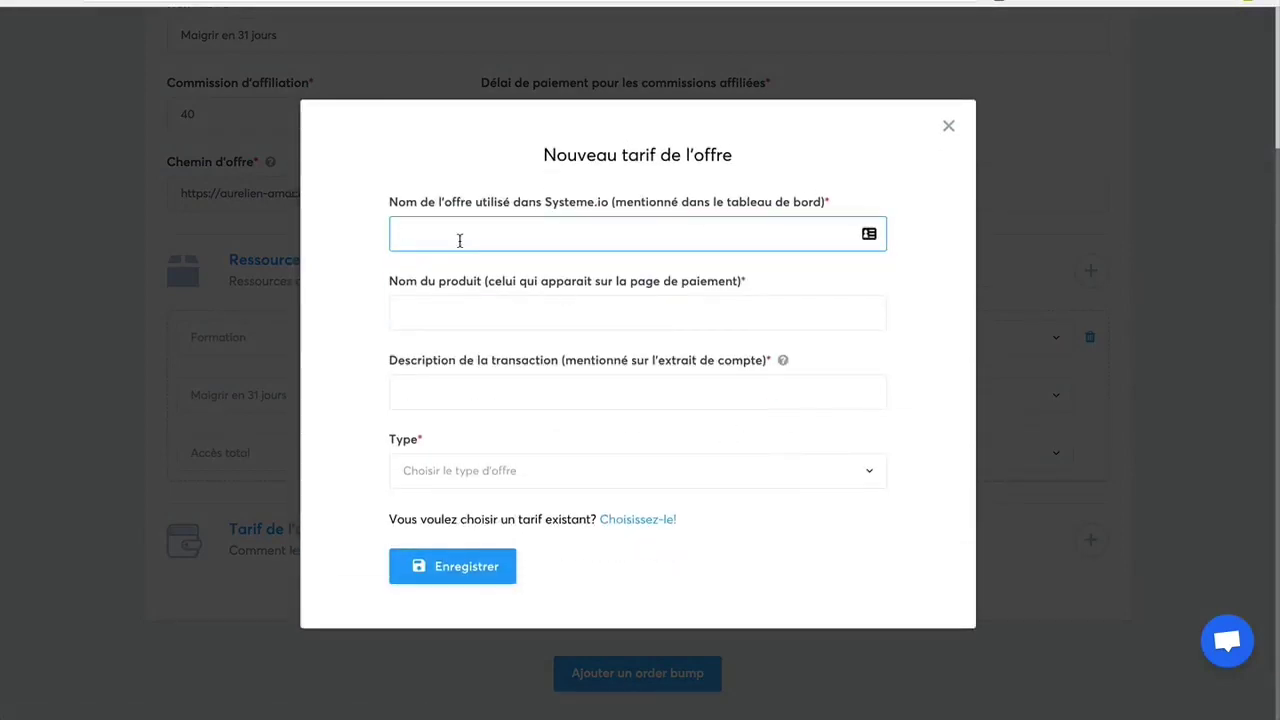
# Enter "Maigrir en 31 jours" as the new price's offer name, product name and transaction description.
pyautogui.write('Maigrir en 31 jours')
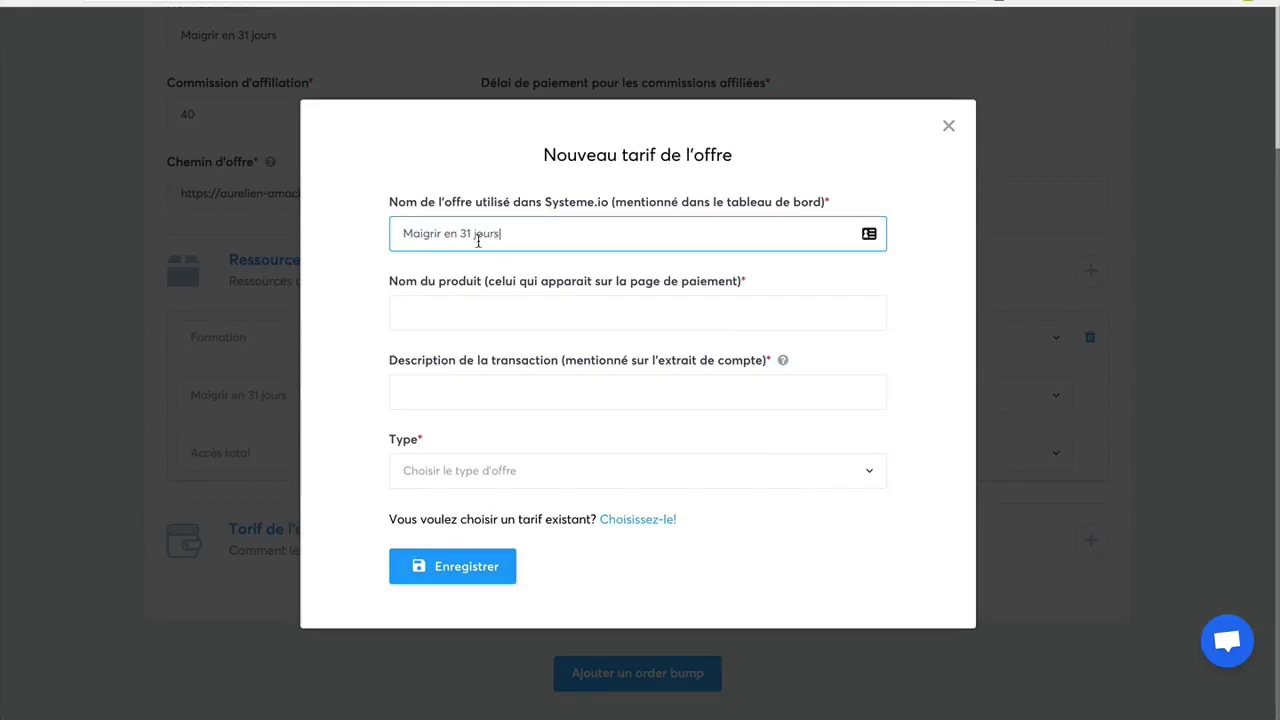
pyautogui.moveTo(523, 234); pyautogui.dragTo(350, 240)
pyautogui.hotkey('ctrl', 'c')
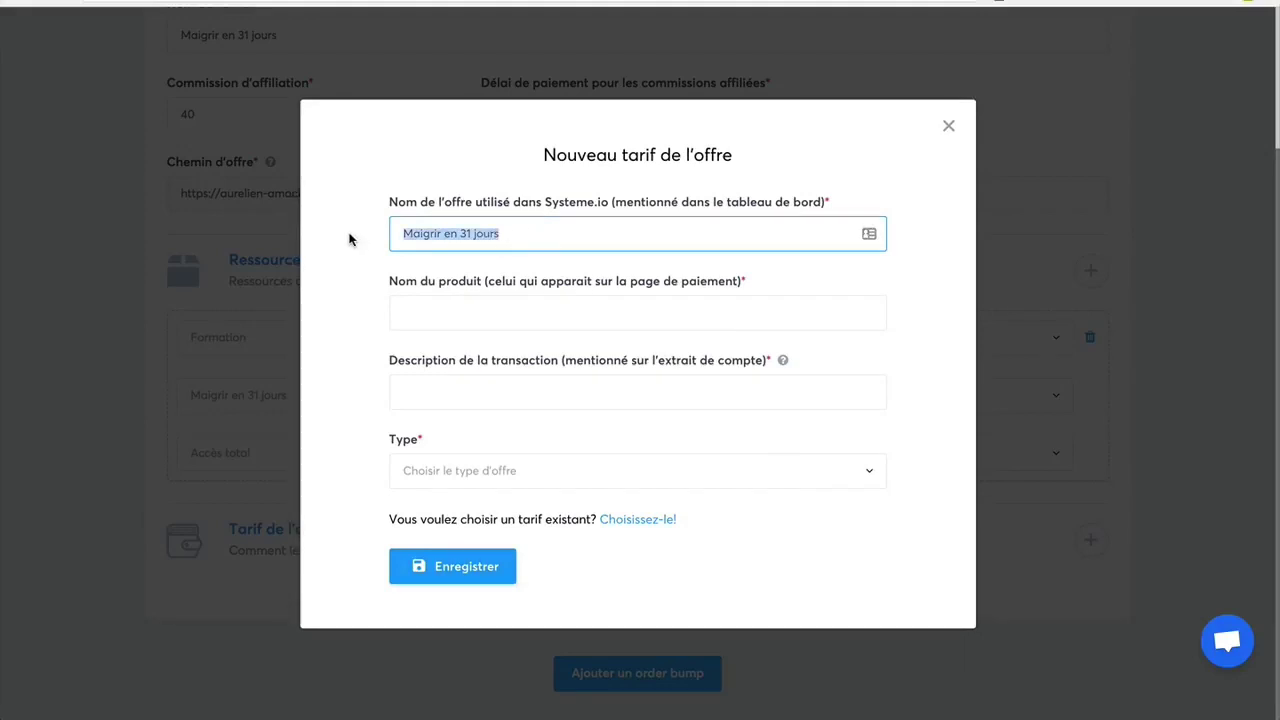
pyautogui.click(444, 306)
pyautogui.hotkey('ctrl', 'v')
pyautogui.click(440, 392)
pyautogui.hotkey('ctrl', 'v')
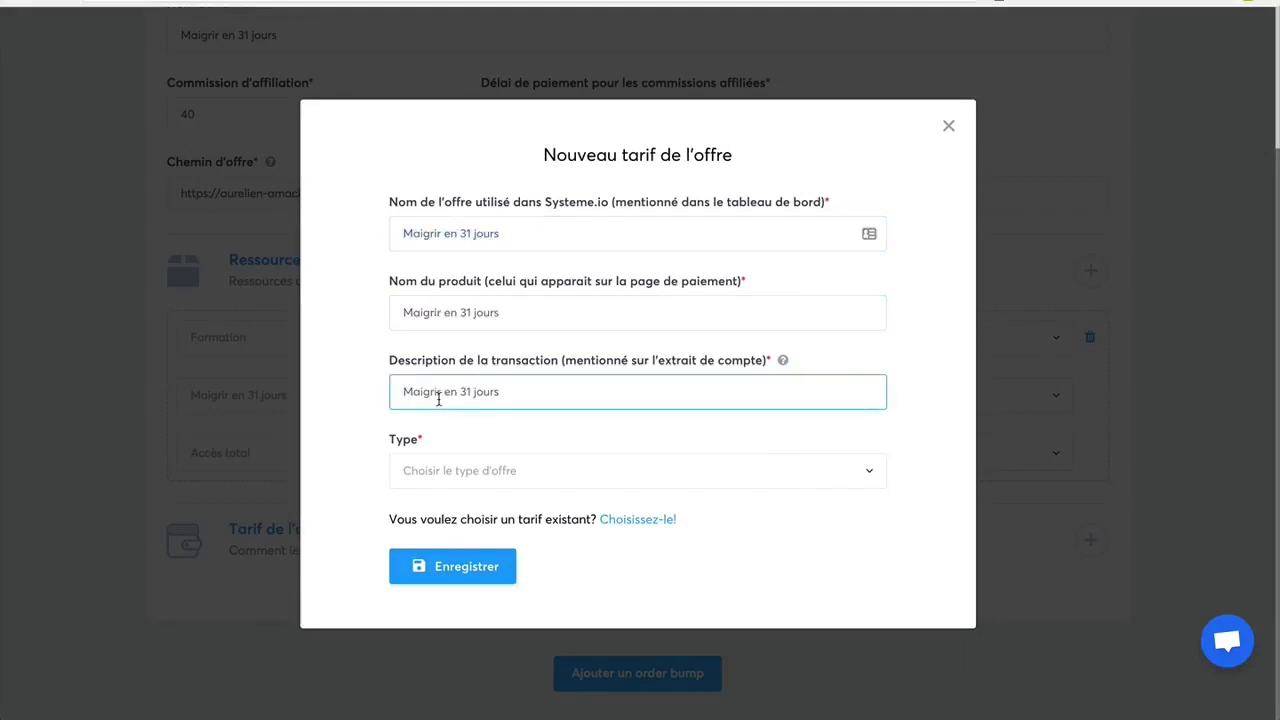
# Set the type of the new price to "Paiement unique".
pyautogui.click(451, 471)
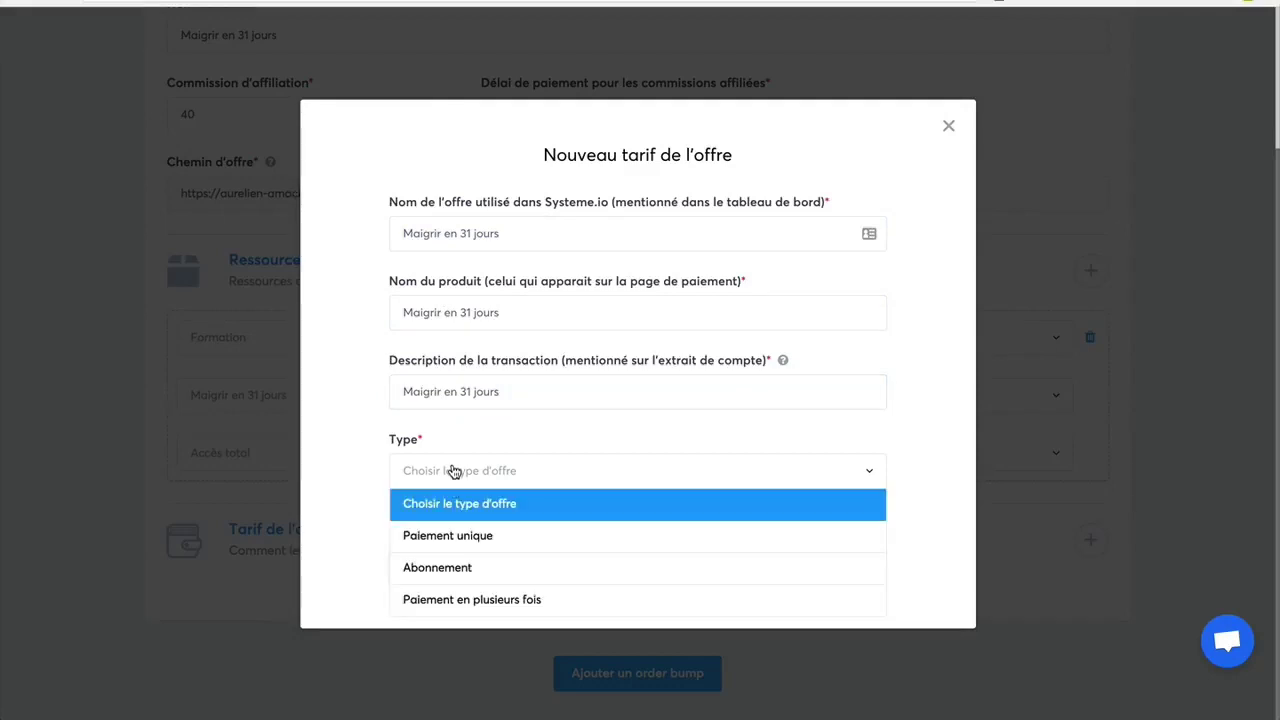
pyautogui.click(449, 535)
pyautogui.click(445, 511)
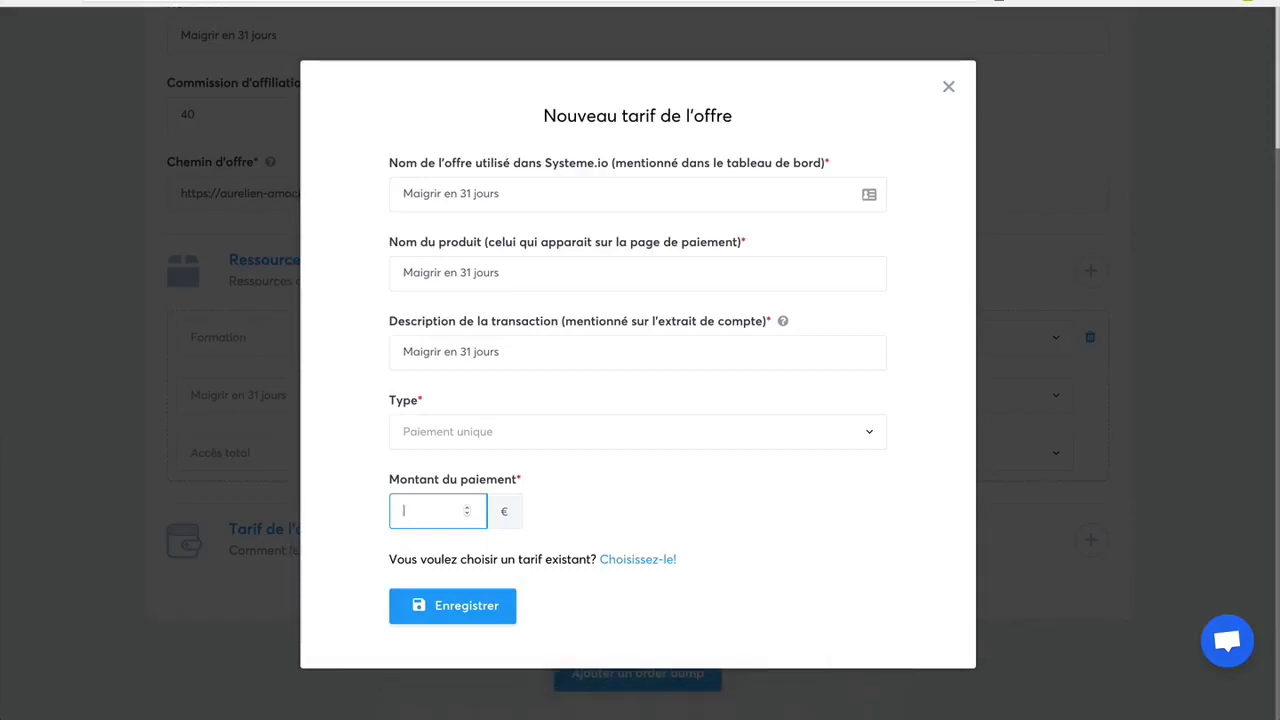
# Switch to the Calculator app, compute 97 divided by 1.2, and return to the payment amount of the new price.
pyautogui.press('super+space')
pyautogui.write('calc')
pyautogui.press('Return')
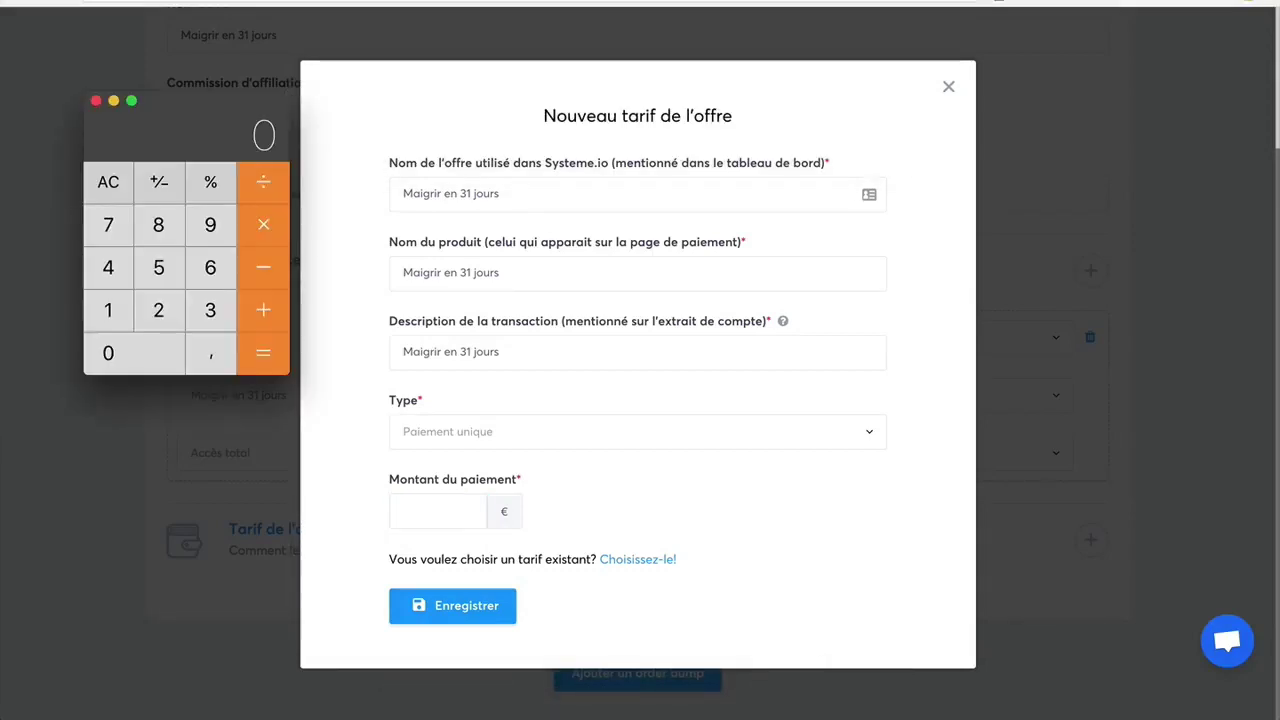
pyautogui.click(205, 228)
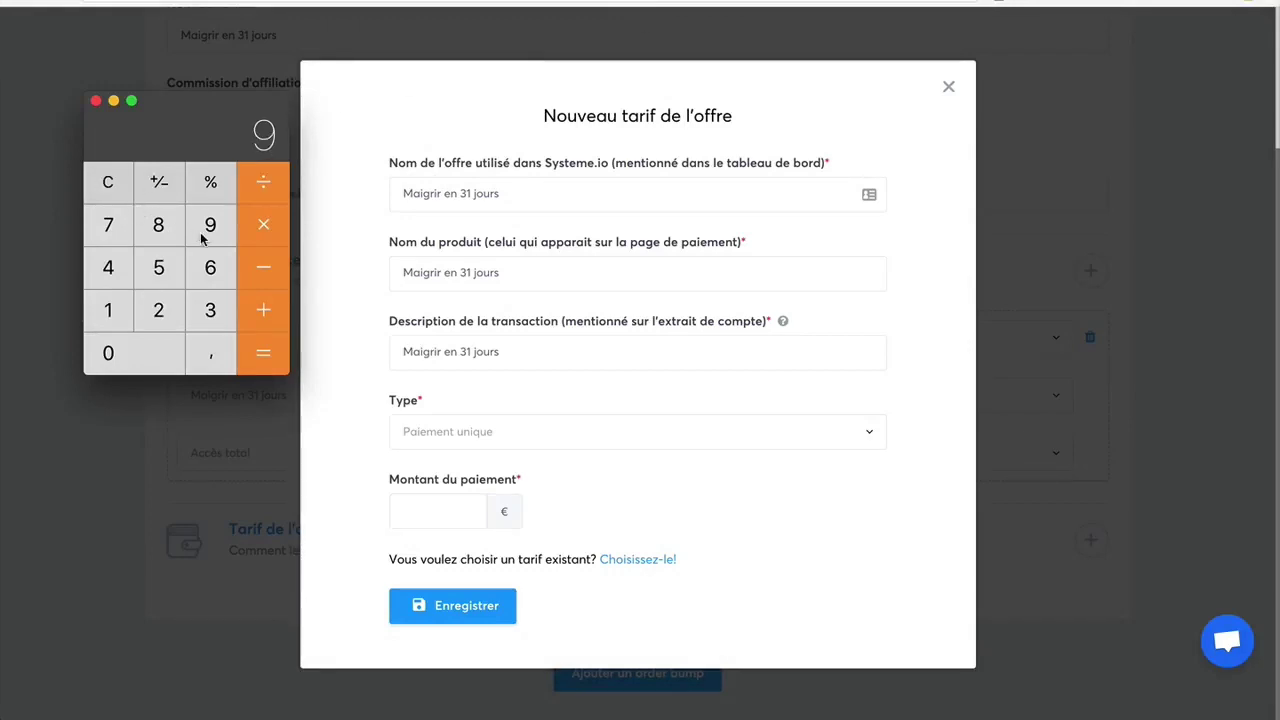
pyautogui.click(108, 228)
pyautogui.click(108, 310)
pyautogui.click(206, 350)
pyautogui.click(158, 320)
pyautogui.click(265, 362)
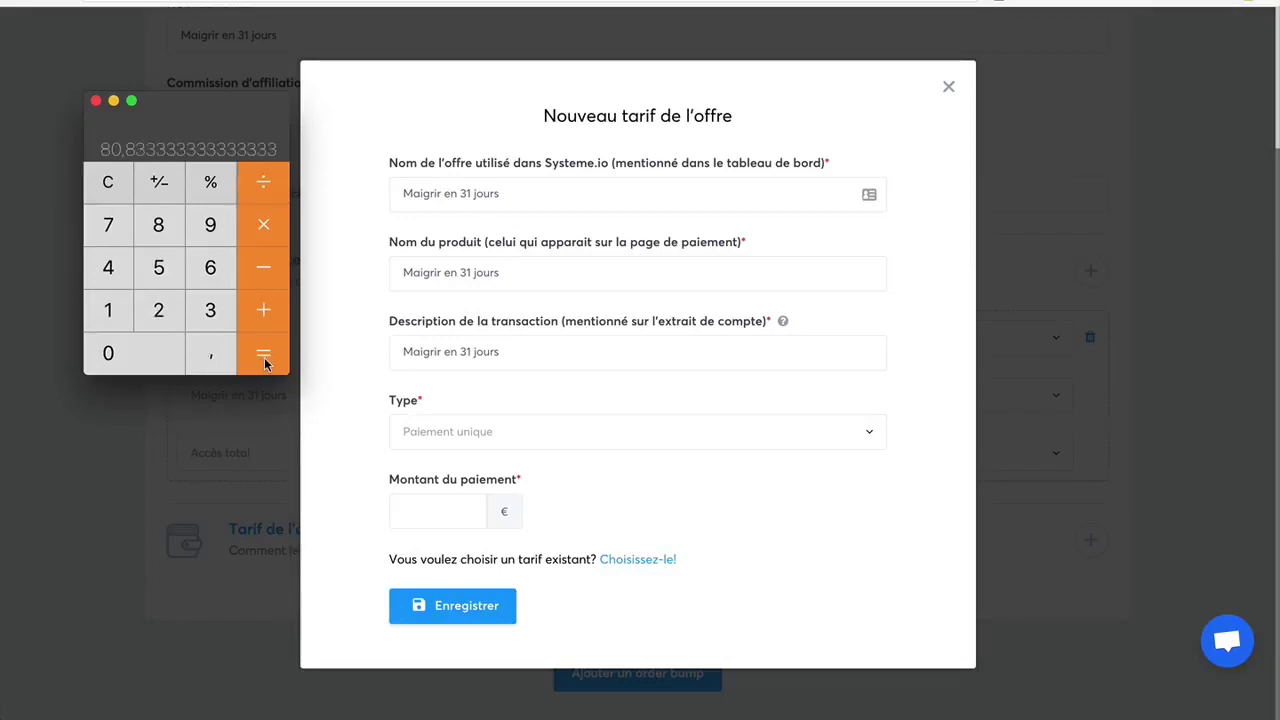
pyautogui.click(410, 511)
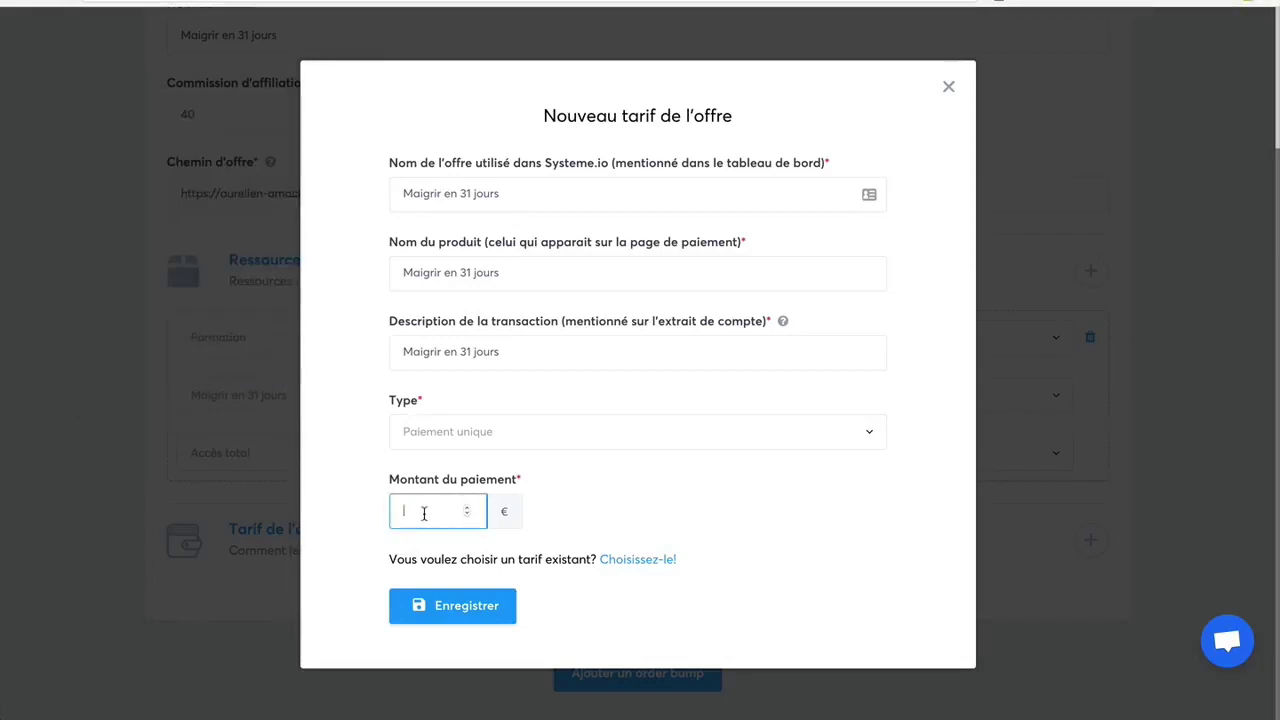
# Set the new price's payment amount to 80.83 €, save the price and save the offer.
pyautogui.write('80.83')
pyautogui.click(453, 600)
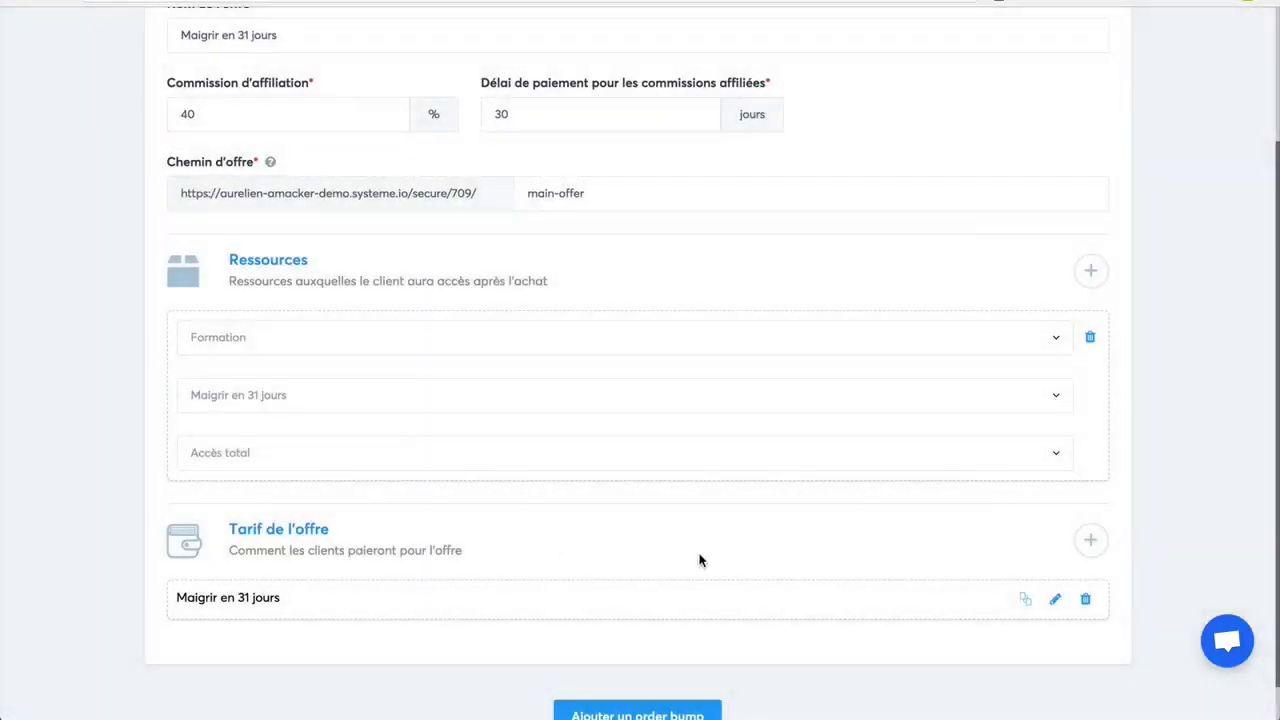
pyautogui.scroll(-1, 1170, 521)
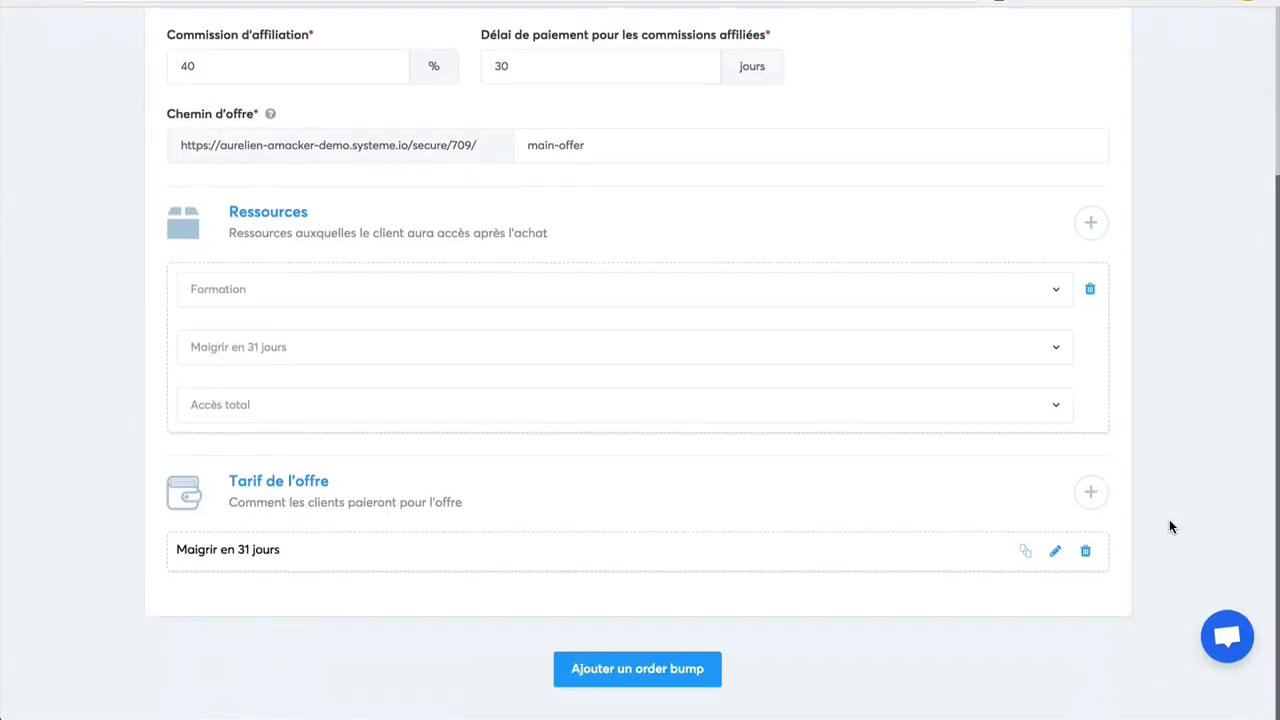
pyautogui.scroll(2, 1240, 407)
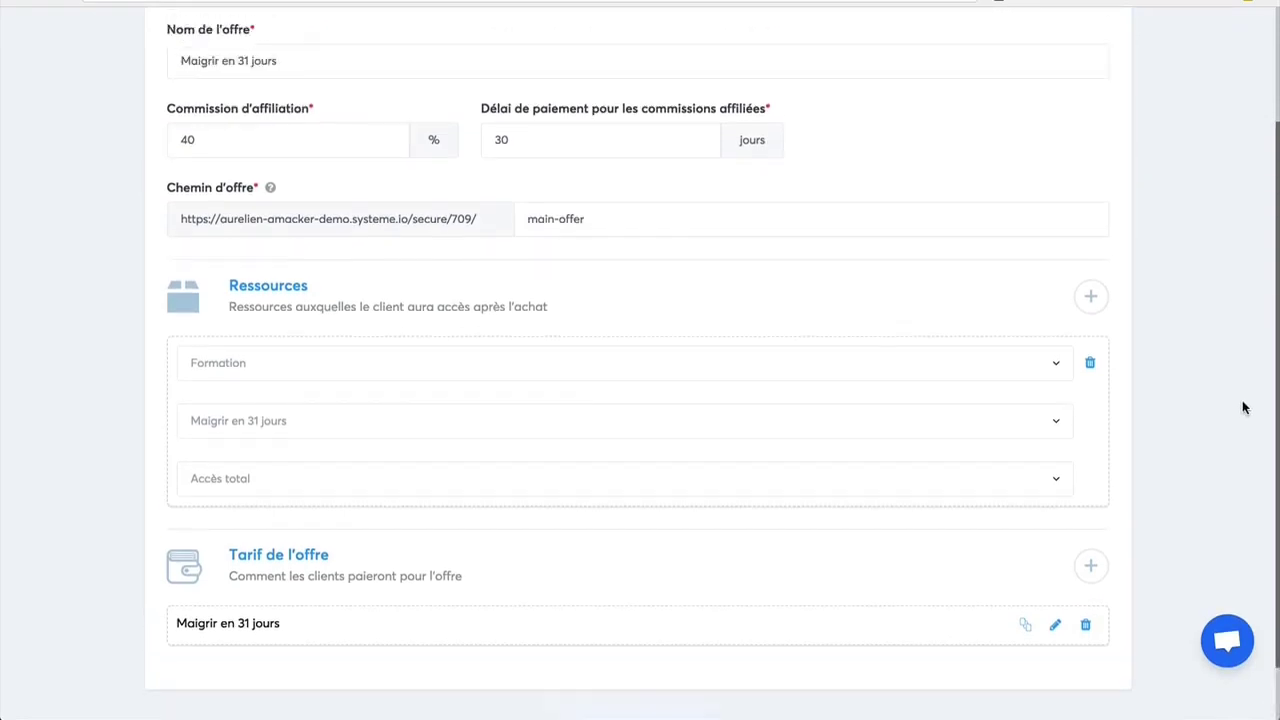
pyautogui.scroll(3, 1243, 407)
pyautogui.click(1054, 114)
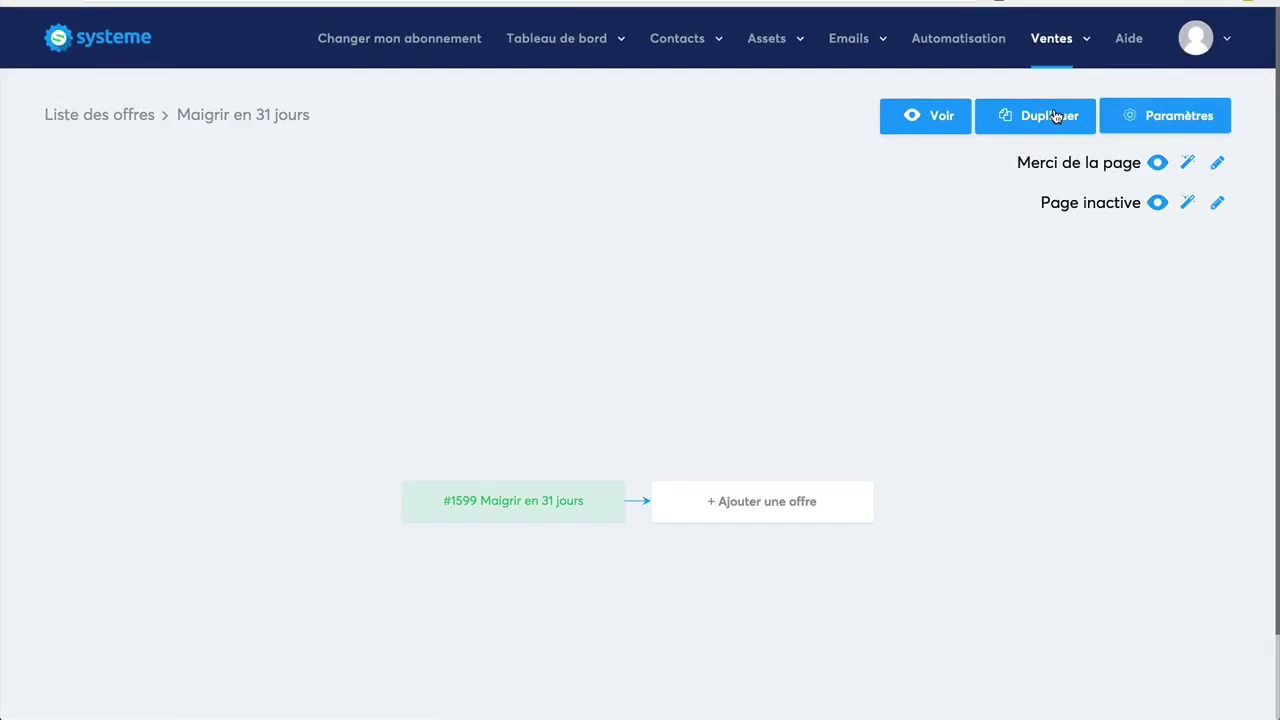
# View the offer's order page and examine its form fields, card payment section and price summary.
pyautogui.click(905, 122)
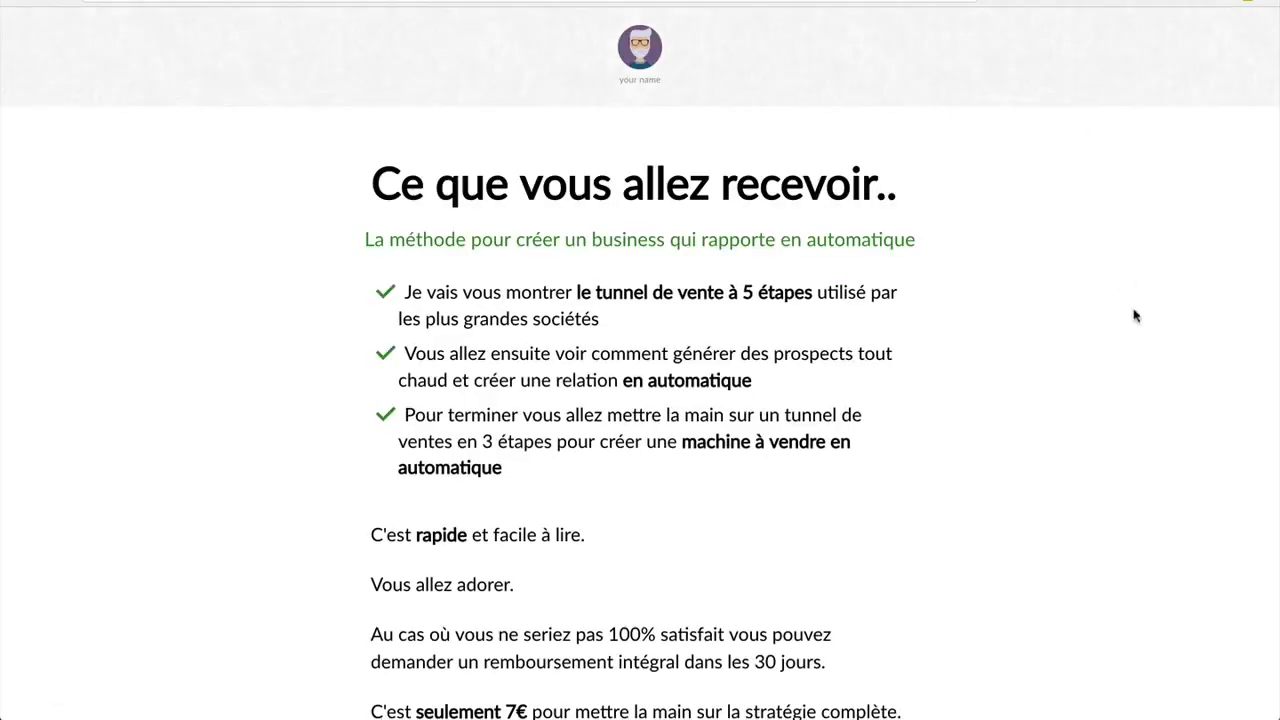
pyautogui.scroll(-10, 1135, 316)
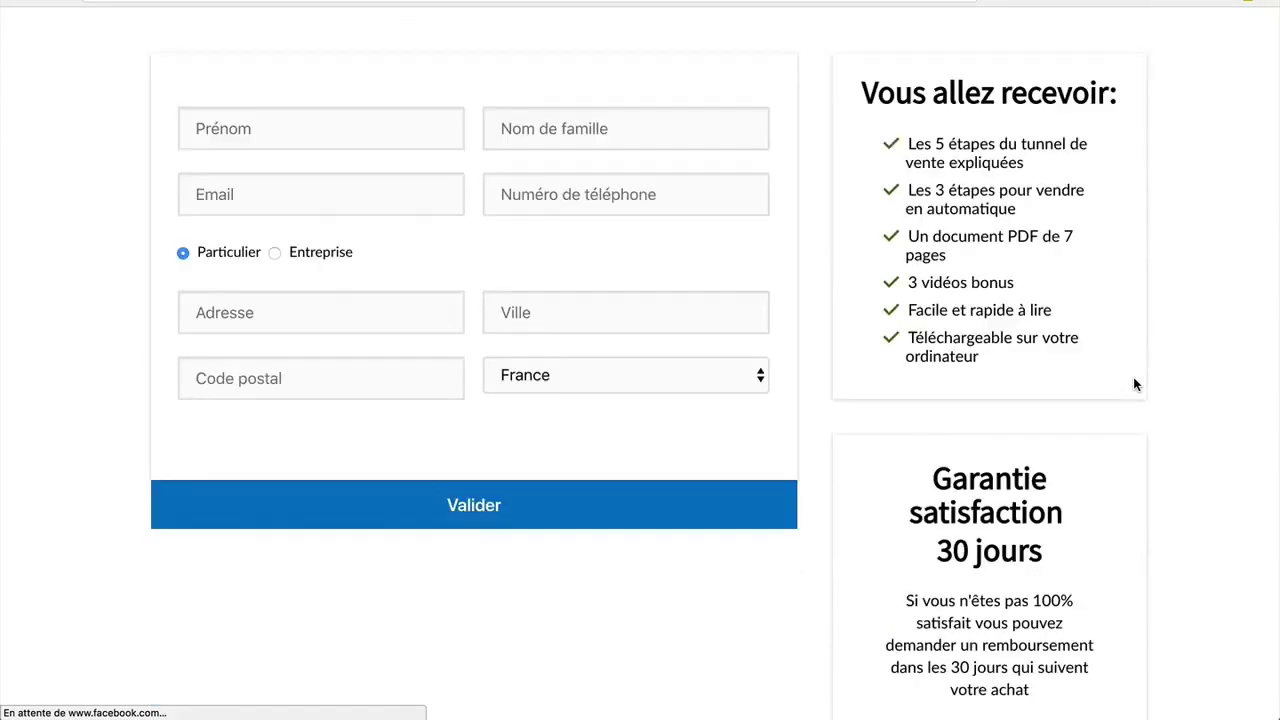
pyautogui.scroll(-1, 1135, 384)
pyautogui.scroll(3, 1135, 385)
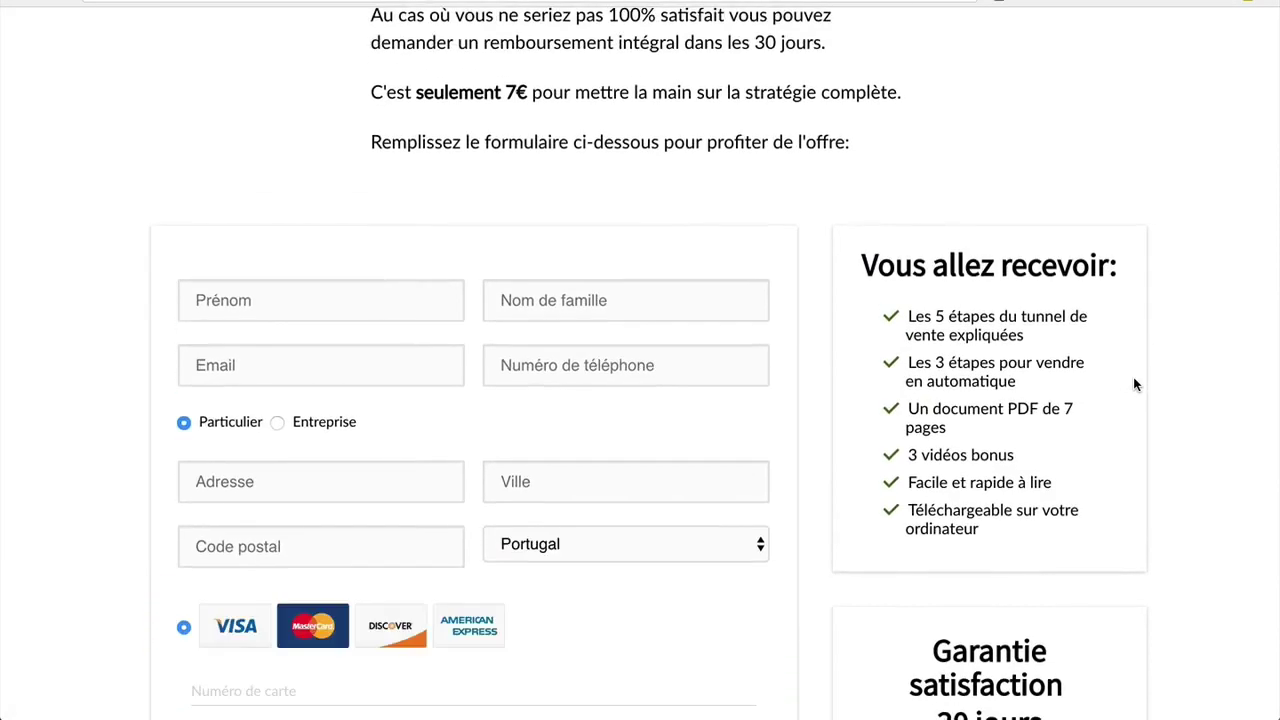
pyautogui.scroll(-3, 1135, 385)
pyautogui.scroll(-2, 1135, 384)
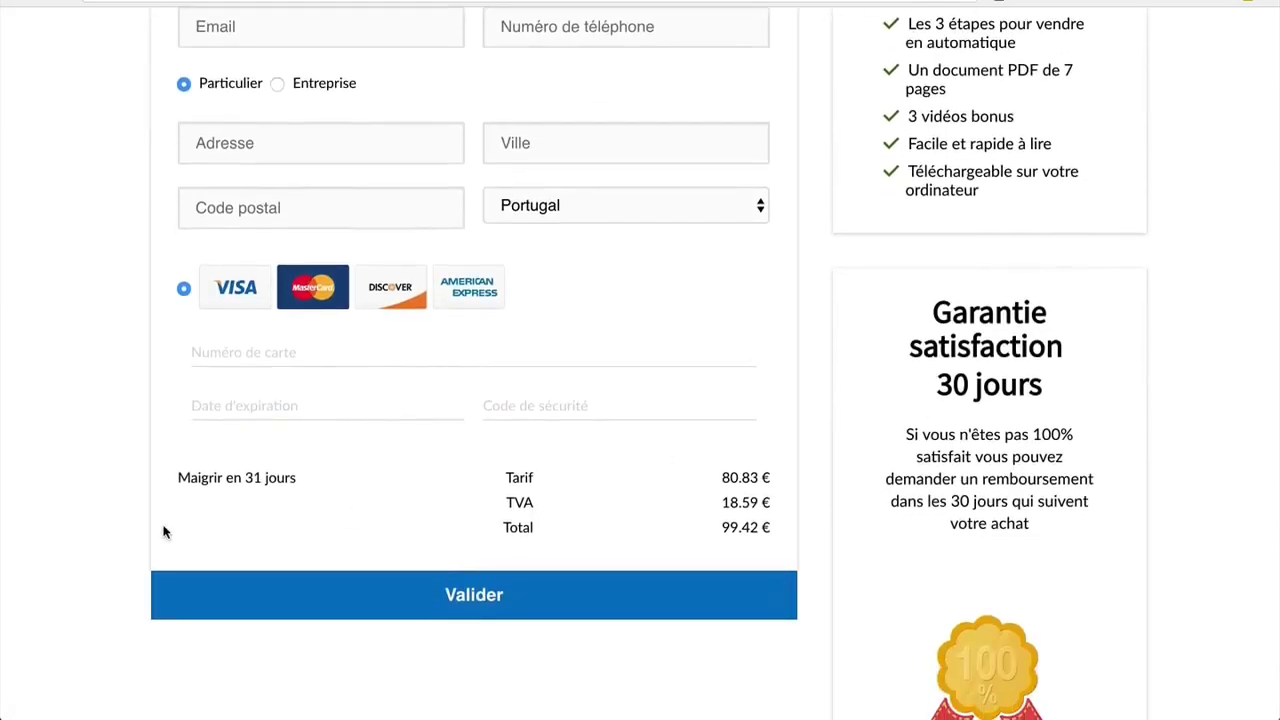
# Choose France as the country in the order form to check the price with VAT, and return to the offer overview.
pyautogui.click(747, 207)
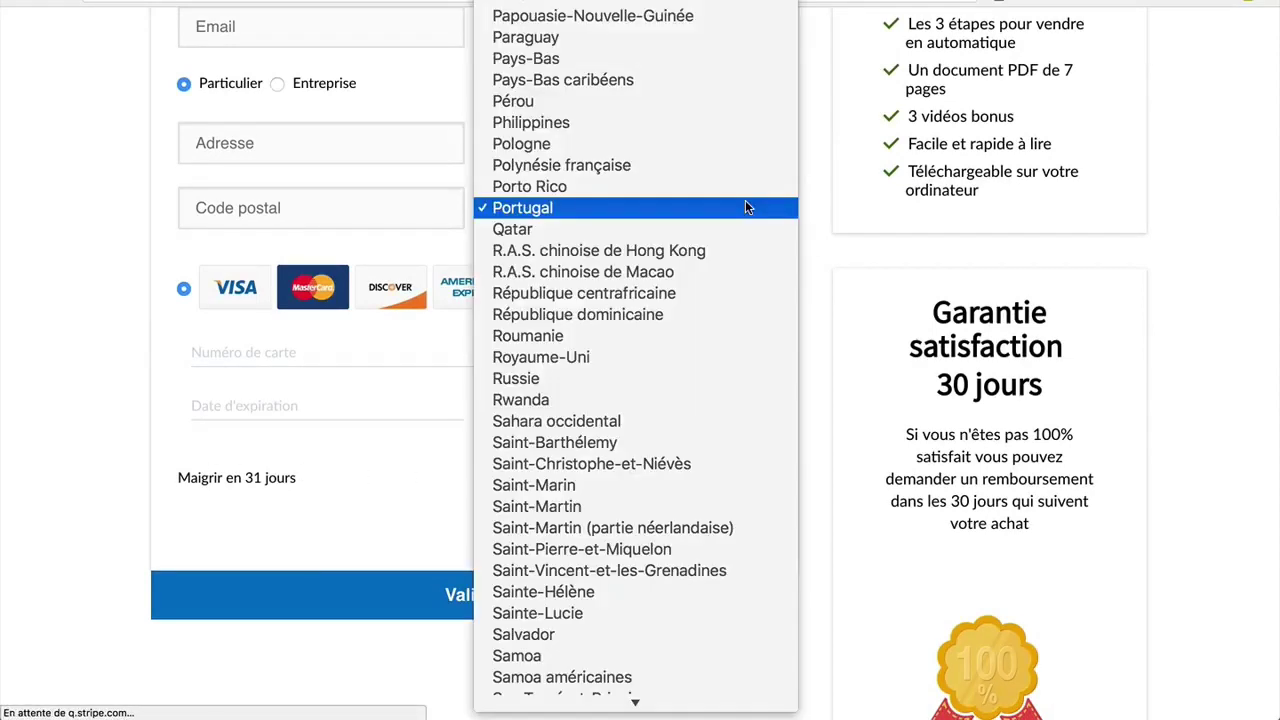
pyautogui.write('fr')
pyautogui.press('Return')
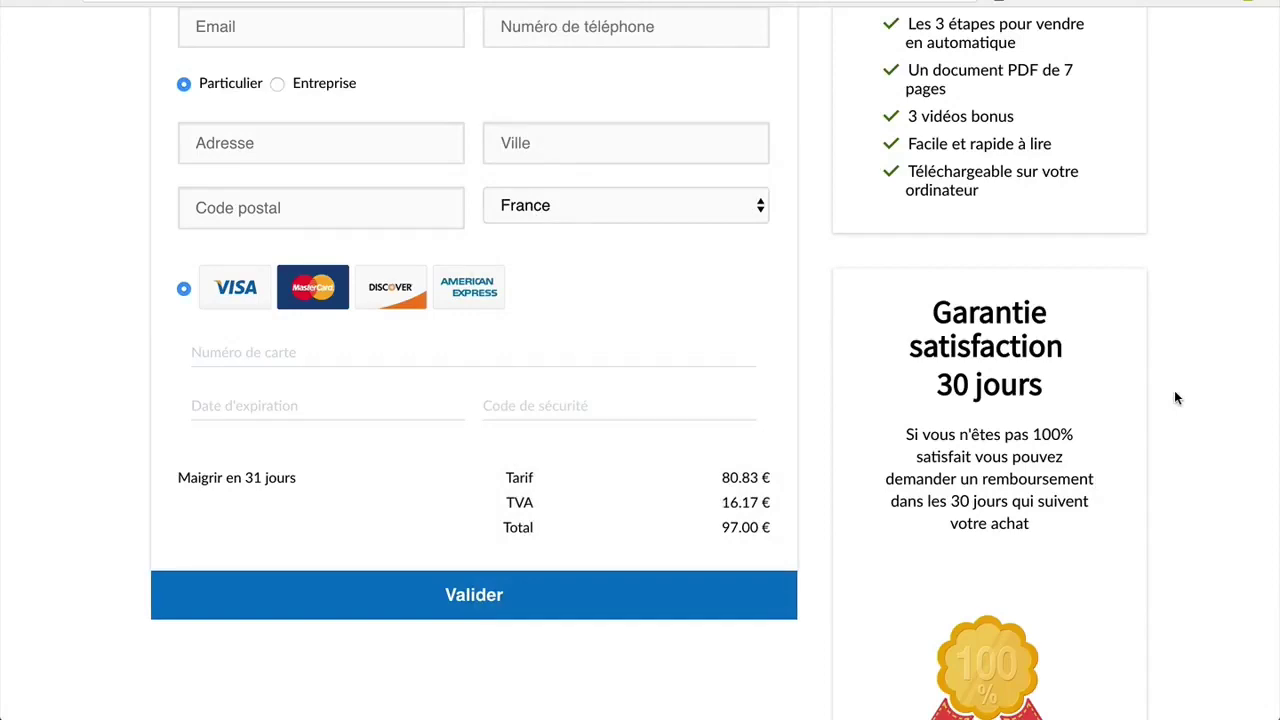
pyautogui.scroll(5, 1176, 398)
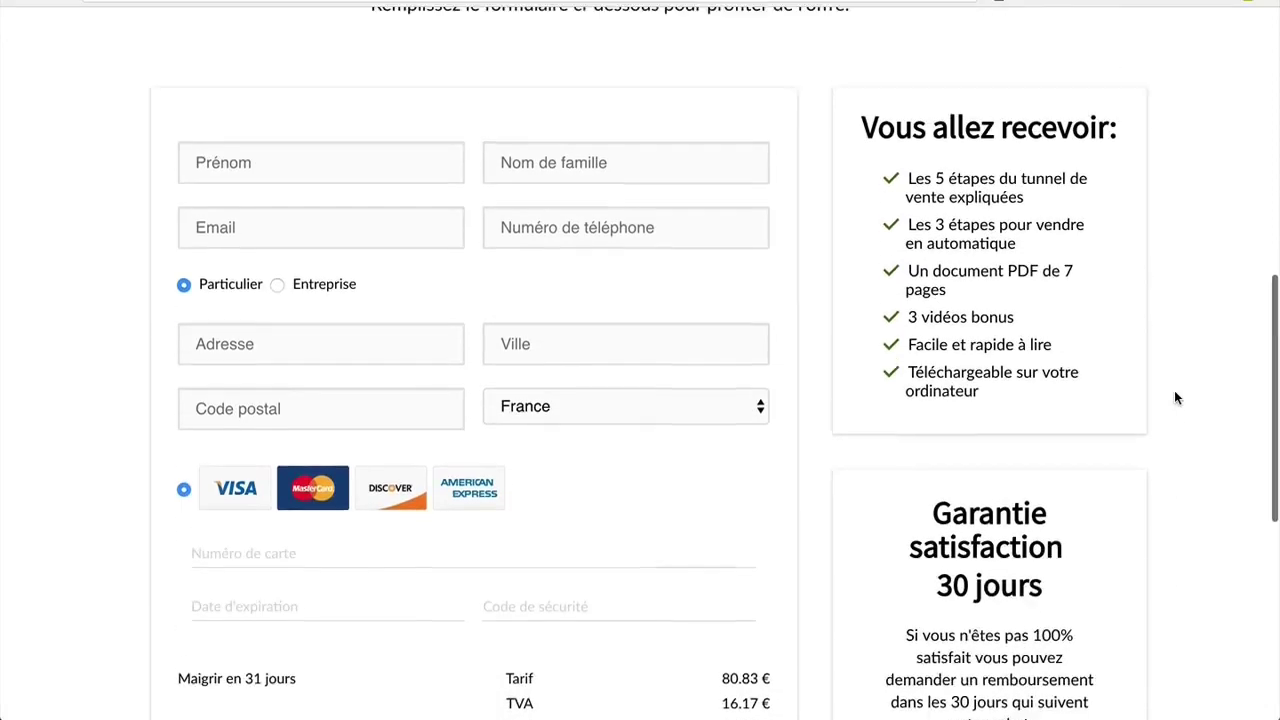
pyautogui.scroll(10, 1176, 398)
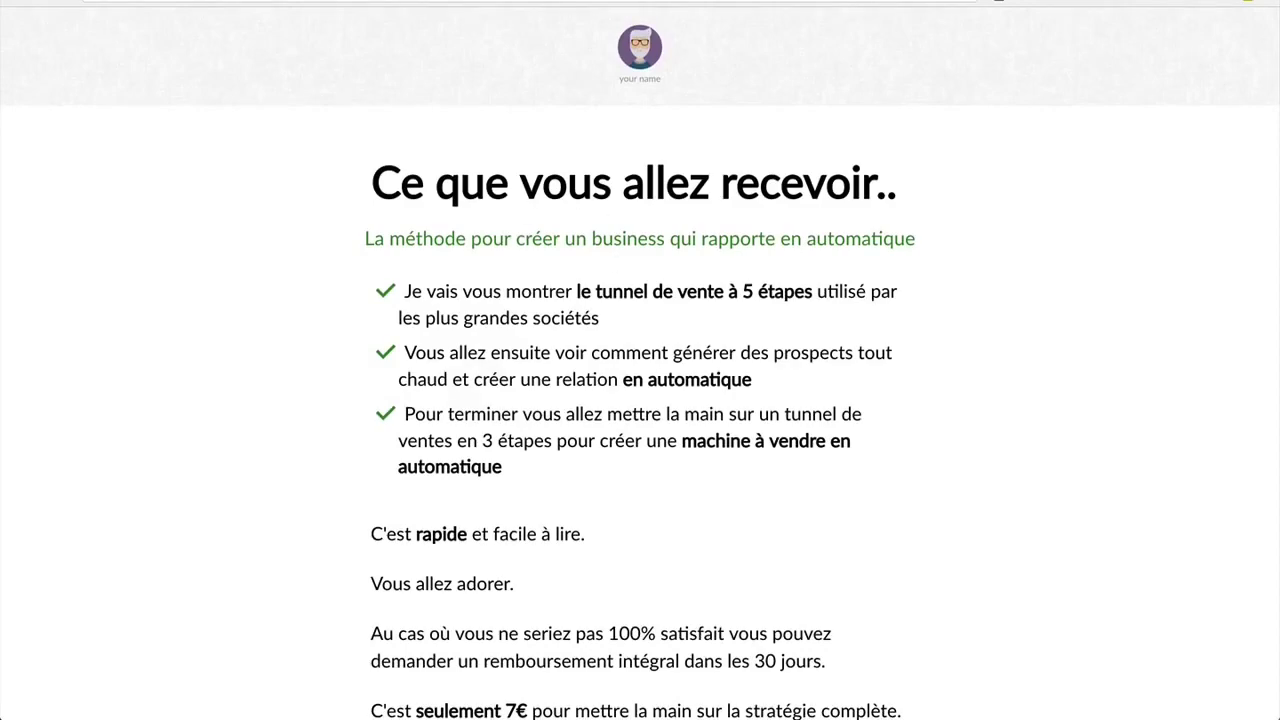
pyautogui.click(955, 1)
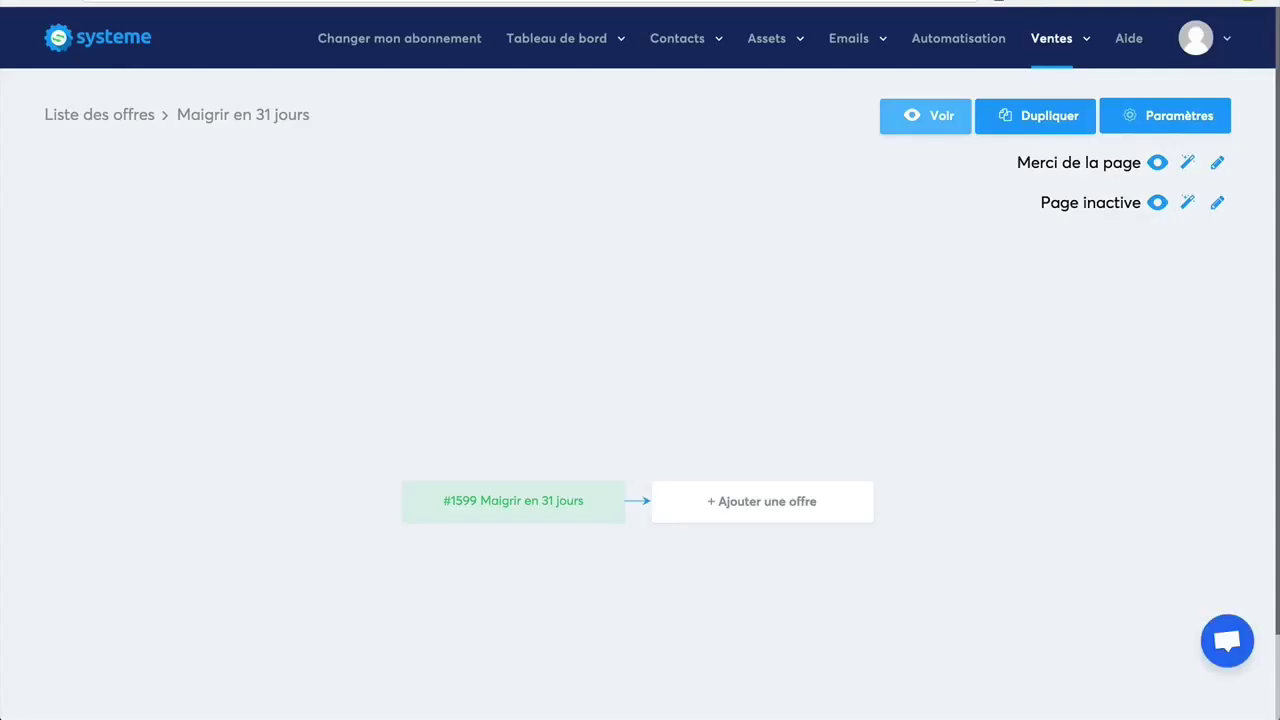
# Open the "Maigrir en 31 jours" offer's page in the editor and change the green subtitle to "La méthode pour maigrir en 31 jours".
pyautogui.click(505, 508)
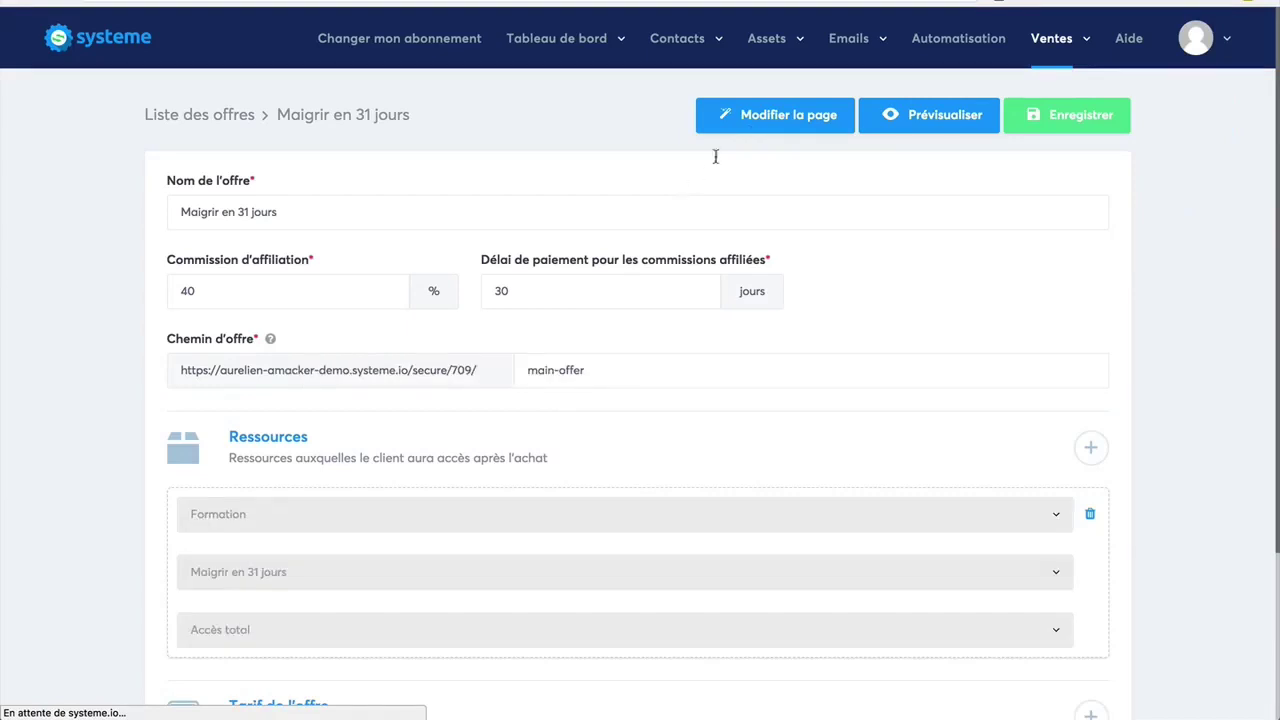
pyautogui.click(769, 117)
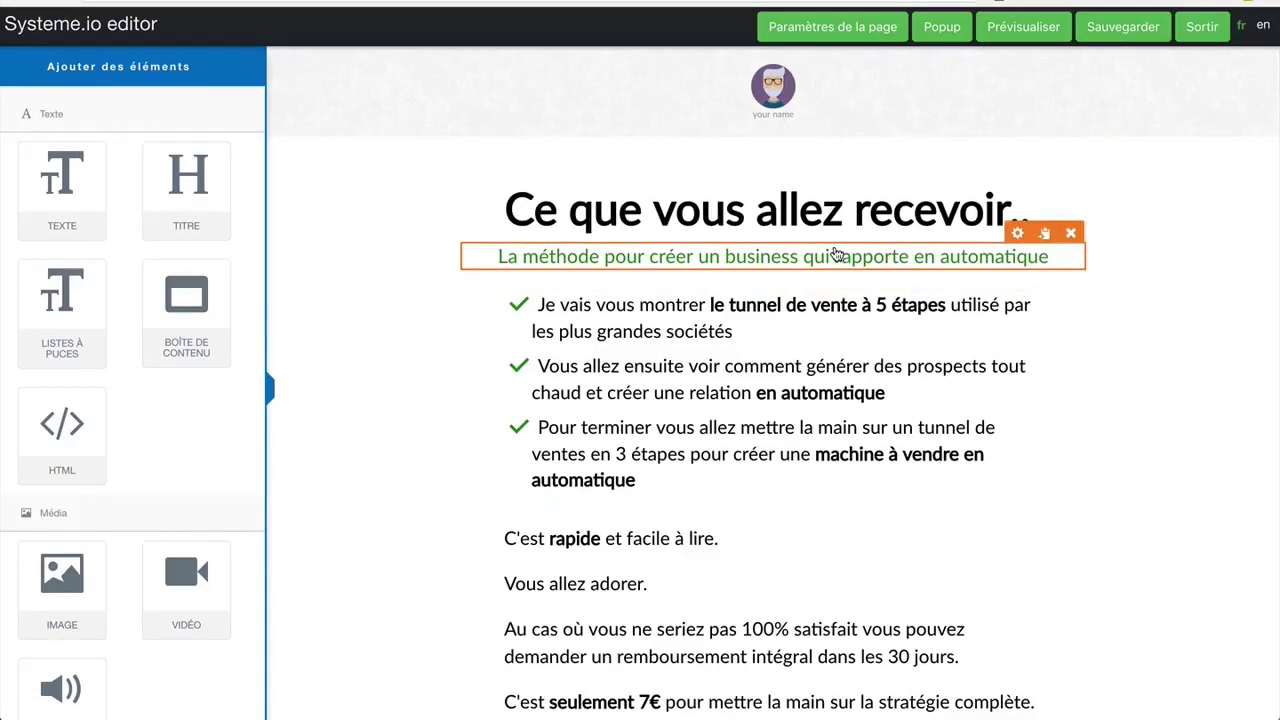
pyautogui.click(656, 256)
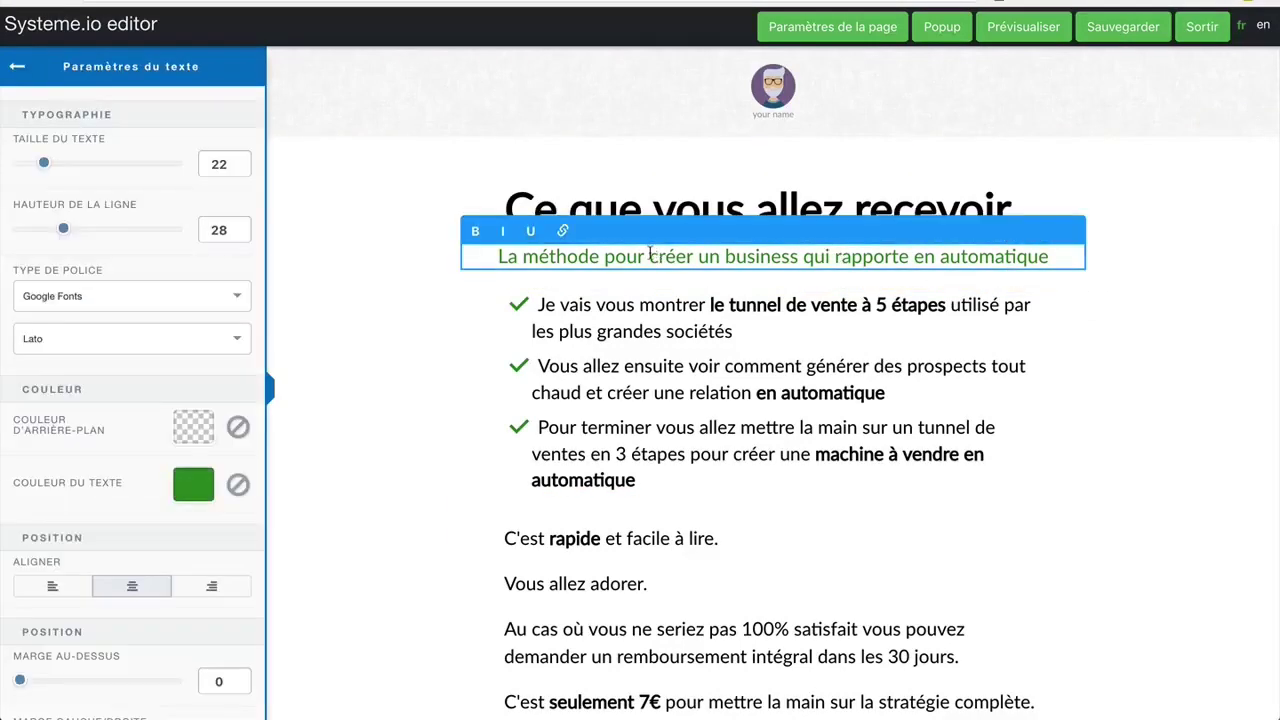
pyautogui.moveTo(650, 256); pyautogui.dragTo(1070, 259)
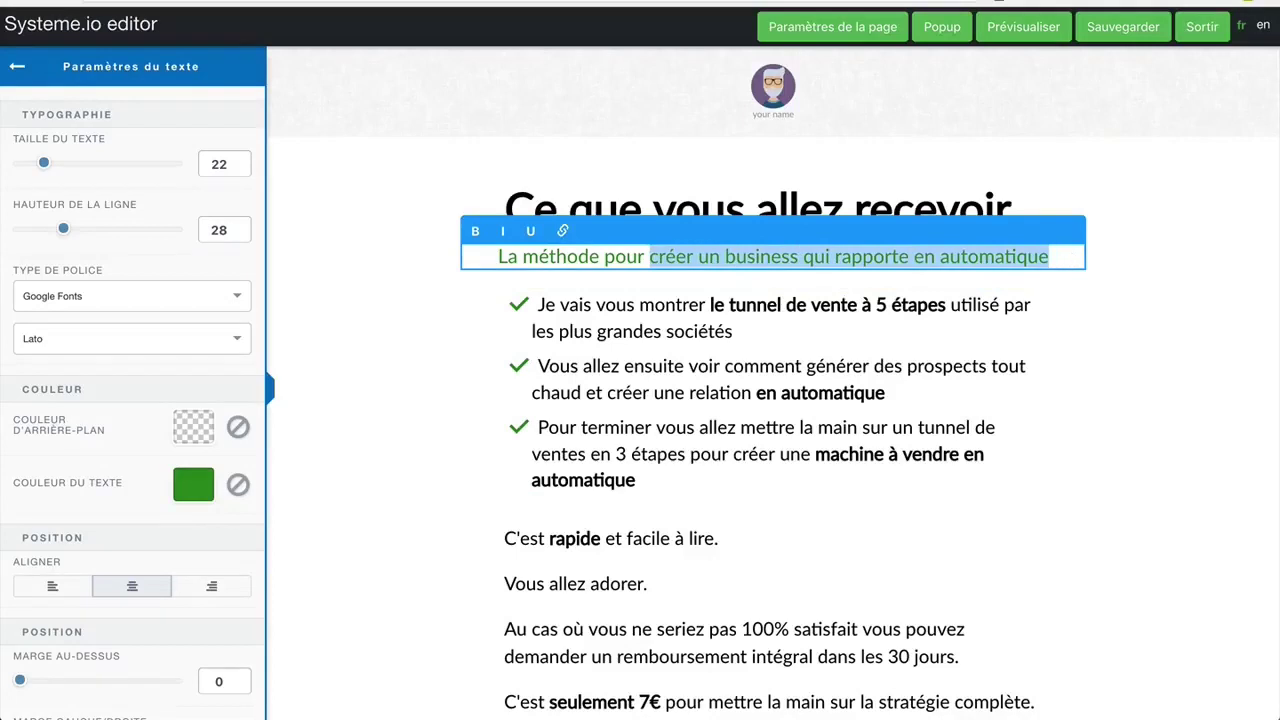
pyautogui.write('maigrir en ')
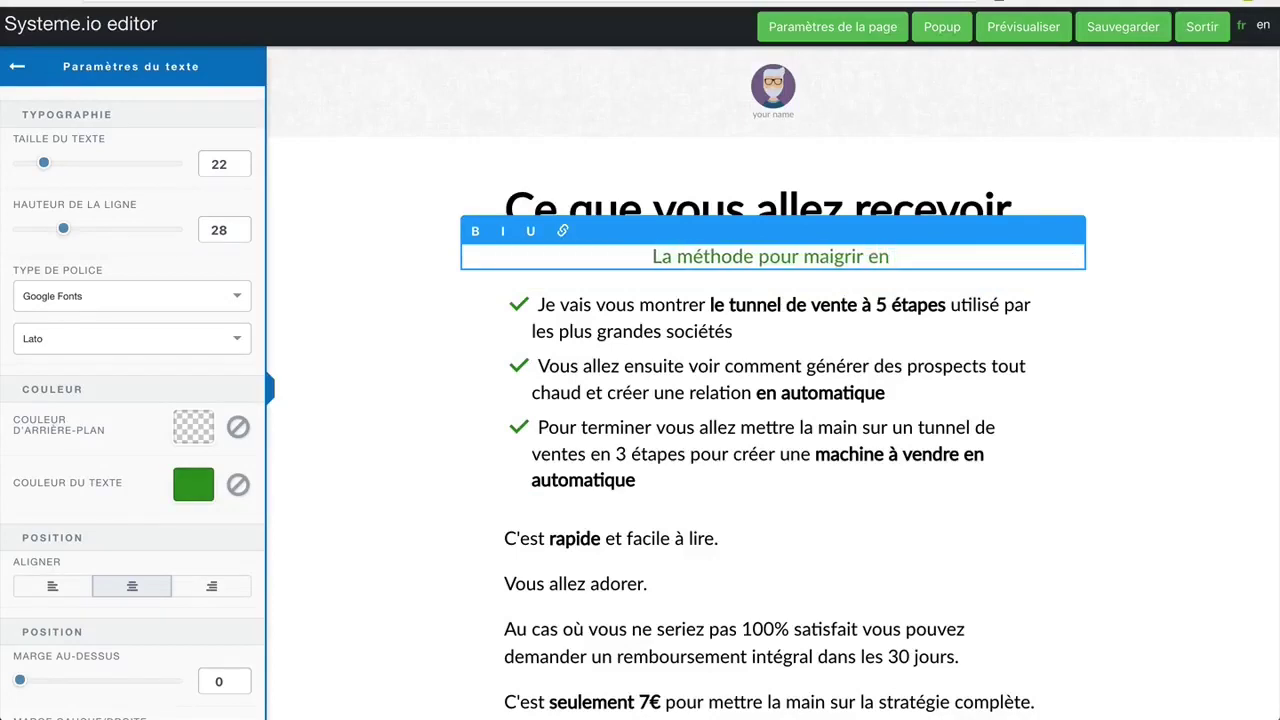
pyautogui.write('31 jours')
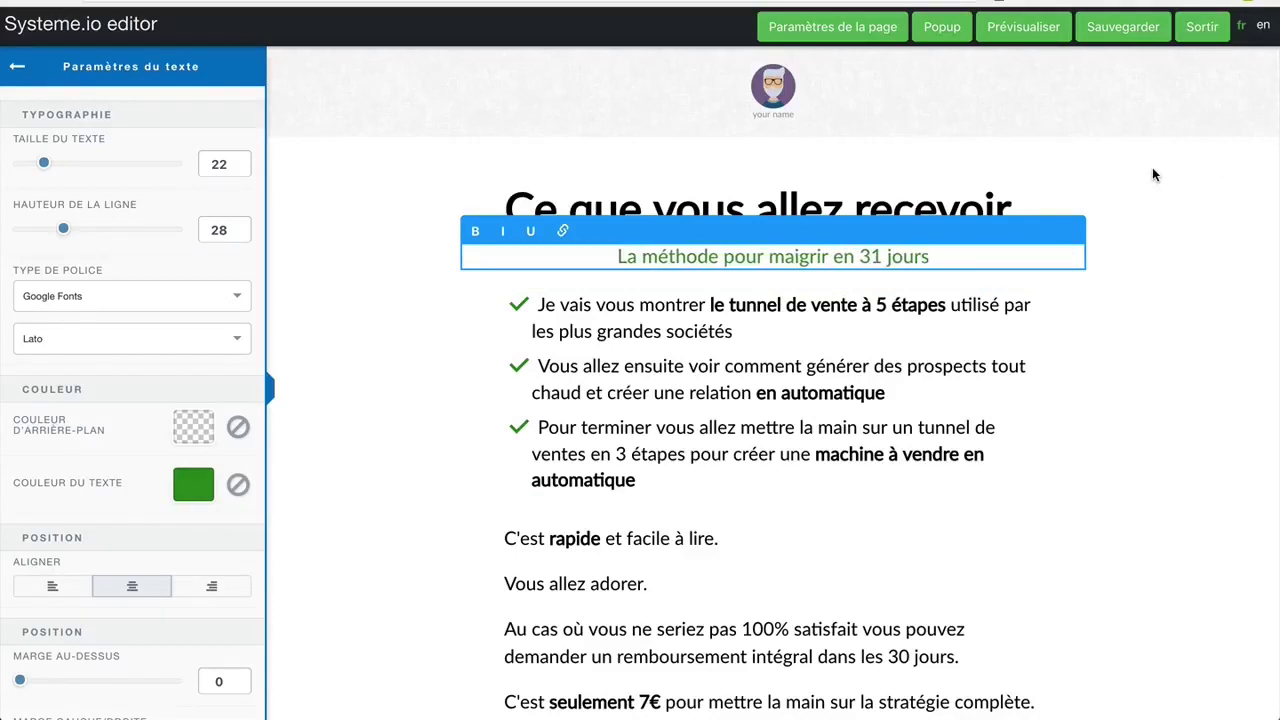
pyautogui.click(1153, 175)
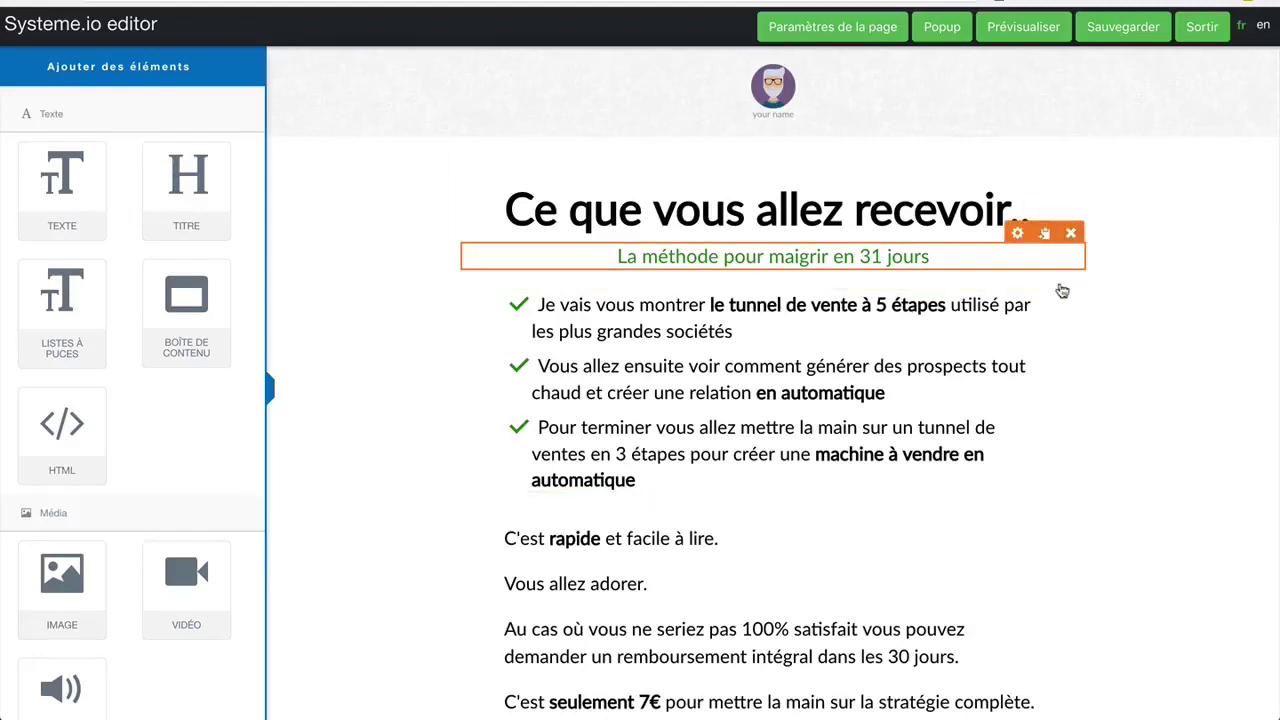
# Delete the green-check bullet list, the whole "Ce que vous allez recevoir.." section and the "your name" text from the order page.
pyautogui.click(1068, 282)
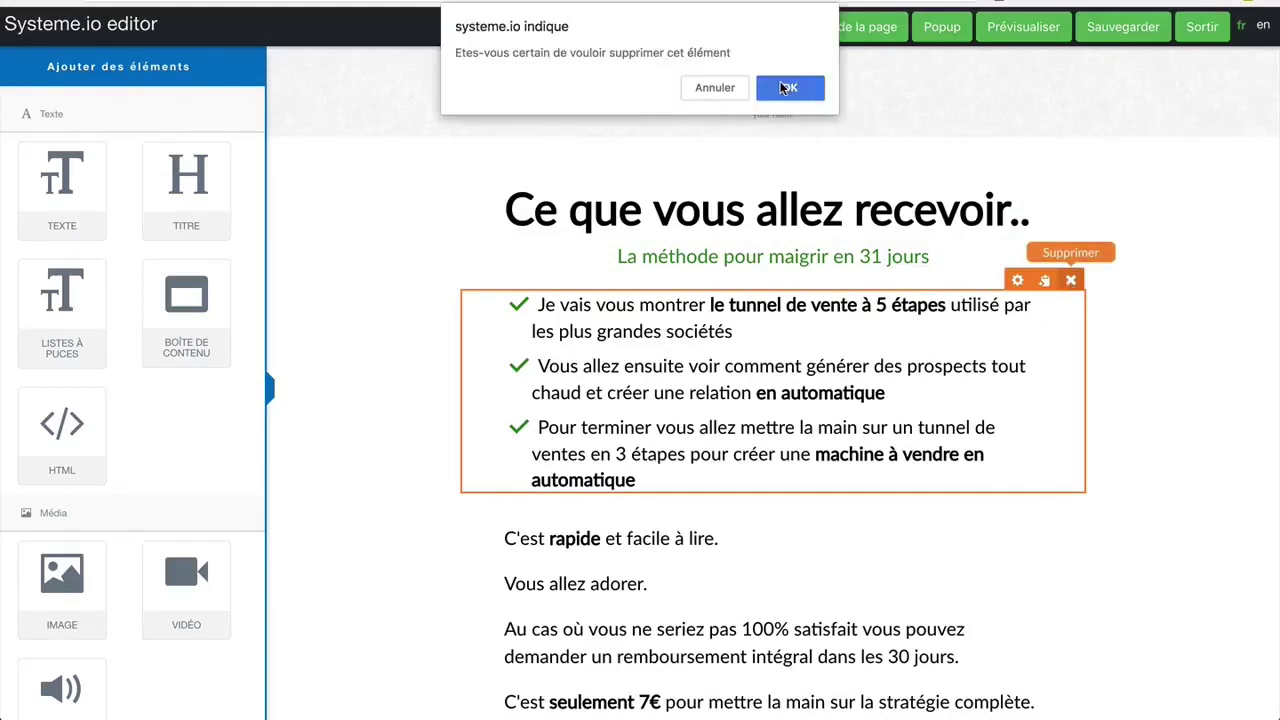
pyautogui.click(792, 88)
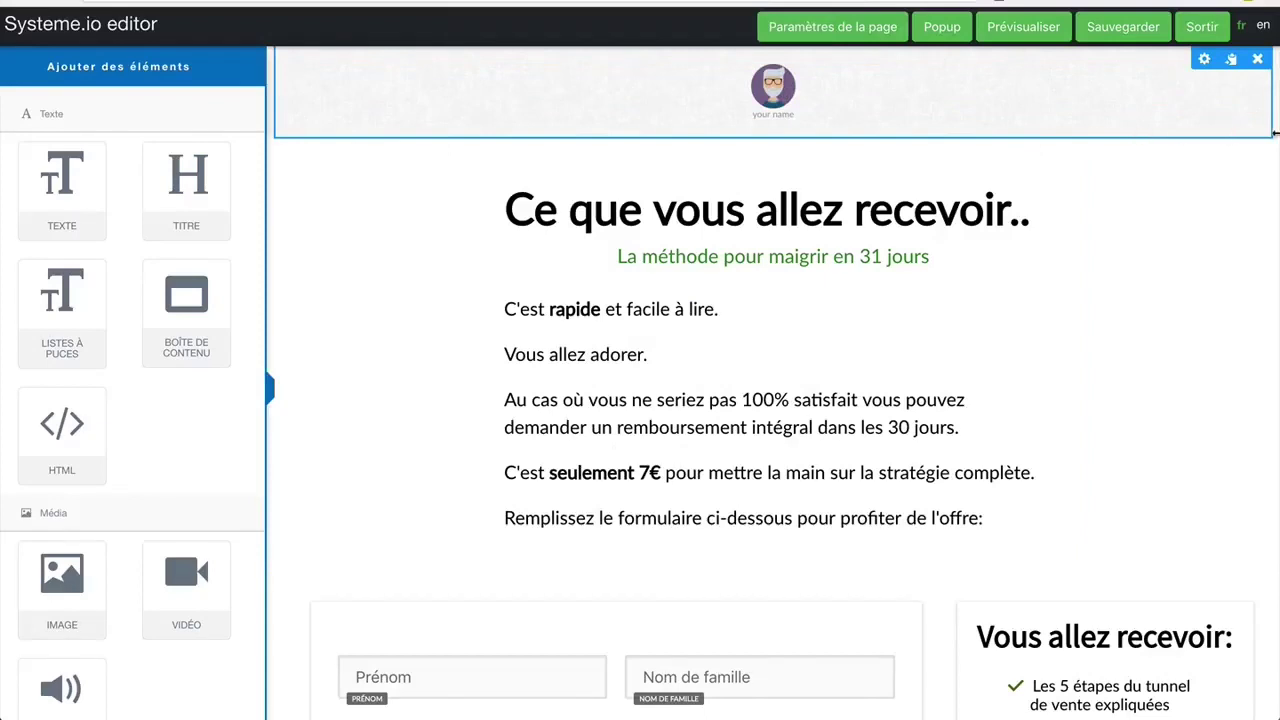
pyautogui.click(1266, 127)
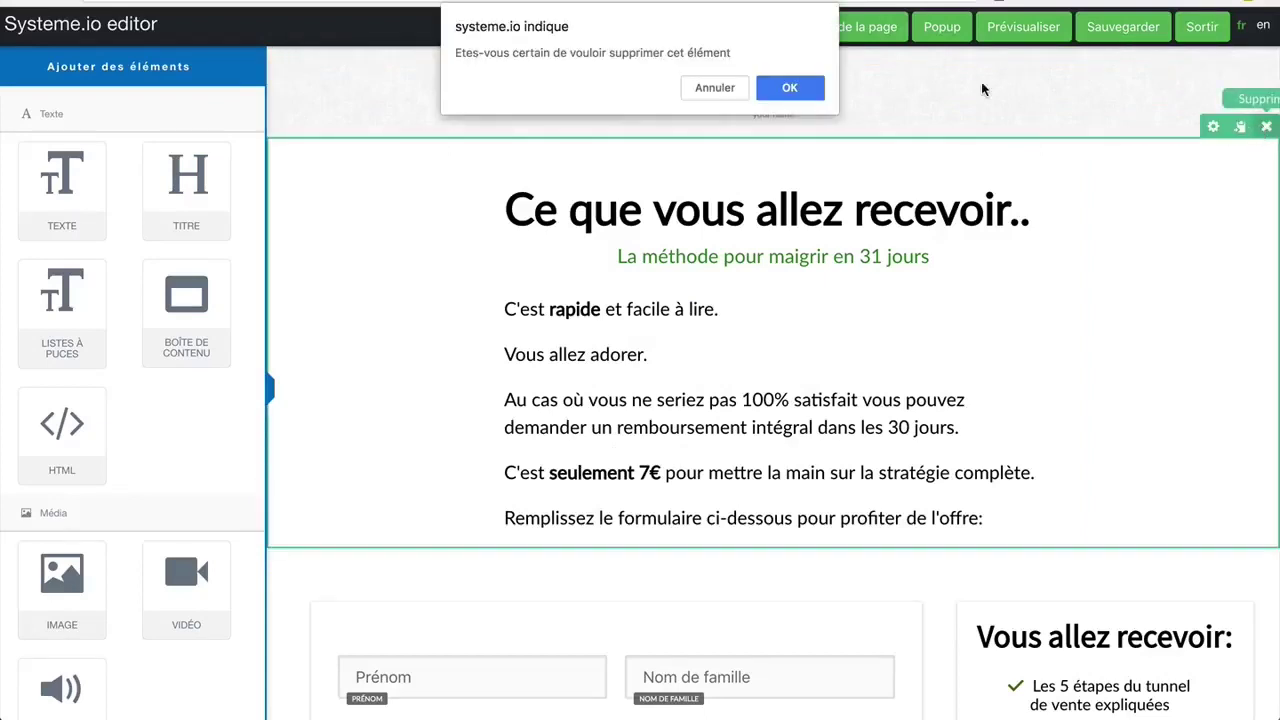
pyautogui.click(792, 88)
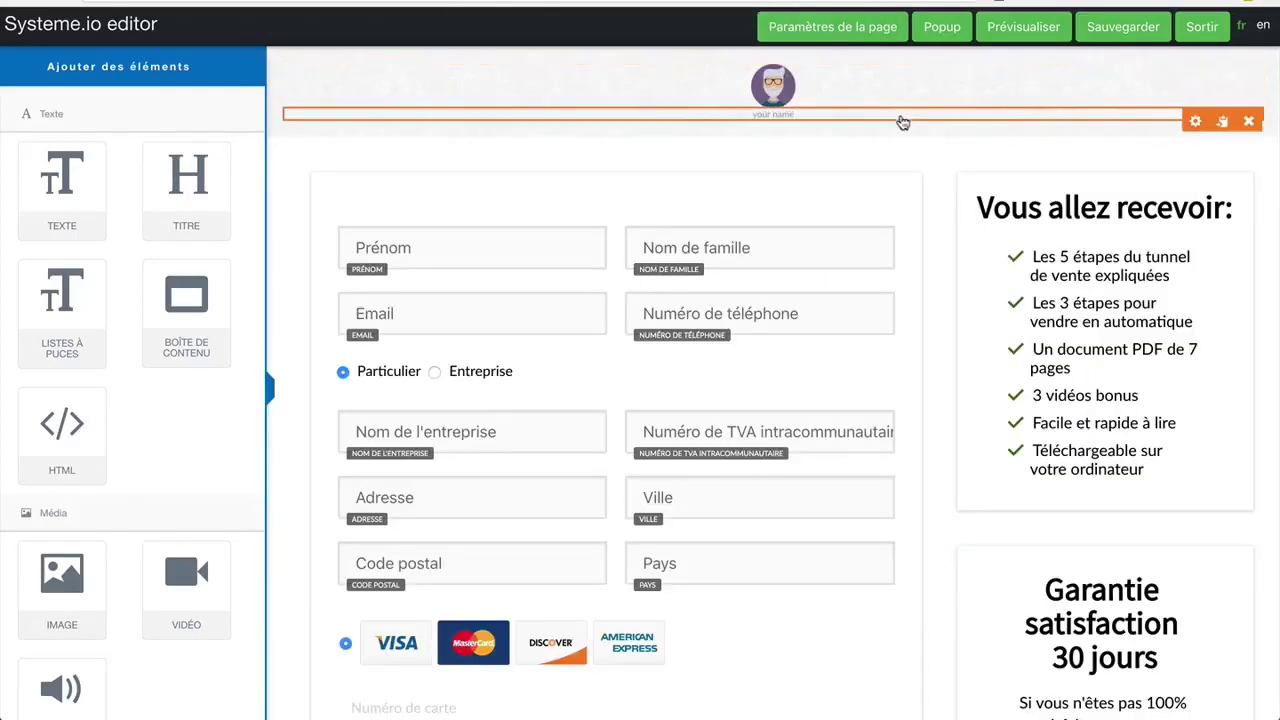
pyautogui.click(1248, 121)
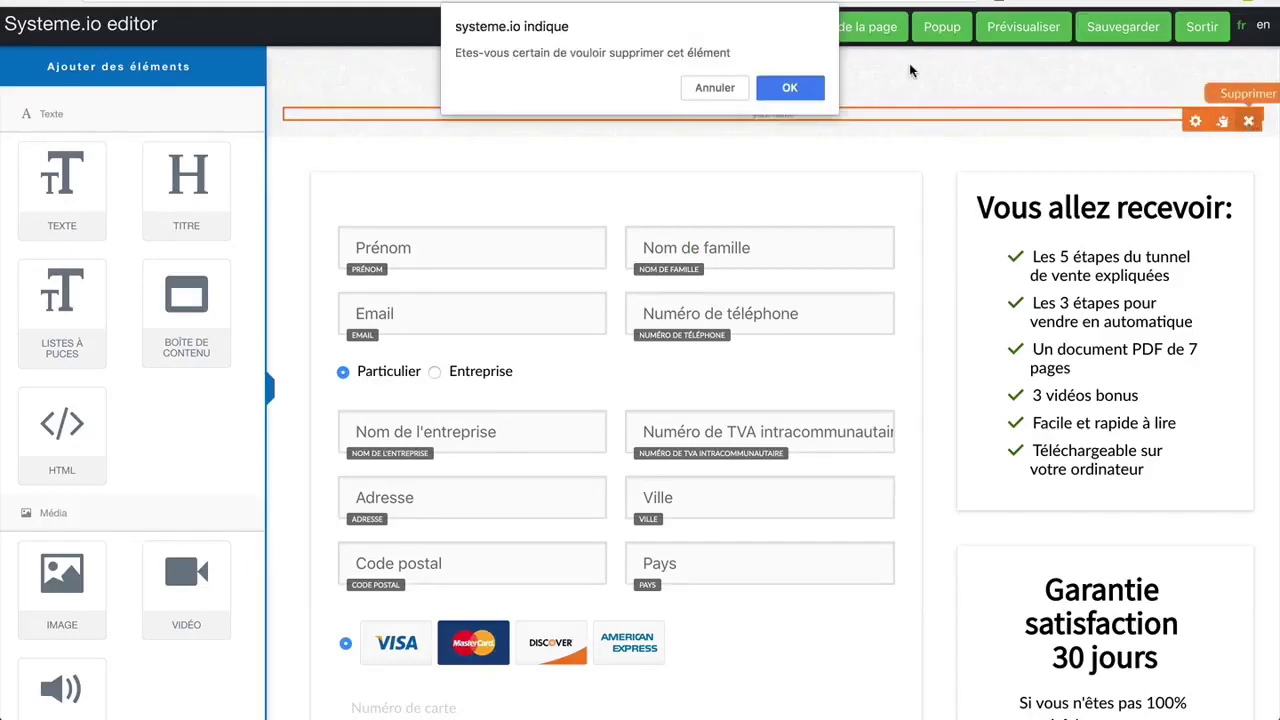
pyautogui.click(790, 88)
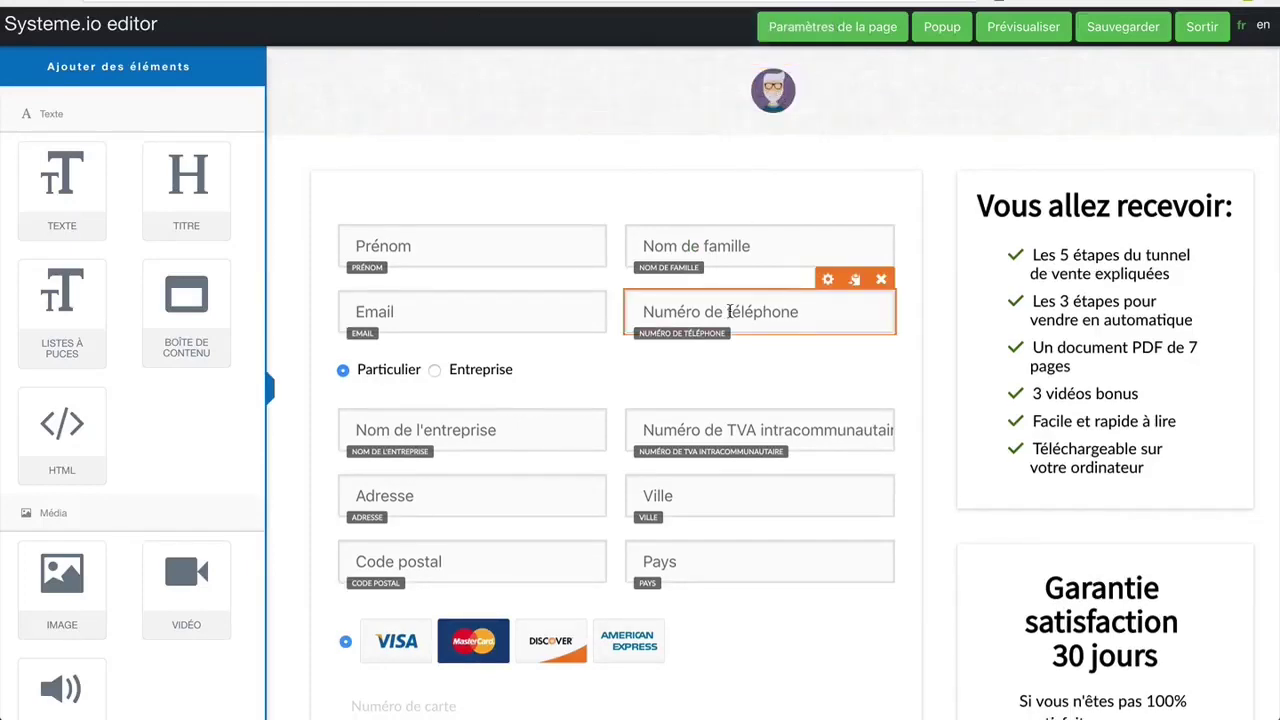
# Review the remaining order form and side content, save the page and exit the editor.
pyautogui.scroll(-3, 730, 311)
pyautogui.scroll(3, 730, 311)
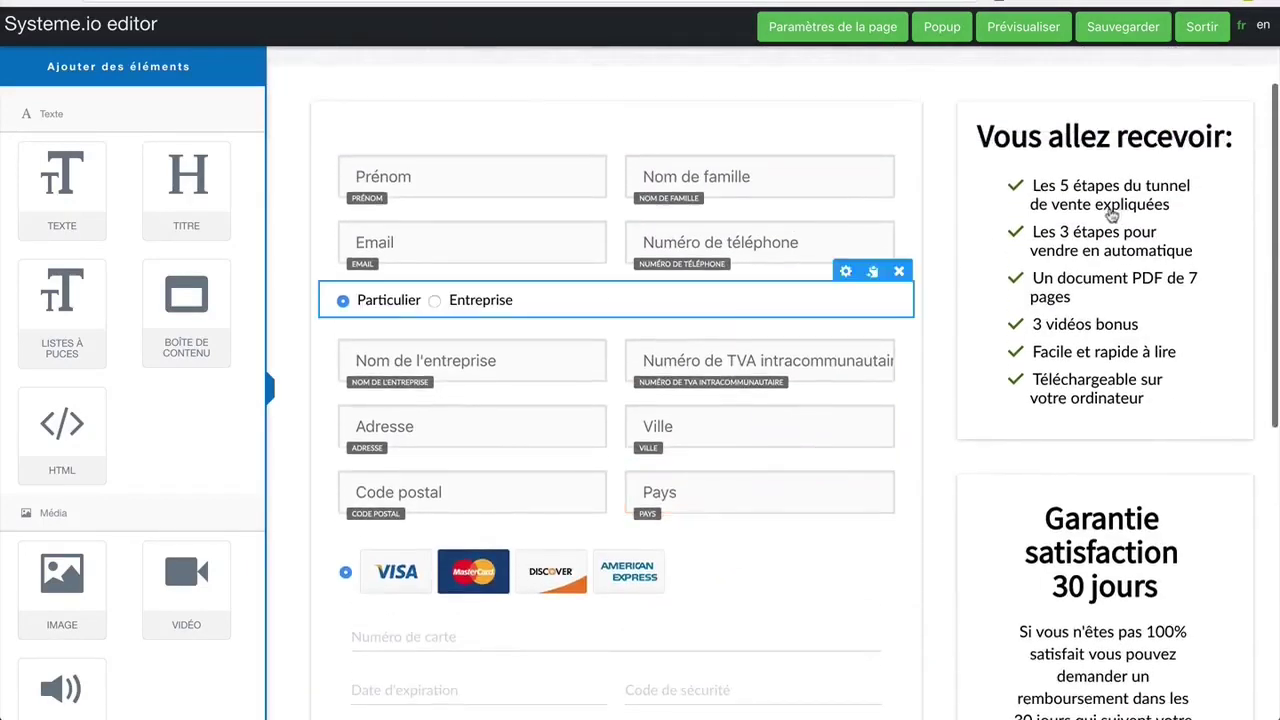
pyautogui.click(1083, 215)
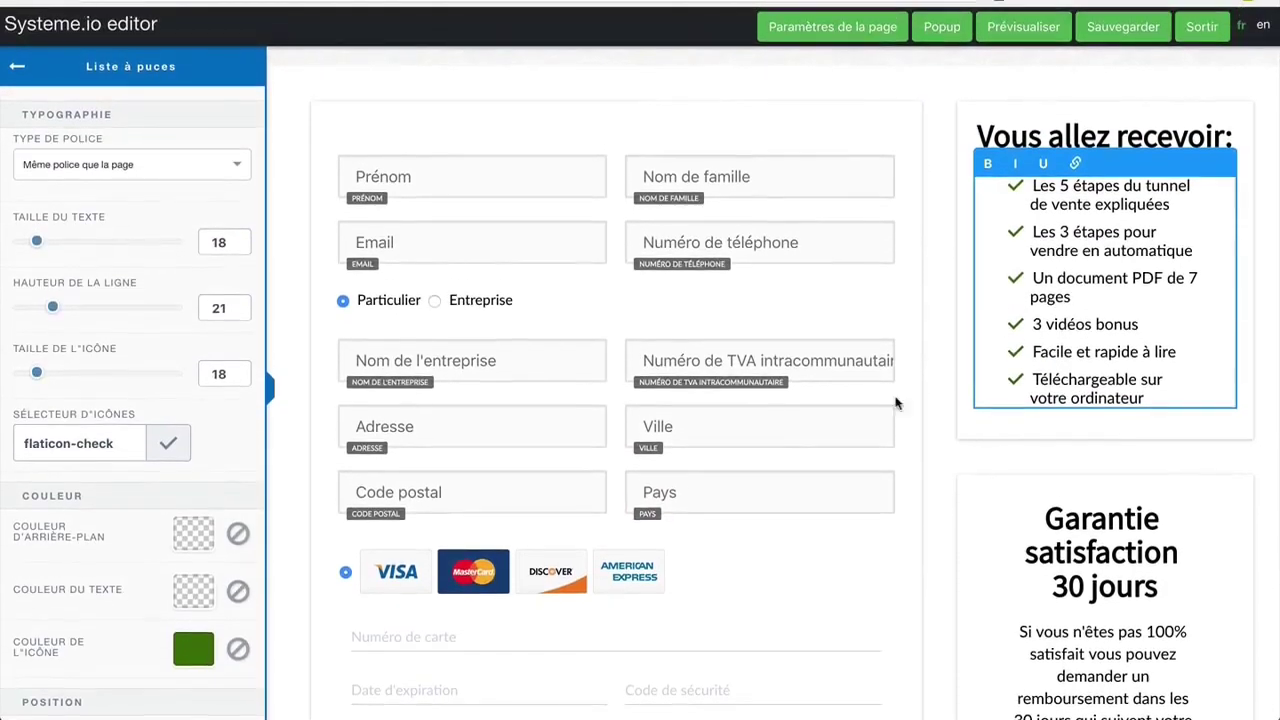
pyautogui.click(923, 499)
pyautogui.scroll(-7, 923, 500)
pyautogui.scroll(10, 925, 502)
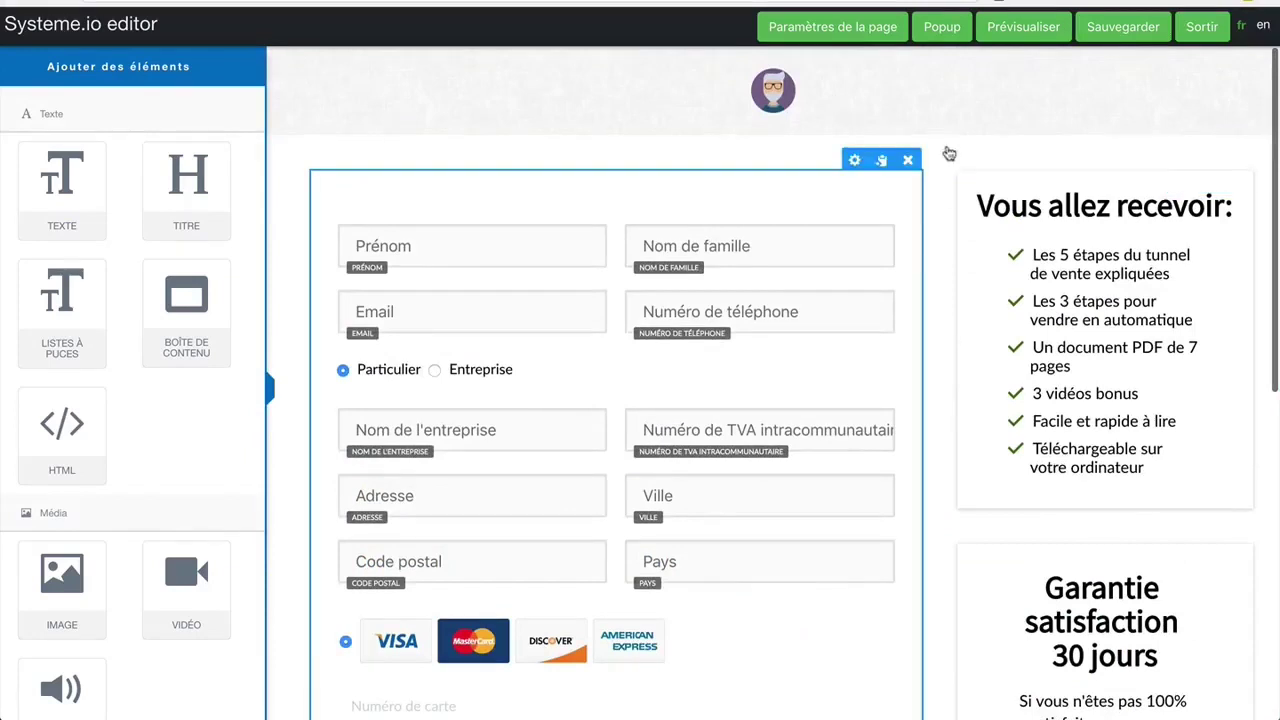
pyautogui.click(1128, 28)
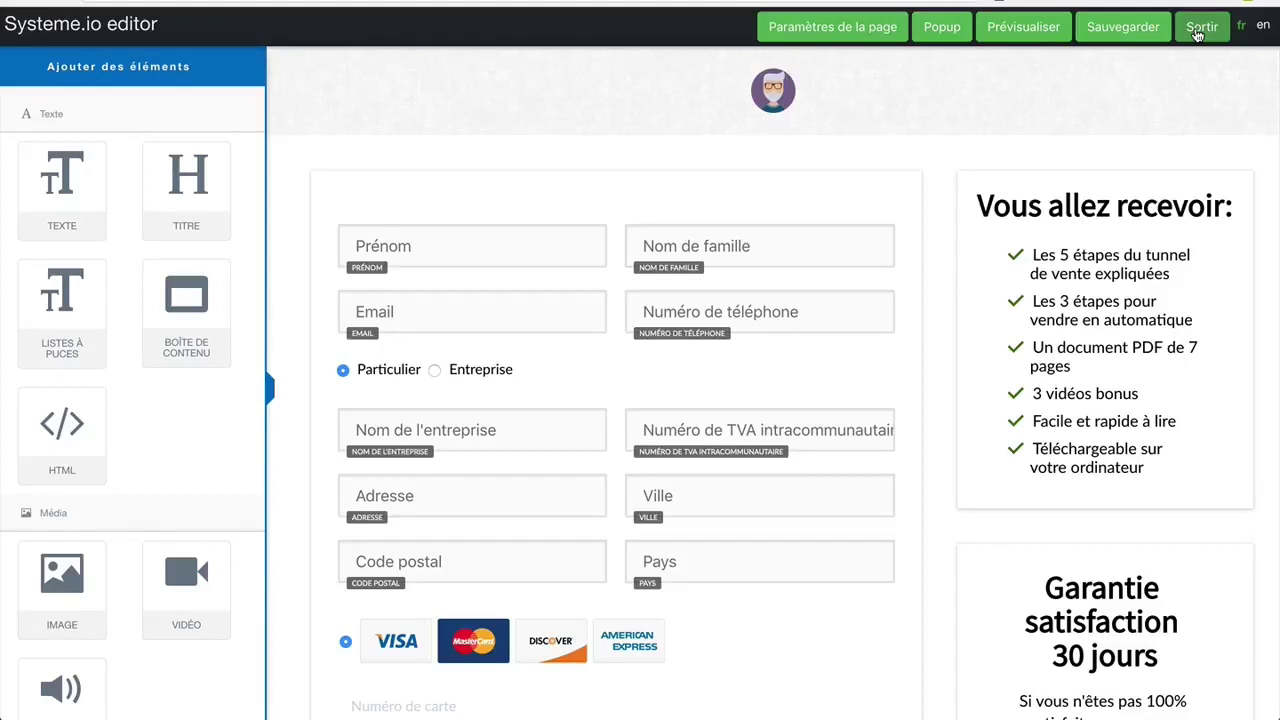
pyautogui.click(1200, 29)
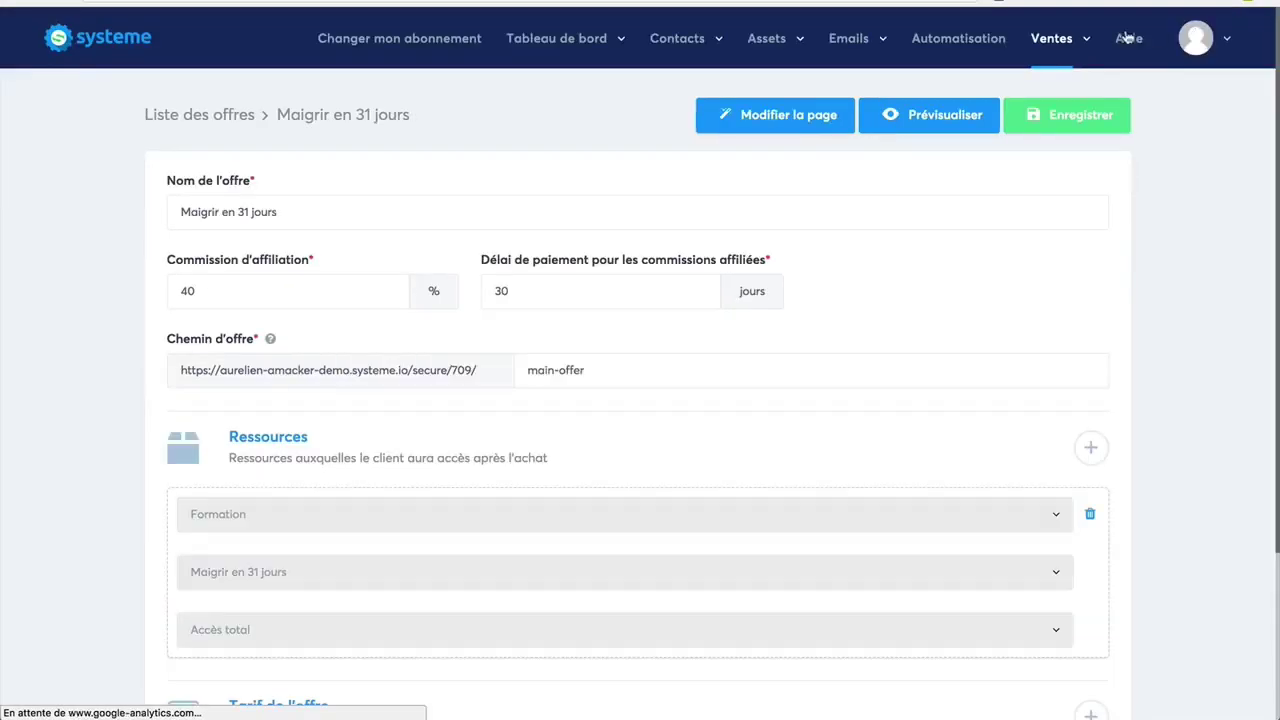
# Add a tag resource with the tag "Maigrir-en-31-jours" to the "Maigrir en 31 jours" offer and save the offer.
pyautogui.moveTo(1064, 44)
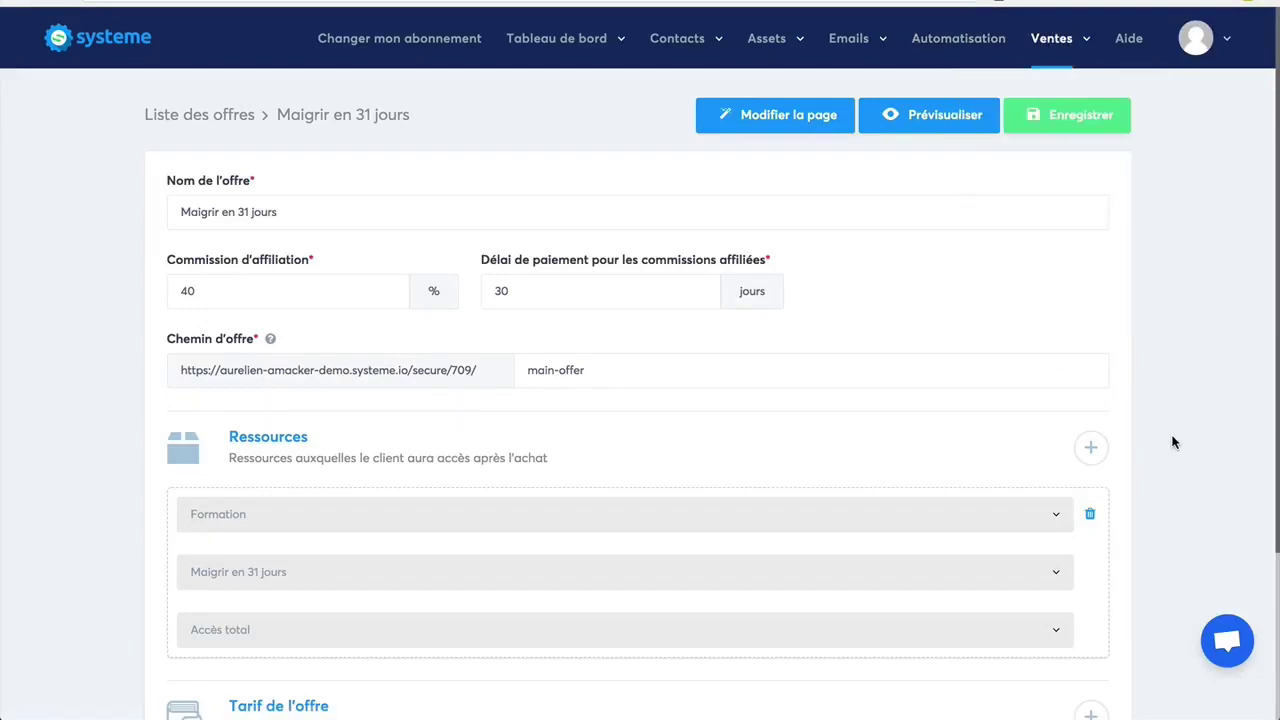
pyautogui.scroll(-3, 1173, 442)
pyautogui.click(1088, 228)
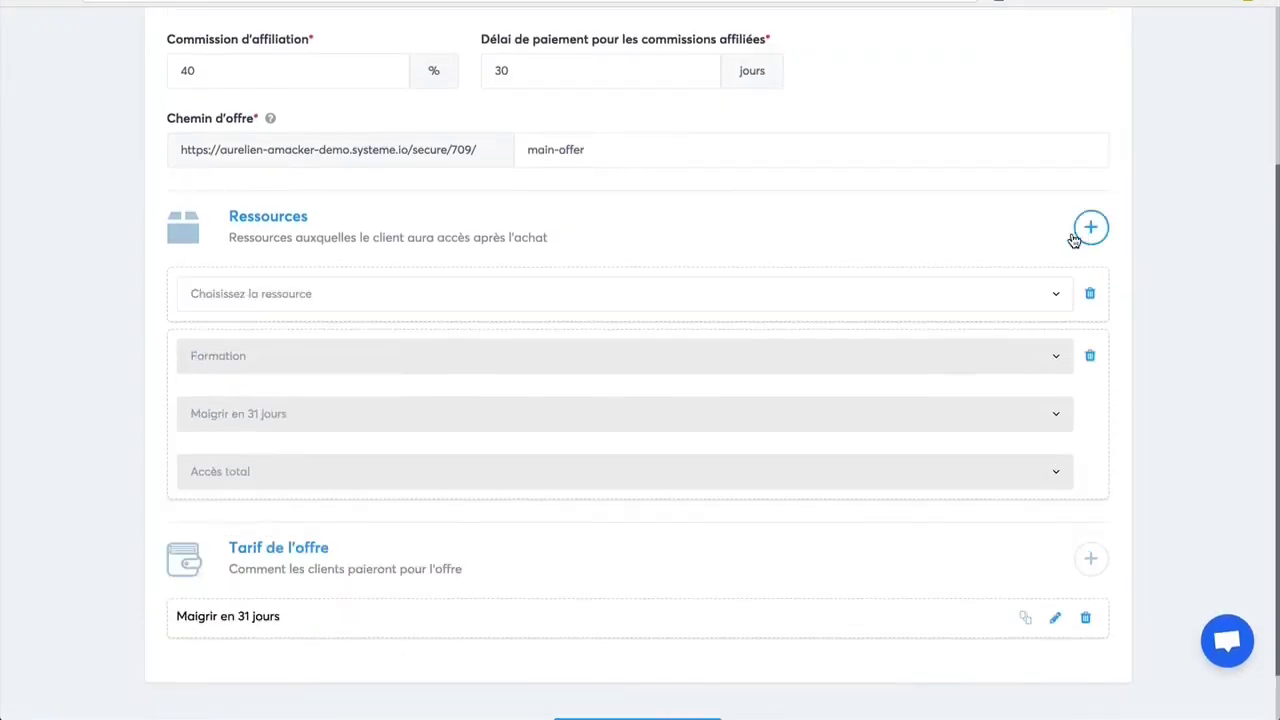
pyautogui.click(410, 302)
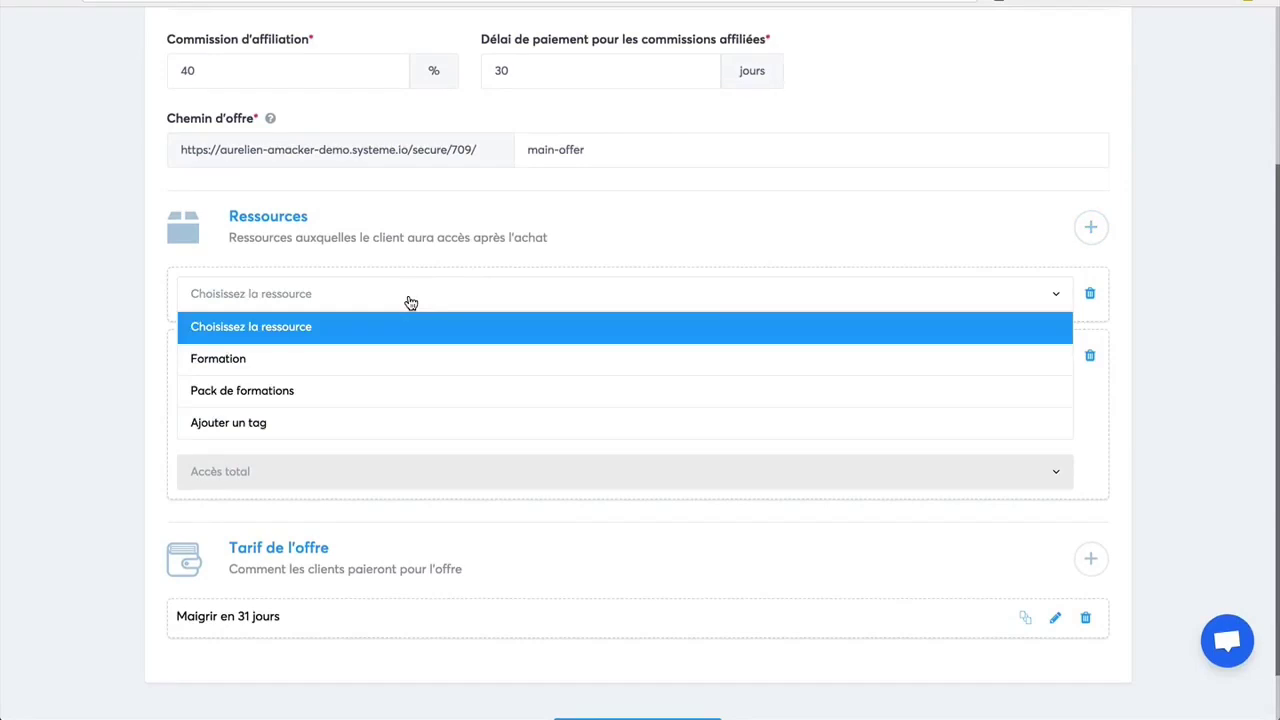
pyautogui.click(345, 428)
pyautogui.click(451, 360)
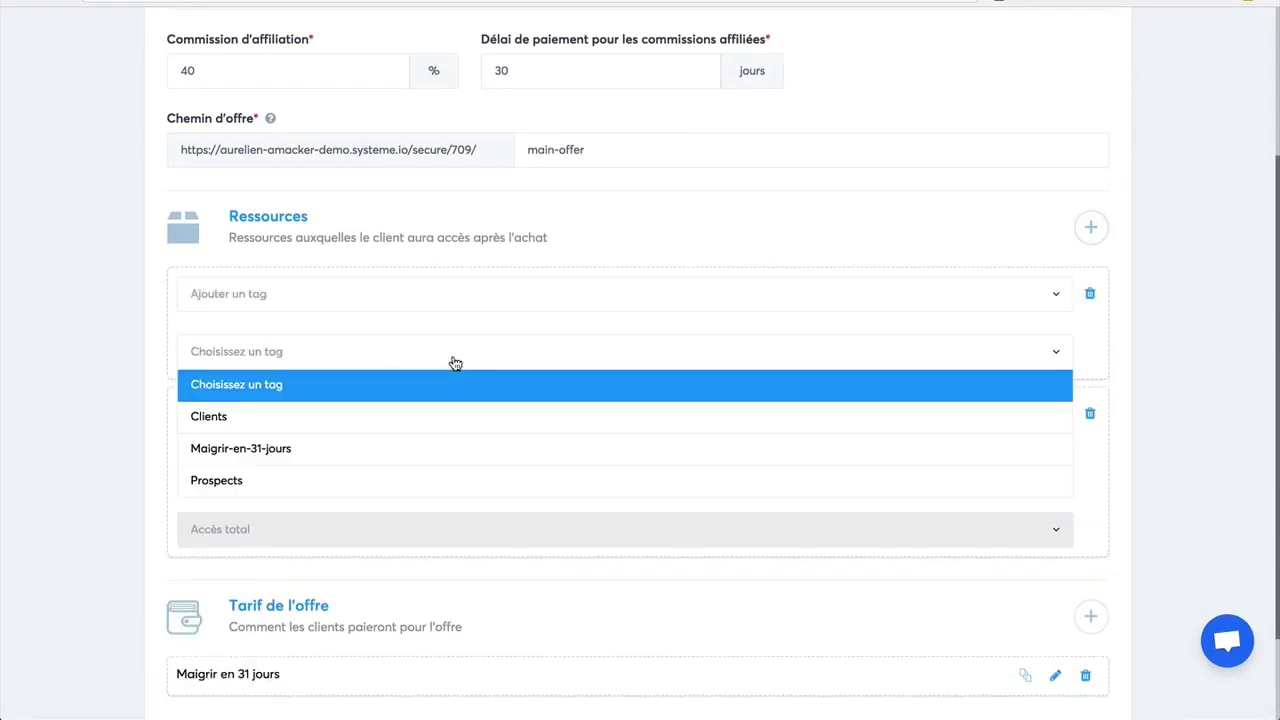
pyautogui.click(393, 450)
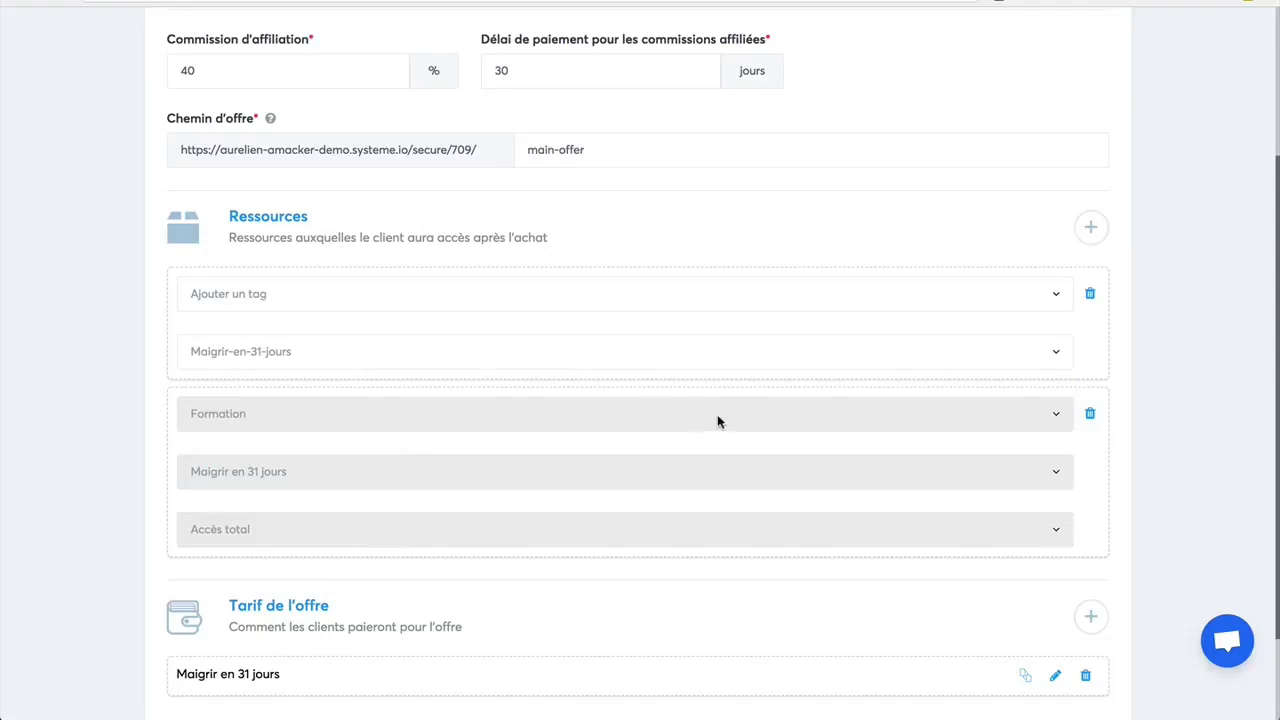
pyautogui.scroll(-2, 1160, 480)
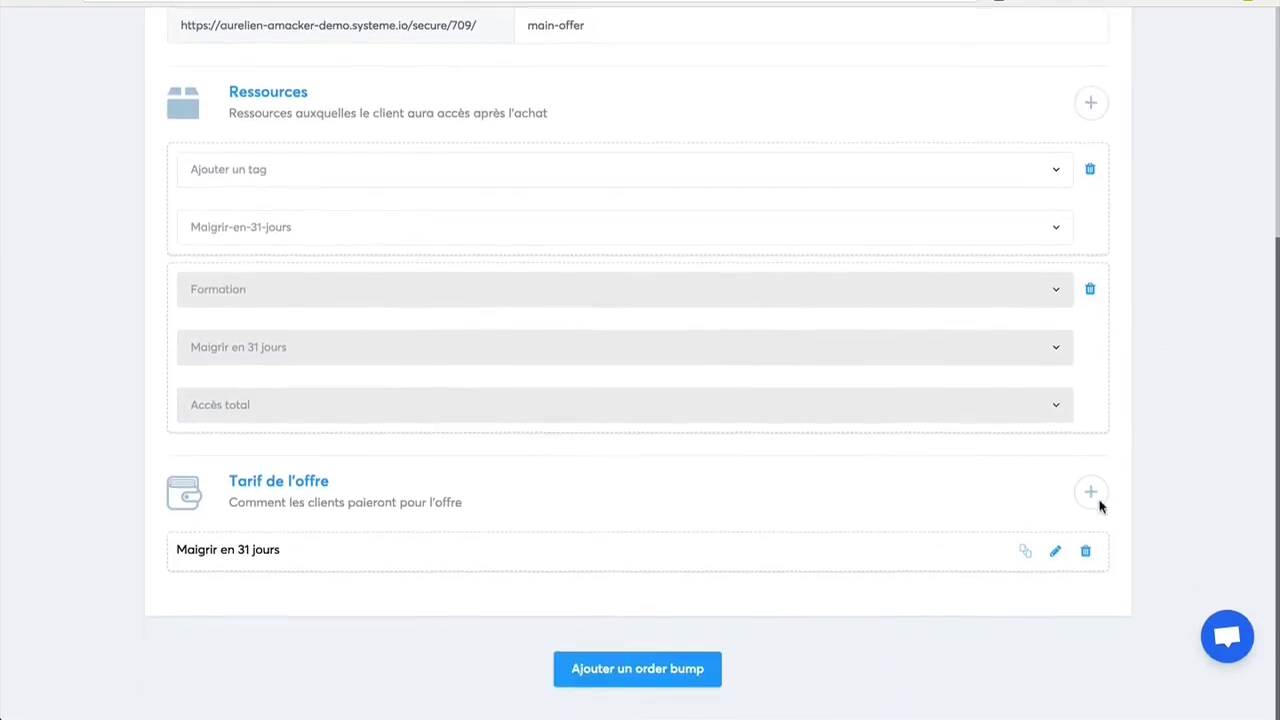
pyautogui.scroll(6, 1094, 277)
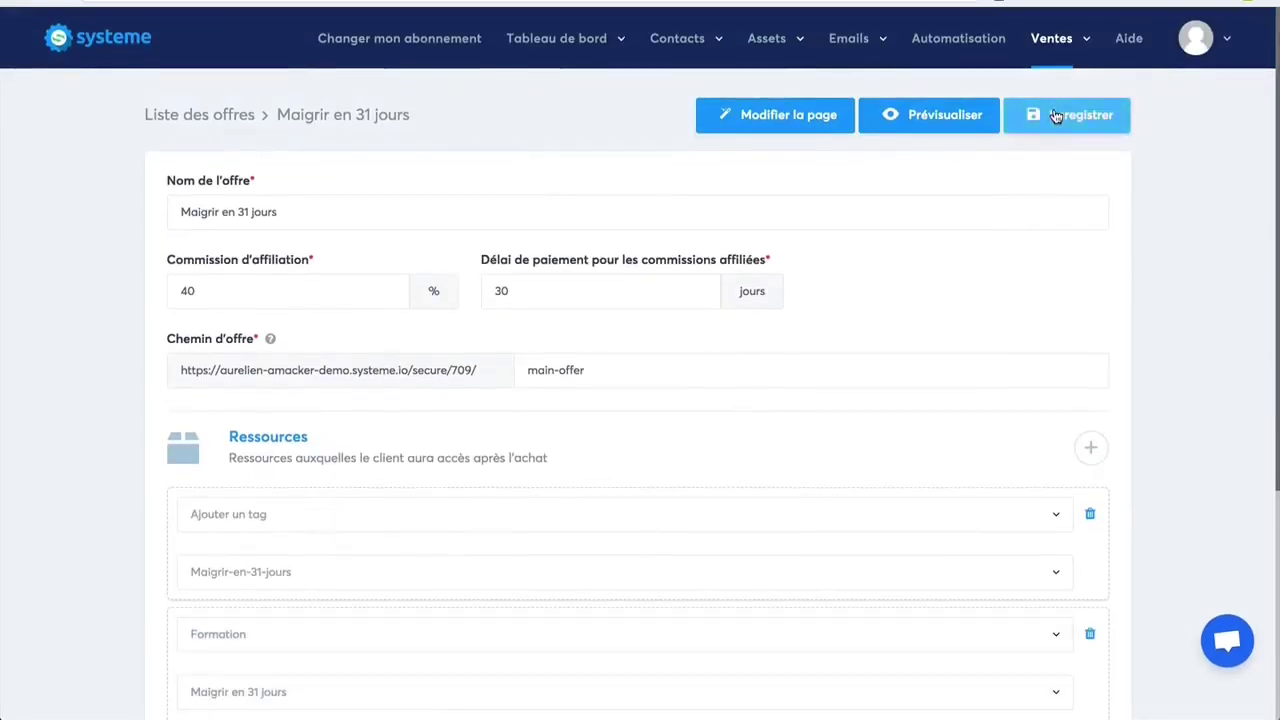
pyautogui.click(1055, 116)
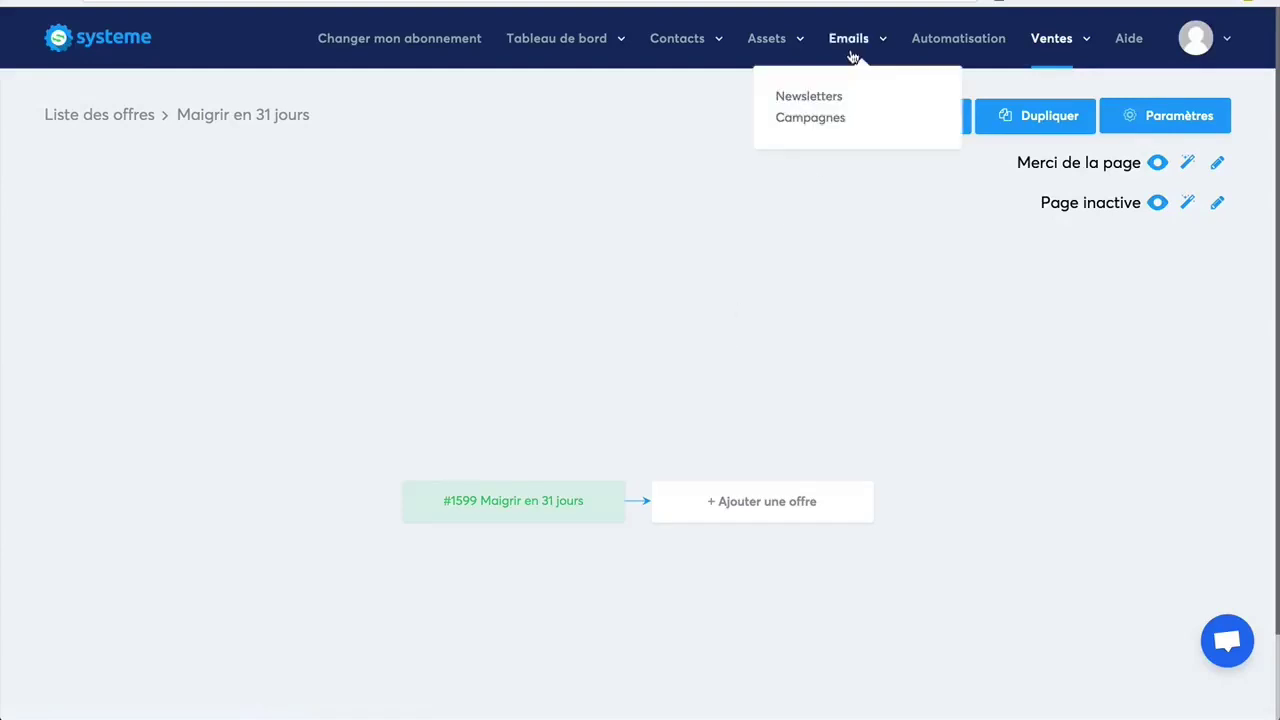
# Copy the URL of the "Maigrir en 31 jours" sales page from the list of sales pages.
pyautogui.moveTo(733, 50)
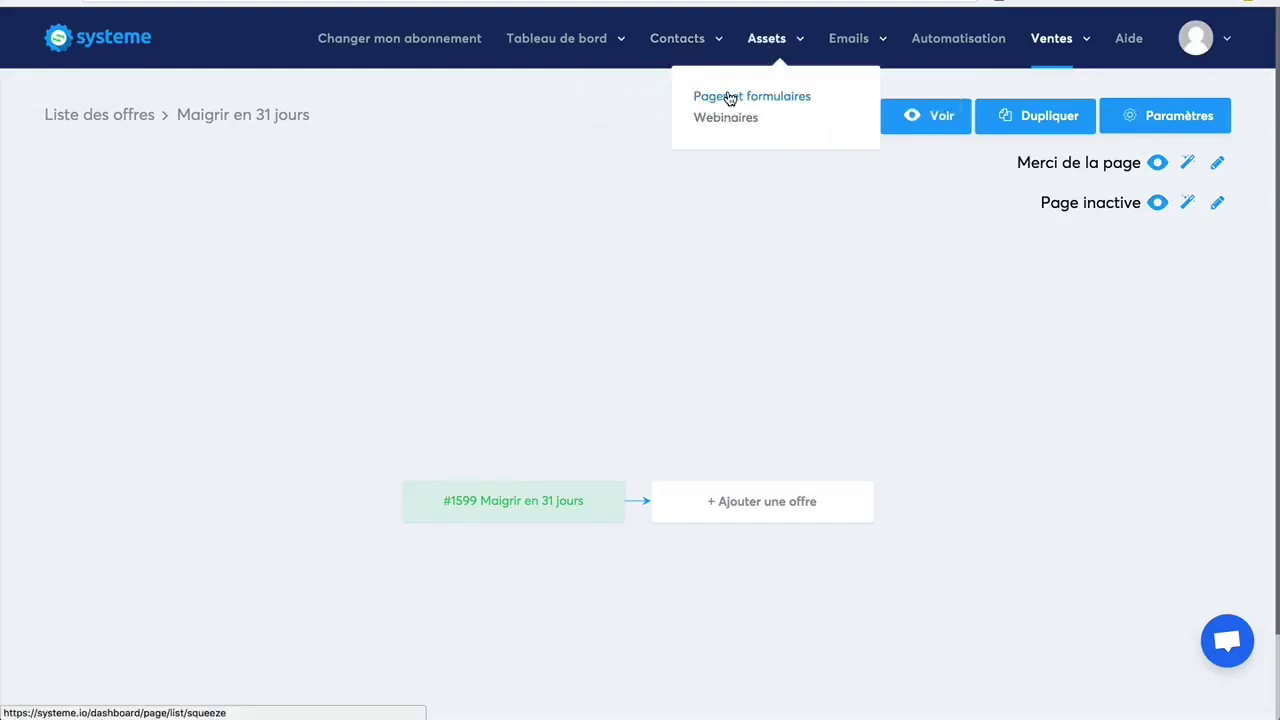
pyautogui.click(729, 94)
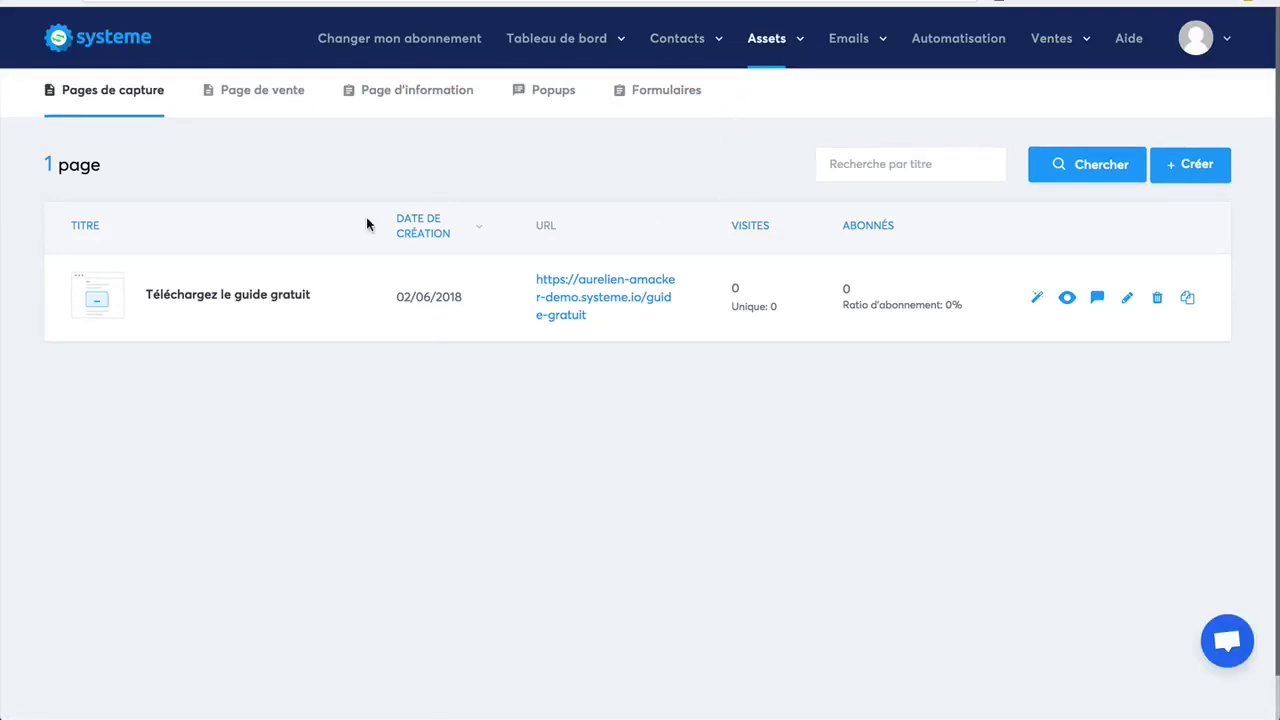
pyautogui.rightClick(576, 283)
pyautogui.click(607, 217)
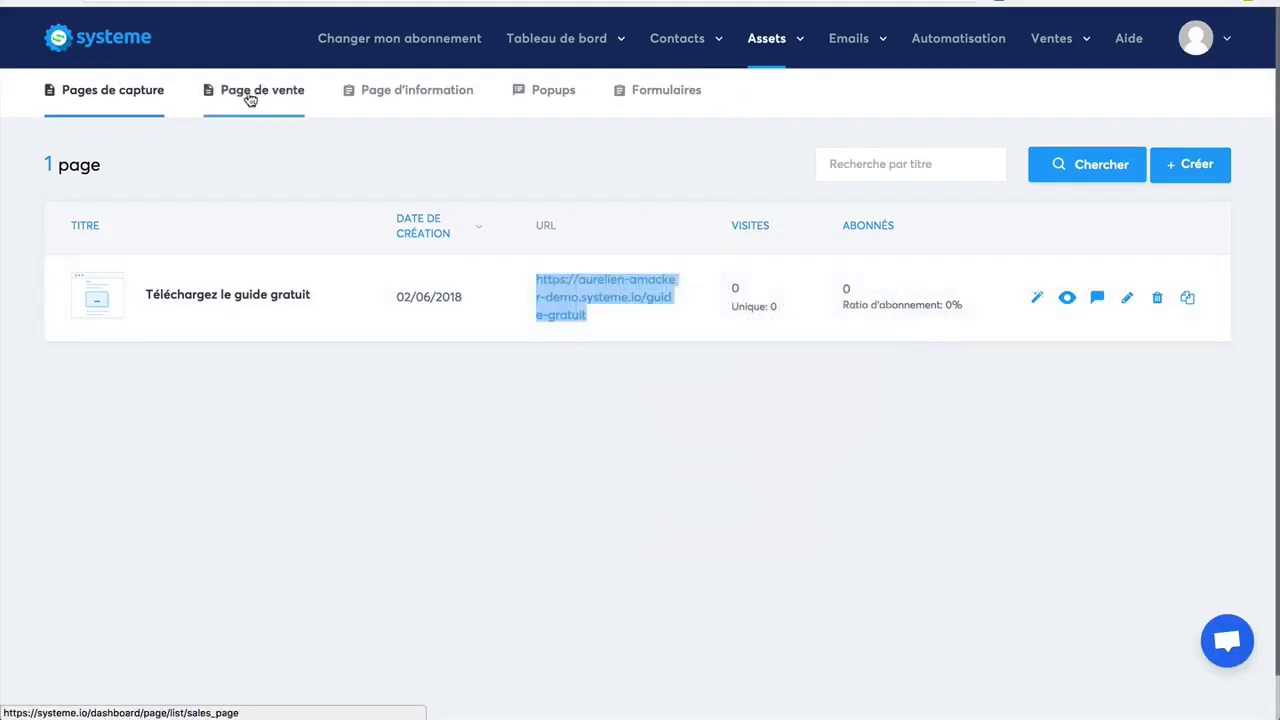
pyautogui.click(250, 100)
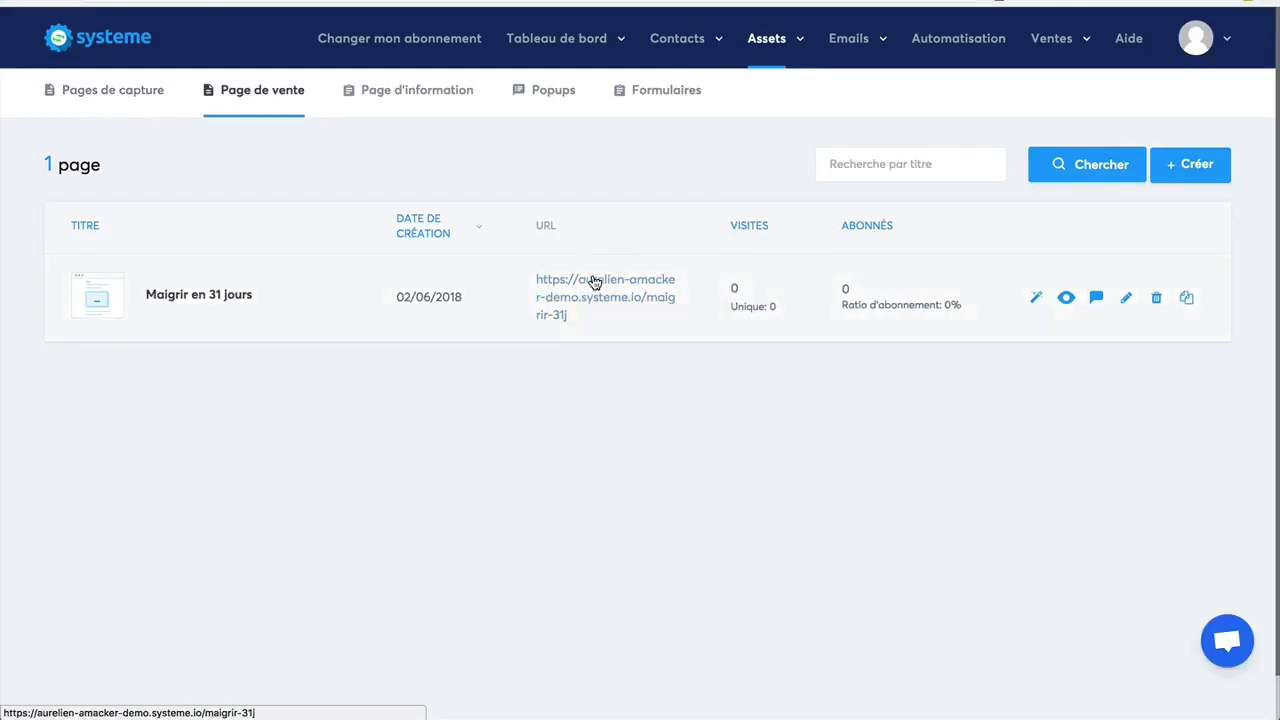
pyautogui.rightClick(594, 283)
pyautogui.click(614, 364)
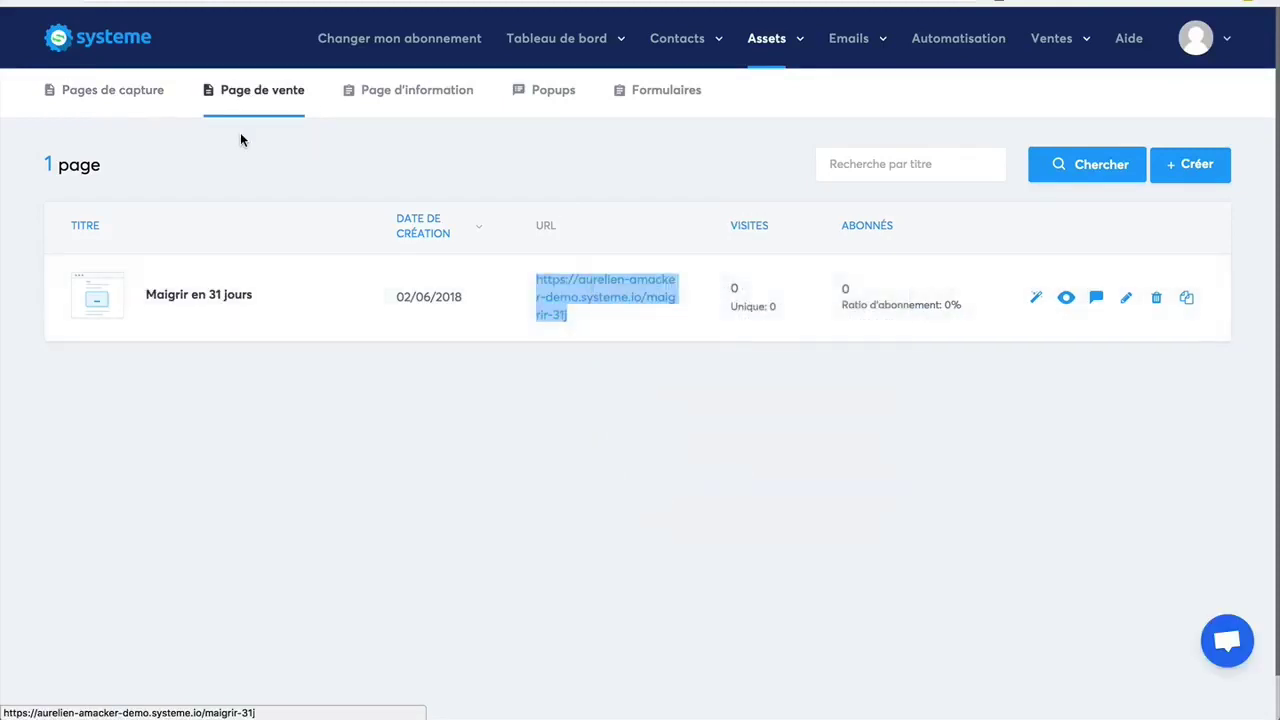
# Make the "Je veux voir la vidéo" button on the "Téléchargez le guide gratuit" capture page redirect to the copied sales page URL, save and exit.
pyautogui.click(103, 91)
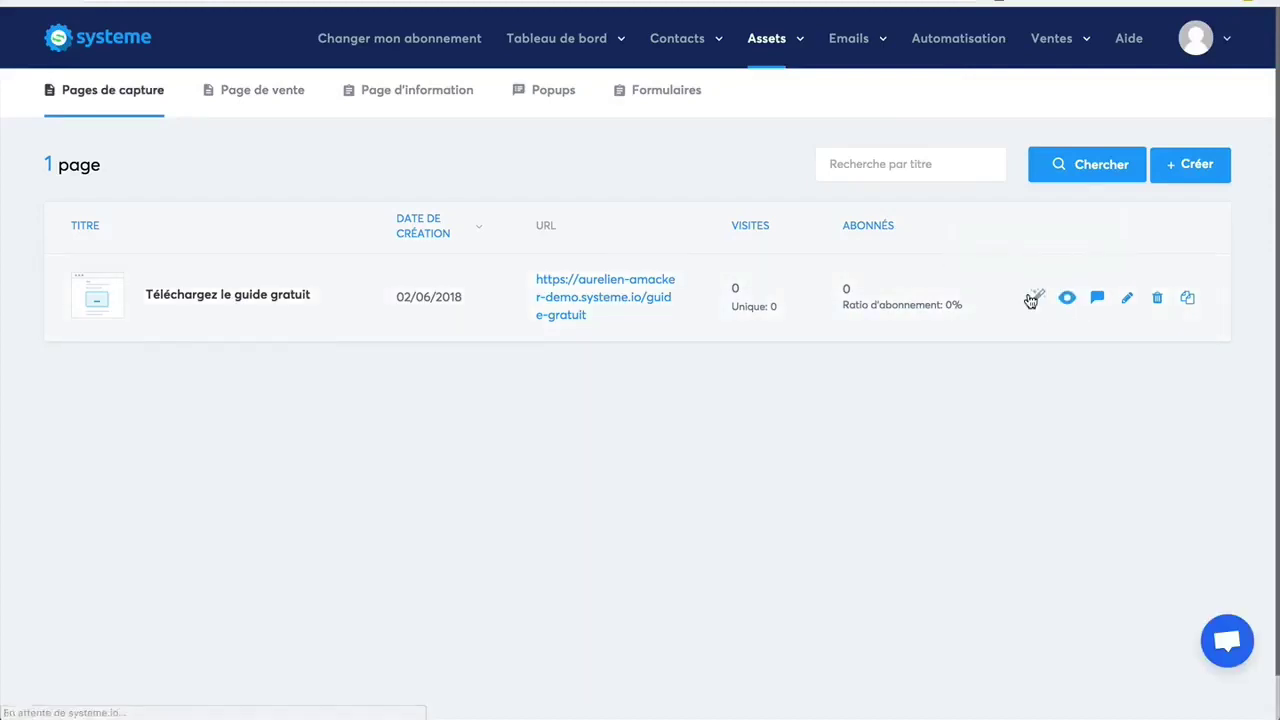
pyautogui.click(1031, 301)
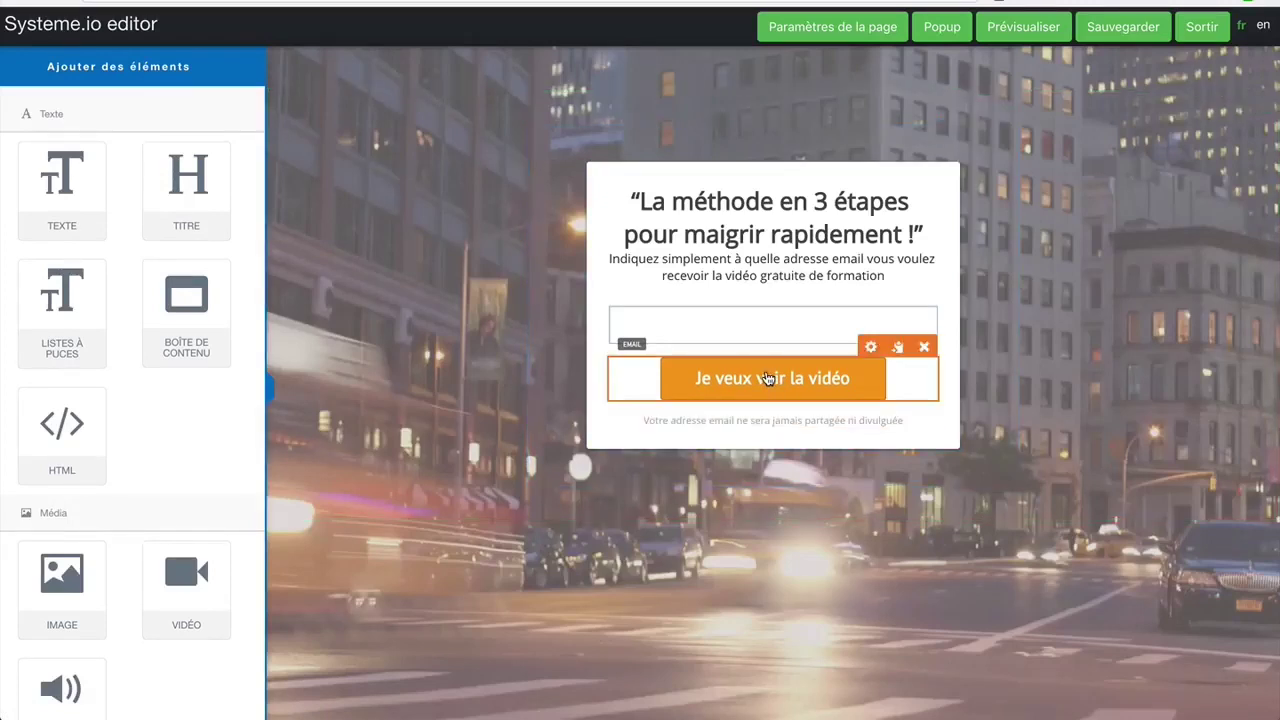
pyautogui.click(767, 378)
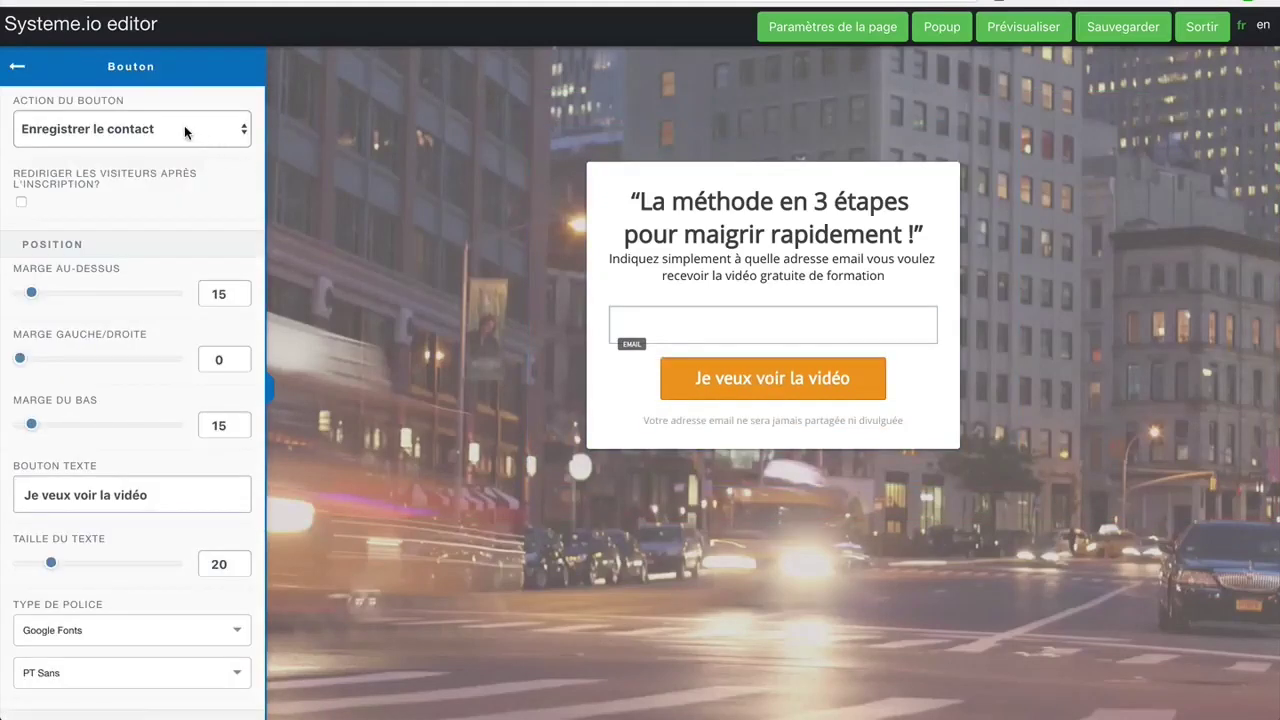
pyautogui.click(21, 202)
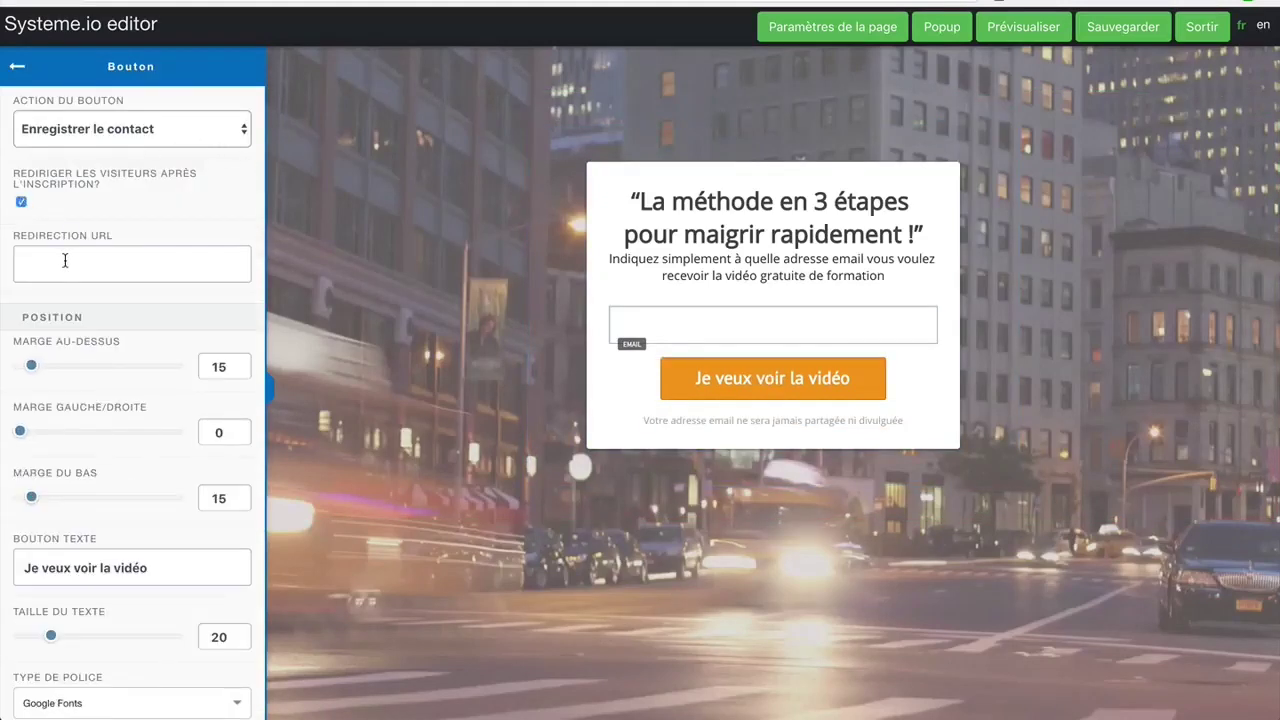
pyautogui.hotkey('ctrl', 'v')
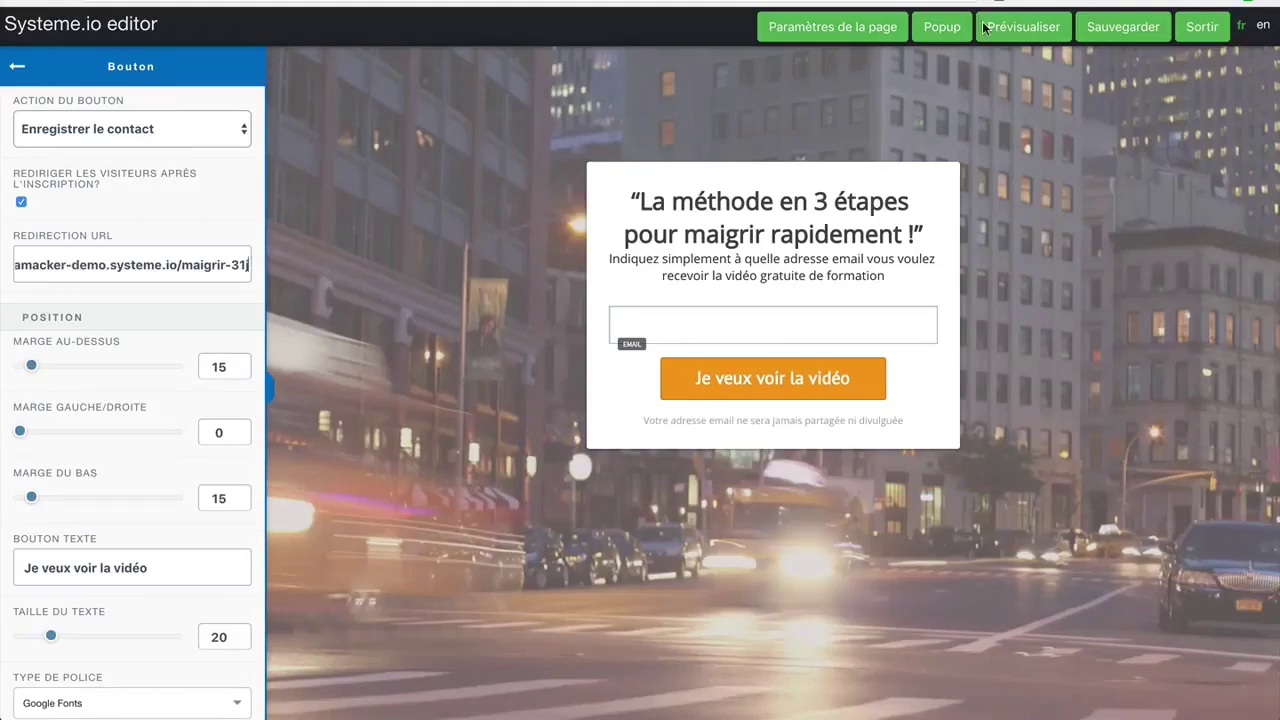
pyautogui.click(1122, 28)
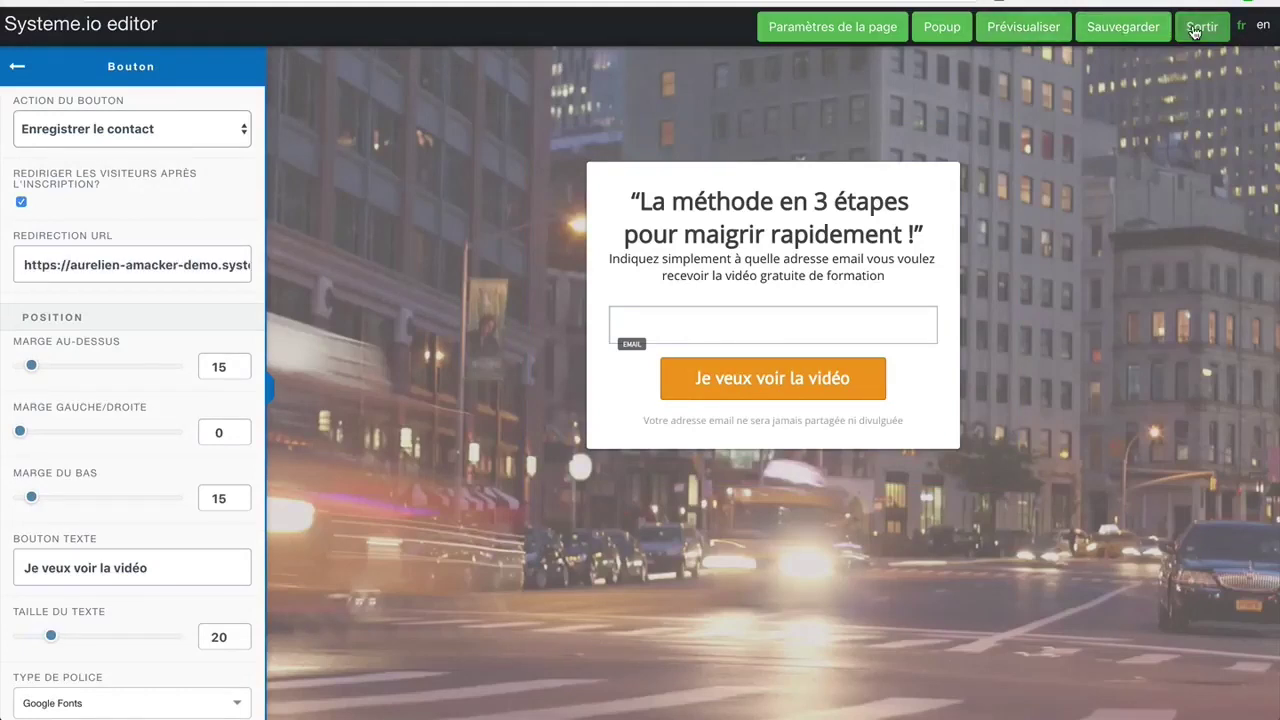
pyautogui.click(1196, 28)
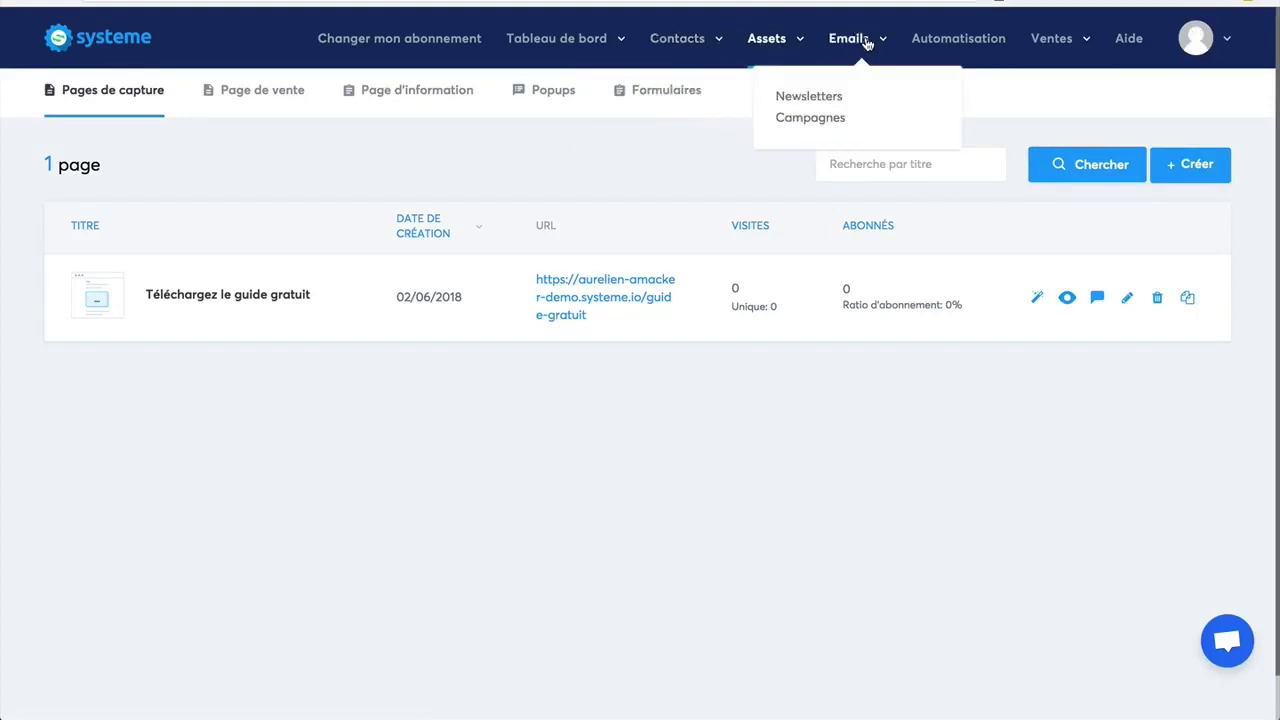
# View the live order page of the "Maigrir en 31 jours" offer and return to the offer overview.
pyautogui.moveTo(1052, 38)
pyautogui.click(995, 100)
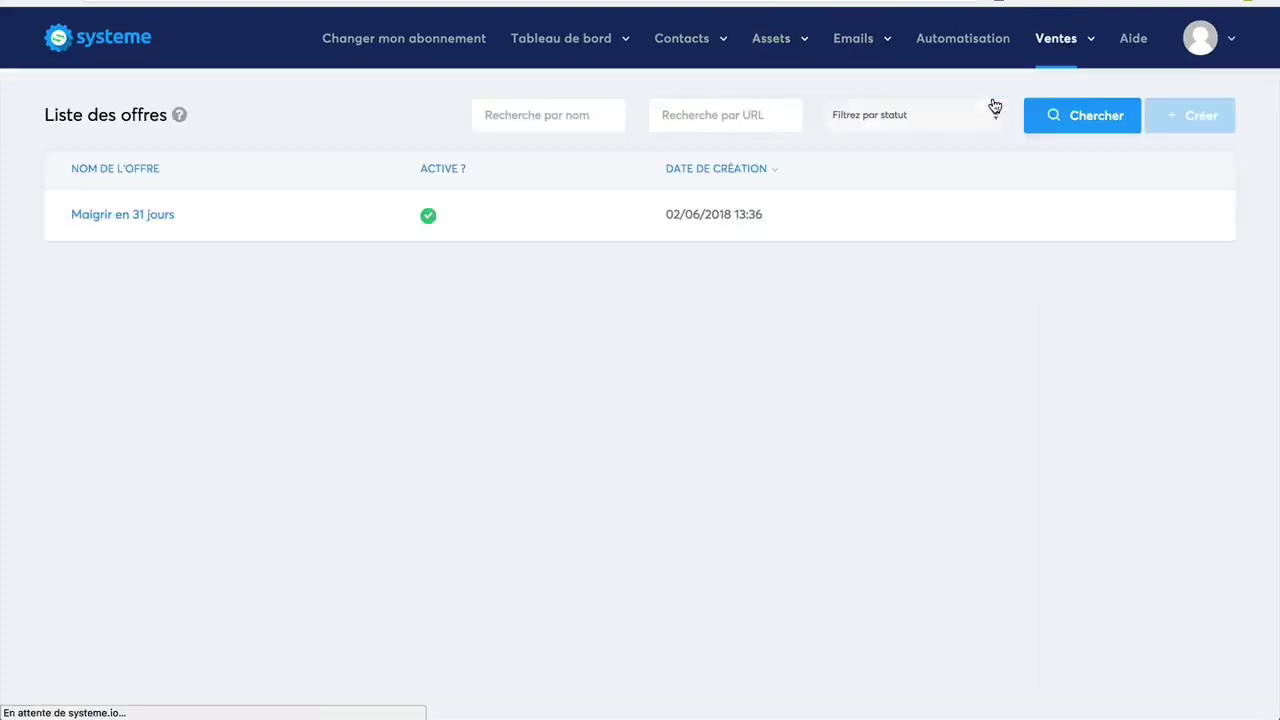
pyautogui.click(104, 218)
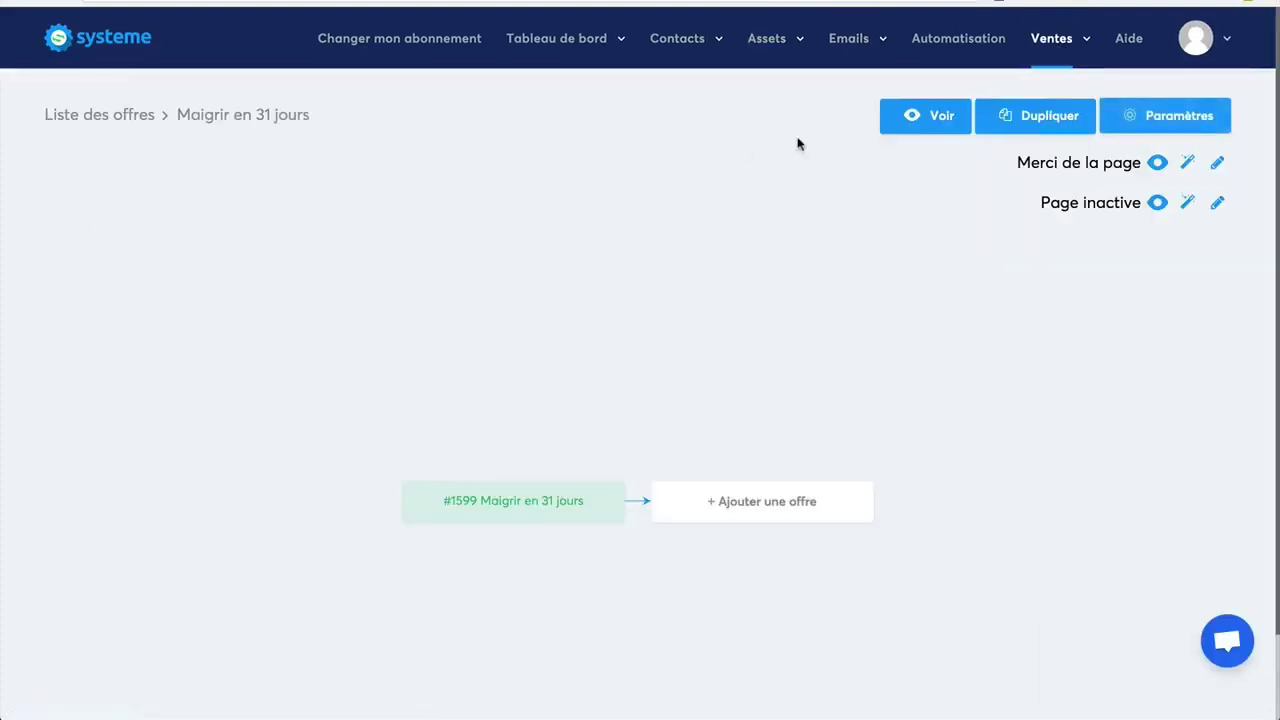
pyautogui.click(925, 116)
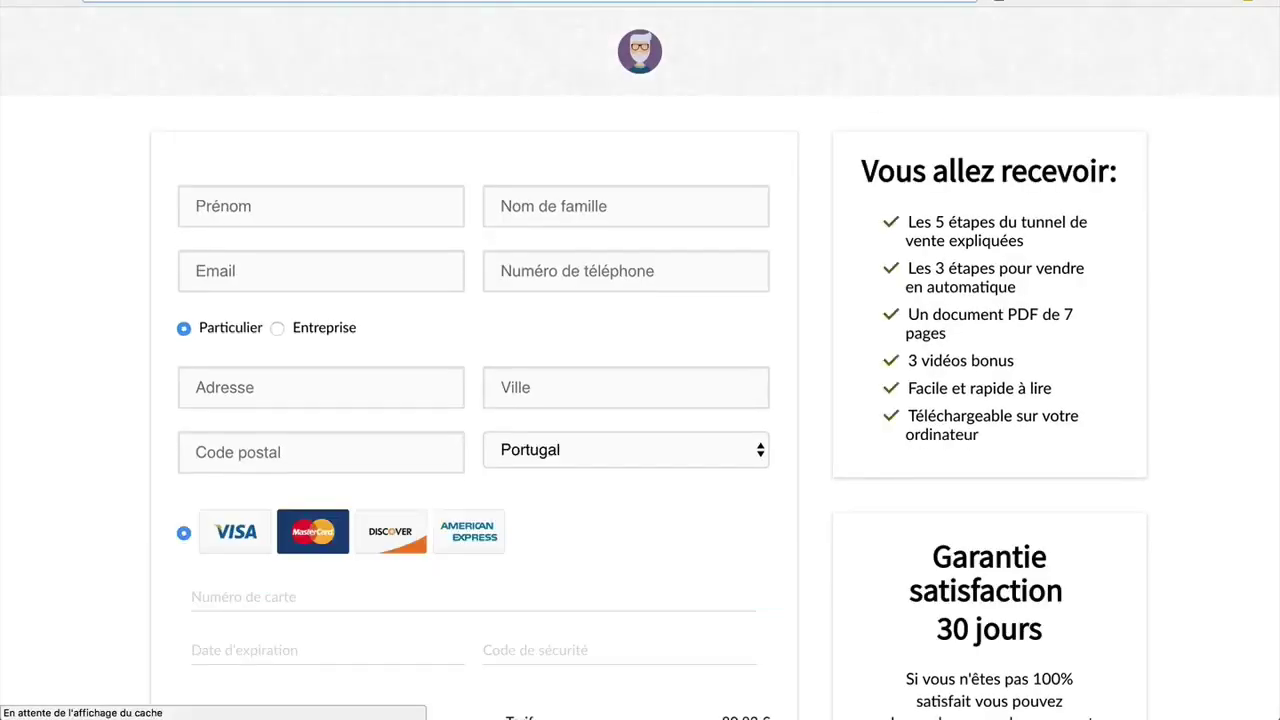
pyautogui.press('super+w')
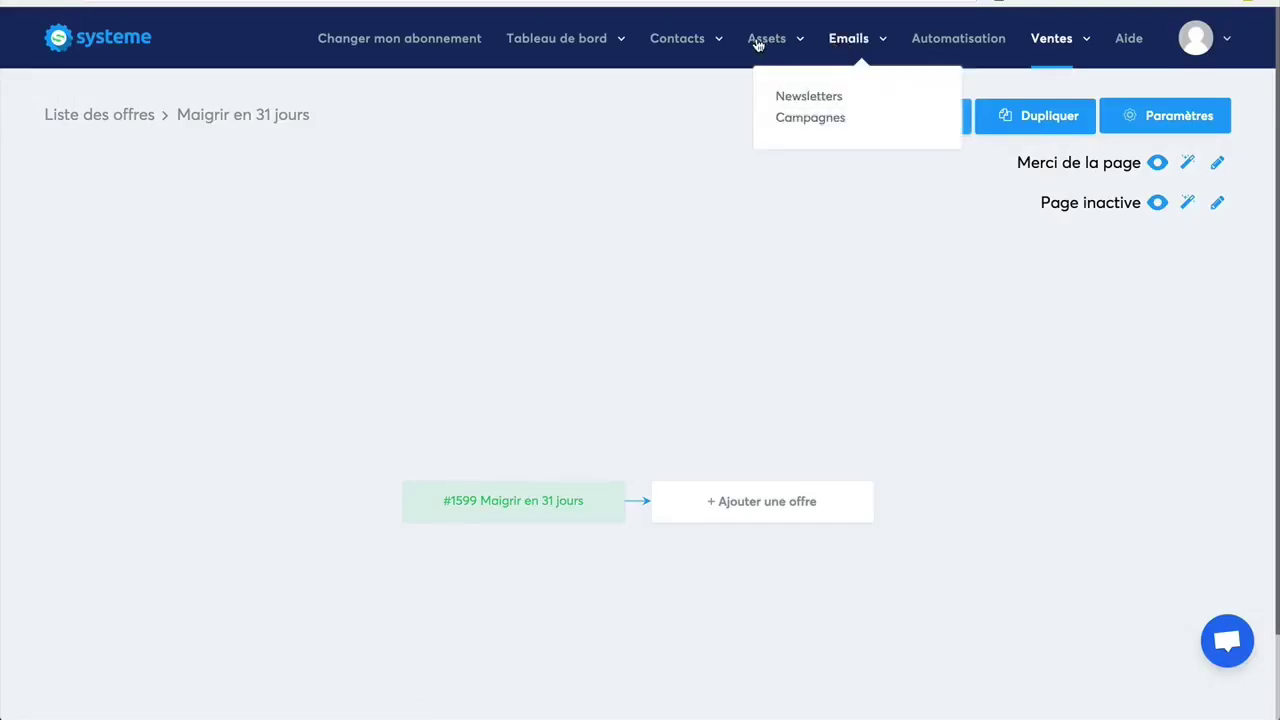
# Open the "Maigrir en 31 jours" sales page in the page editor.
pyautogui.moveTo(548, 43)
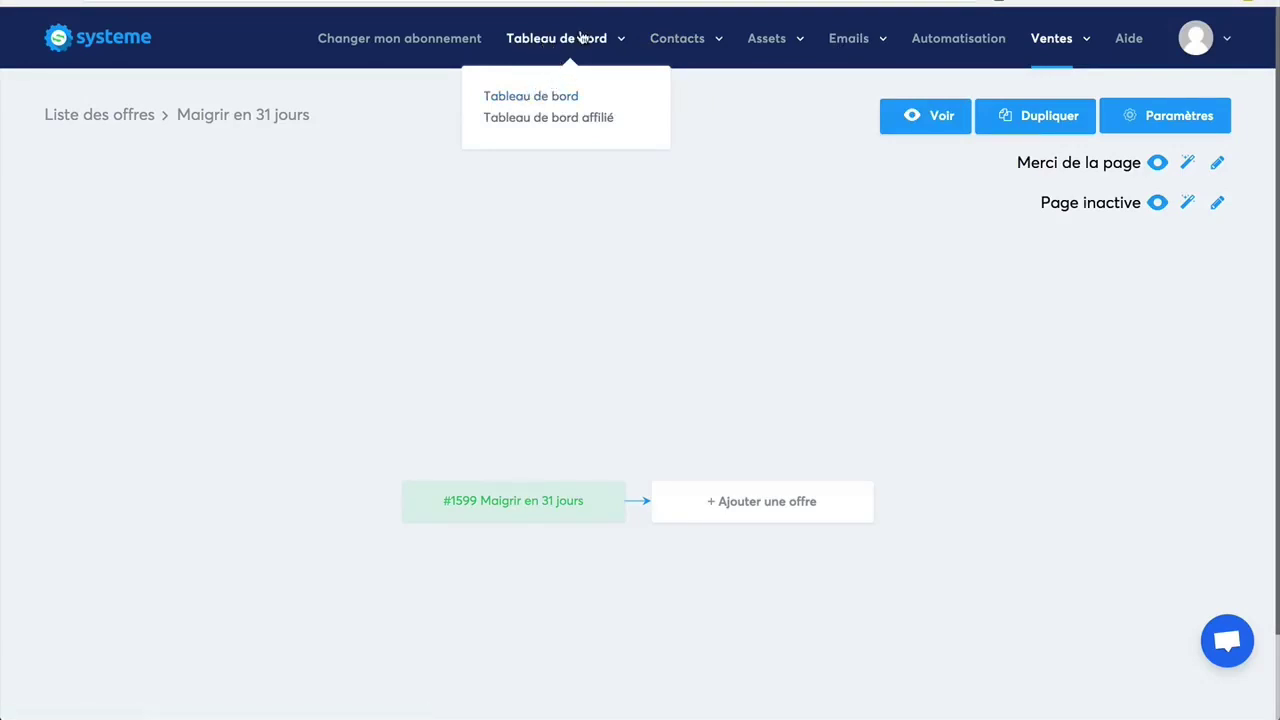
pyautogui.moveTo(695, 46)
pyautogui.moveTo(786, 48)
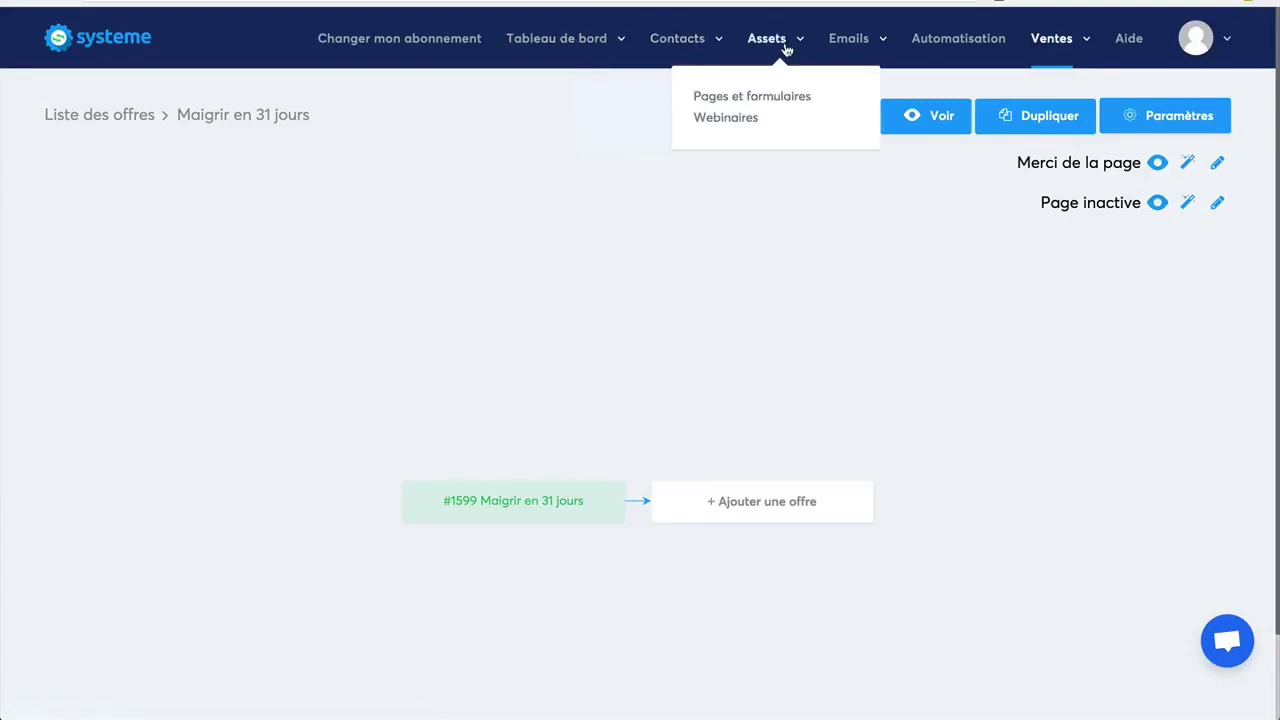
pyautogui.click(735, 100)
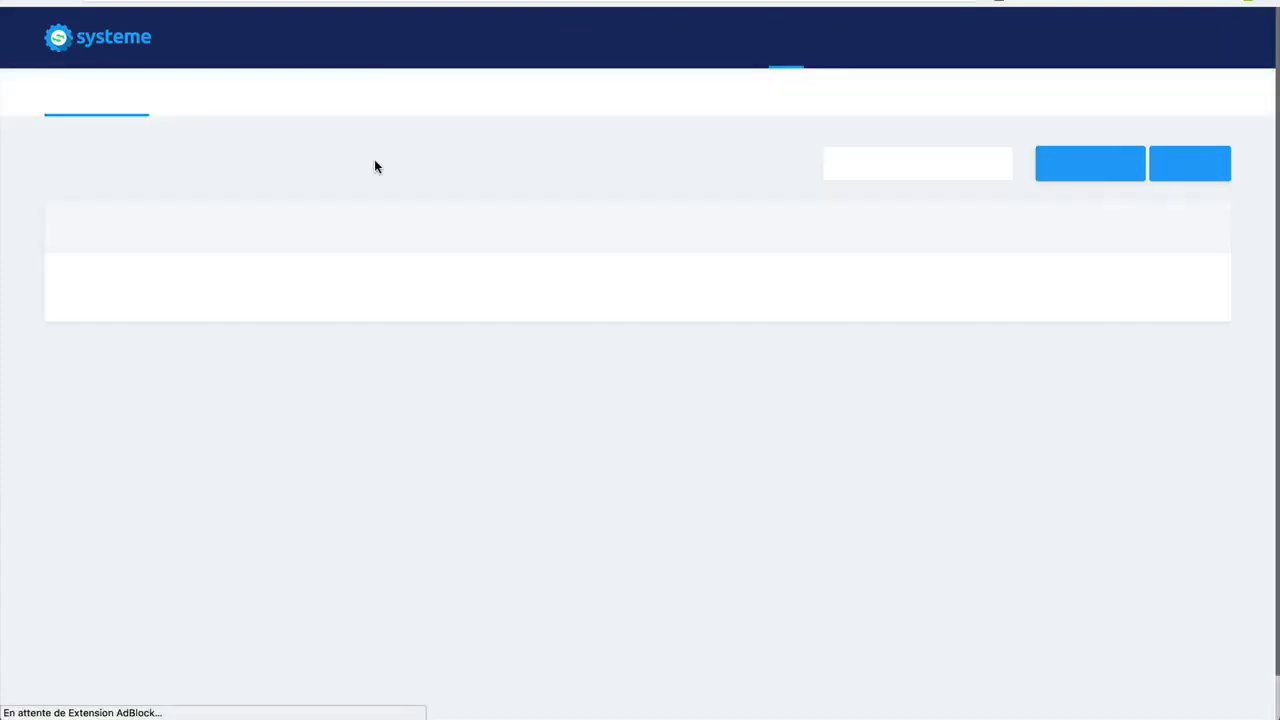
pyautogui.click(240, 96)
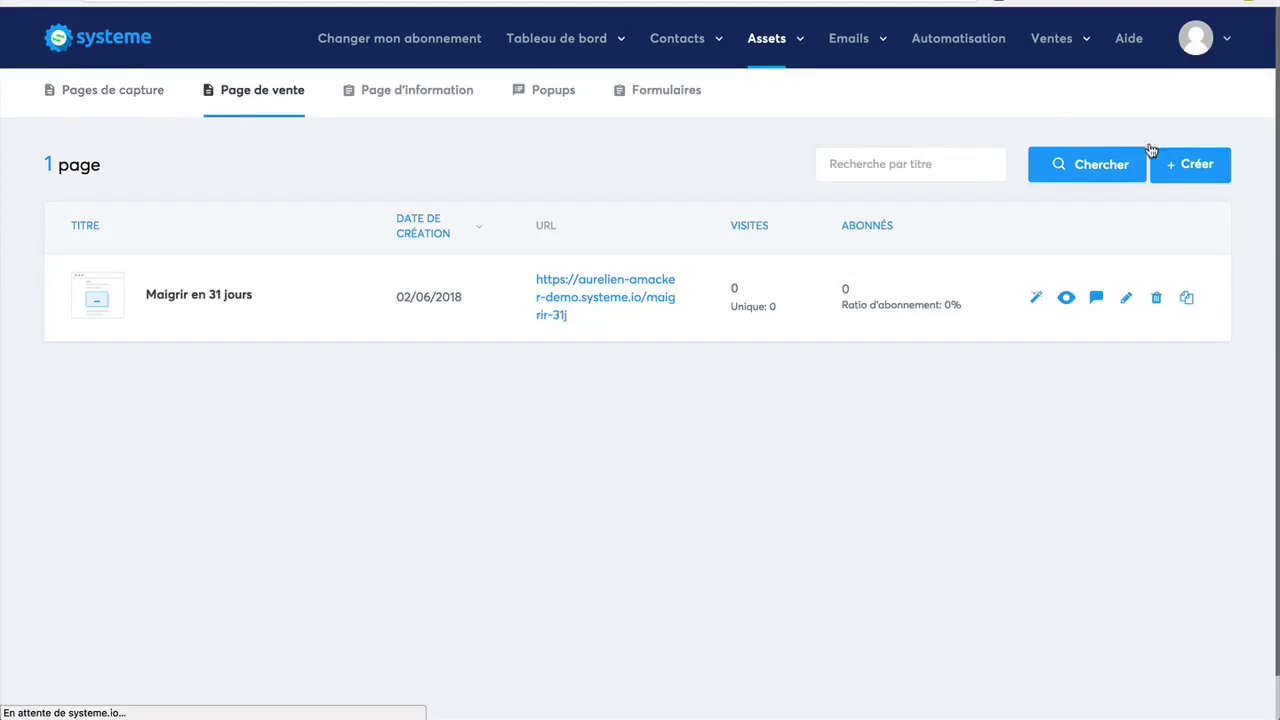
pyautogui.click(1037, 299)
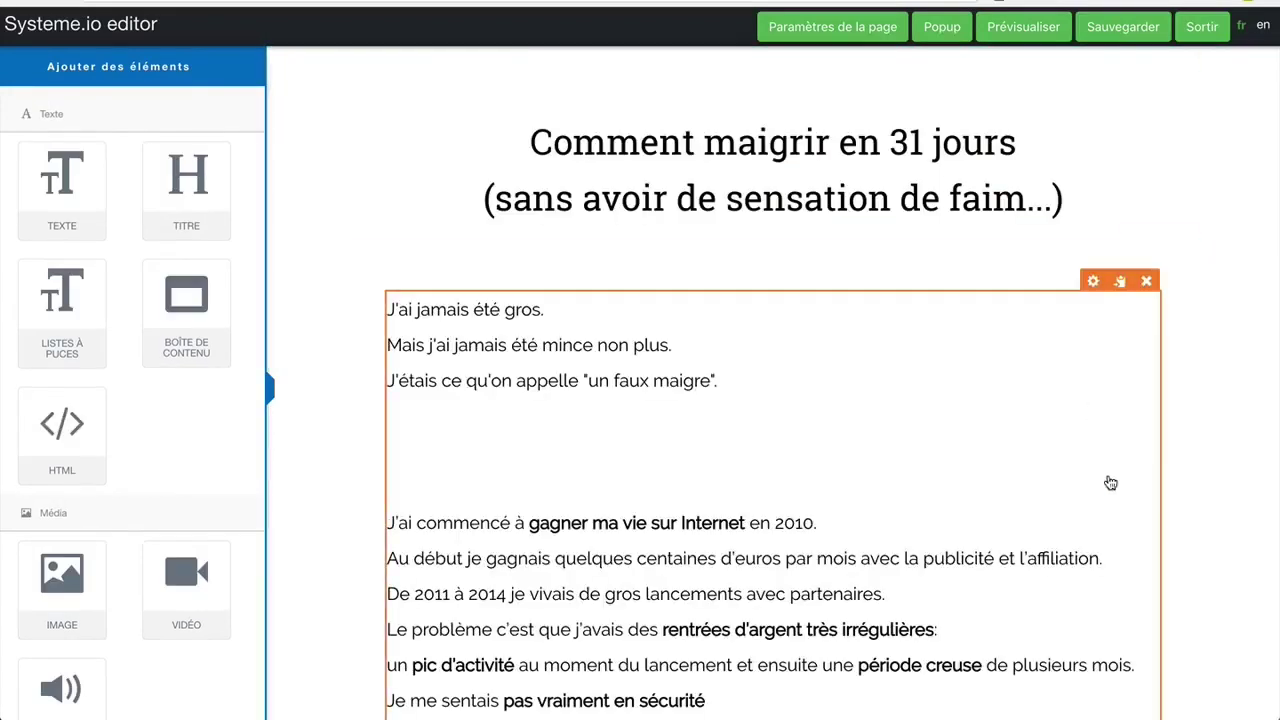
# Delete the first two-column pricing block with "Formation seule" and "Pass Business" from the sales page.
pyautogui.scroll(-15, 1106, 403)
pyautogui.scroll(-20, 1106, 460)
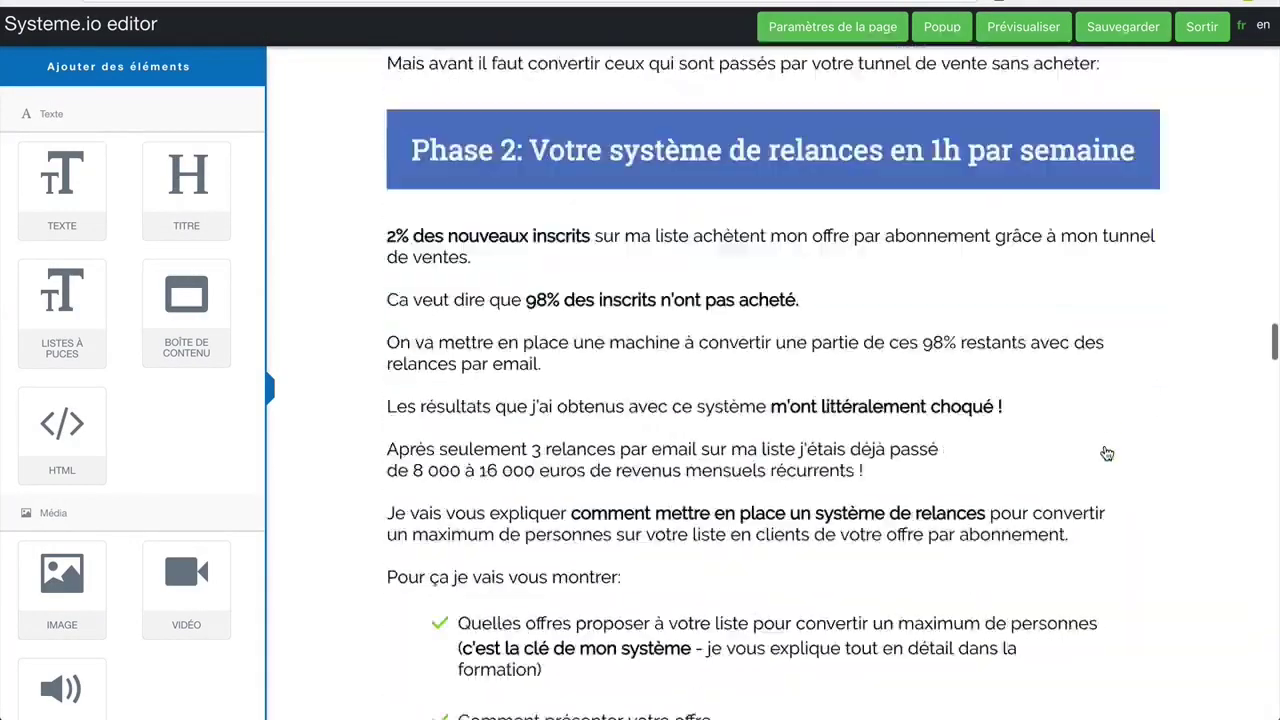
pyautogui.scroll(-12, 1106, 453)
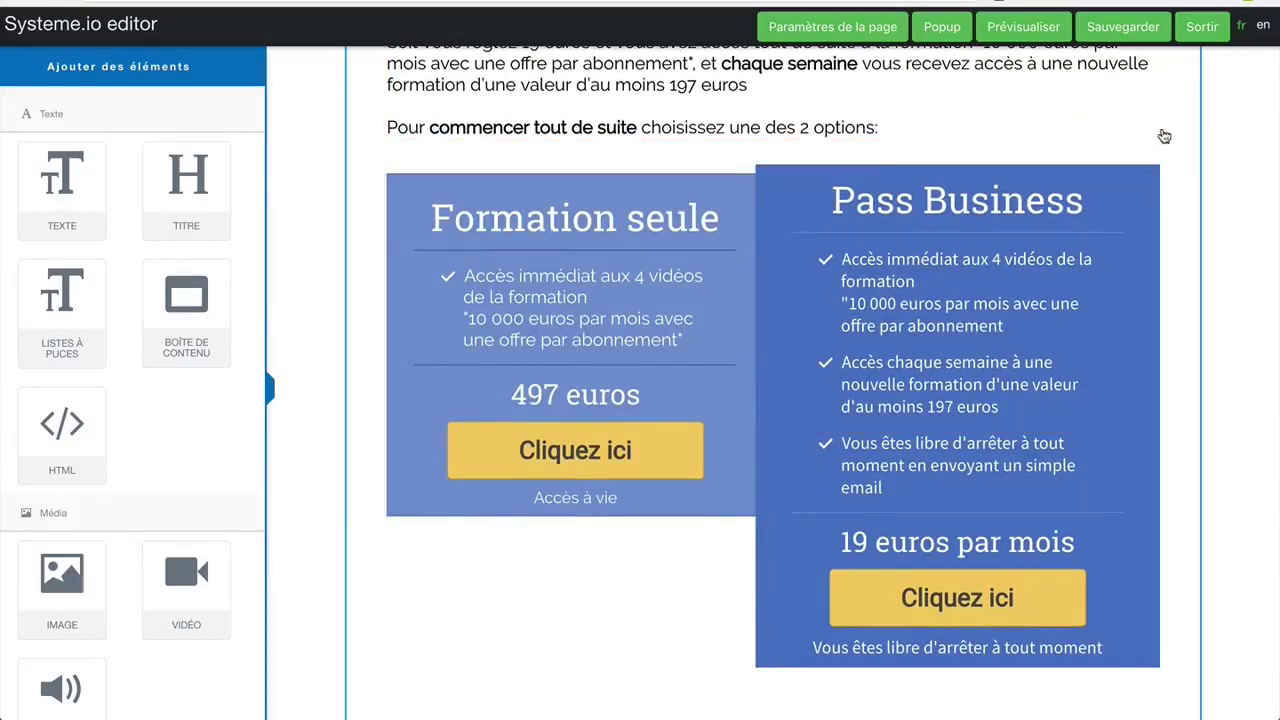
pyautogui.moveTo(1151, 151)
pyautogui.click(1147, 129)
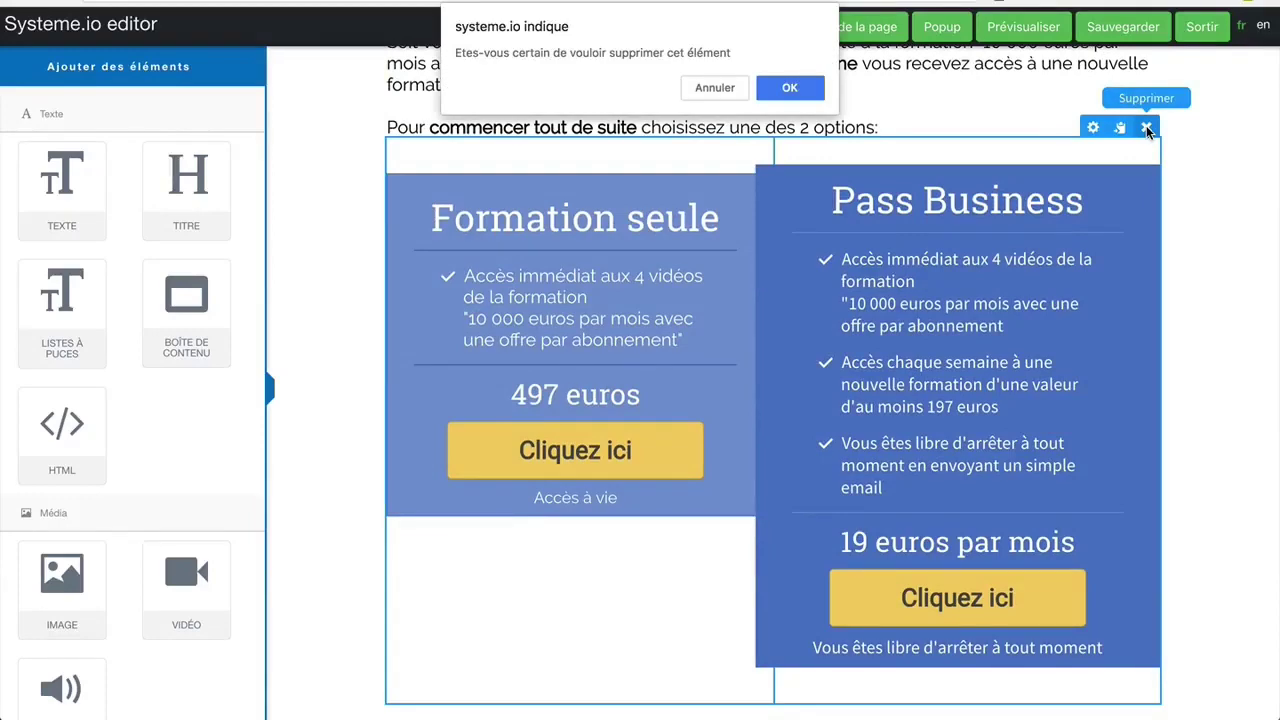
pyautogui.click(820, 89)
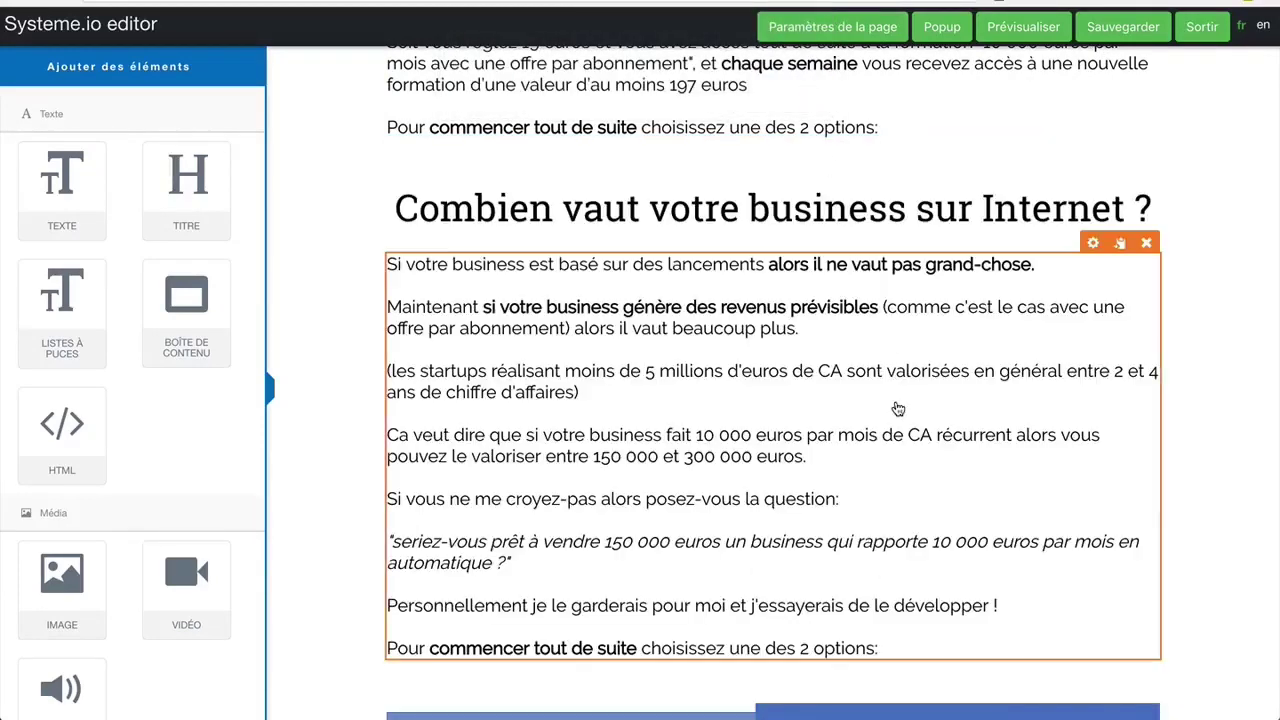
# Add a text element under the paragraph ending "choisissez une des 2 options:", above the "Combien vaut votre business sur Internet ?" heading.
pyautogui.scroll(-3, 850, 409)
pyautogui.scroll(5, 898, 409)
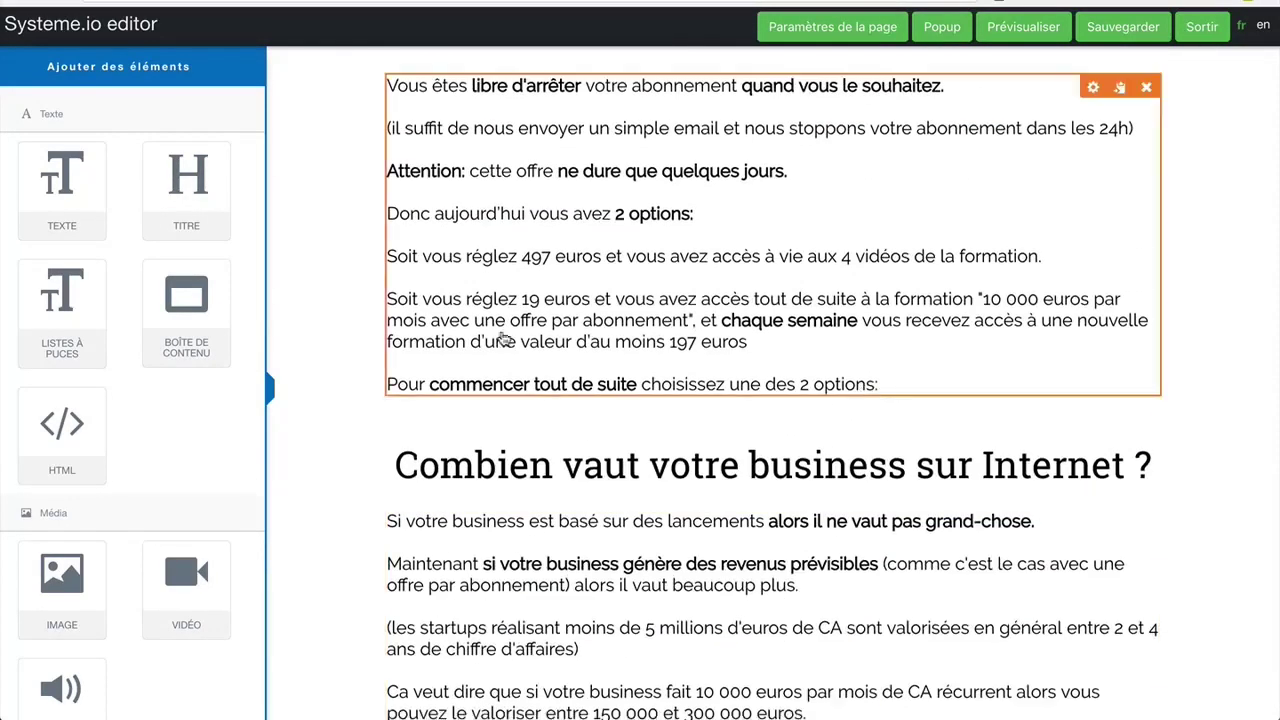
pyautogui.click(895, 388)
pyautogui.click(17, 72)
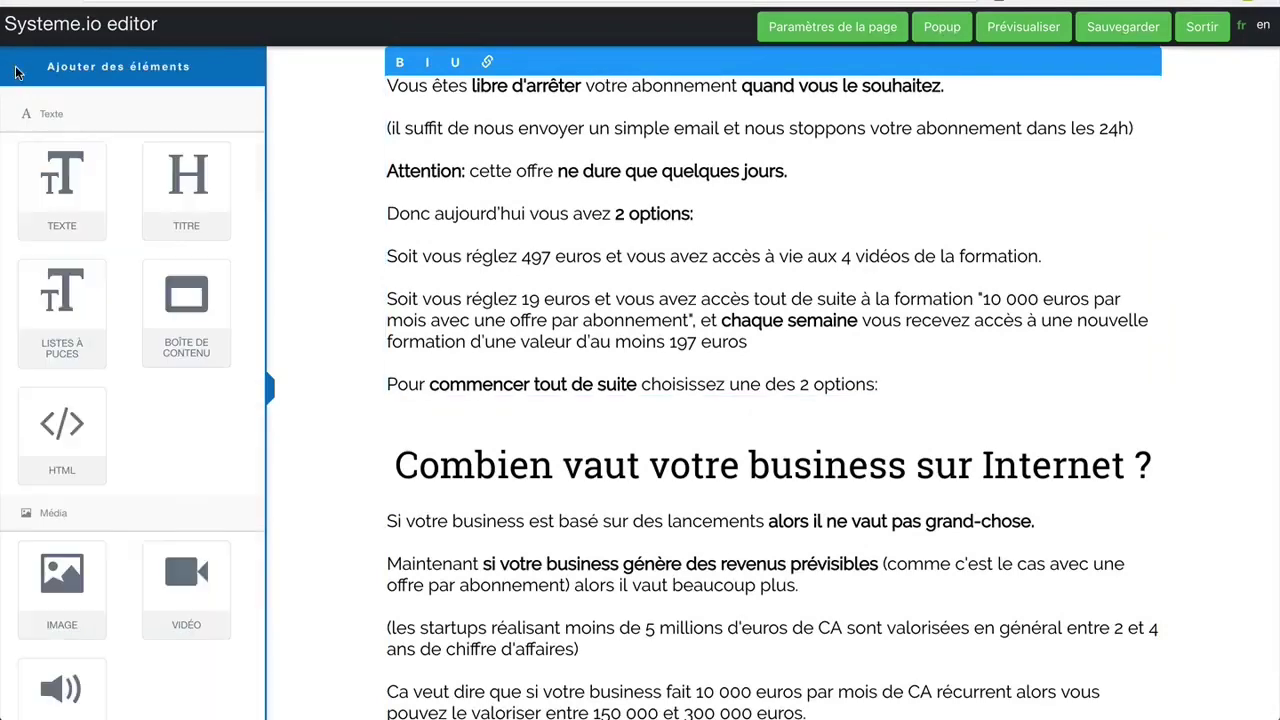
pyautogui.moveTo(49, 172); pyautogui.dragTo(499, 410)
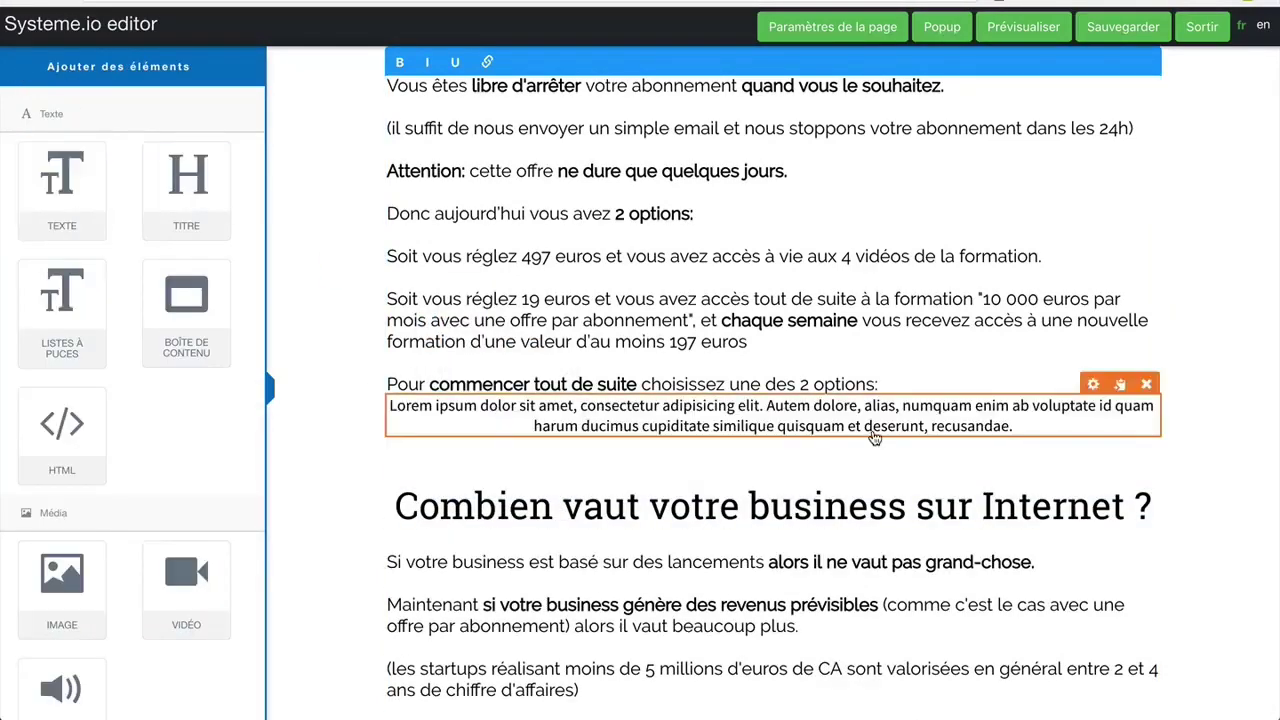
# Replace the new element's placeholder text with "Cliquez sur le bouton pour recevoir la méthode pour maigrir en 31 jours:".
pyautogui.click(873, 435)
pyautogui.moveTo(1031, 426); pyautogui.dragTo(335, 385)
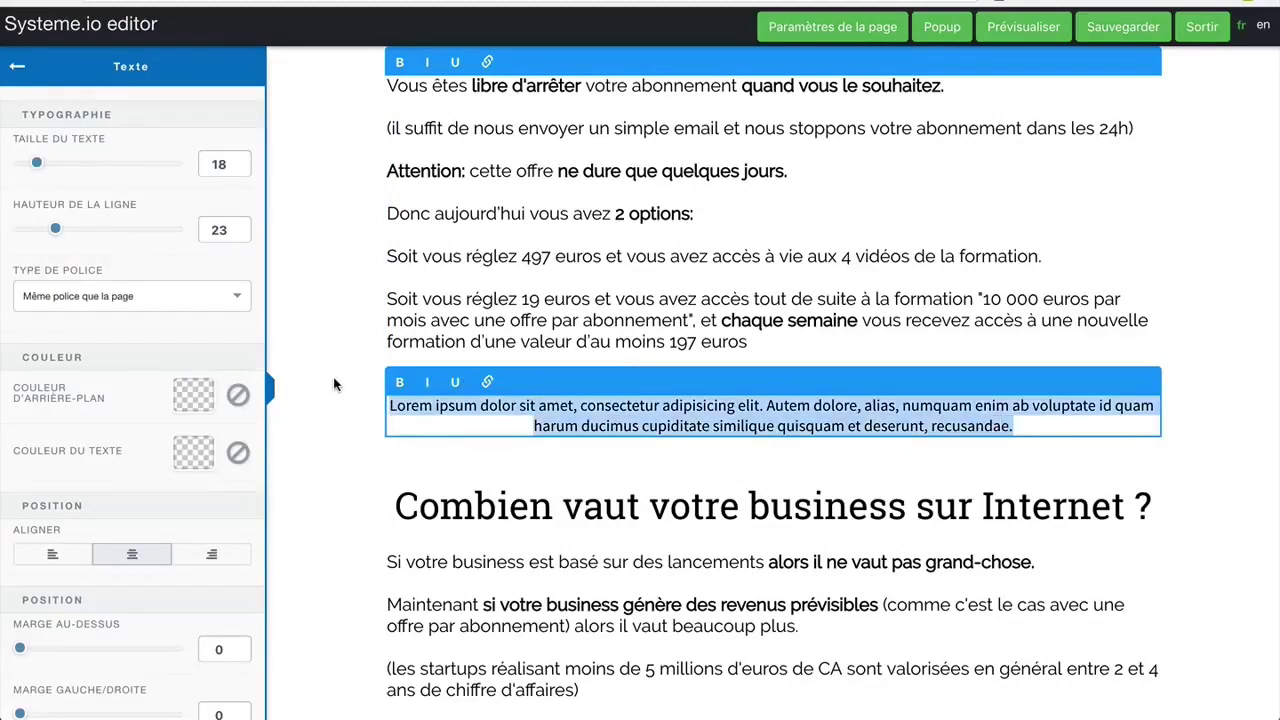
pyautogui.write('Cliquez')
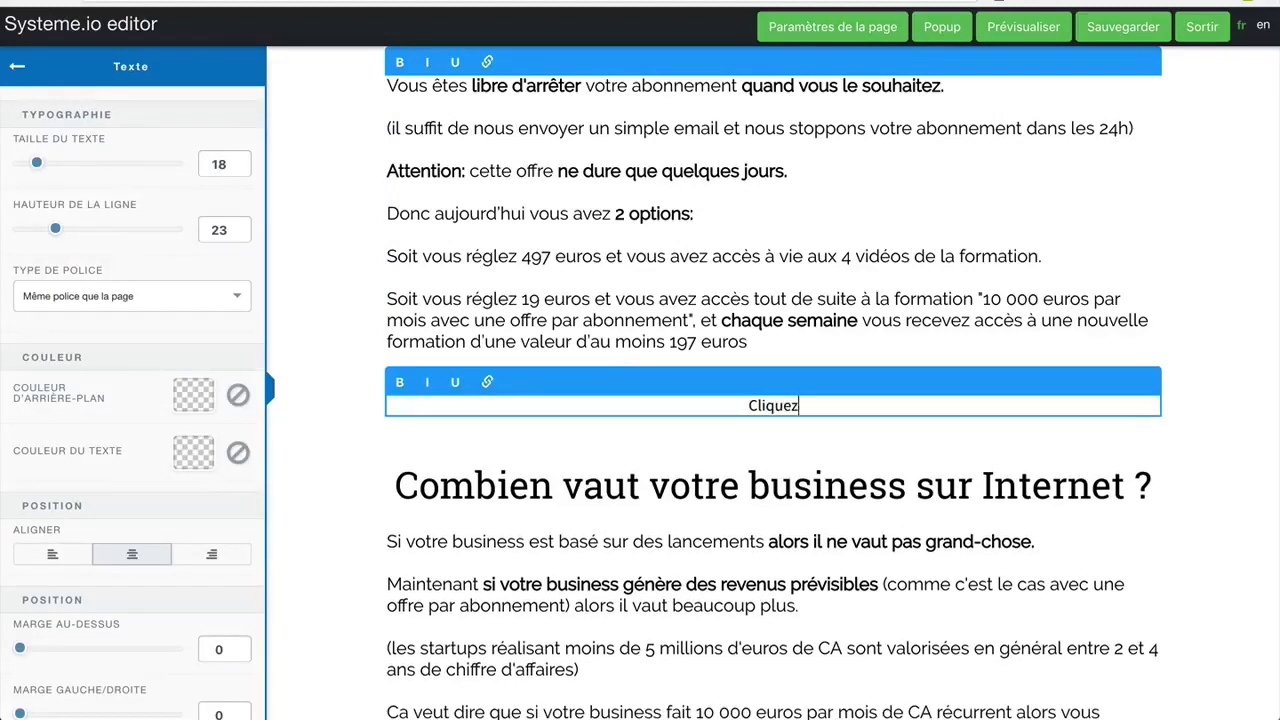
pyautogui.write(' si')
pyautogui.press('BackSpace')
pyautogui.write('u')
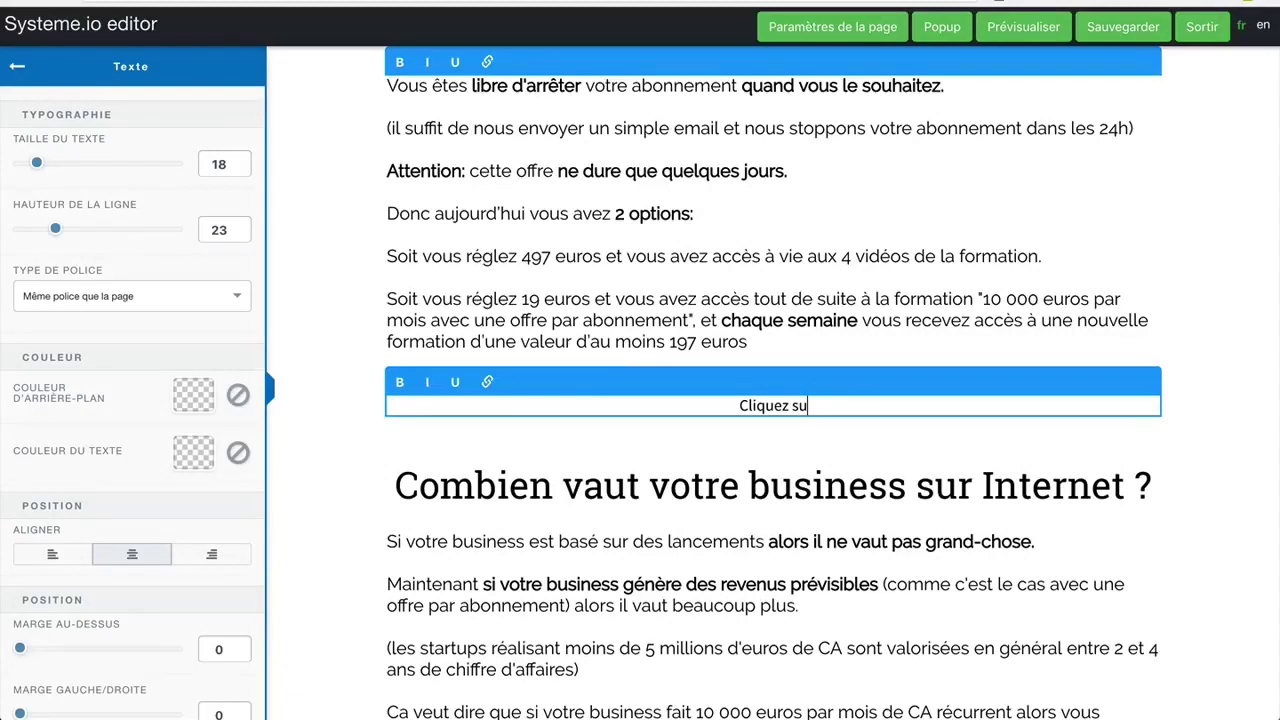
pyautogui.write('r le bouton pour ')
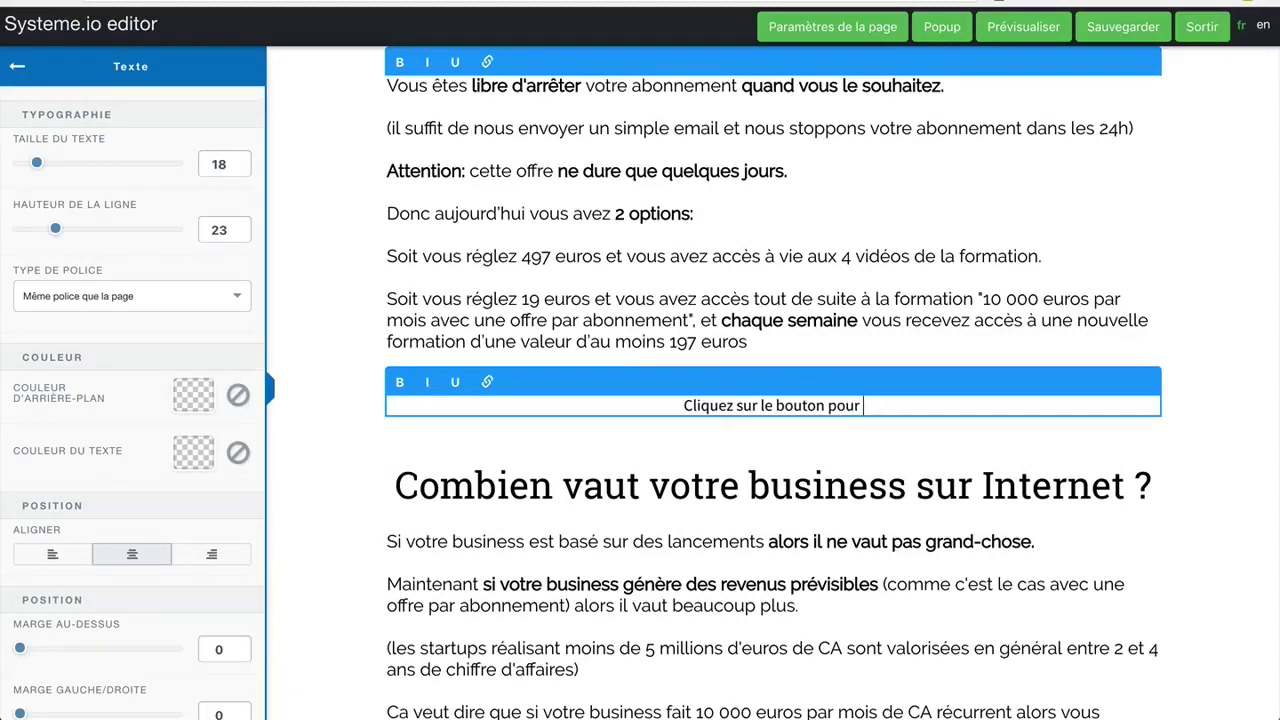
pyautogui.write('recevoir la méthode du')
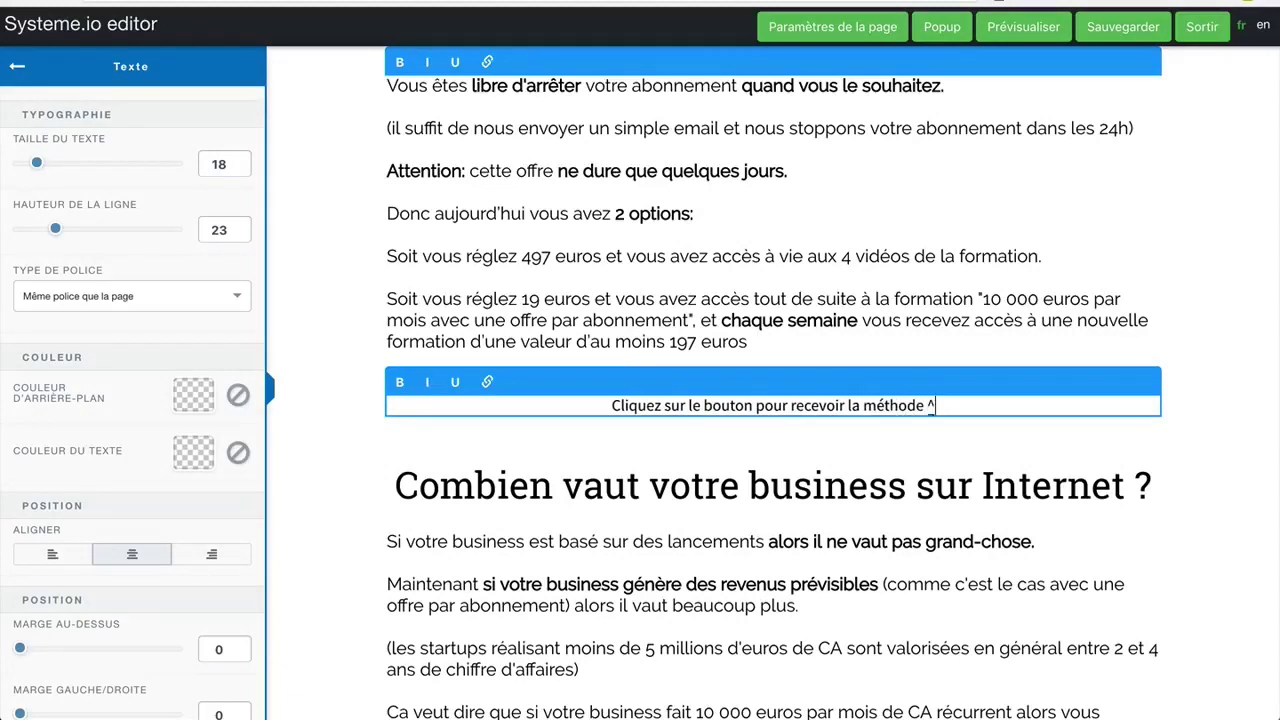
pyautogui.press('BackSpace')
pyautogui.press('BackSpace')
pyautogui.write('pou')
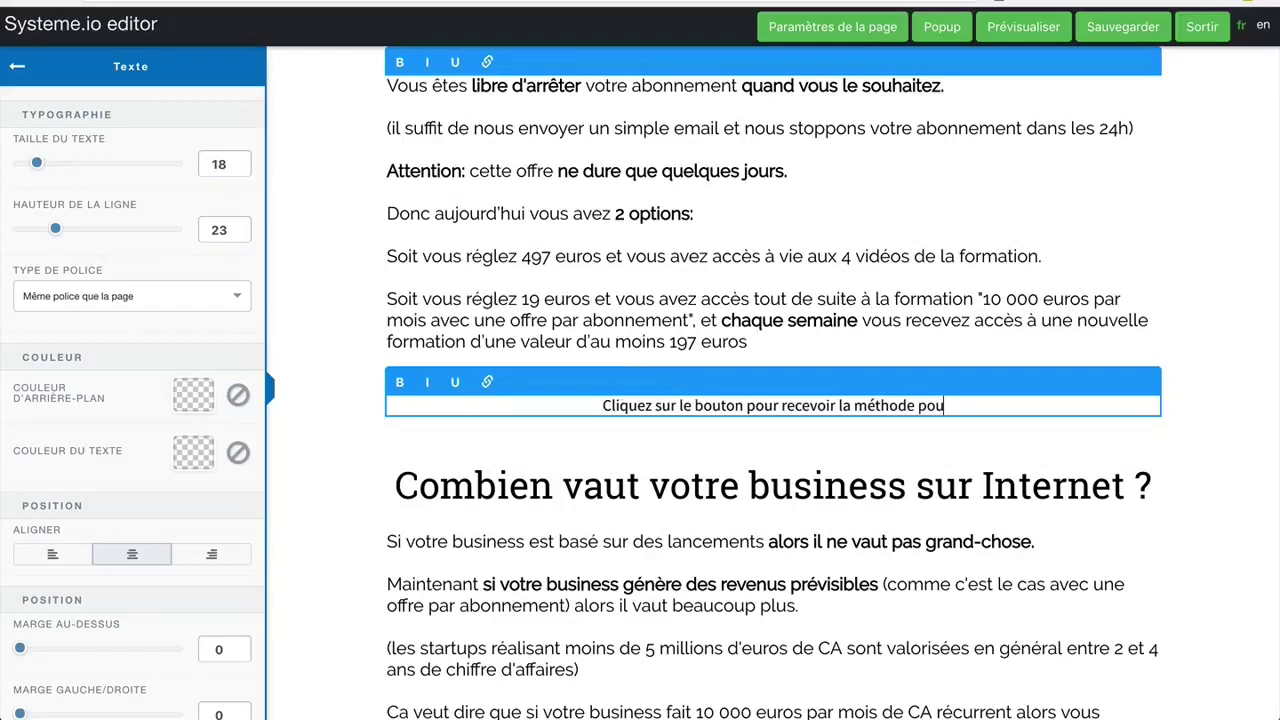
pyautogui.write('r maigrir en 31 jours:')
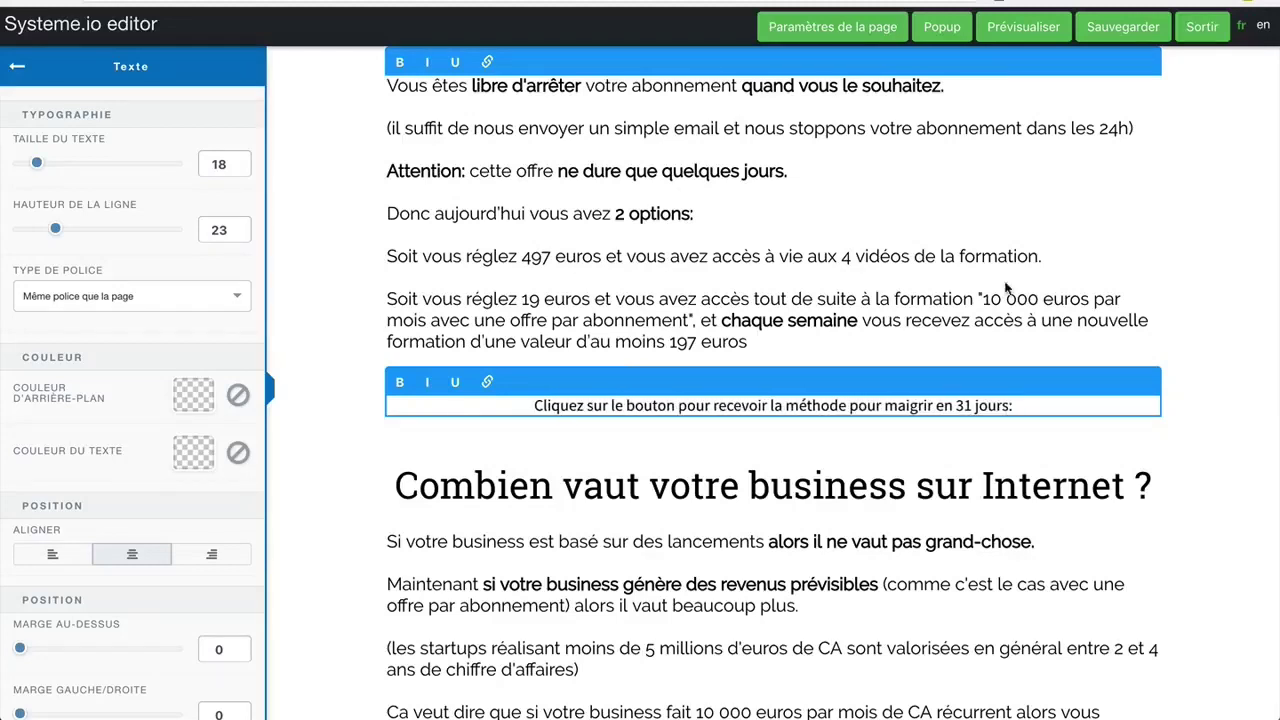
pyautogui.click(1223, 328)
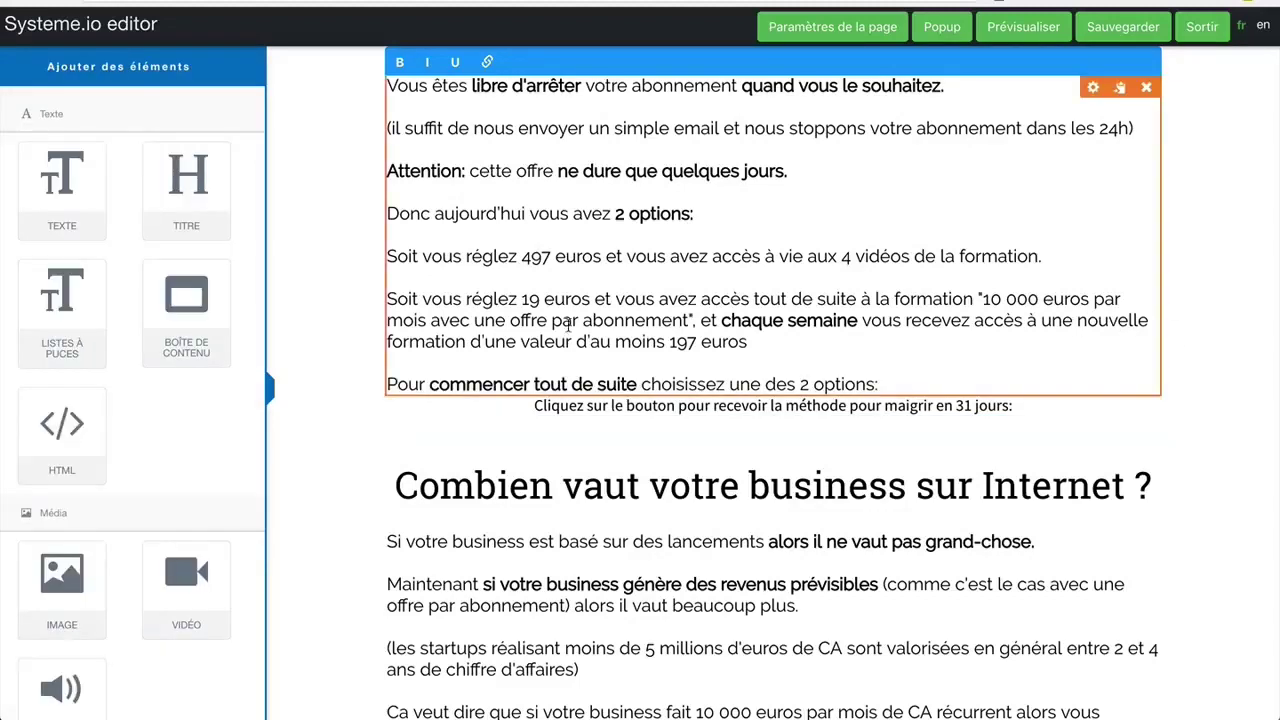
# Give the "Cliquez sur le bouton" text a margin above of 19 and a line height of 61.
pyautogui.click(862, 410)
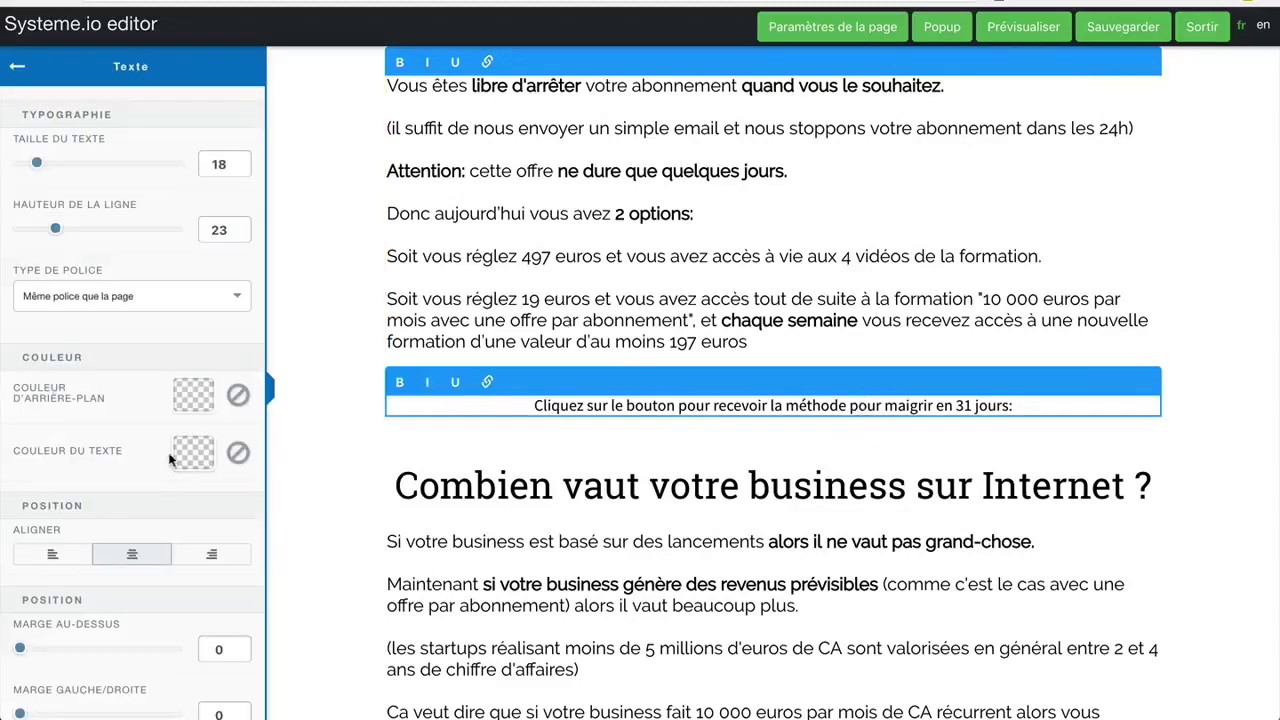
pyautogui.scroll(-3, 135, 560)
pyautogui.moveTo(20, 514); pyautogui.dragTo(35, 516)
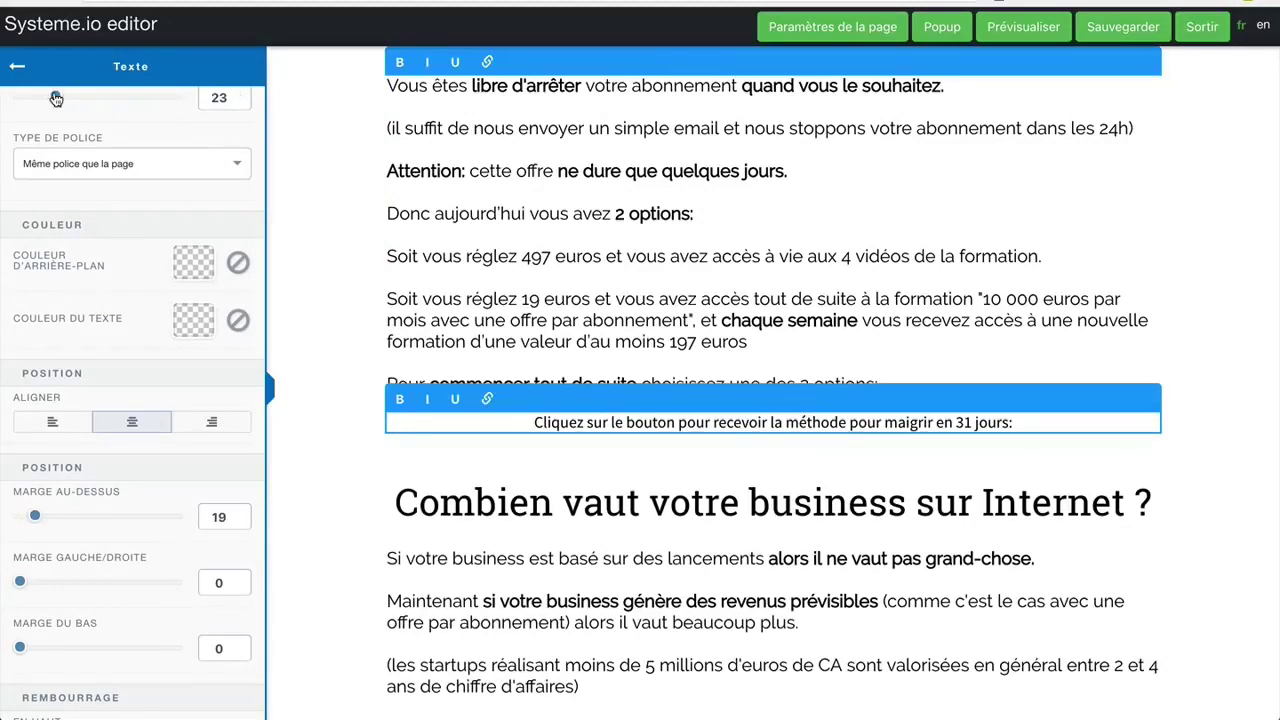
pyautogui.moveTo(56, 98); pyautogui.dragTo(116, 101)
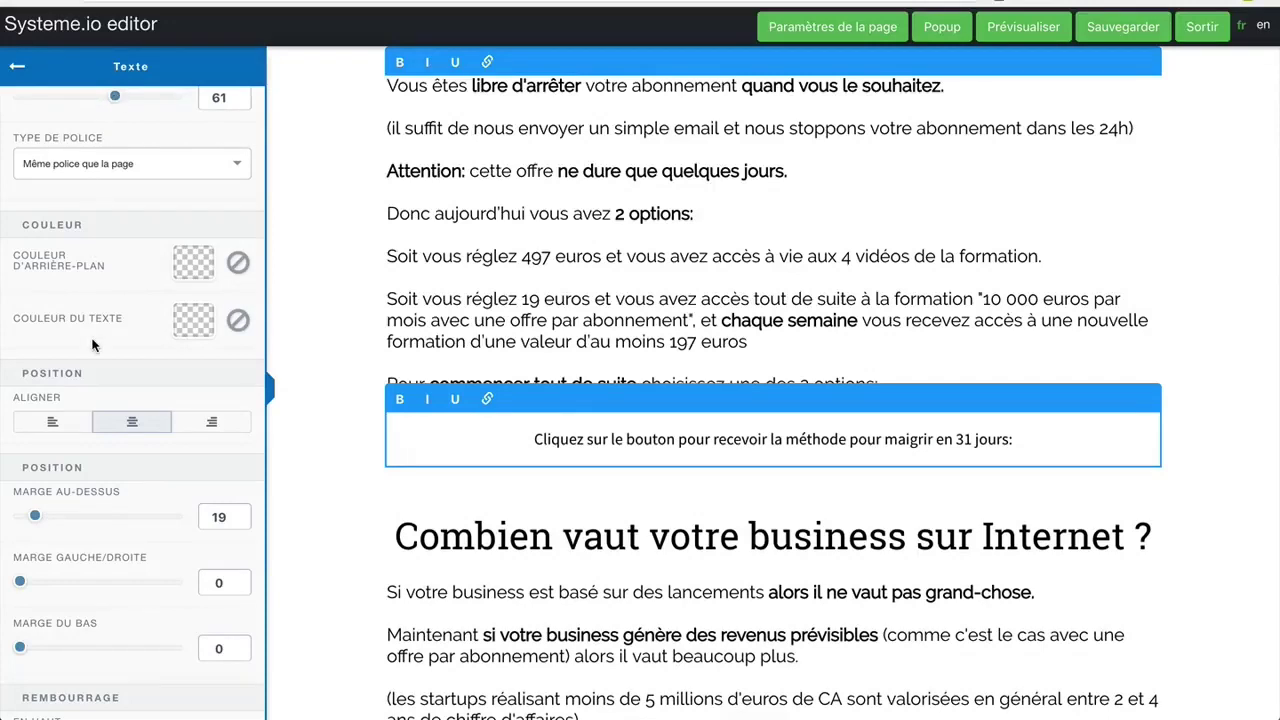
pyautogui.scroll(-2, 92, 345)
pyautogui.click(17, 66)
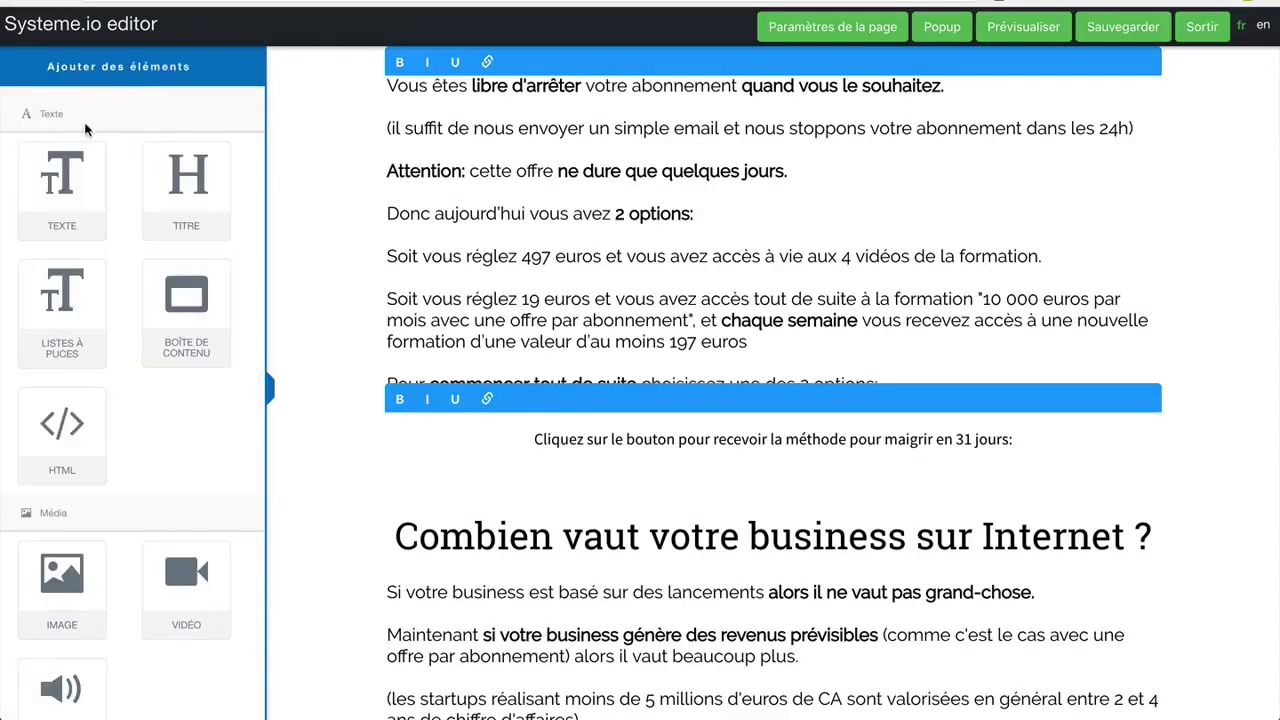
# Add a button element directly below the "Cliquez sur le bouton pour recevoir la méthode" text.
pyautogui.scroll(-5, 62, 585)
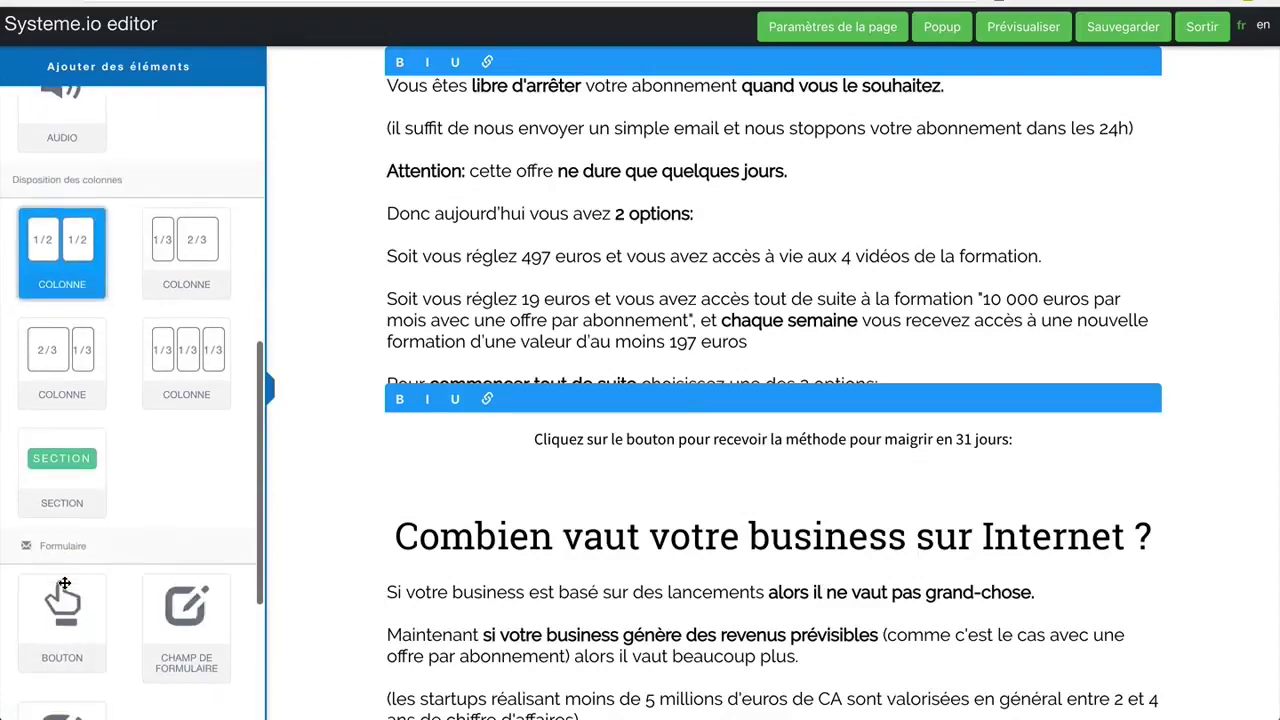
pyautogui.scroll(-4, 64, 584)
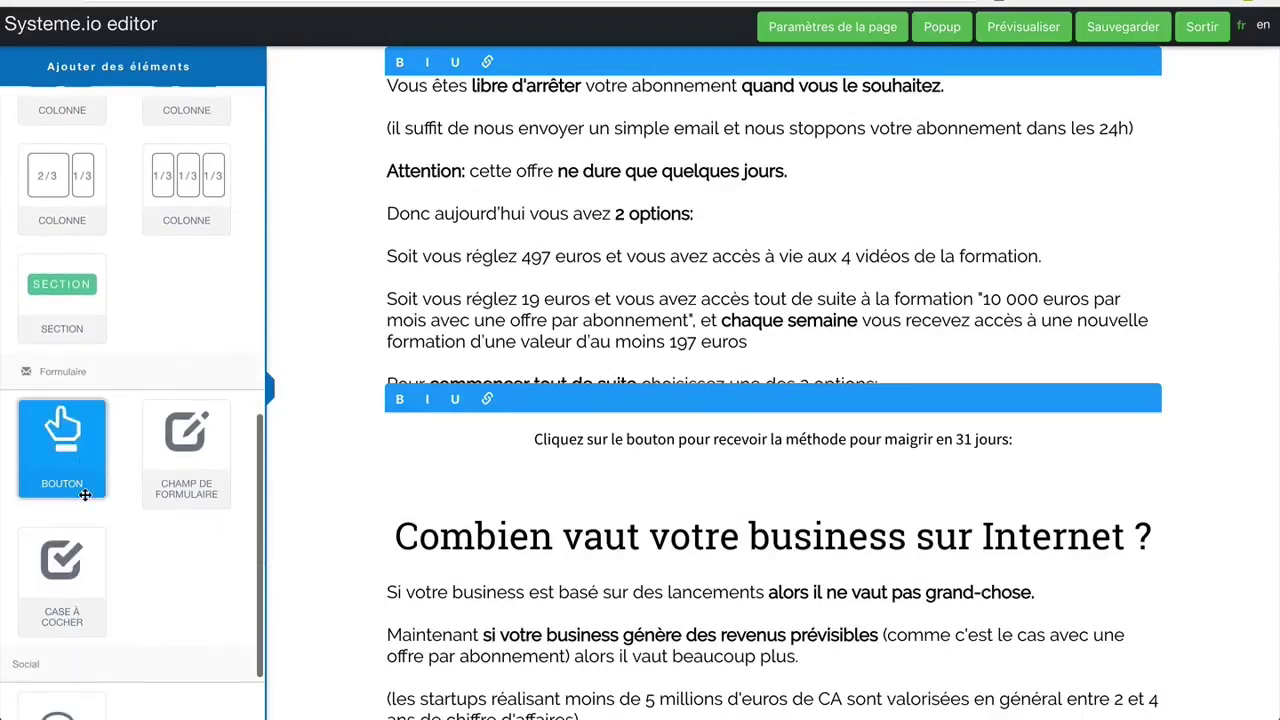
pyautogui.scroll(-2, 85, 494)
pyautogui.moveTo(62, 355); pyautogui.dragTo(663, 479)
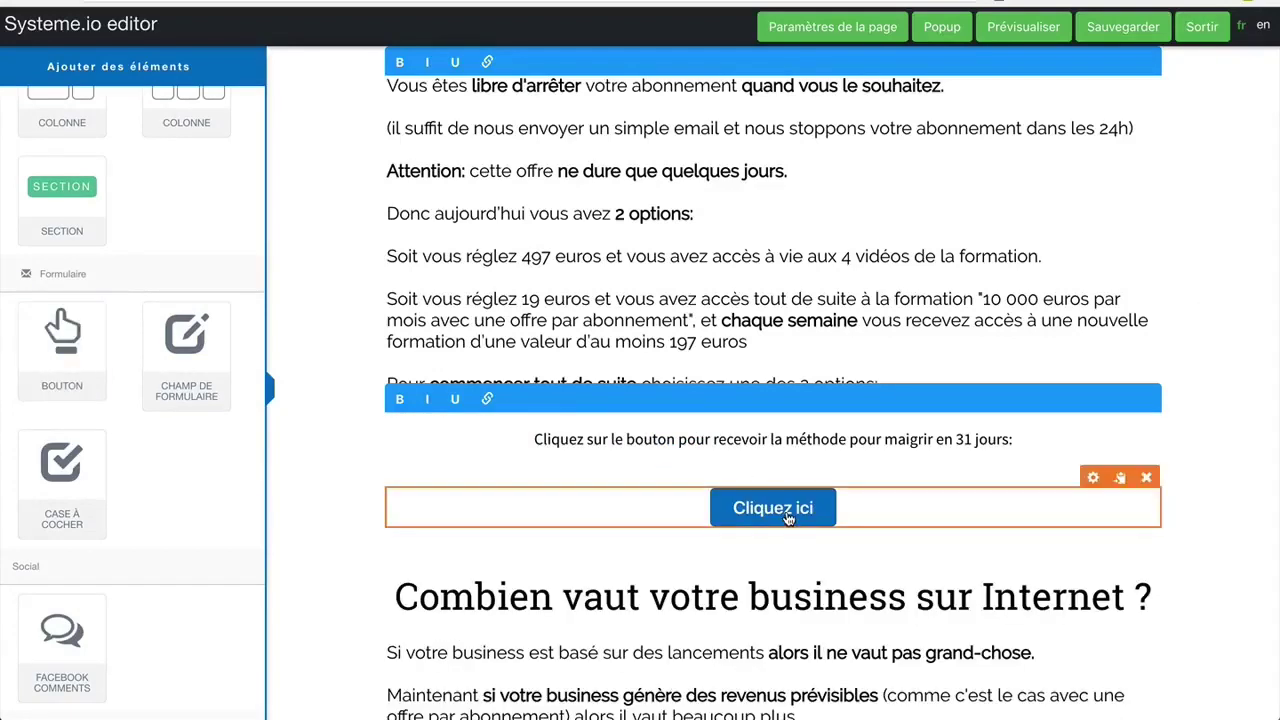
# Set the new button's background colour to orange F5A623.
pyautogui.click(788, 516)
pyautogui.scroll(-4, 225, 480)
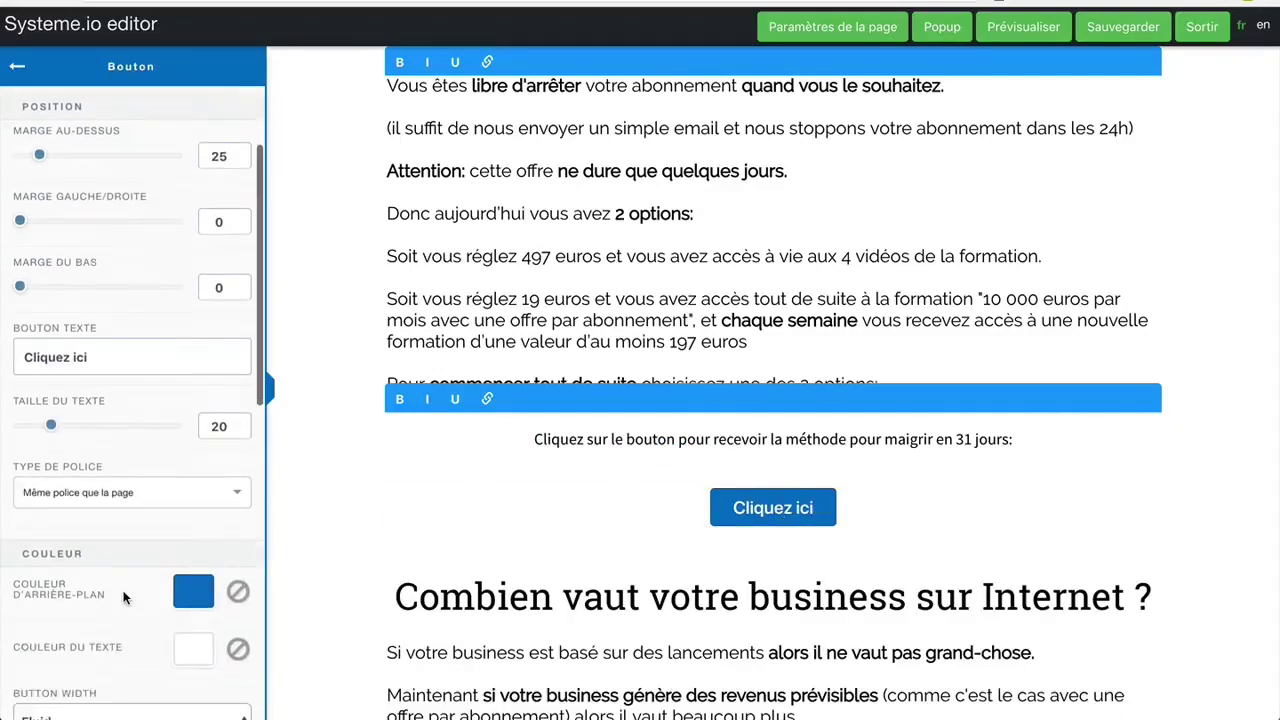
pyautogui.click(186, 552)
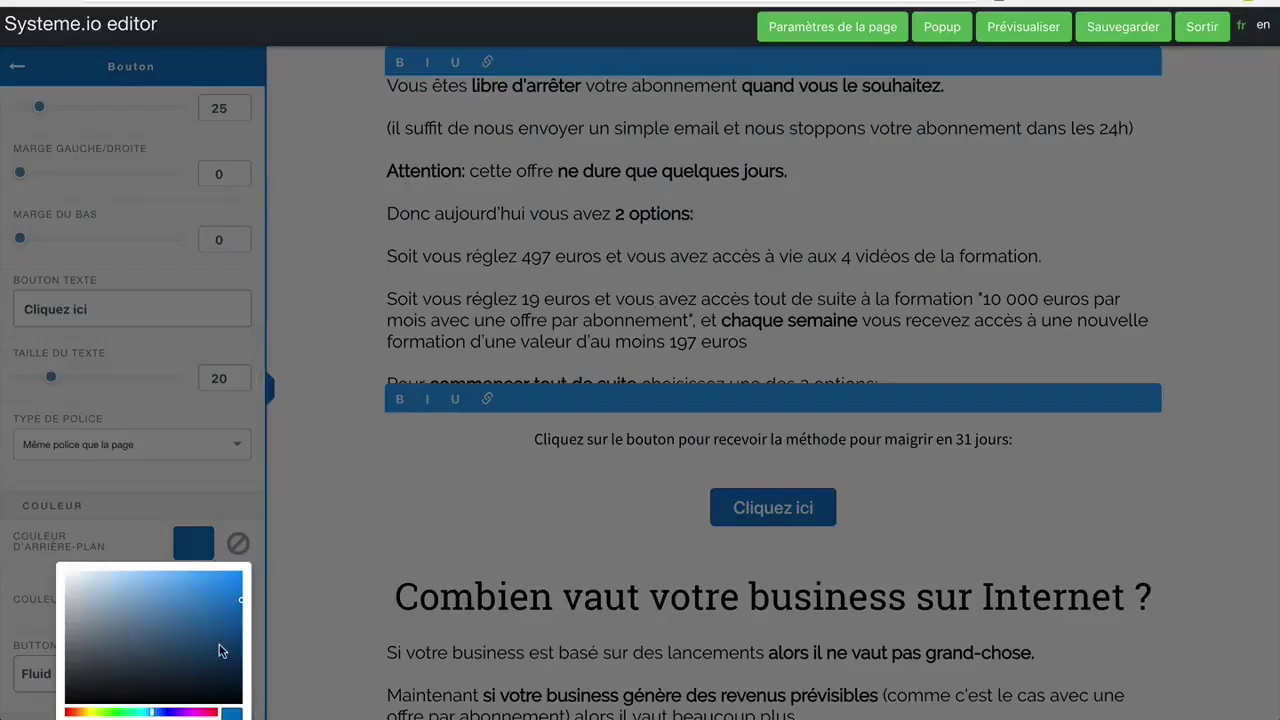
pyautogui.scroll(-4, 215, 645)
pyautogui.click(94, 600)
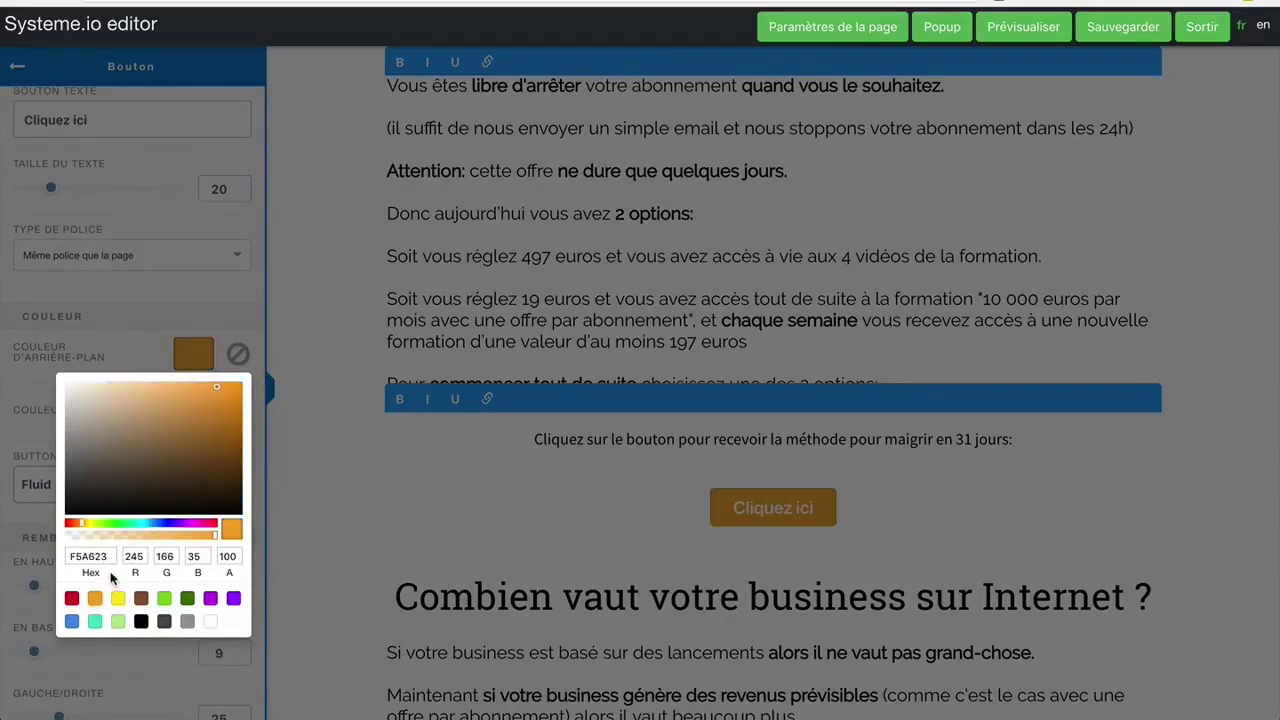
# Label the orange button "Cliquez ici pour télécharger la méthode" and set its text size to 43.
pyautogui.click(124, 128)
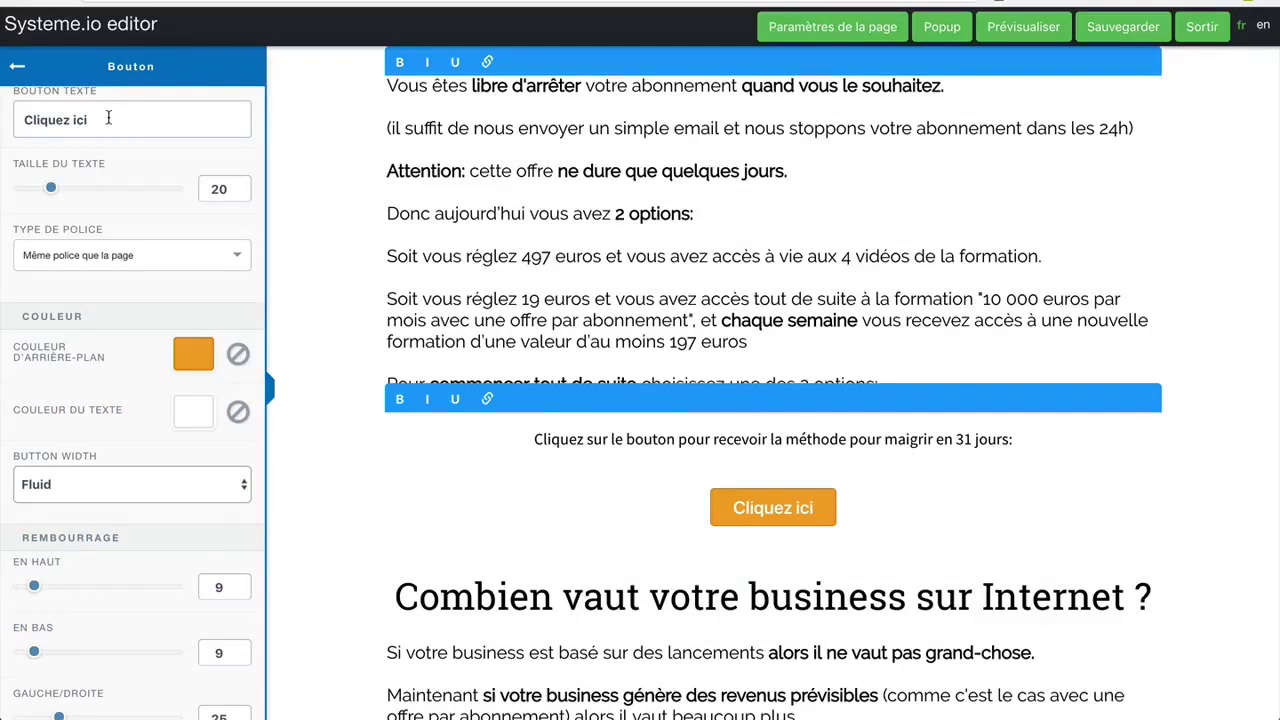
pyautogui.write('pour t')
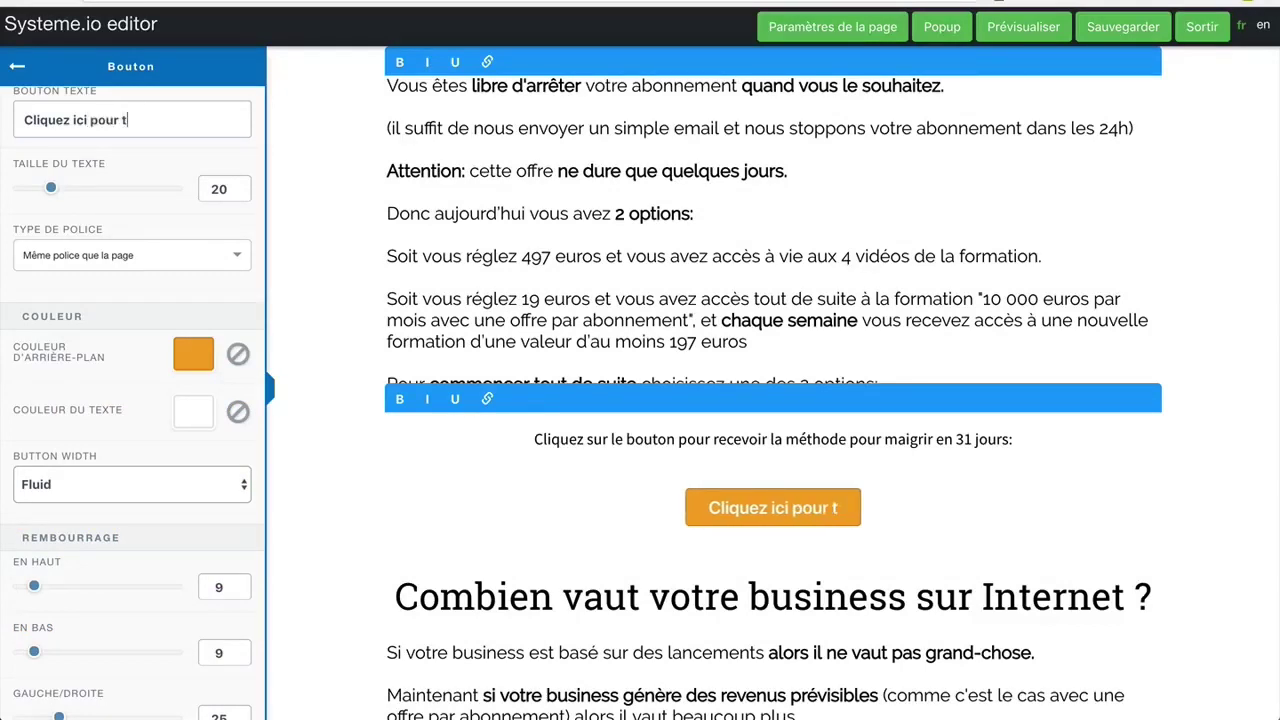
pyautogui.write('élécharger ')
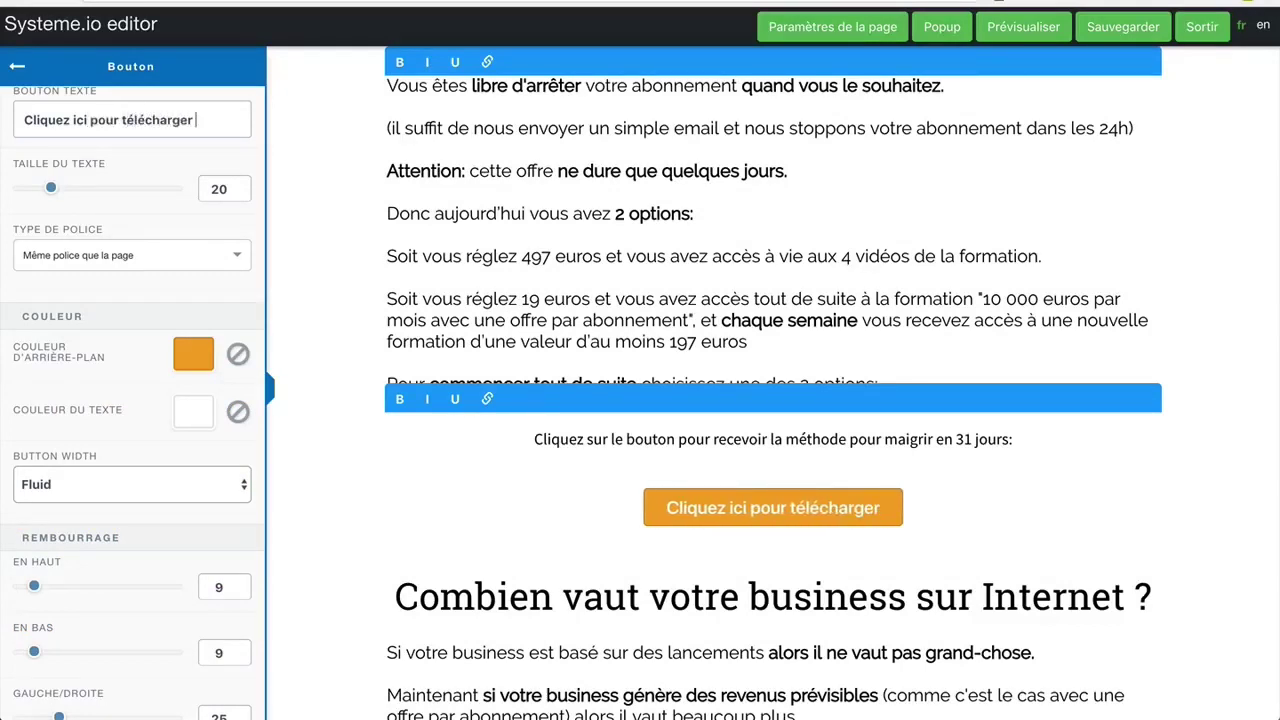
pyautogui.write('la méthode')
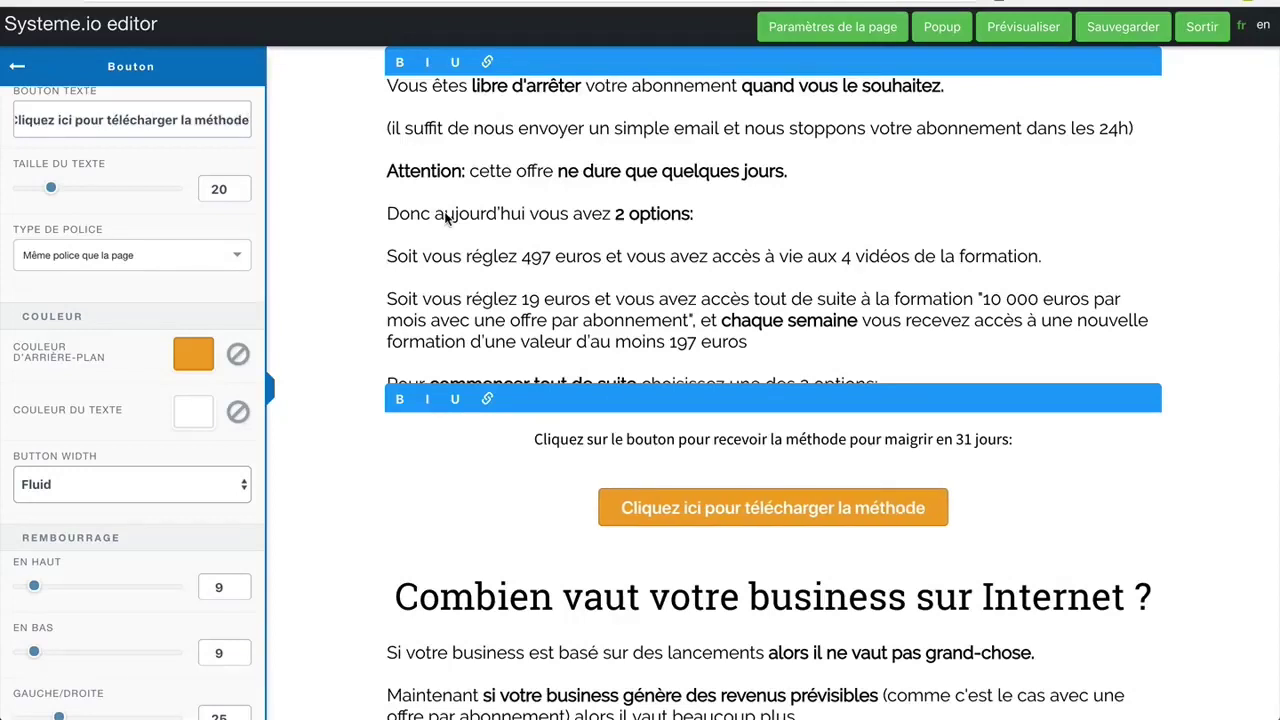
pyautogui.moveTo(52, 191); pyautogui.dragTo(88, 192)
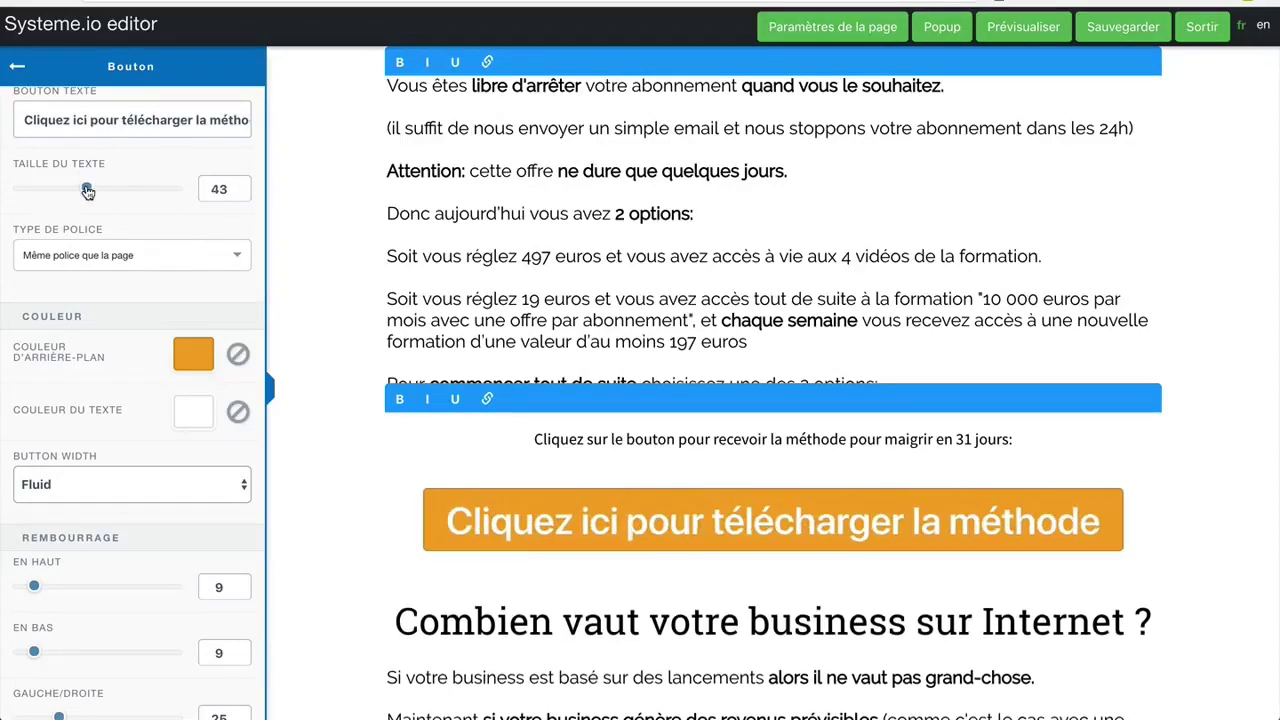
# Make the orange button redirect to the copied order page URL ending in "secure/709/main-offer", then save the sales page and exit the editor.
pyautogui.scroll(5, 154, 236)
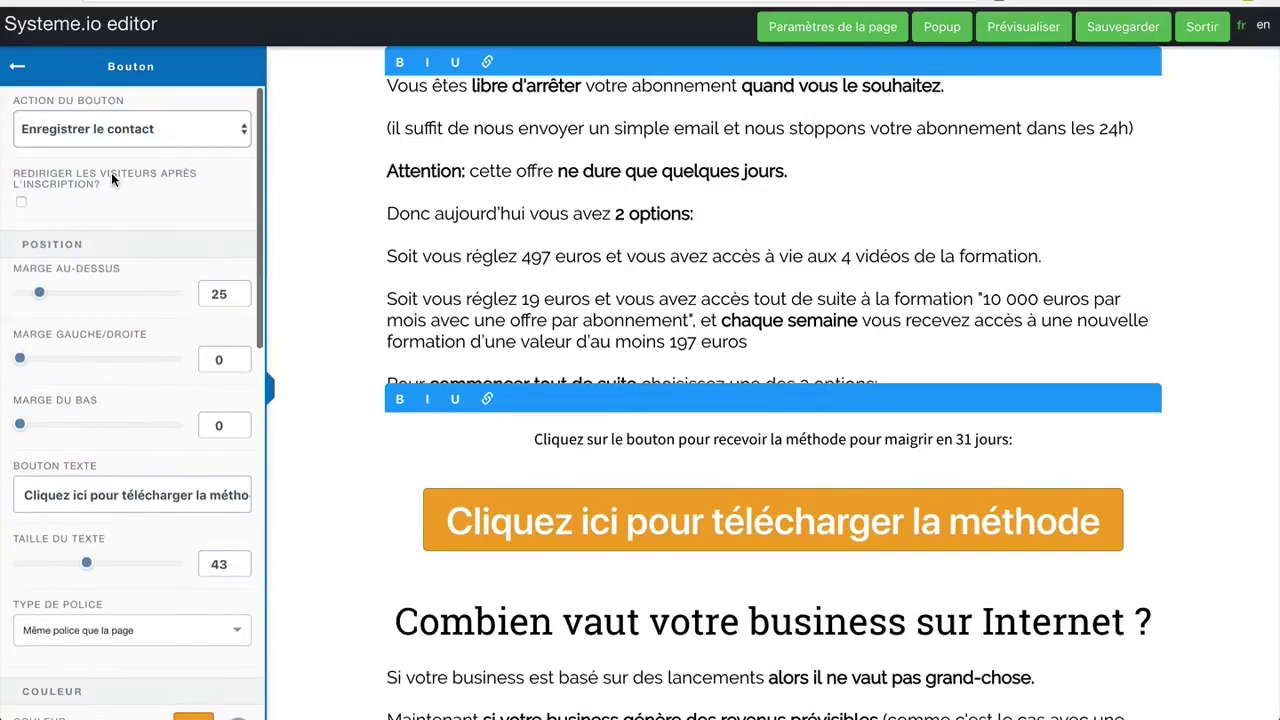
pyautogui.click(181, 135)
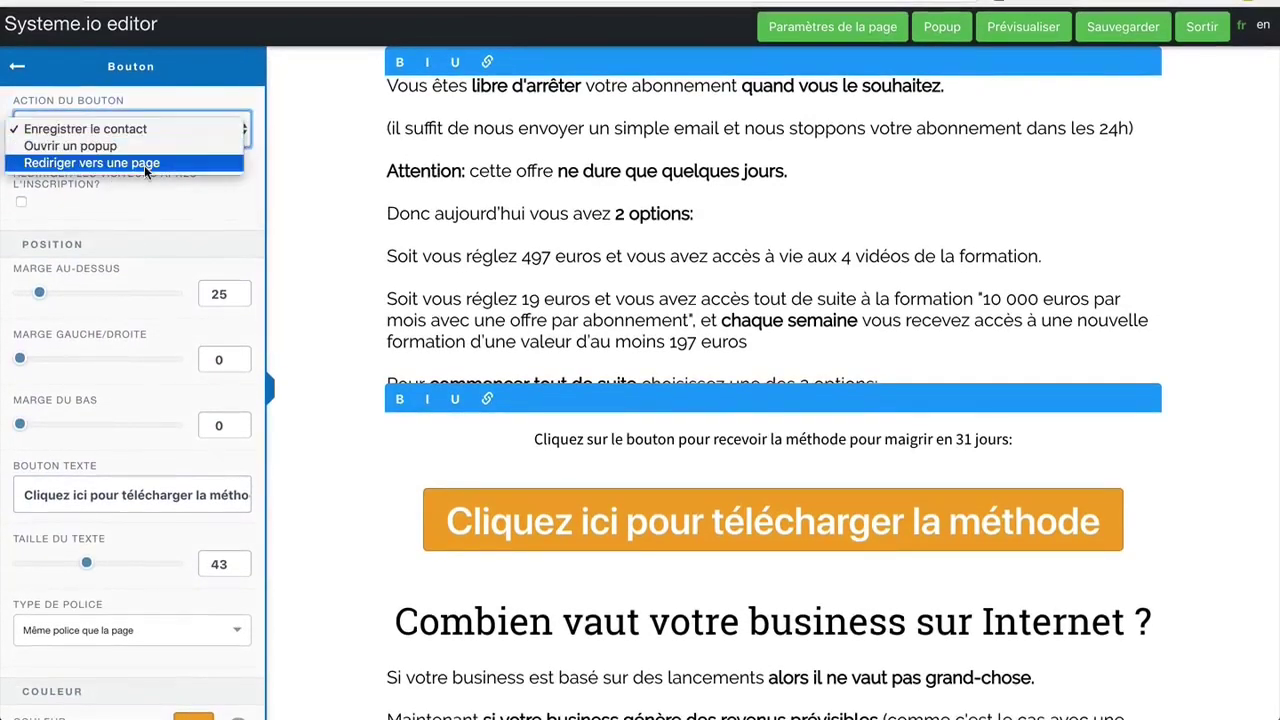
pyautogui.click(144, 166)
pyautogui.click(106, 202)
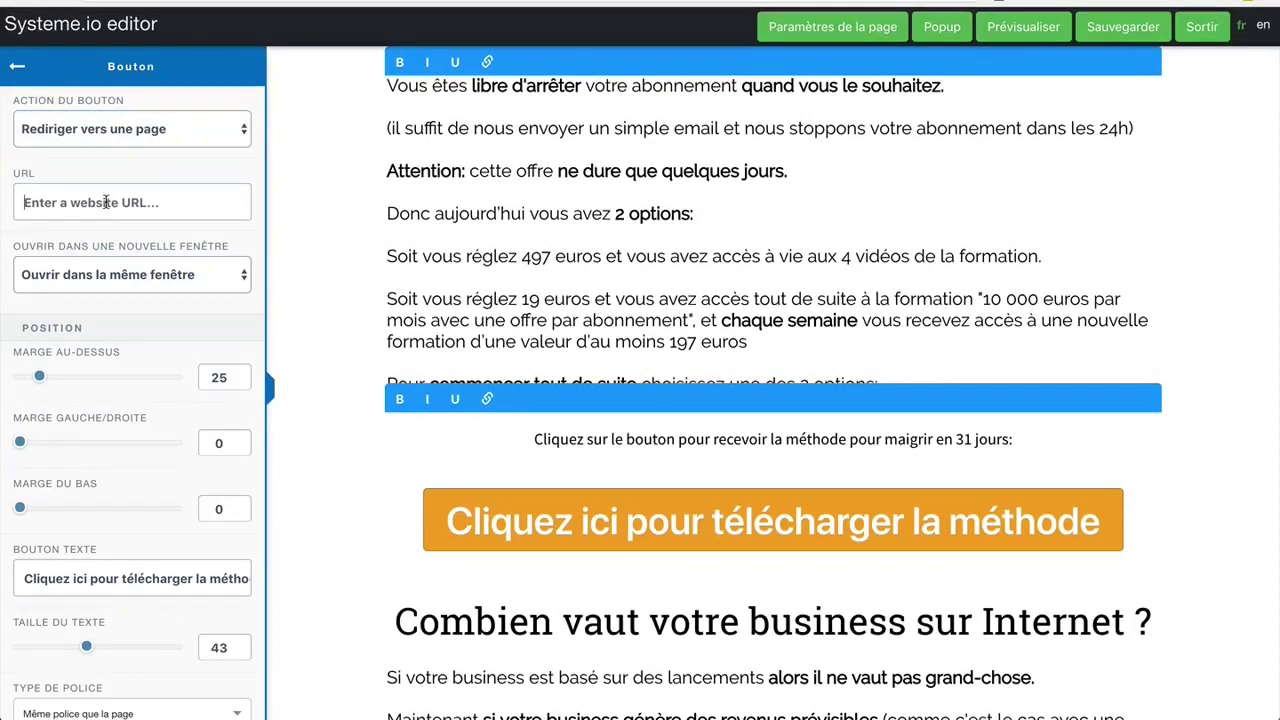
pyautogui.hotkey('ctrl', 'v')
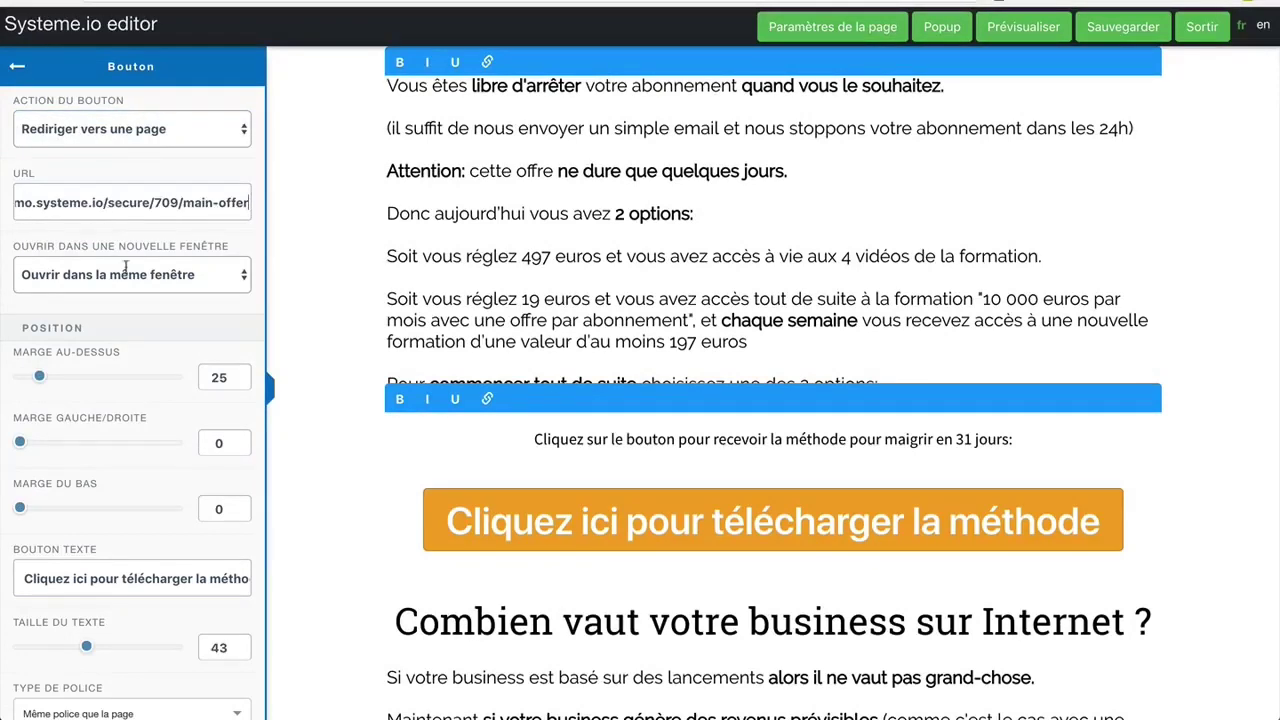
pyautogui.click(1170, 218)
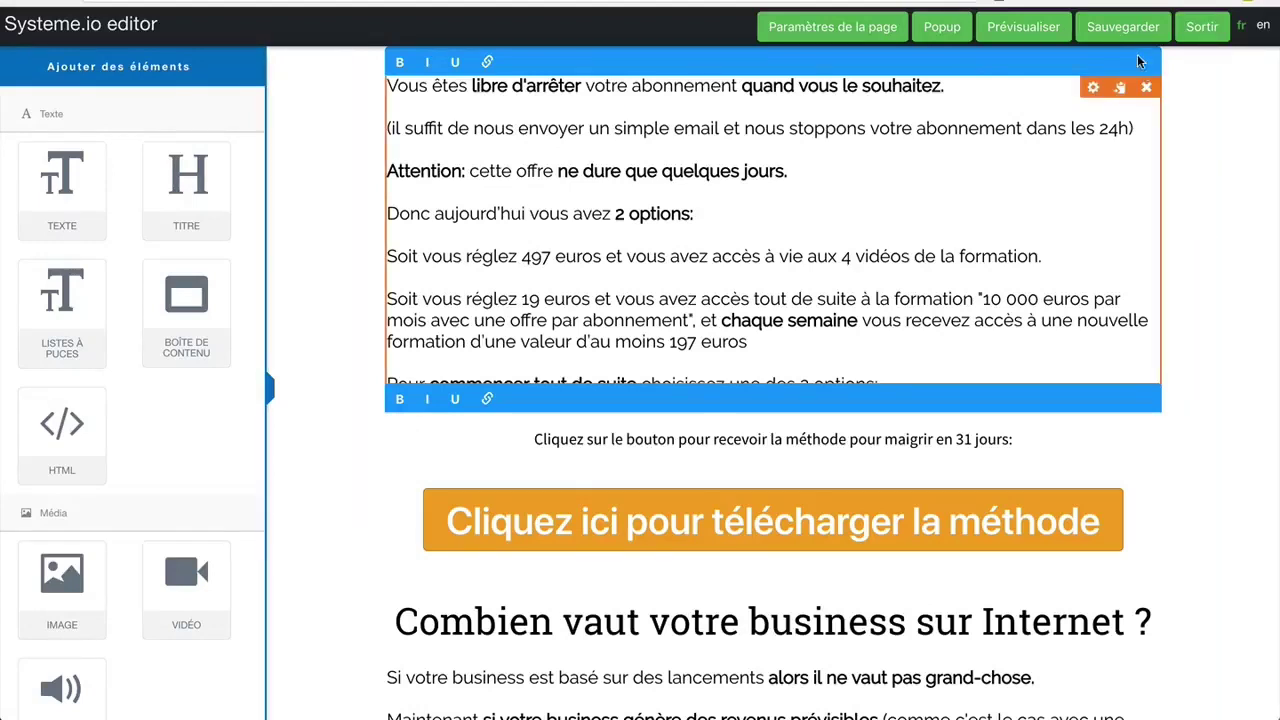
pyautogui.click(1120, 30)
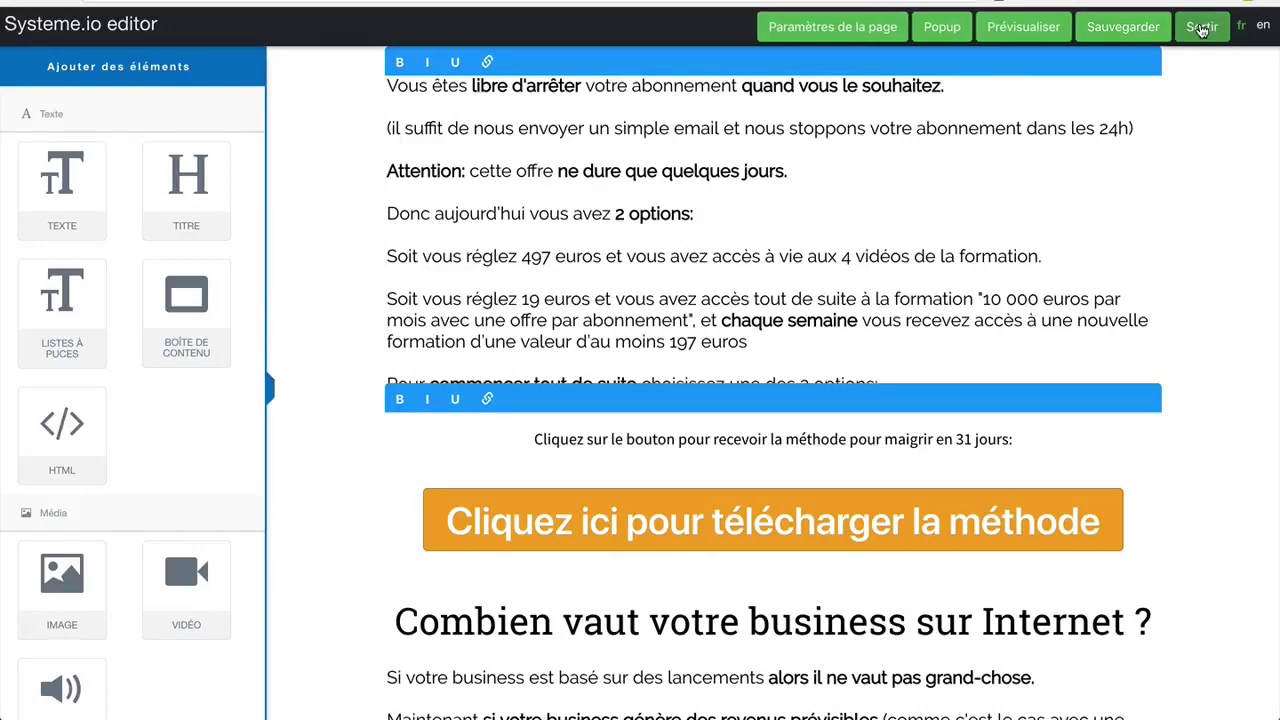
pyautogui.click(1201, 30)
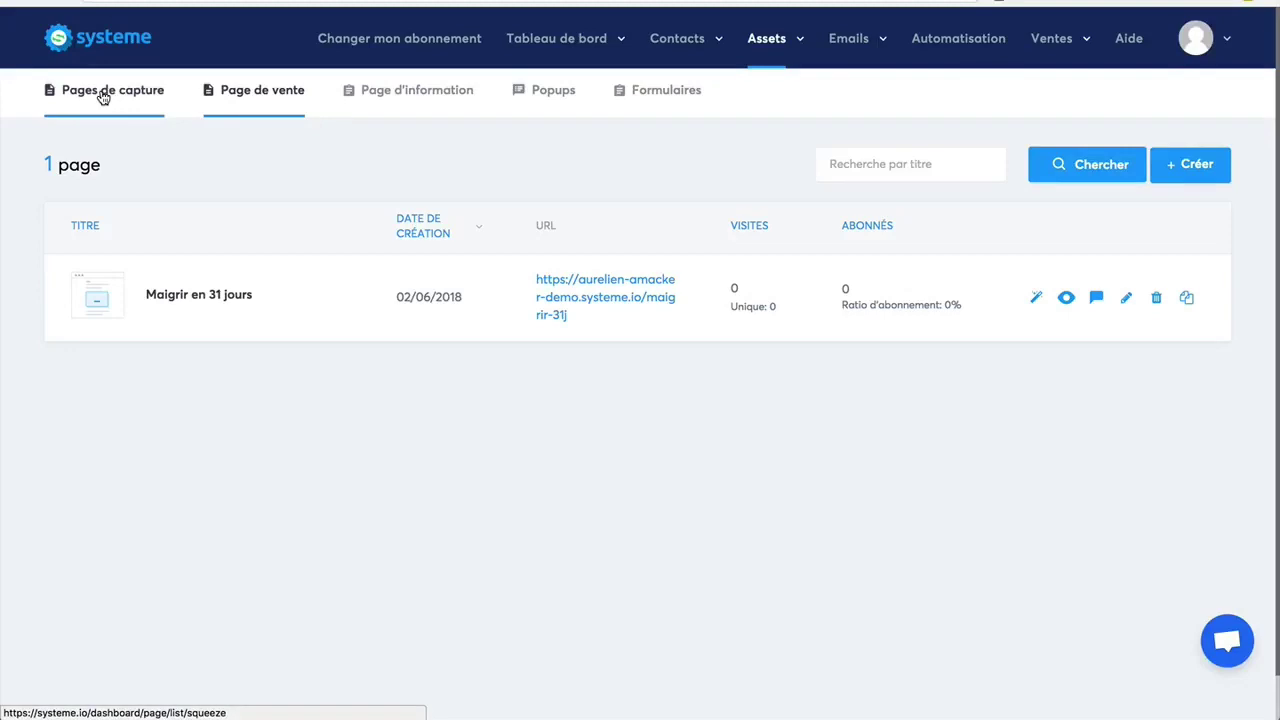
# Copy the URL of the "Téléchargez le guide gratuit" capture page and load it in a new private browsing window.
pyautogui.click(103, 95)
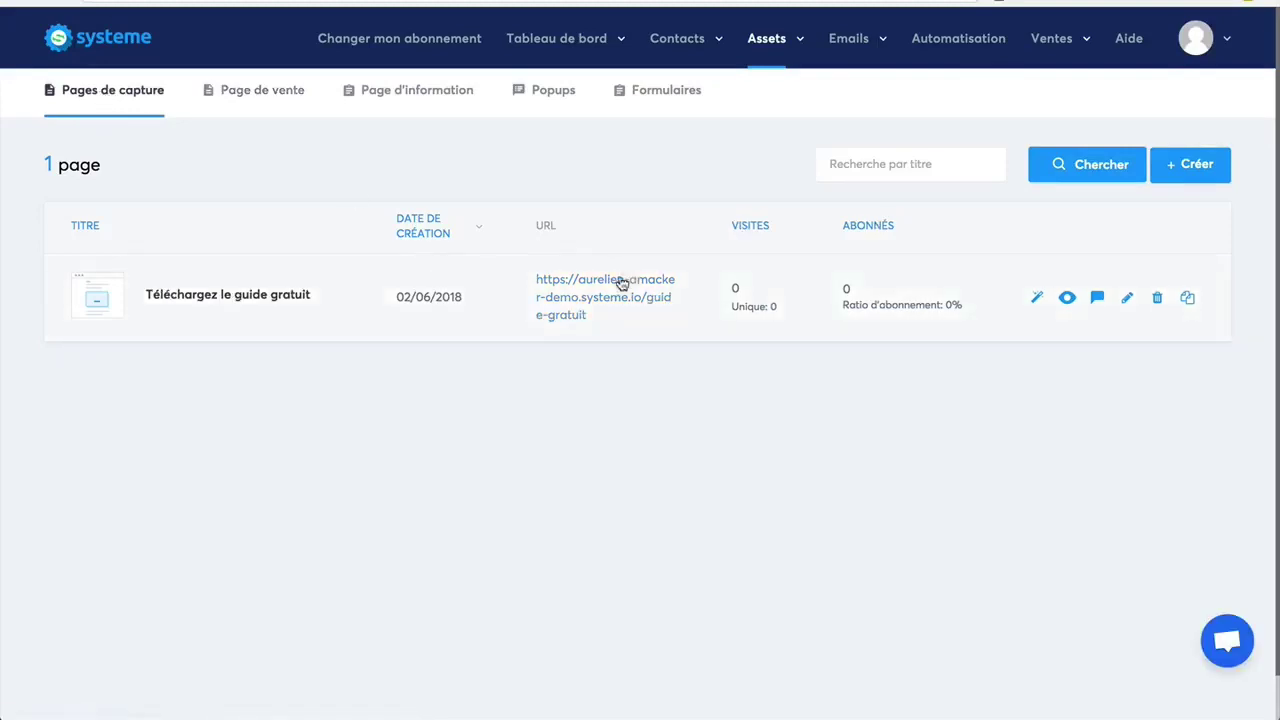
pyautogui.rightClick(610, 279)
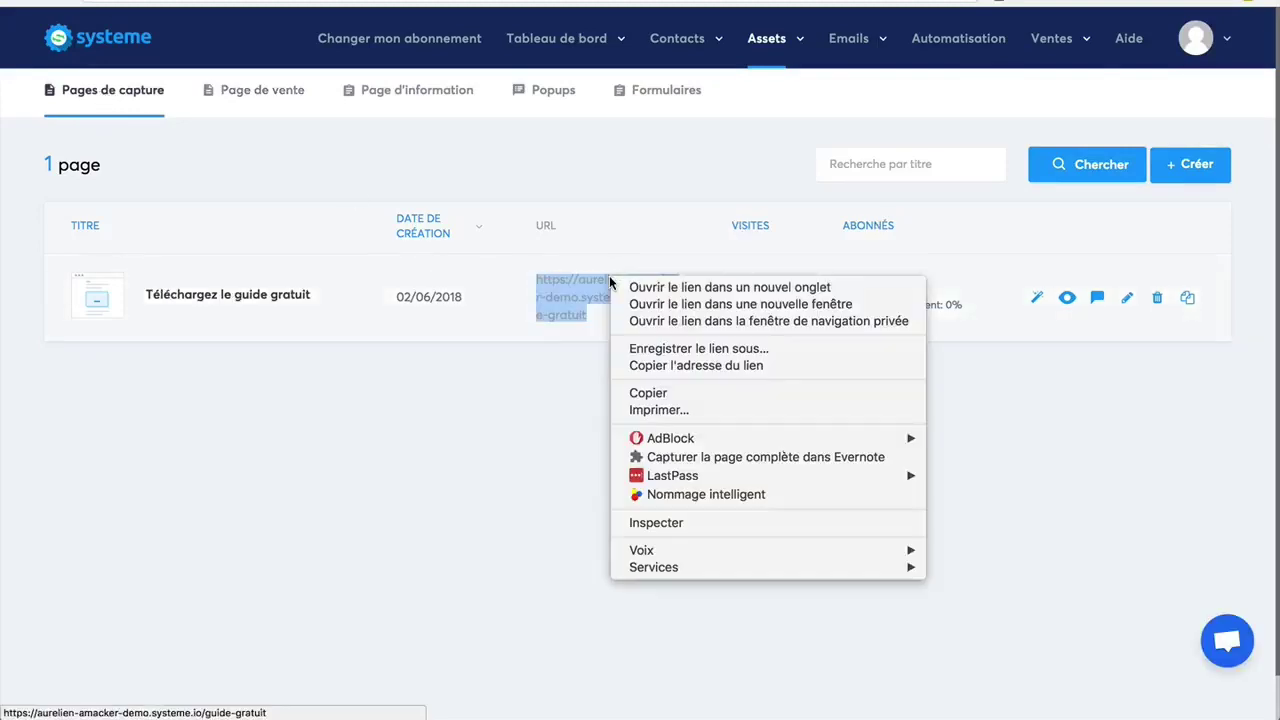
pyautogui.click(638, 365)
pyautogui.click(126, 0)
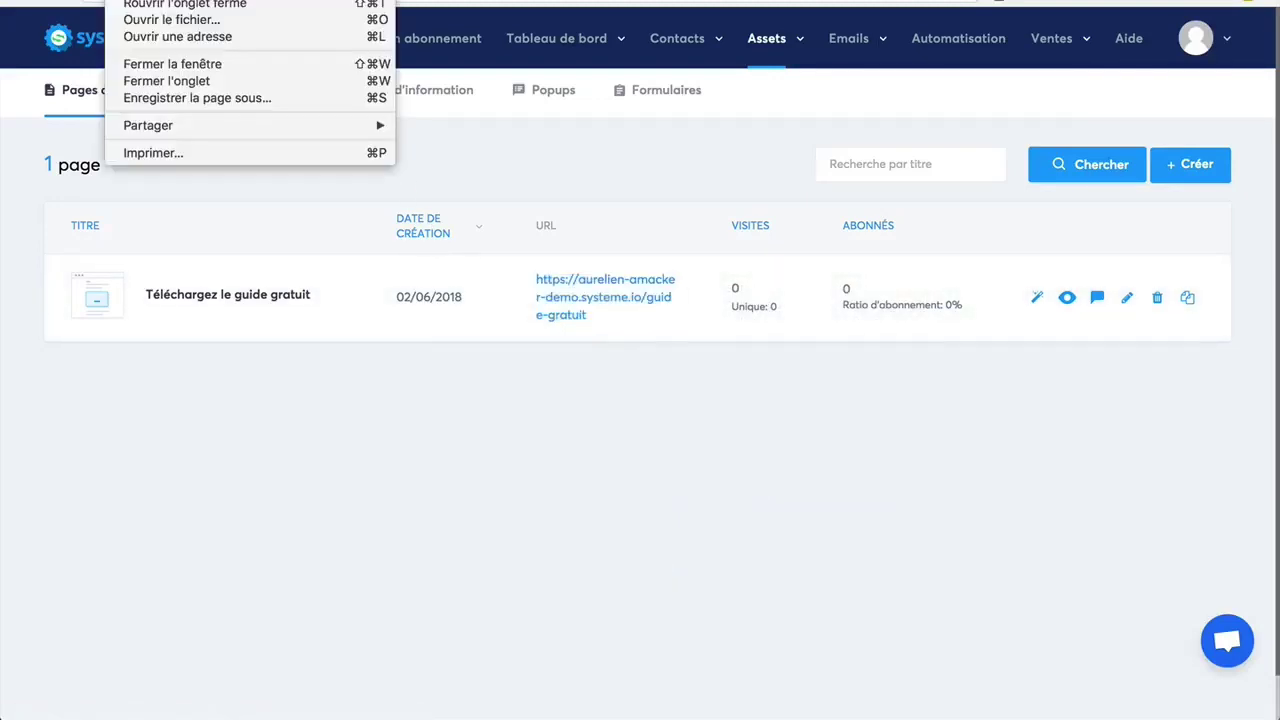
pyautogui.click(200, 0)
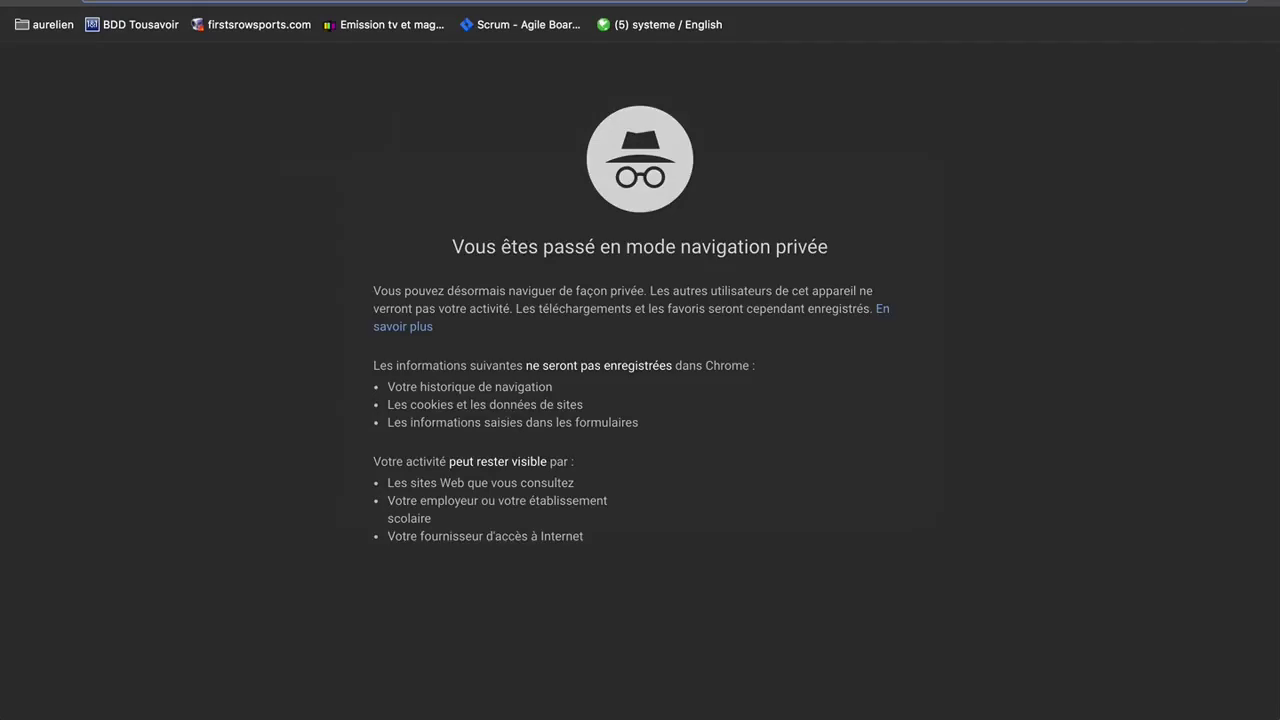
pyautogui.press('Return')
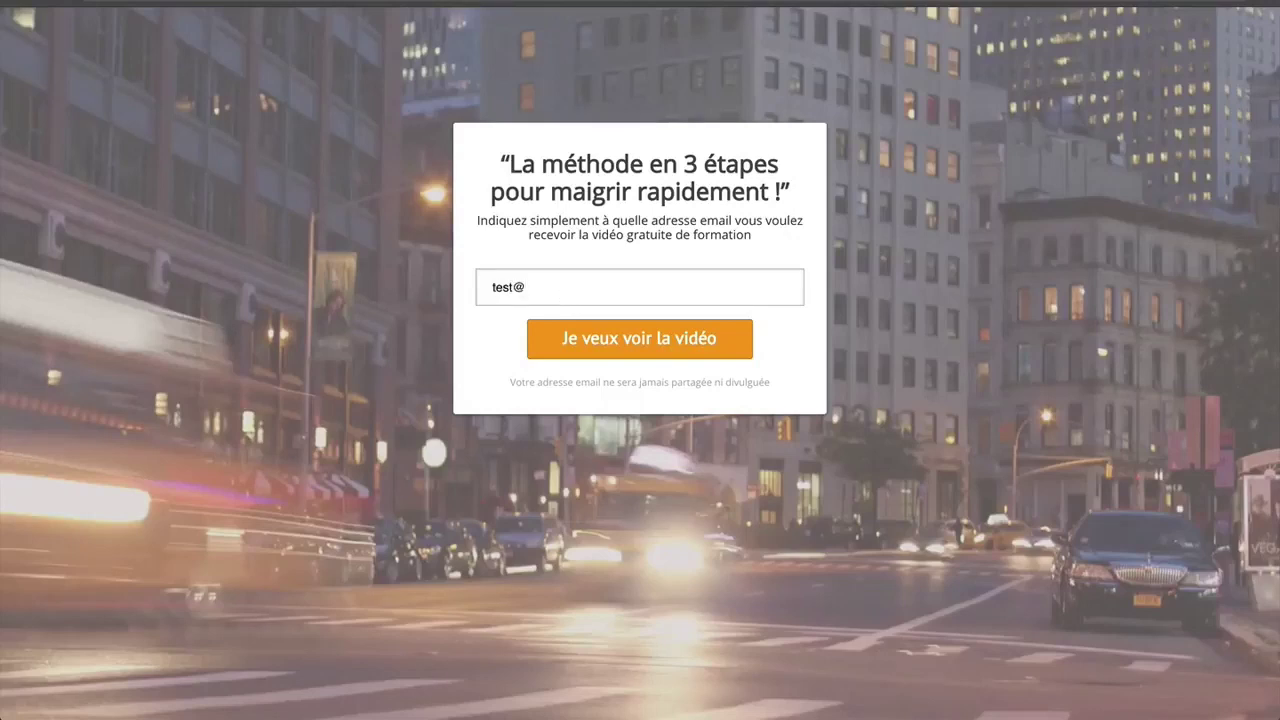
# Submit the capture page form with a test email address and look through the sales page down to the orange button.
pyautogui.click(630, 345)
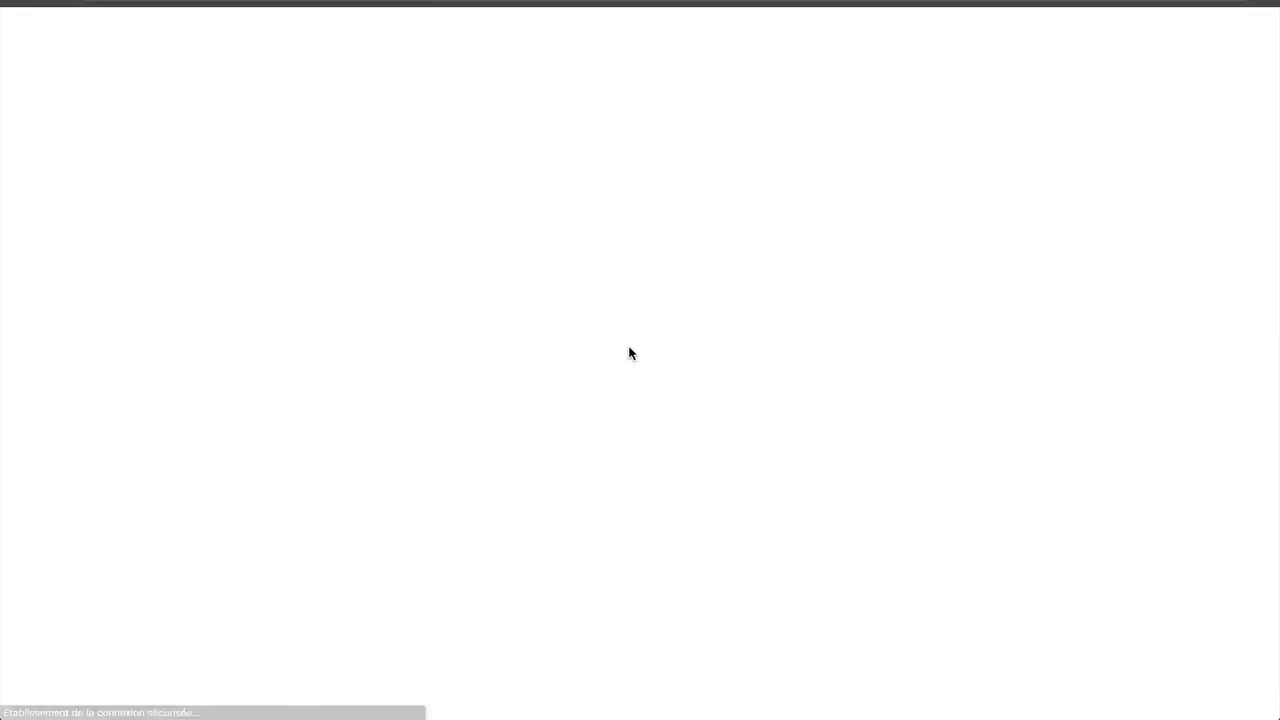
pyautogui.scroll(-12, 940, 376)
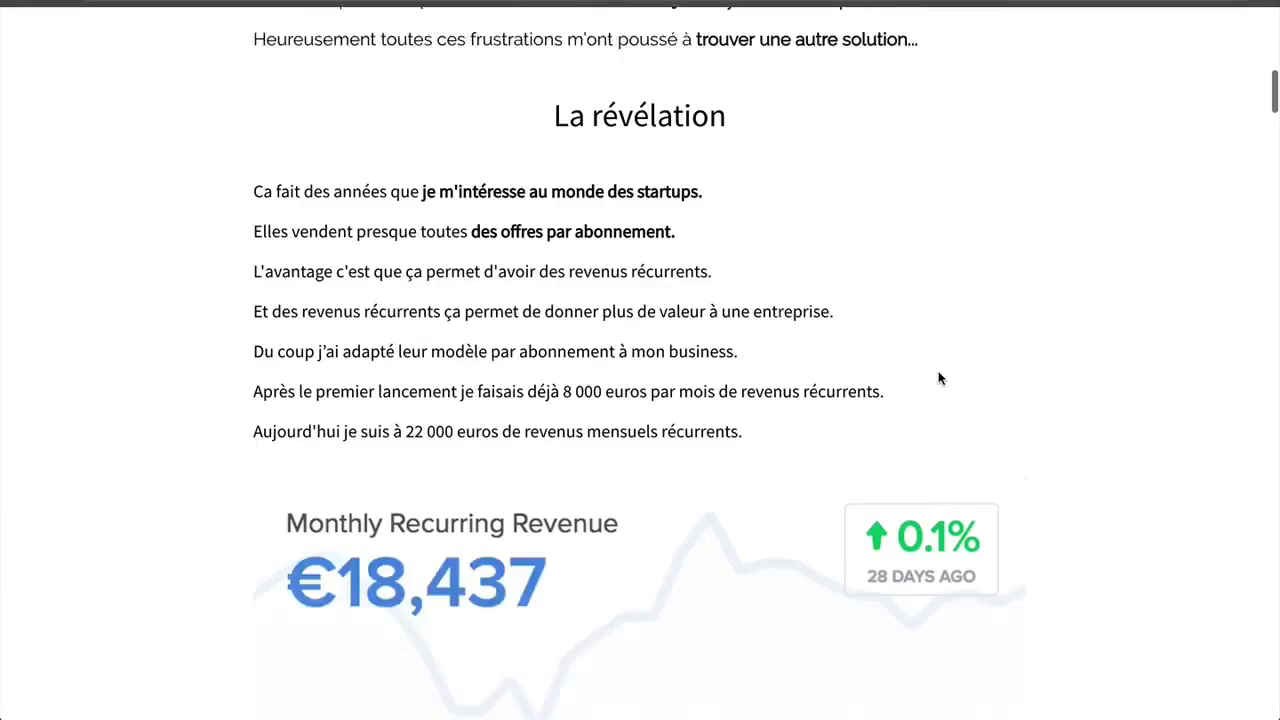
pyautogui.scroll(-15, 940, 376)
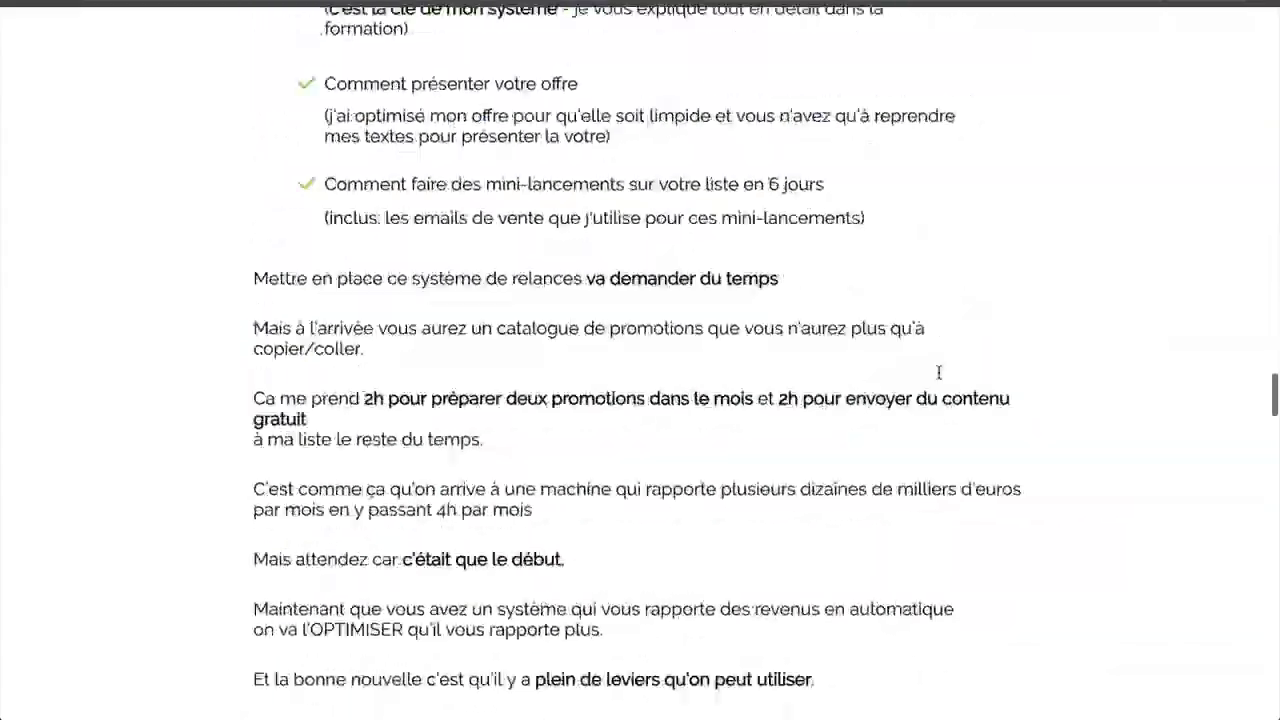
pyautogui.scroll(-15, 938, 372)
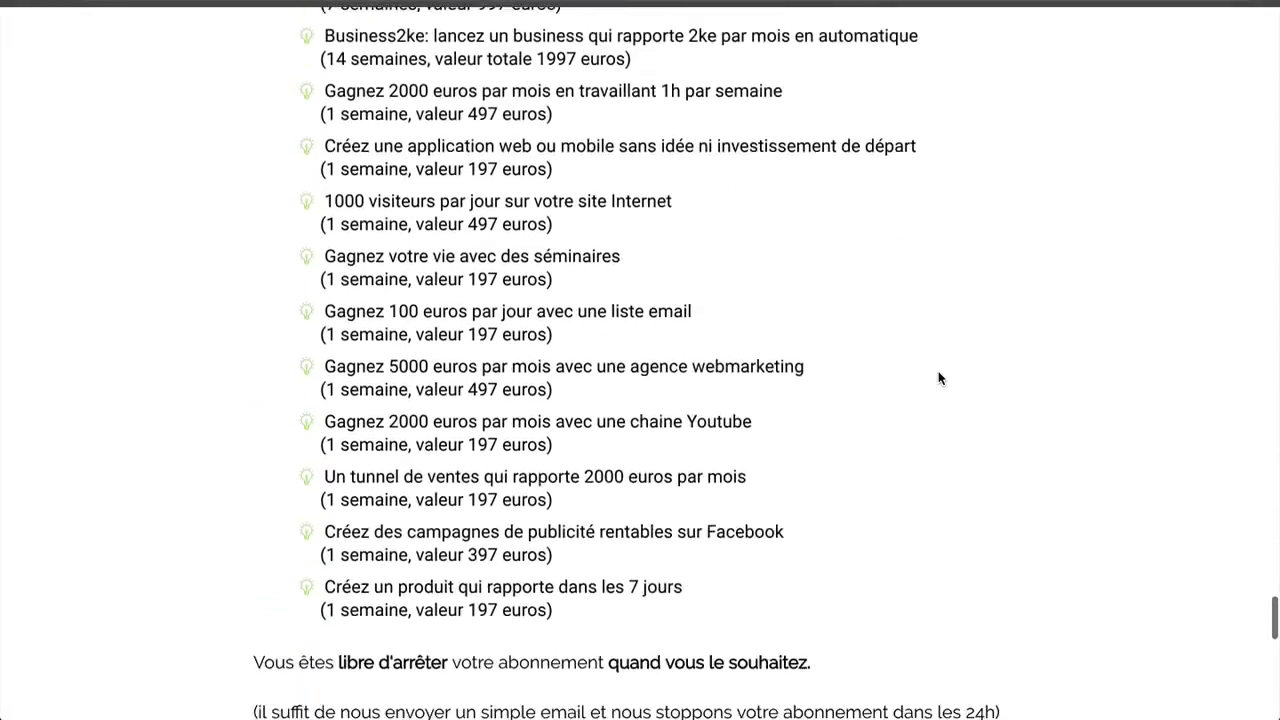
pyautogui.scroll(-8, 938, 376)
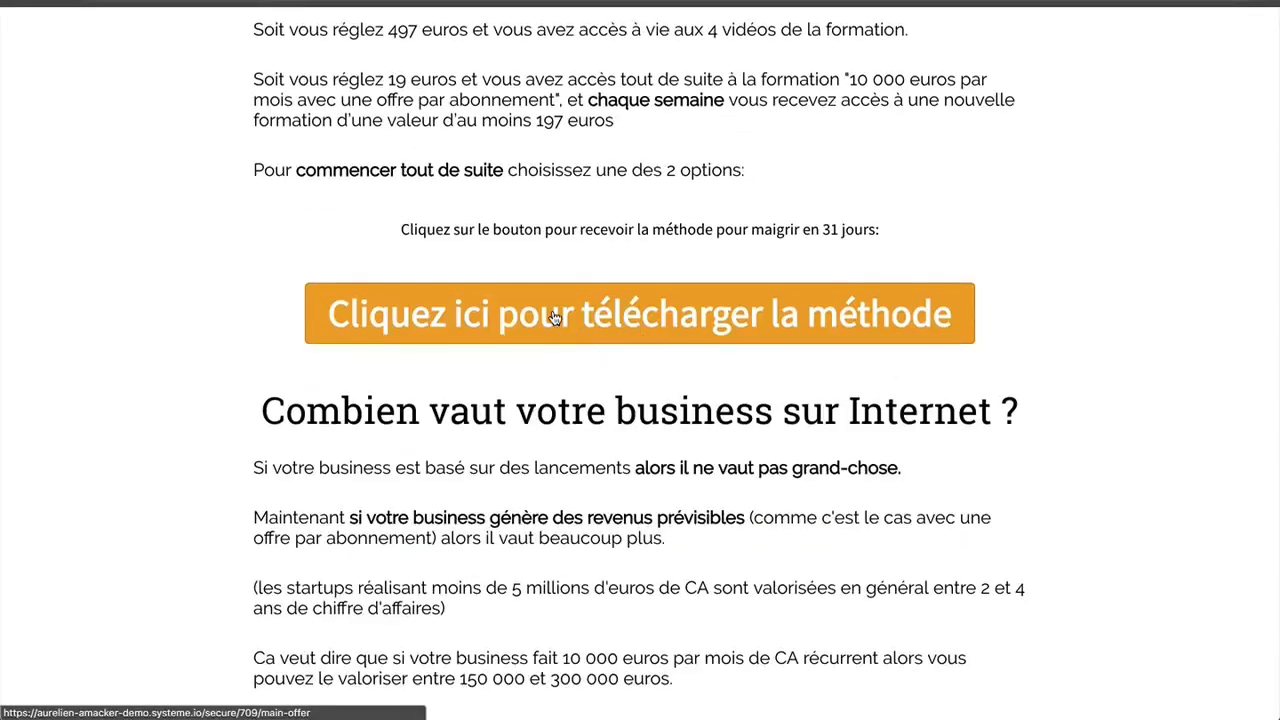
# Follow the "Cliquez ici pour télécharger la méthode" button and review the order page's form, pricing summary and guarantee.
pyautogui.click(555, 317)
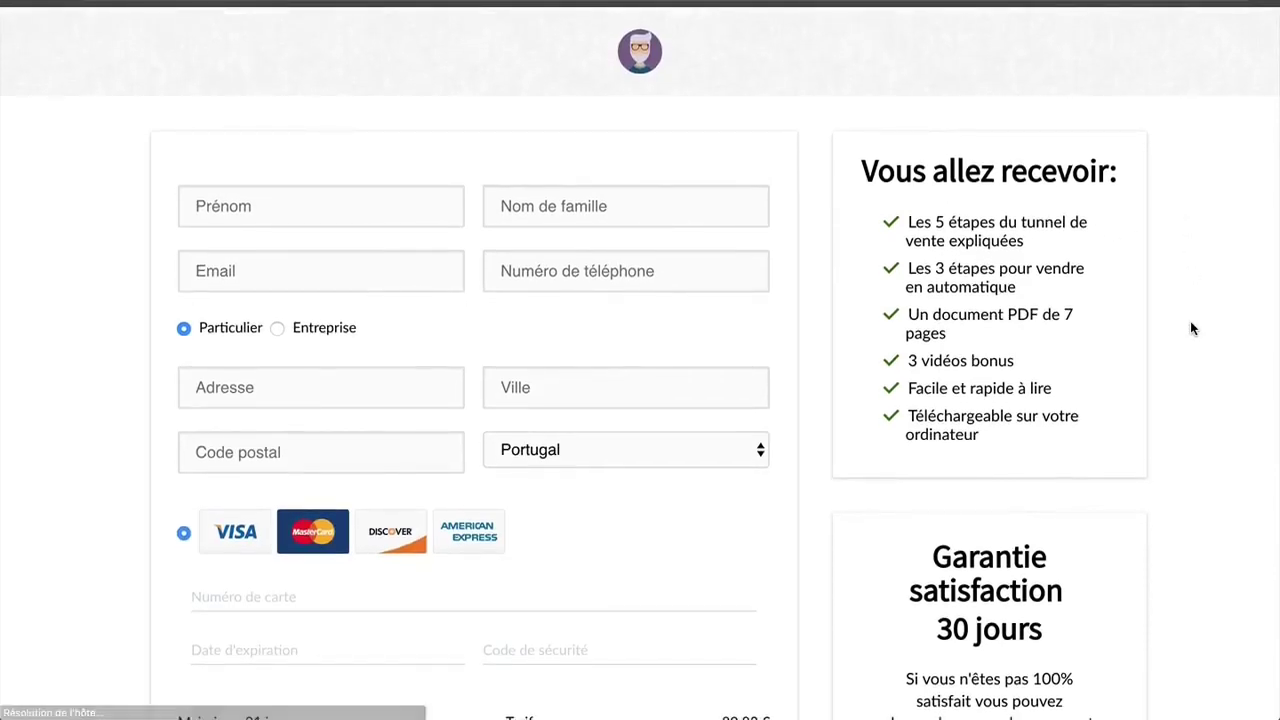
pyautogui.scroll(-3, 1190, 321)
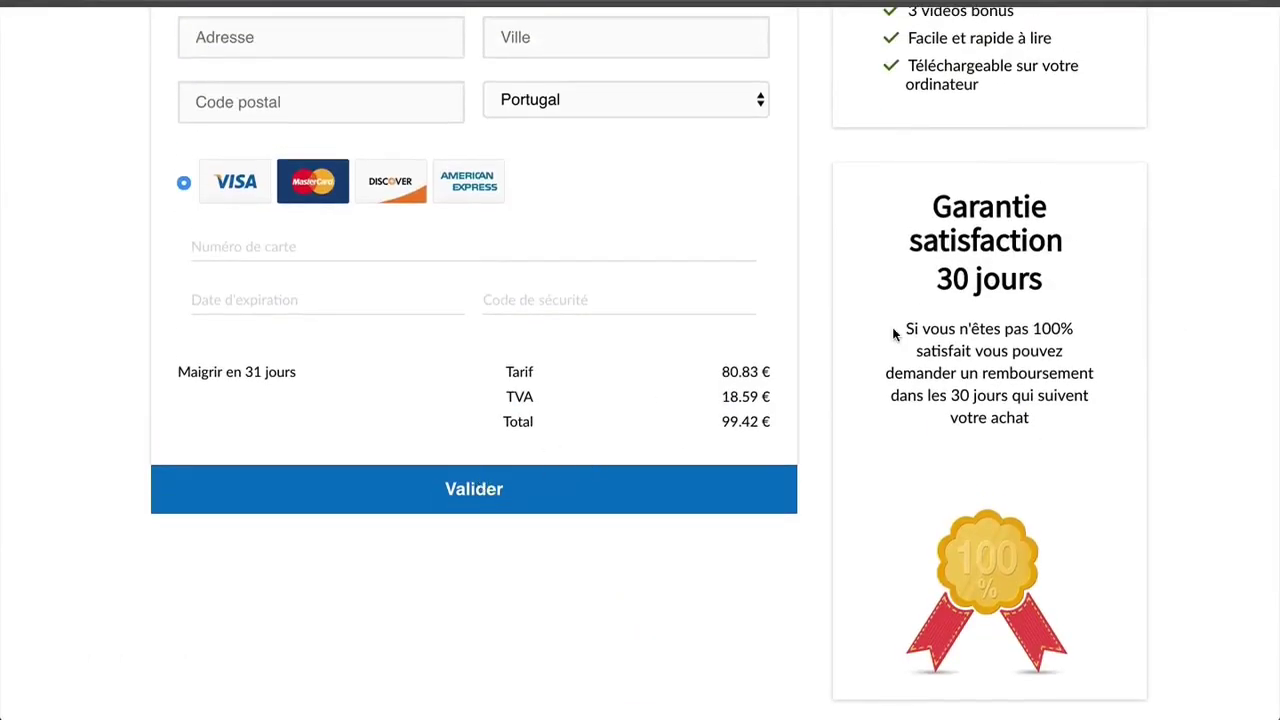
pyautogui.scroll(4, 894, 329)
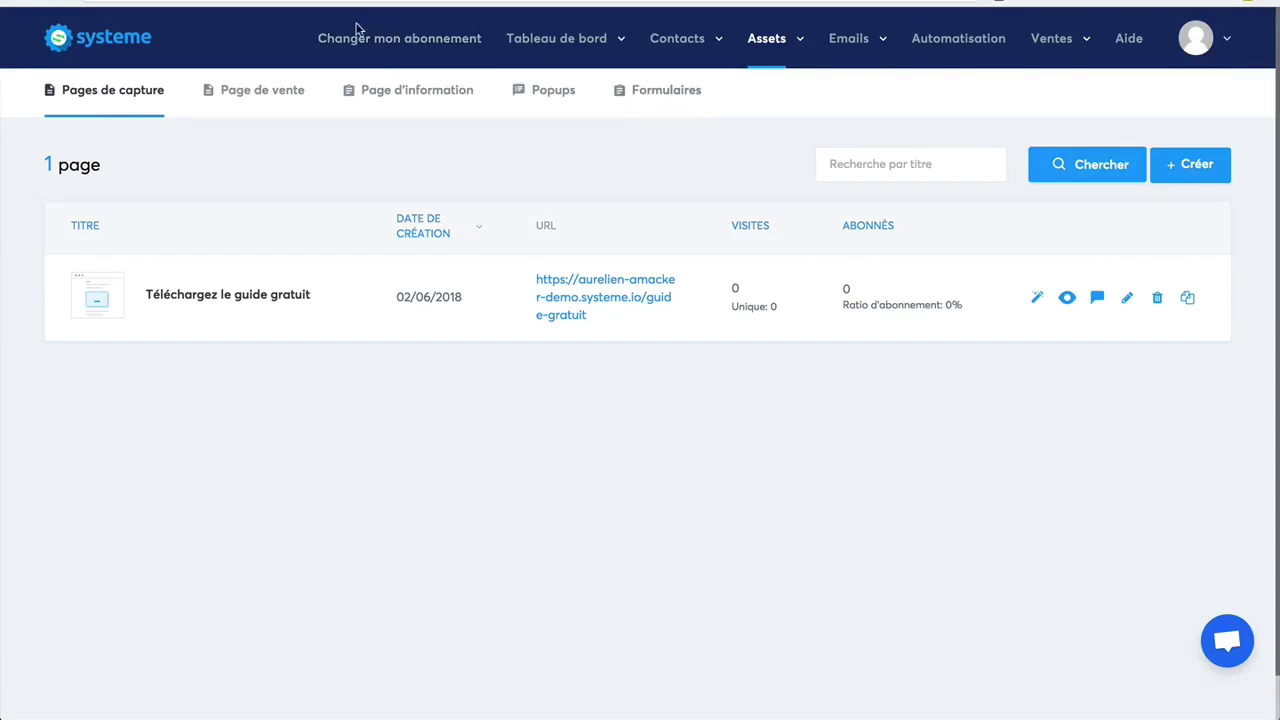
# Return to the systeme.io dashboard to check the new contact activity, and open the contacts list.
pyautogui.click(82, 37)
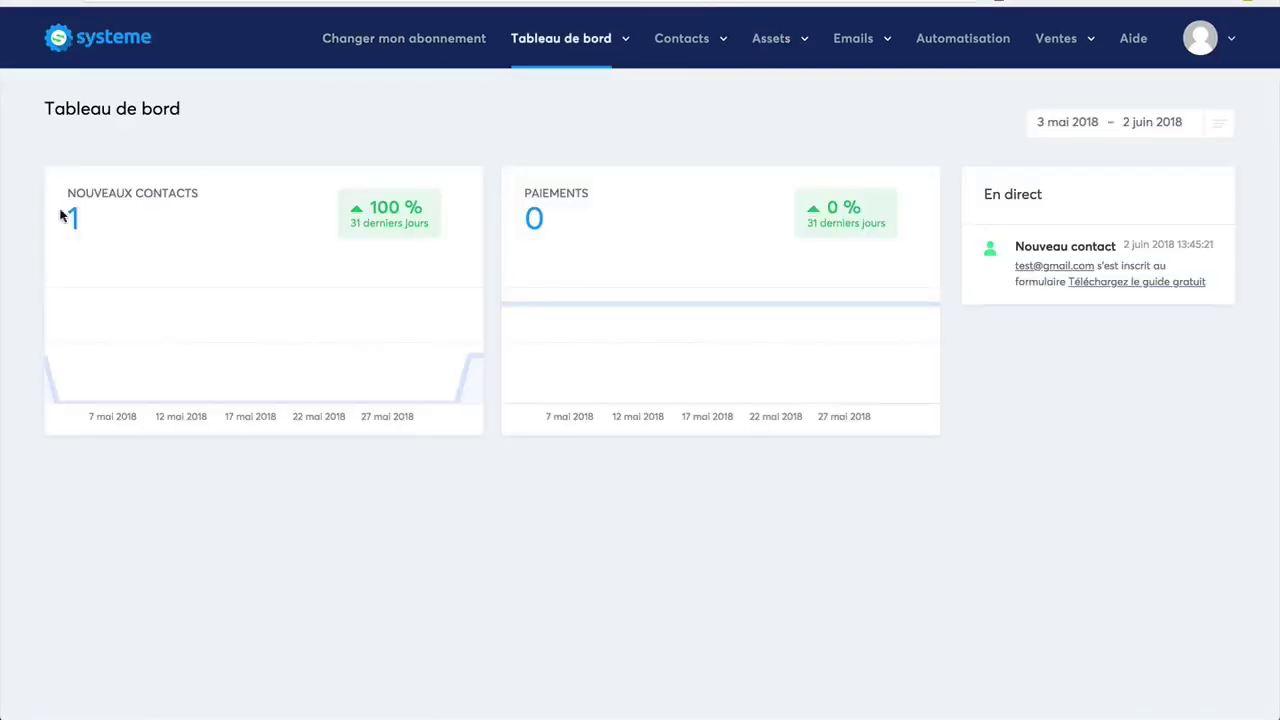
pyautogui.click(697, 45)
pyautogui.click(640, 98)
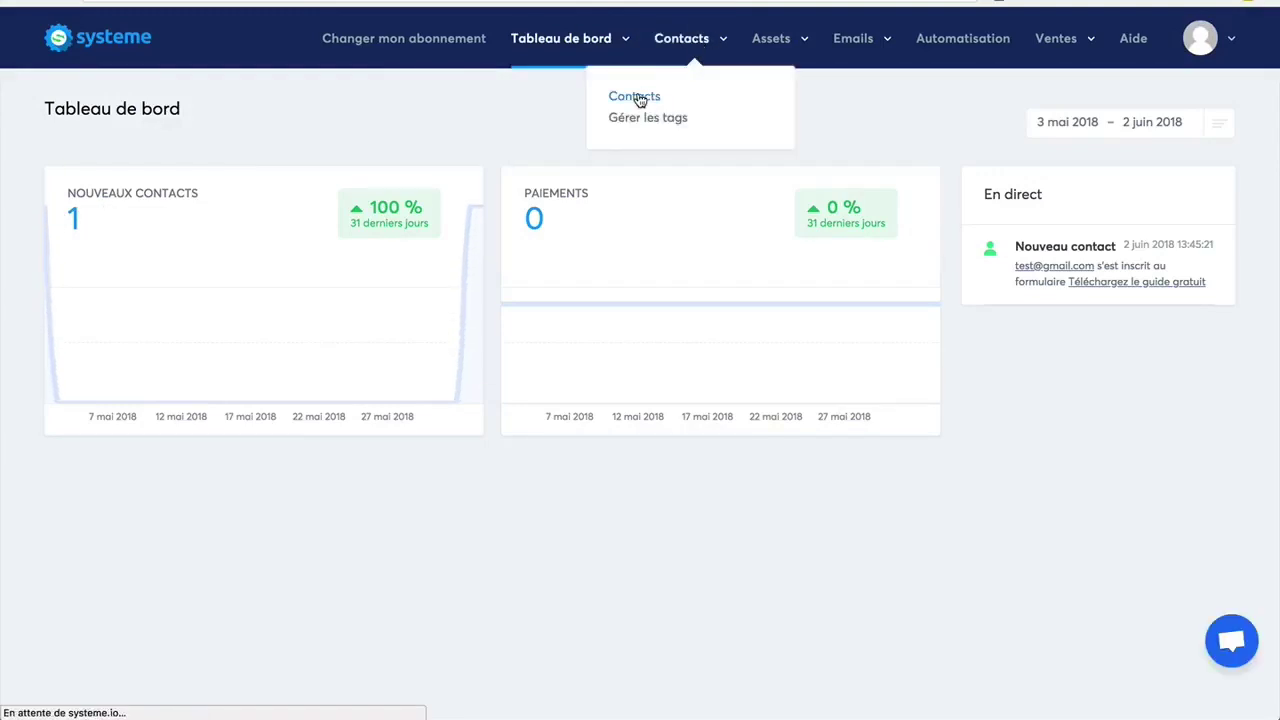